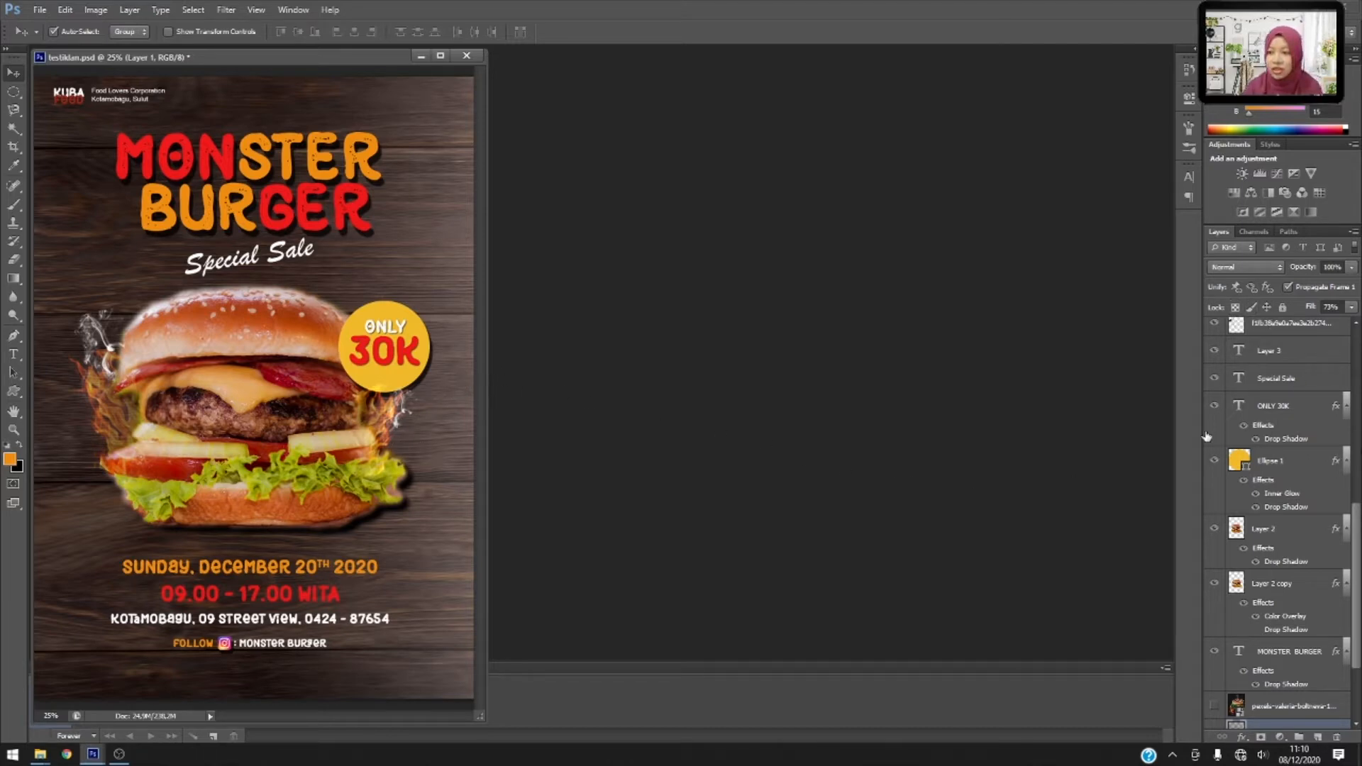
Examine the layer stack of the finished burger poster in testiklan.psd down to its Background layer.
{"action": "scroll", "coordinate": [1258, 465], "scroll_direction": "down", "scroll_amount": 1}
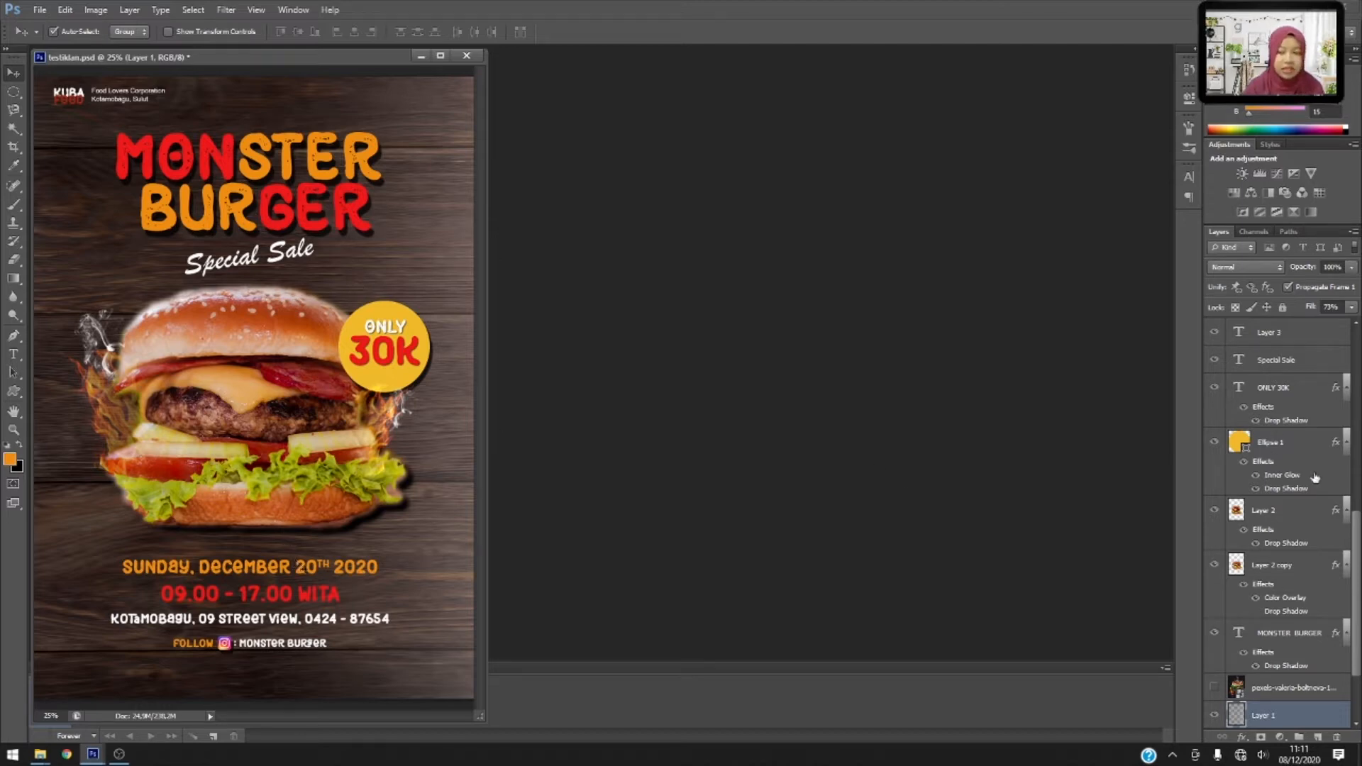
{"action": "scroll", "coordinate": [1282, 458], "scroll_direction": "up", "scroll_amount": 5}
{"action": "scroll", "coordinate": [1281, 458], "scroll_direction": "down", "scroll_amount": 3}
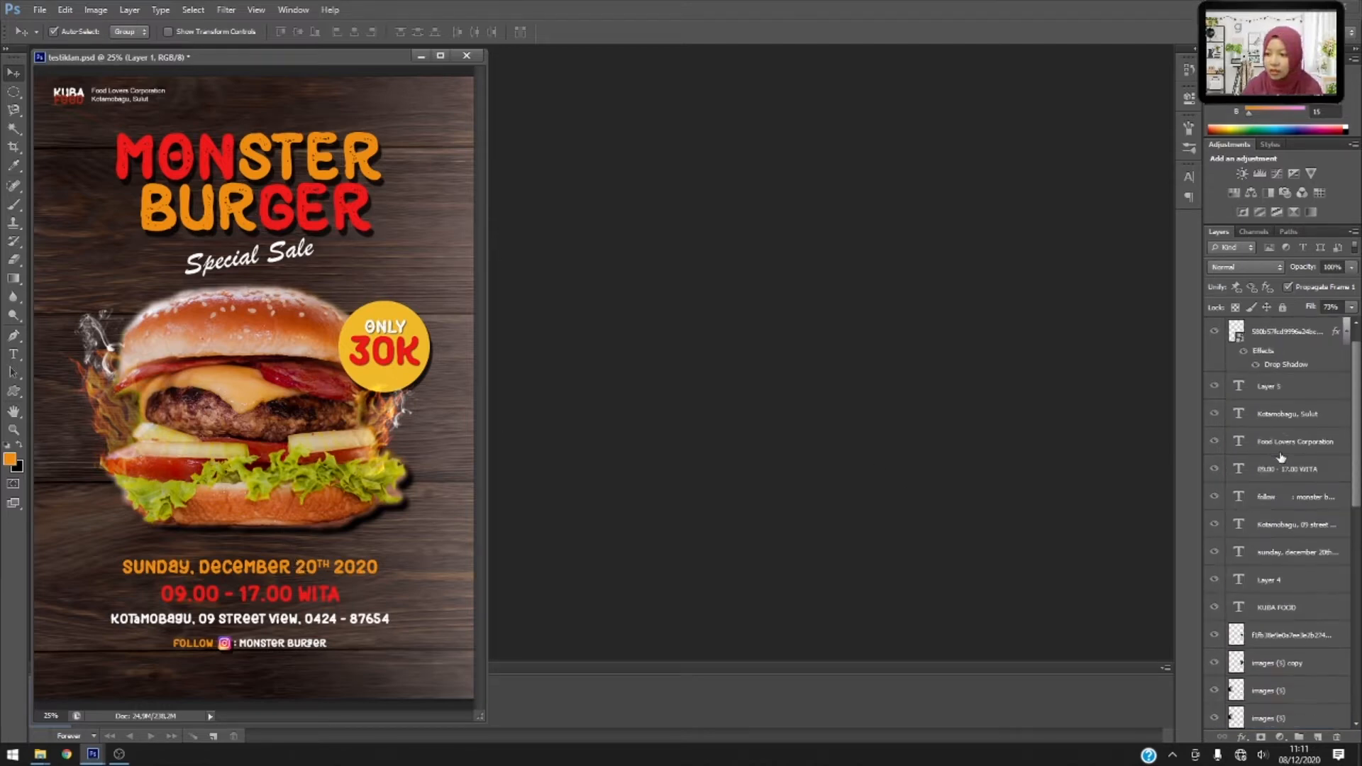
{"action": "scroll", "coordinate": [1288, 490], "scroll_direction": "down", "scroll_amount": 5}
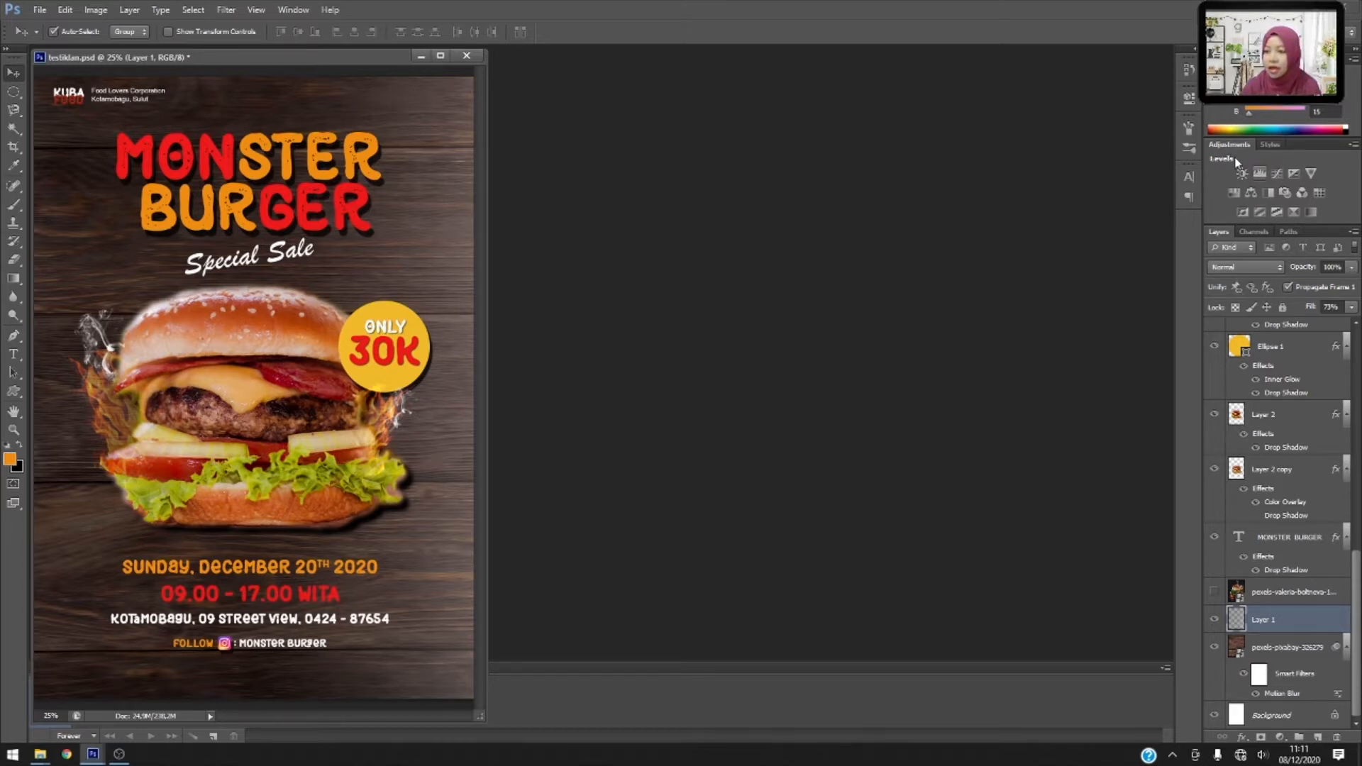
{"action": "left_click", "coordinate": [1271, 145]}
{"action": "left_click", "coordinate": [1230, 145]}
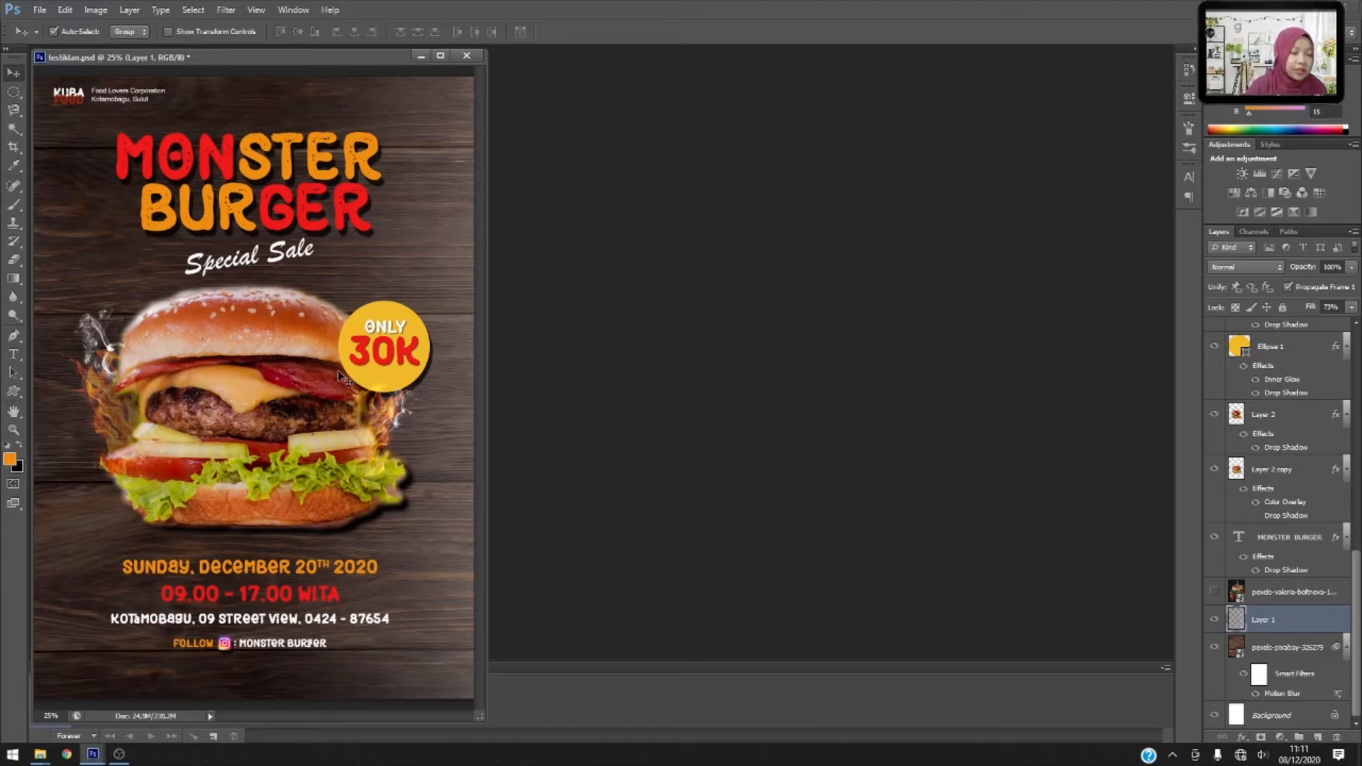
Create a new document named iklan with the International Paper preset, A4 size, 300 pixels/inch, RGB Color and white background.
{"action": "left_click", "coordinate": [40, 10]}
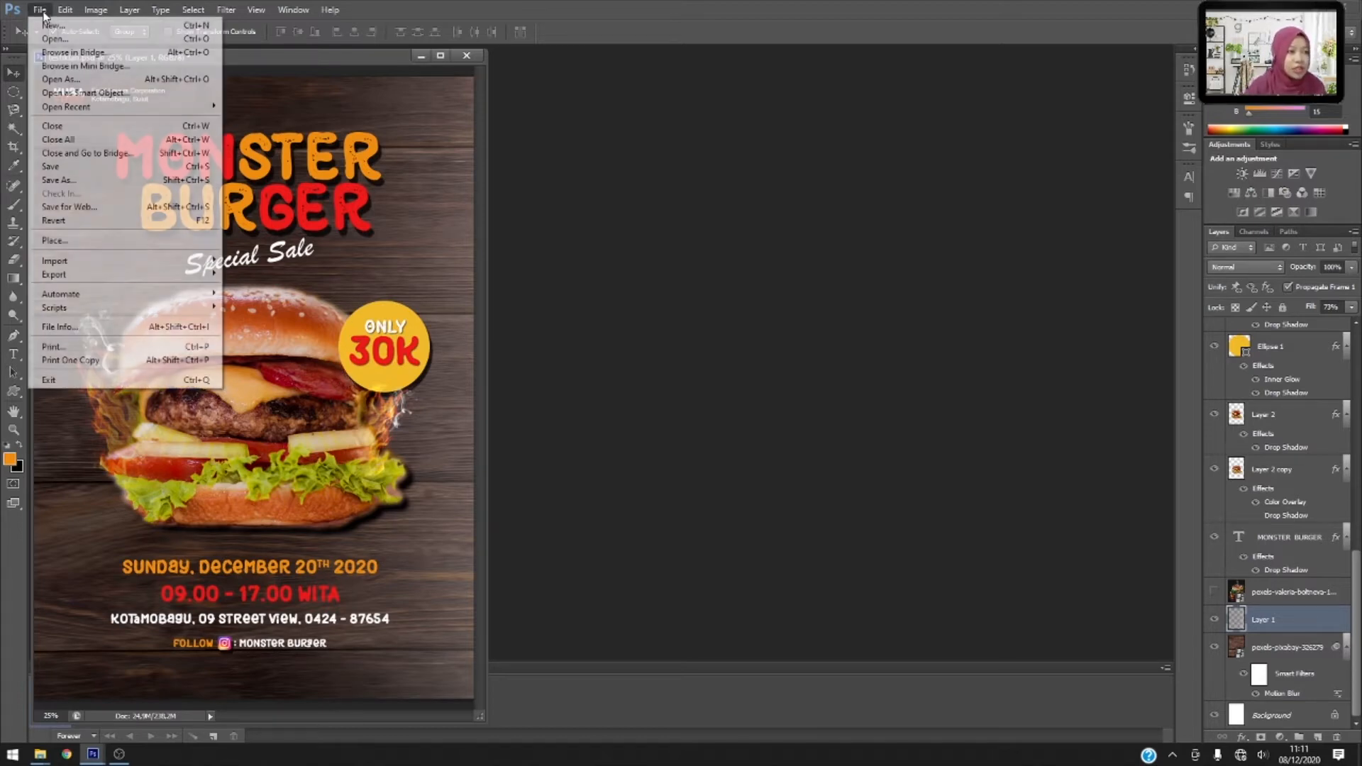
{"action": "left_click", "coordinate": [59, 25]}
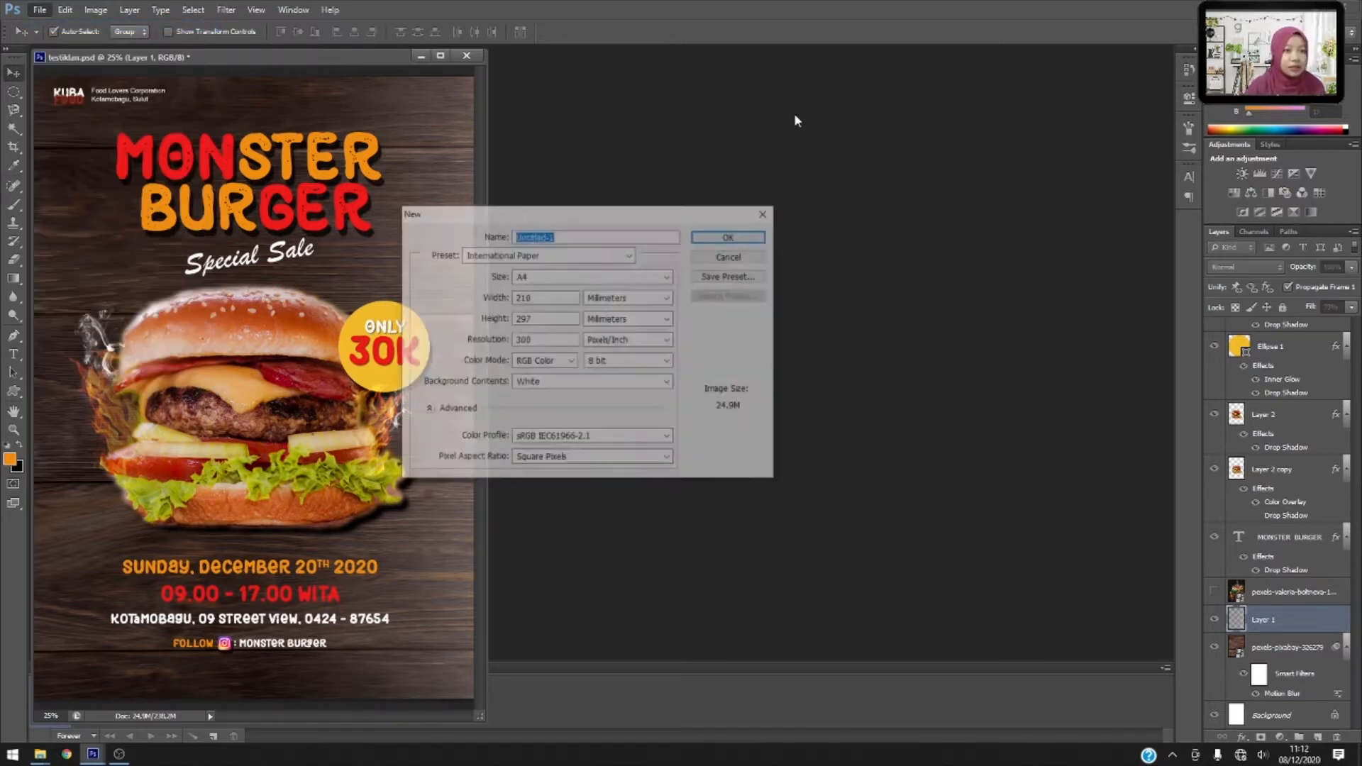
{"action": "left_click_drag", "start_coordinate": [787, 170], "coordinate": [798, 164]}
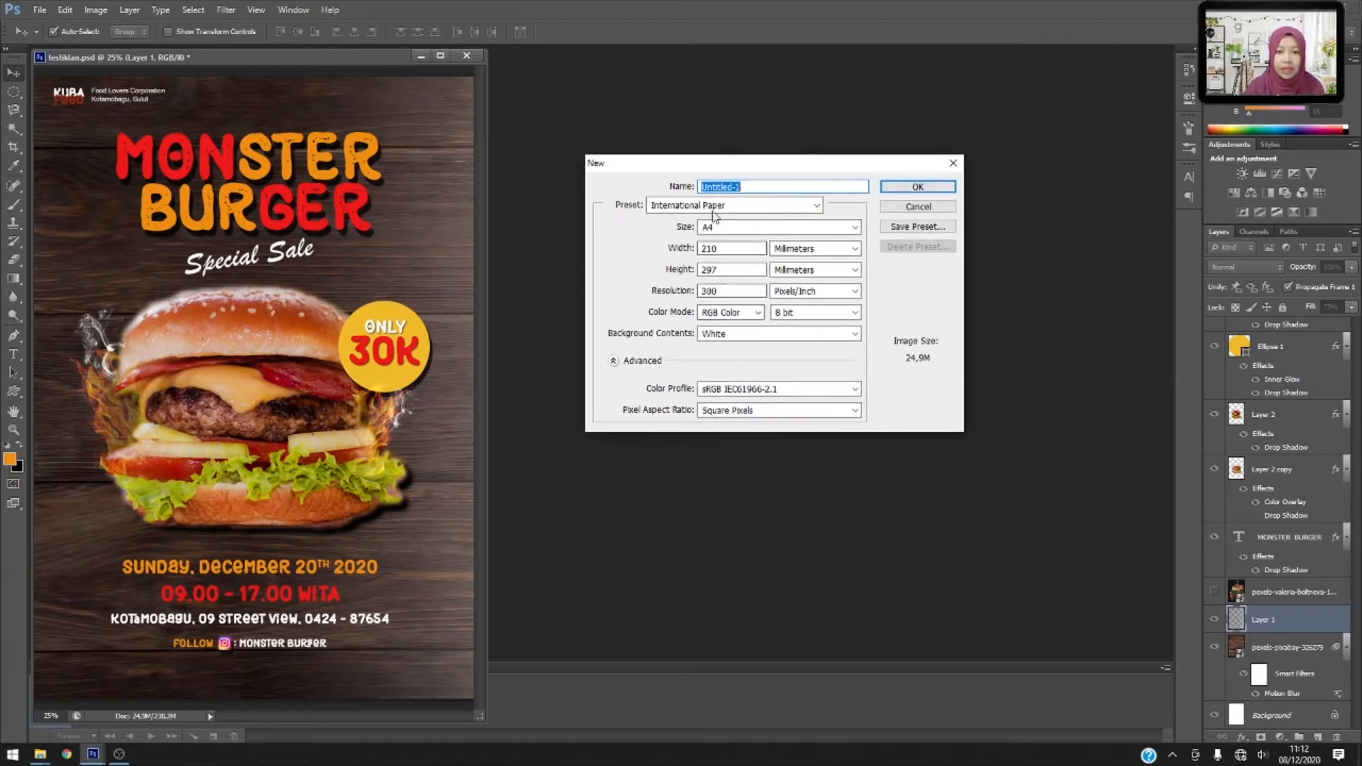
{"action": "type", "text": "iklan"}
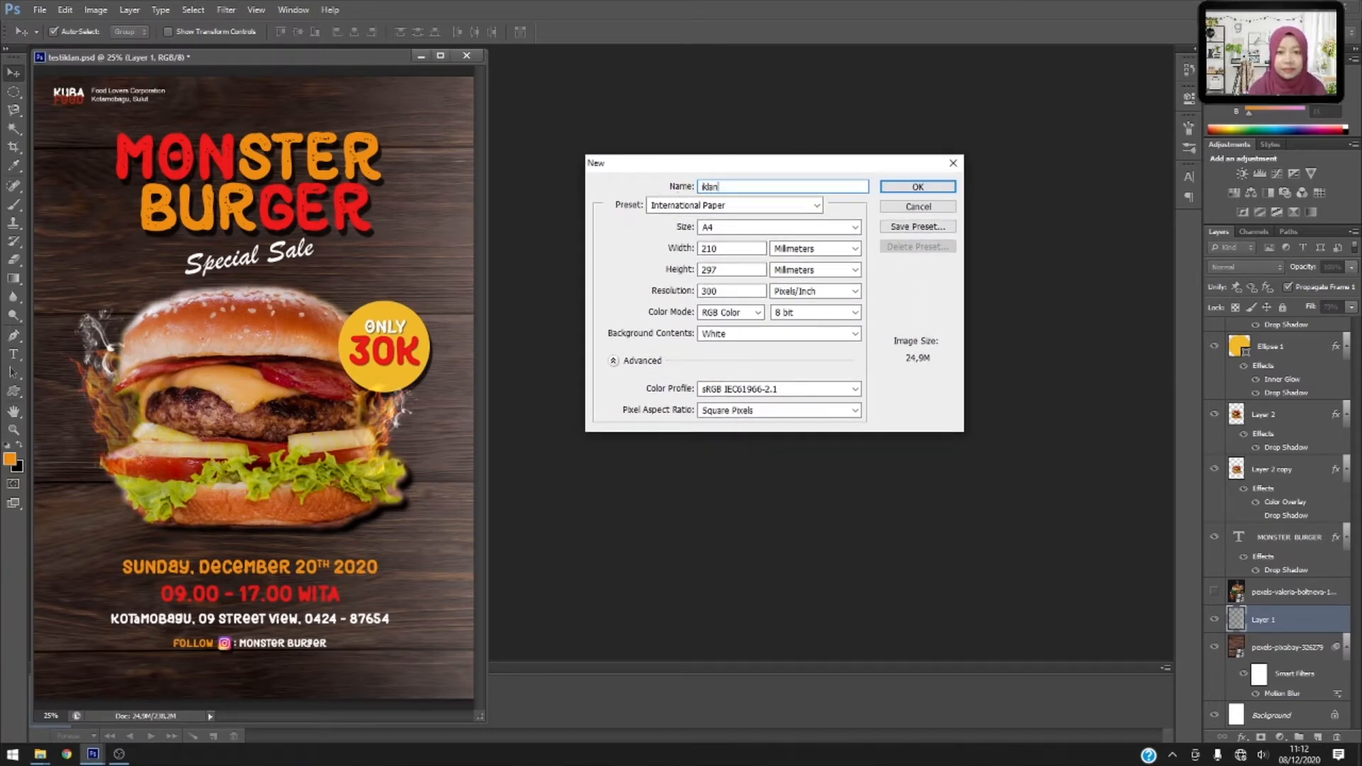
{"action": "left_click", "coordinate": [722, 207]}
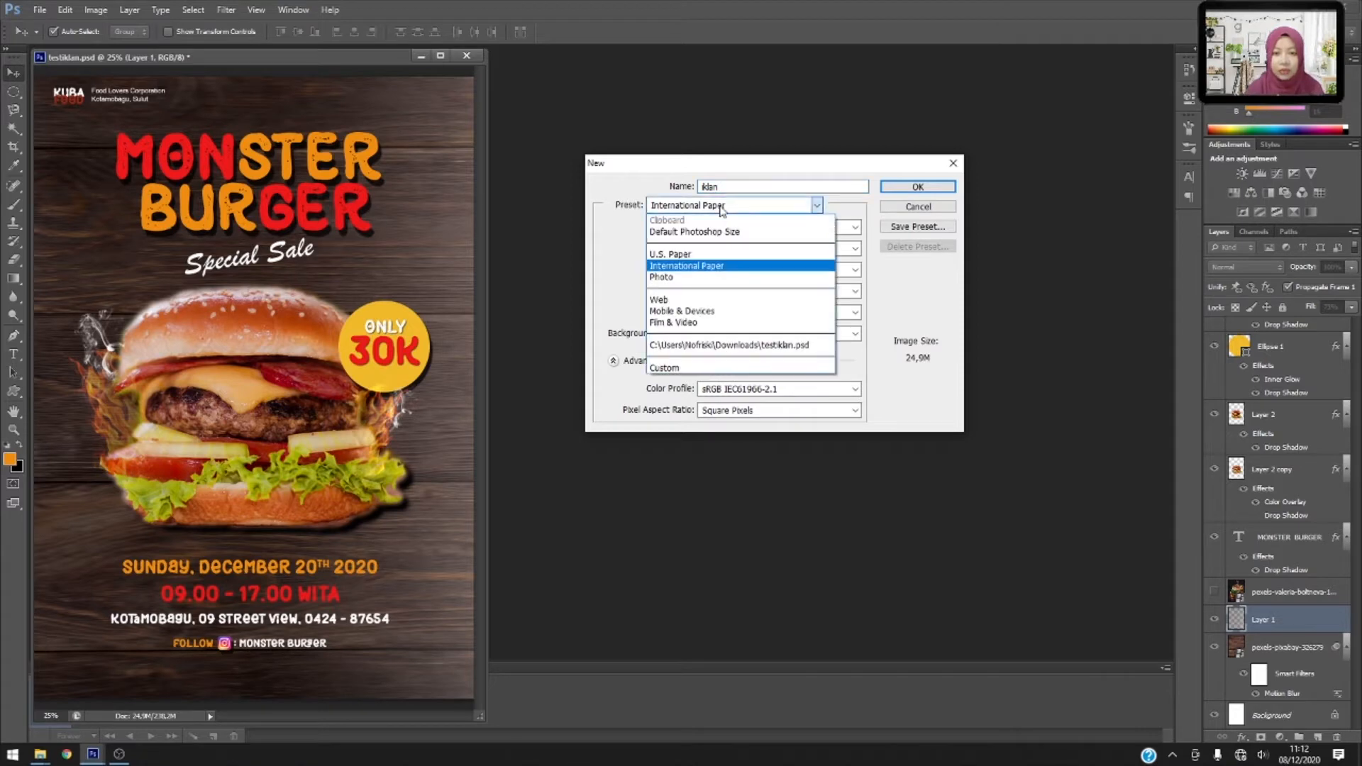
{"action": "left_click", "coordinate": [608, 228]}
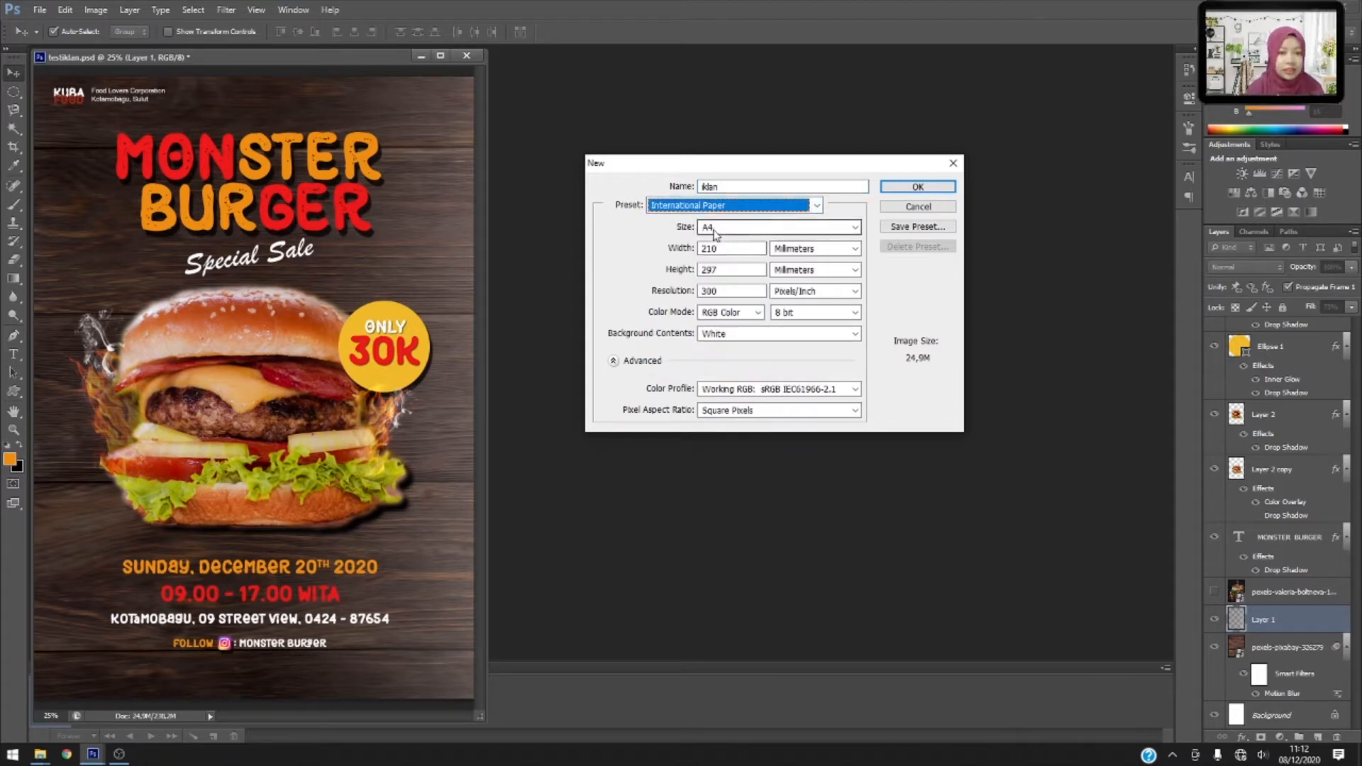
{"action": "double_click", "coordinate": [715, 290]}
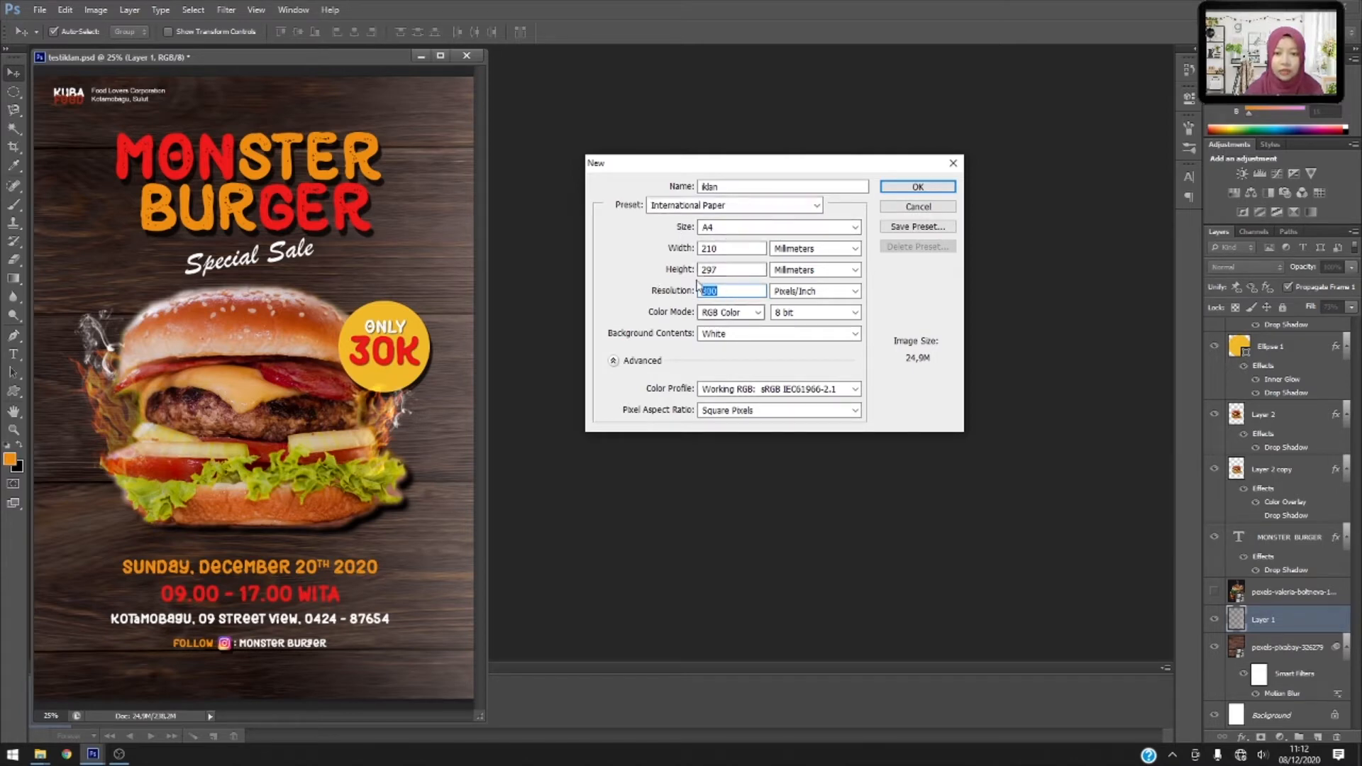
{"action": "left_click", "coordinate": [758, 315]}
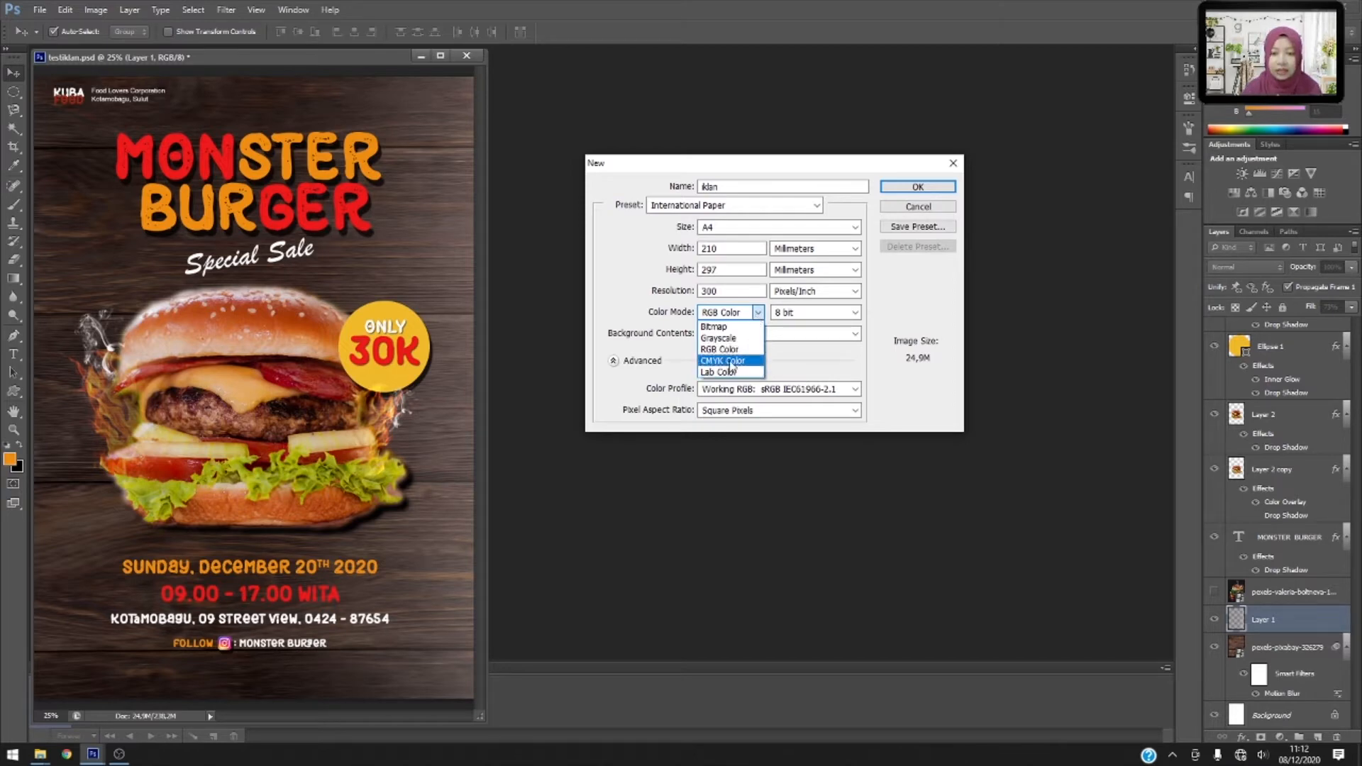
{"action": "left_click", "coordinate": [652, 308]}
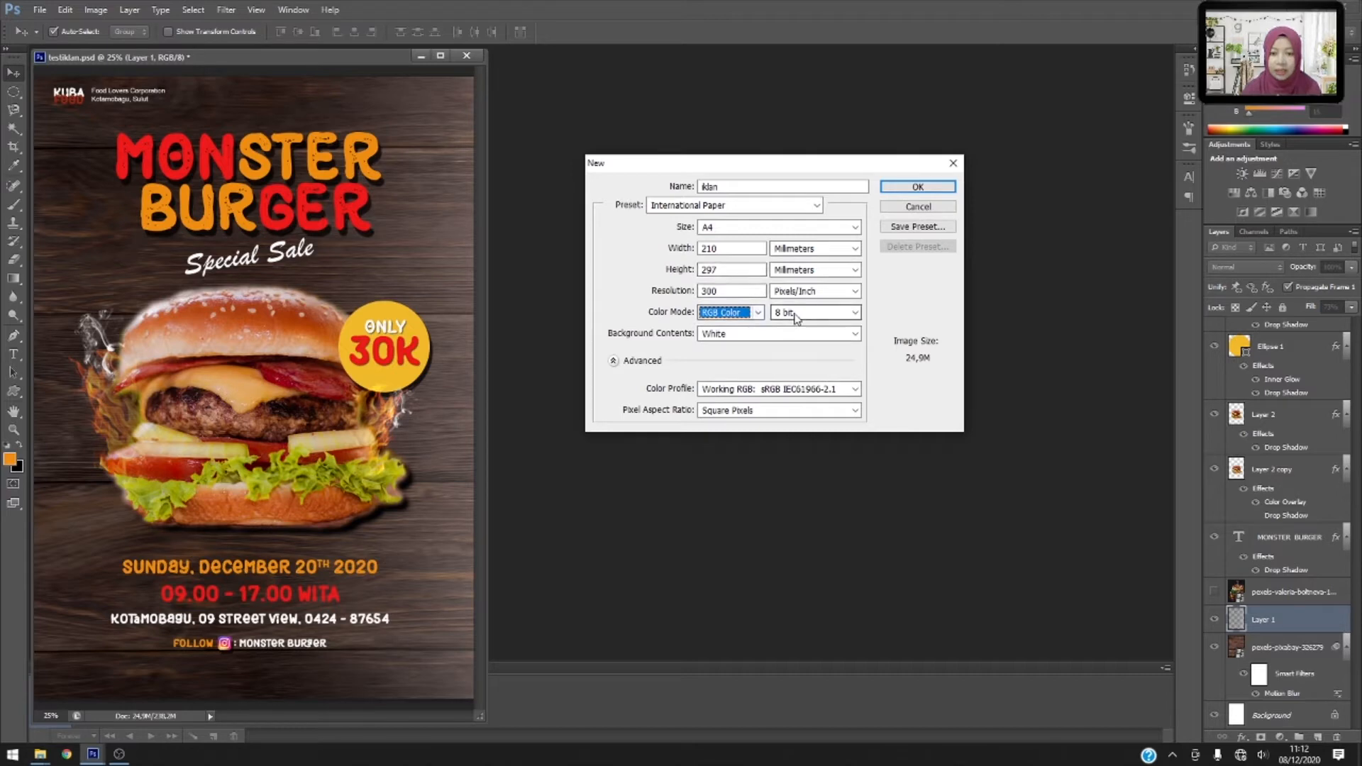
{"action": "left_click", "coordinate": [912, 188]}
Arrange and widen the iklan document window beside the reference poster and show its page at 25% zoom.
{"action": "left_click_drag", "start_coordinate": [265, 73], "coordinate": [651, 61]}
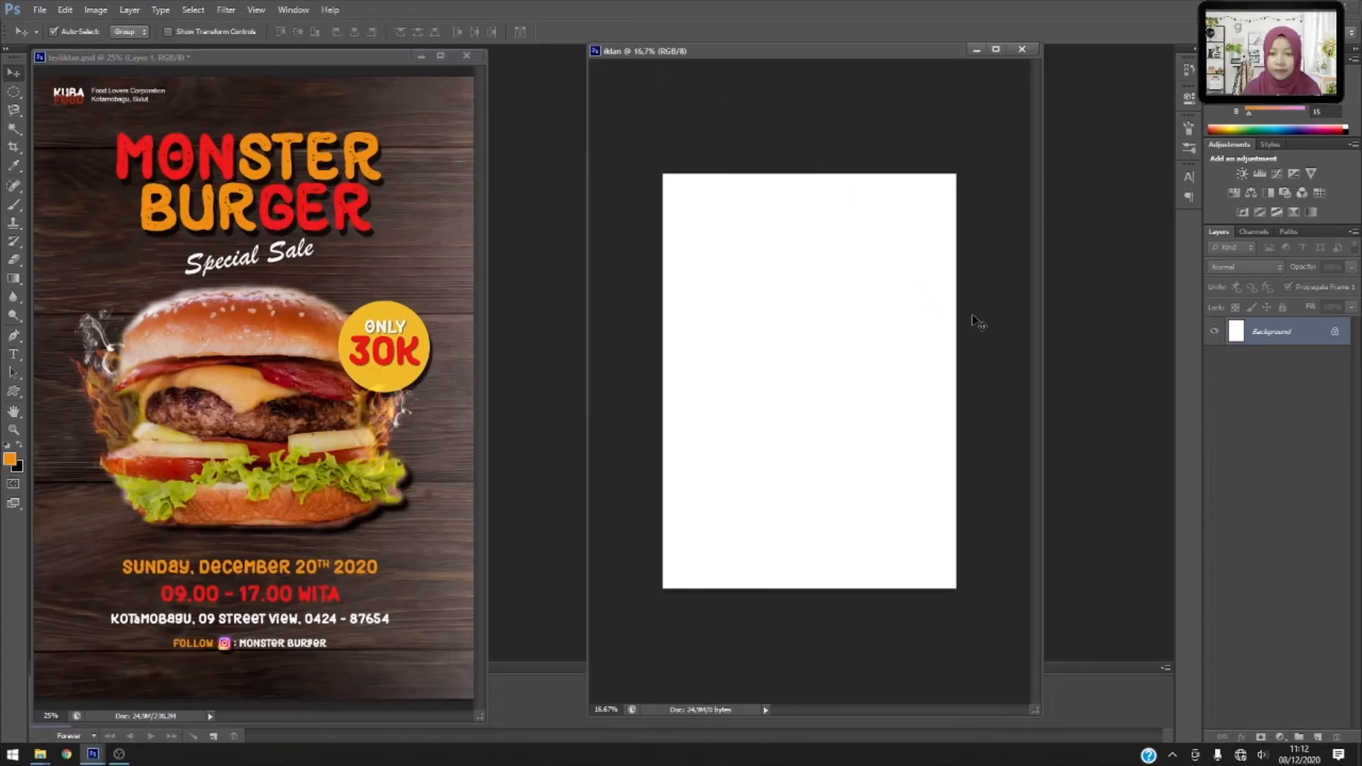
{"action": "key", "text": "ctrl+plus"}
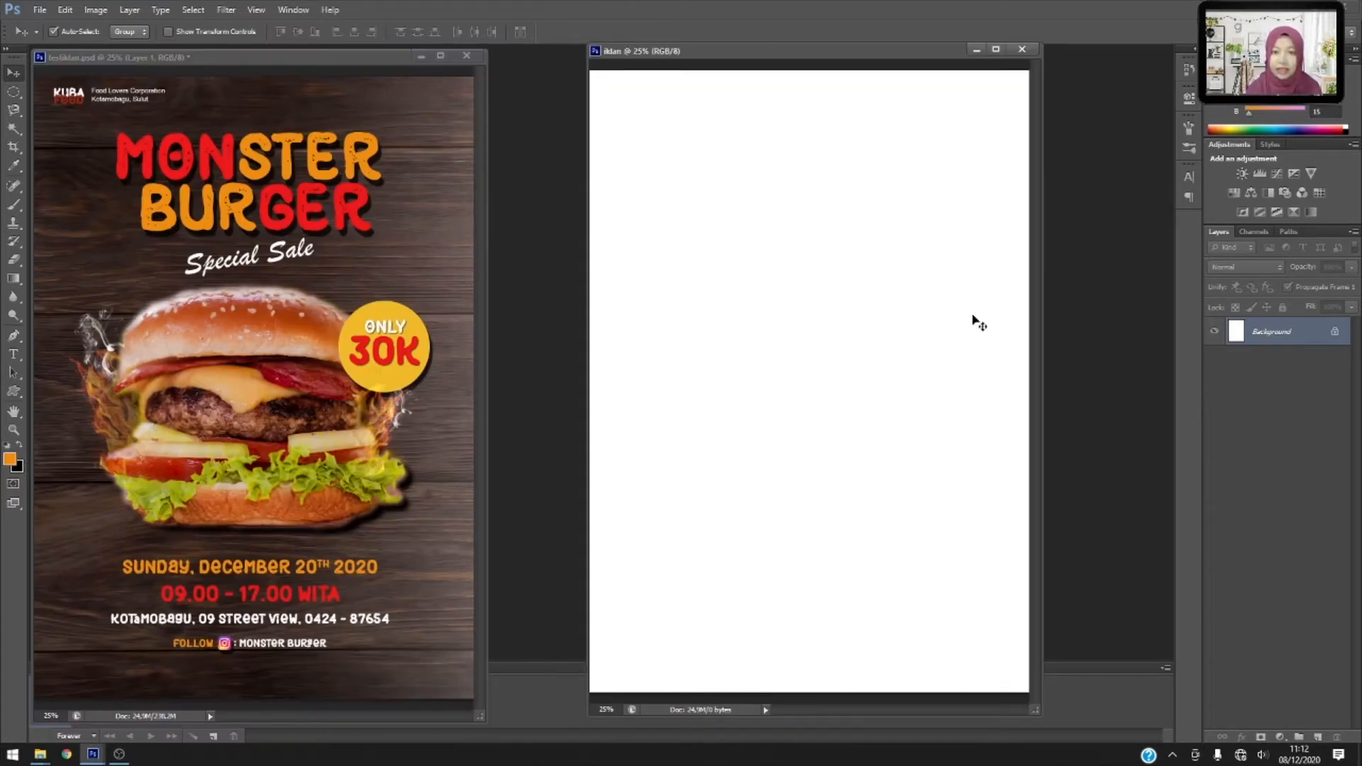
{"action": "key", "text": "ctrl+minus"}
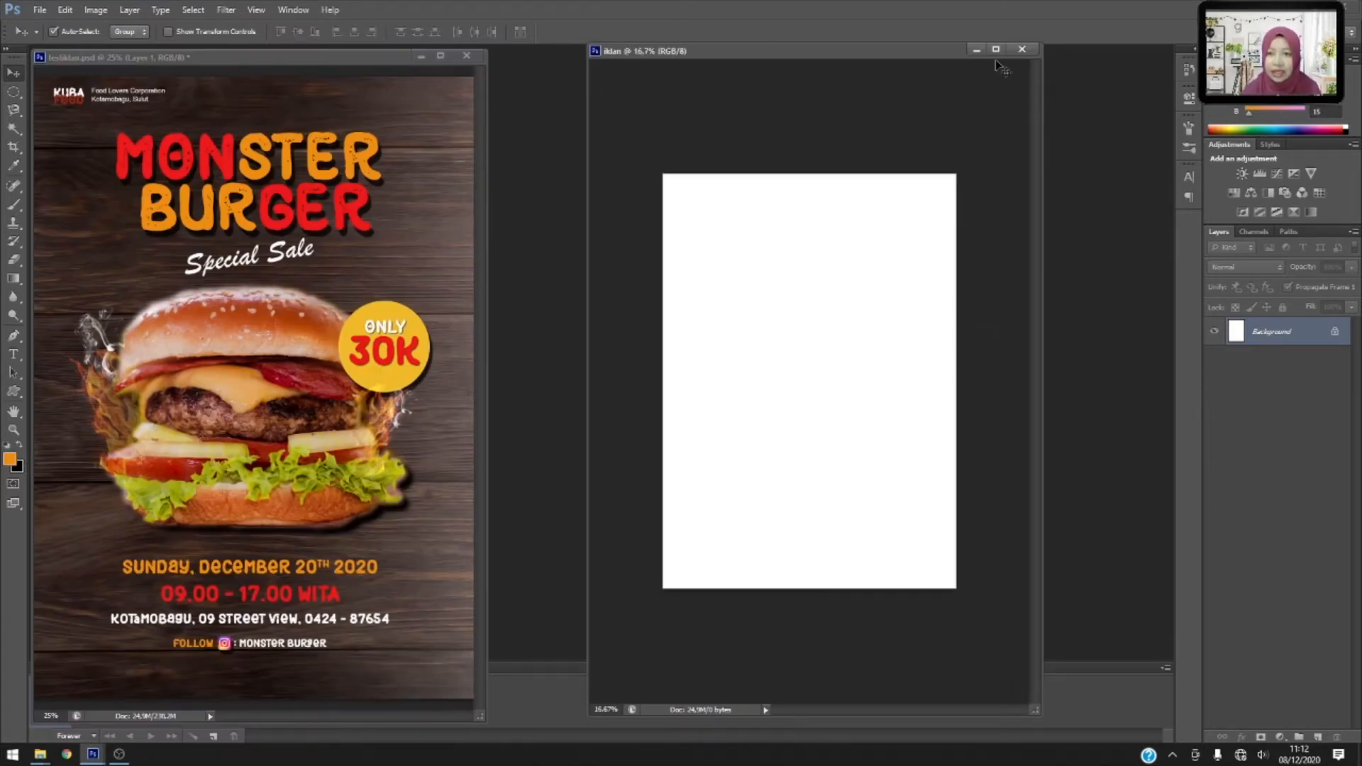
{"action": "left_click_drag", "start_coordinate": [1040, 110], "coordinate": [1156, 114]}
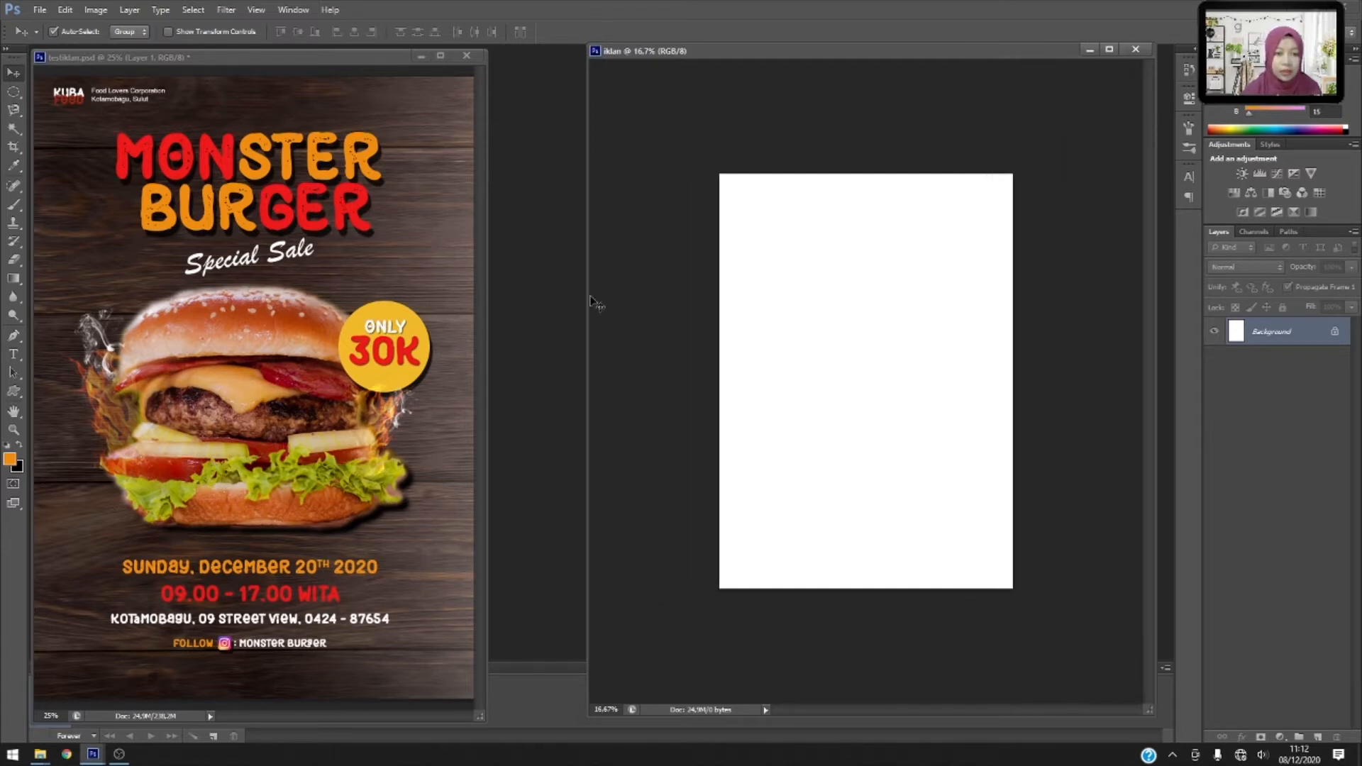
{"action": "left_click_drag", "start_coordinate": [589, 297], "coordinate": [520, 297]}
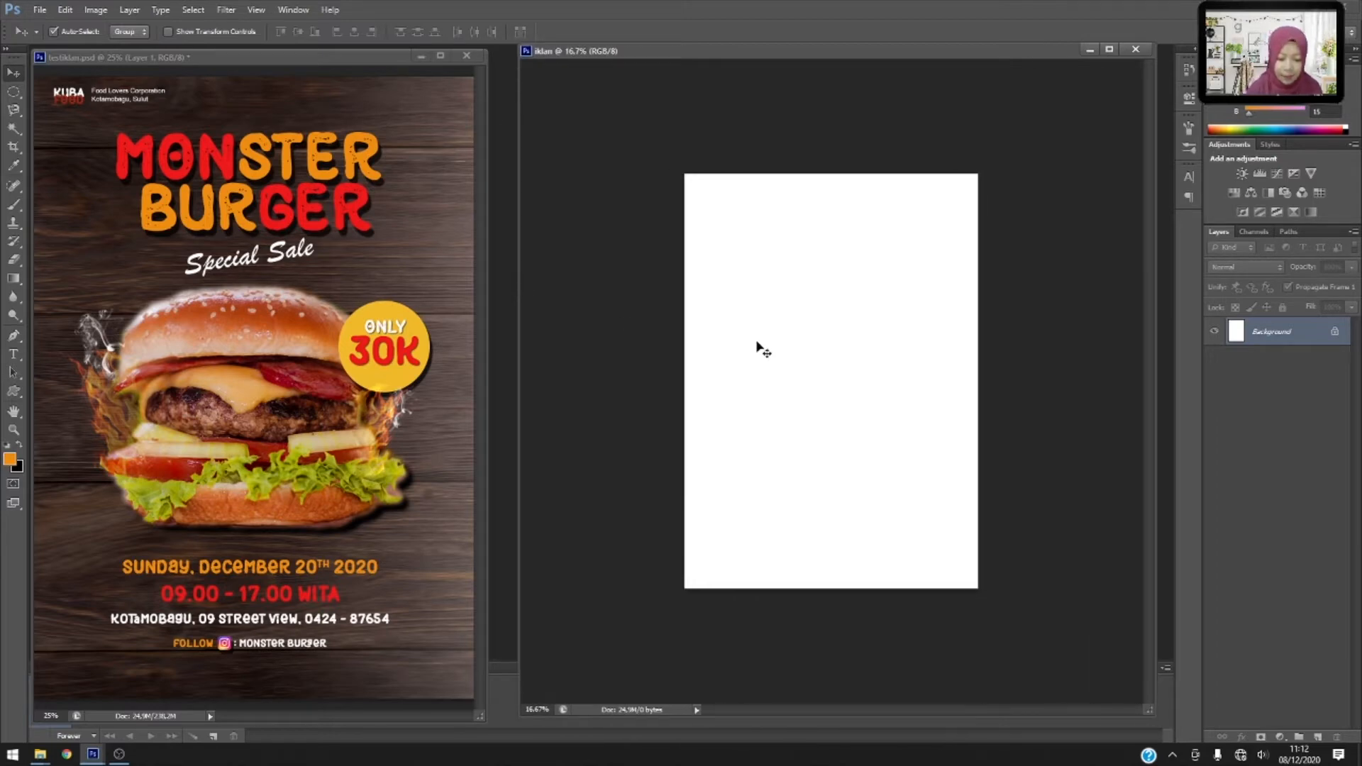
{"action": "key", "text": "ctrl+plus"}
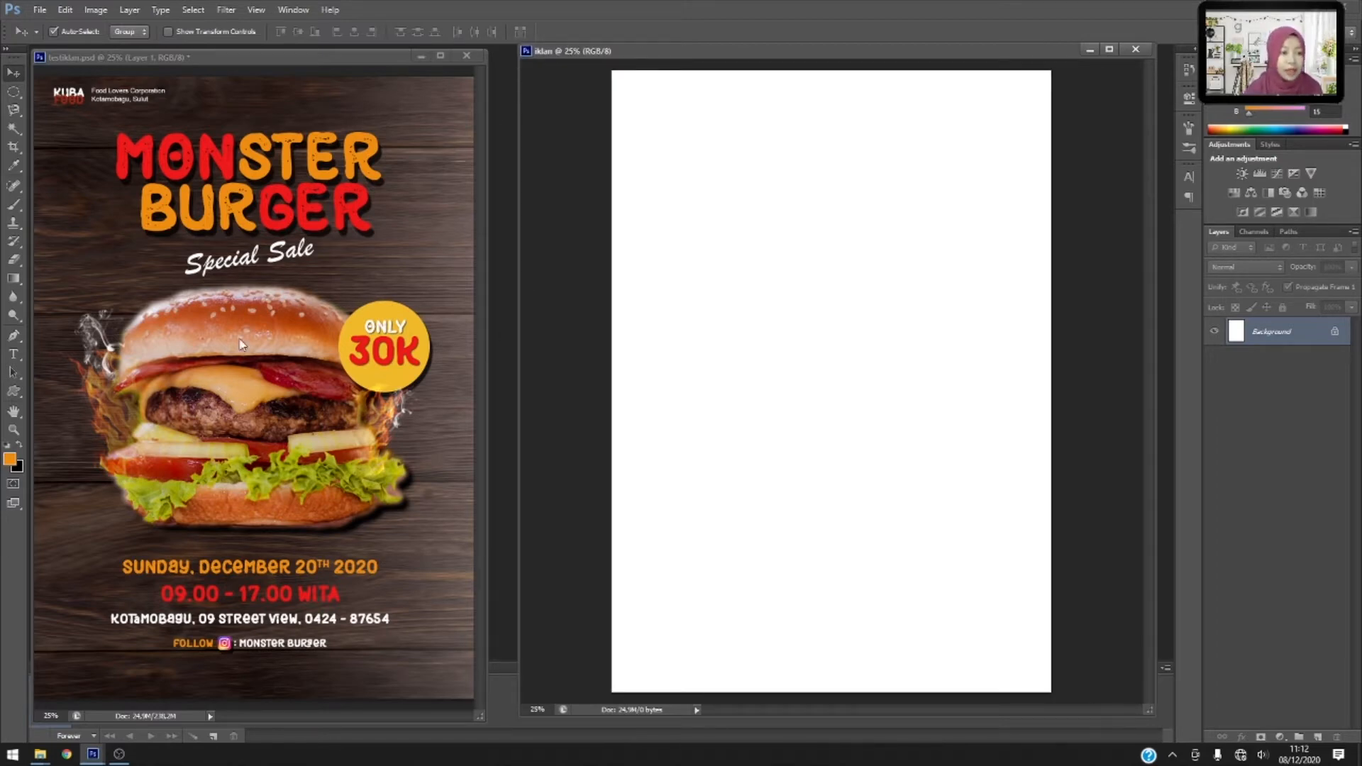
{"action": "left_click", "coordinate": [399, 233]}
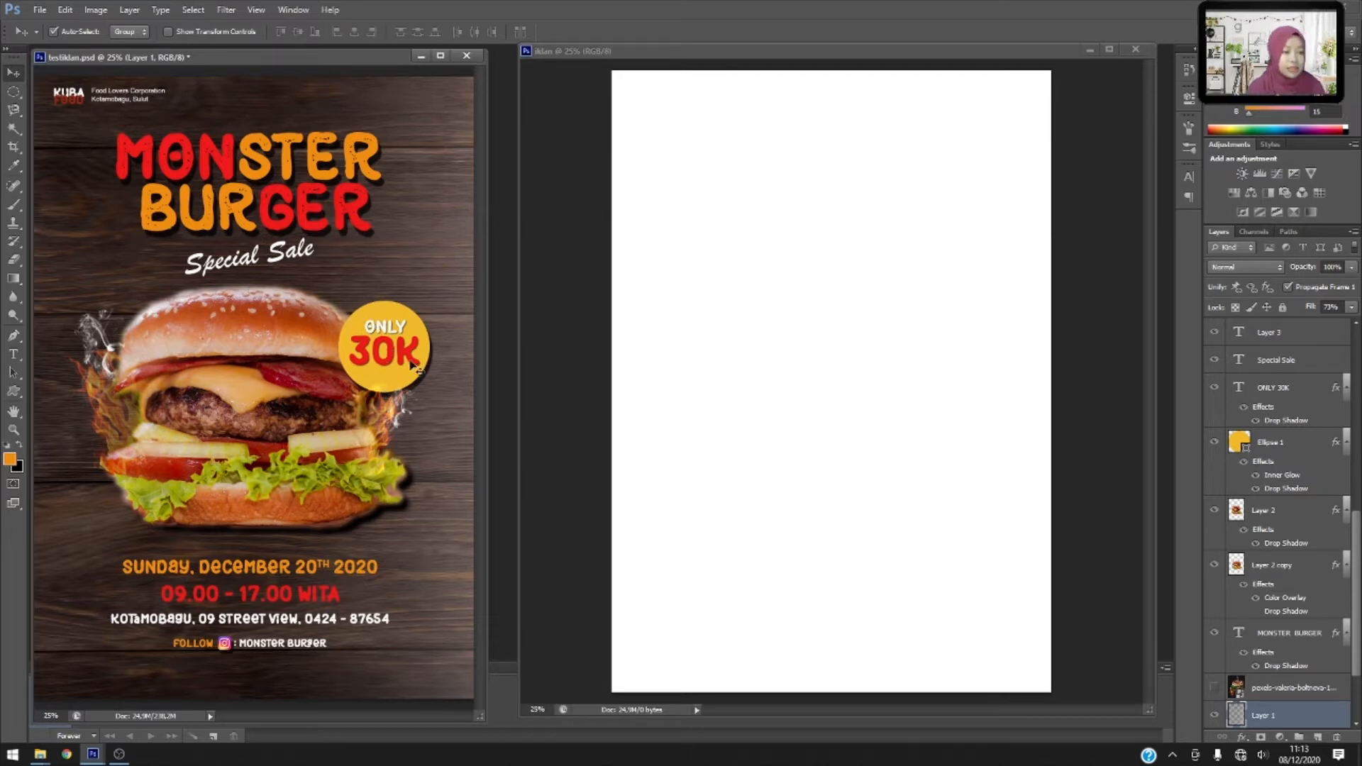
Place the wood table image pexels-pixabay-326279 from the aset folder into the iklan document.
{"action": "left_click", "coordinate": [745, 141]}
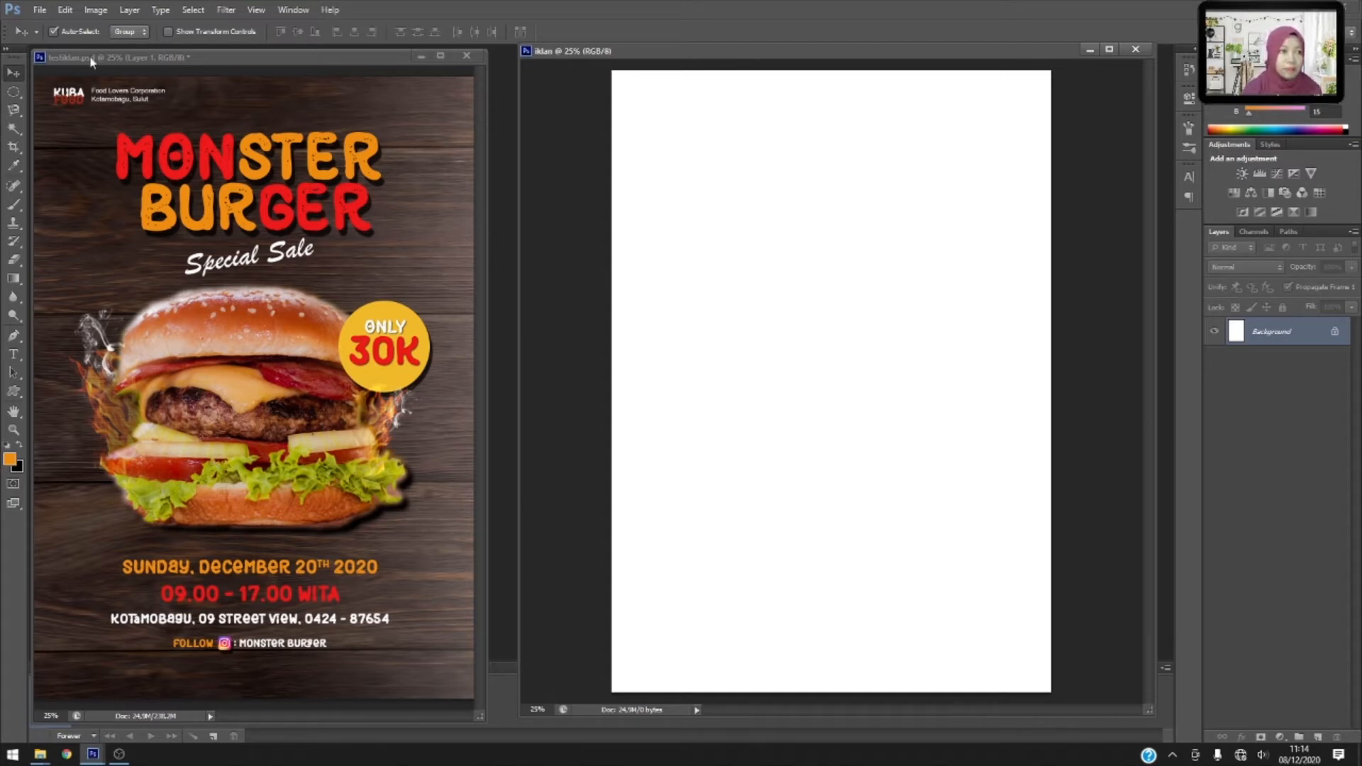
{"action": "left_click", "coordinate": [40, 10]}
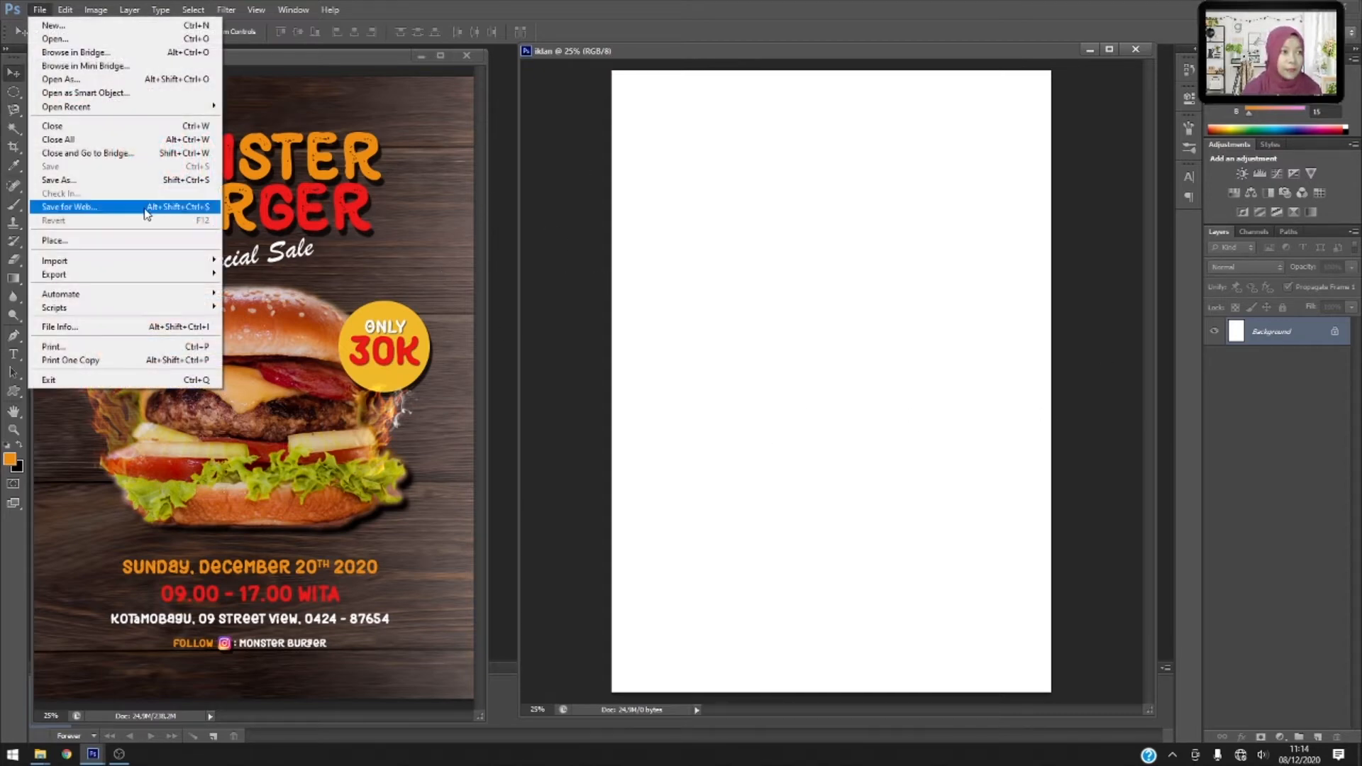
{"action": "left_click", "coordinate": [92, 242]}
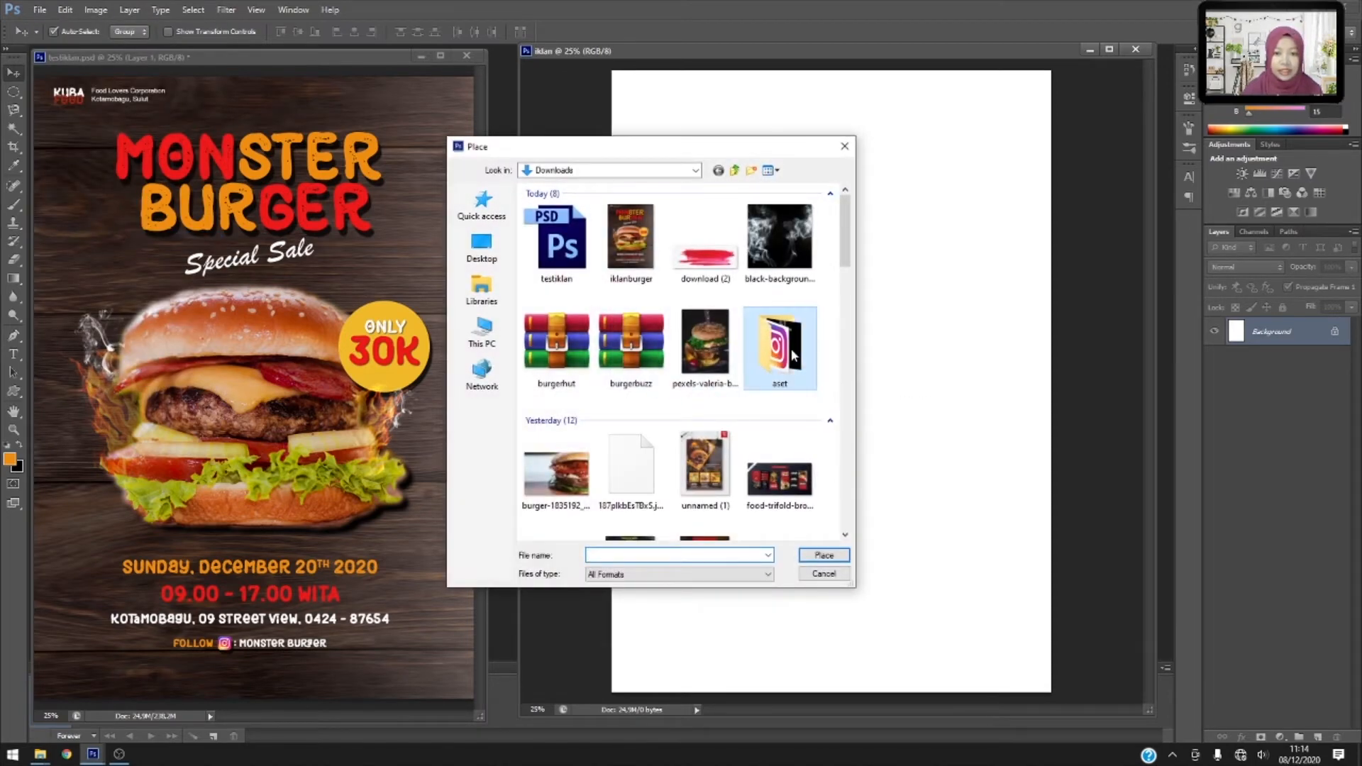
{"action": "double_click", "coordinate": [793, 355]}
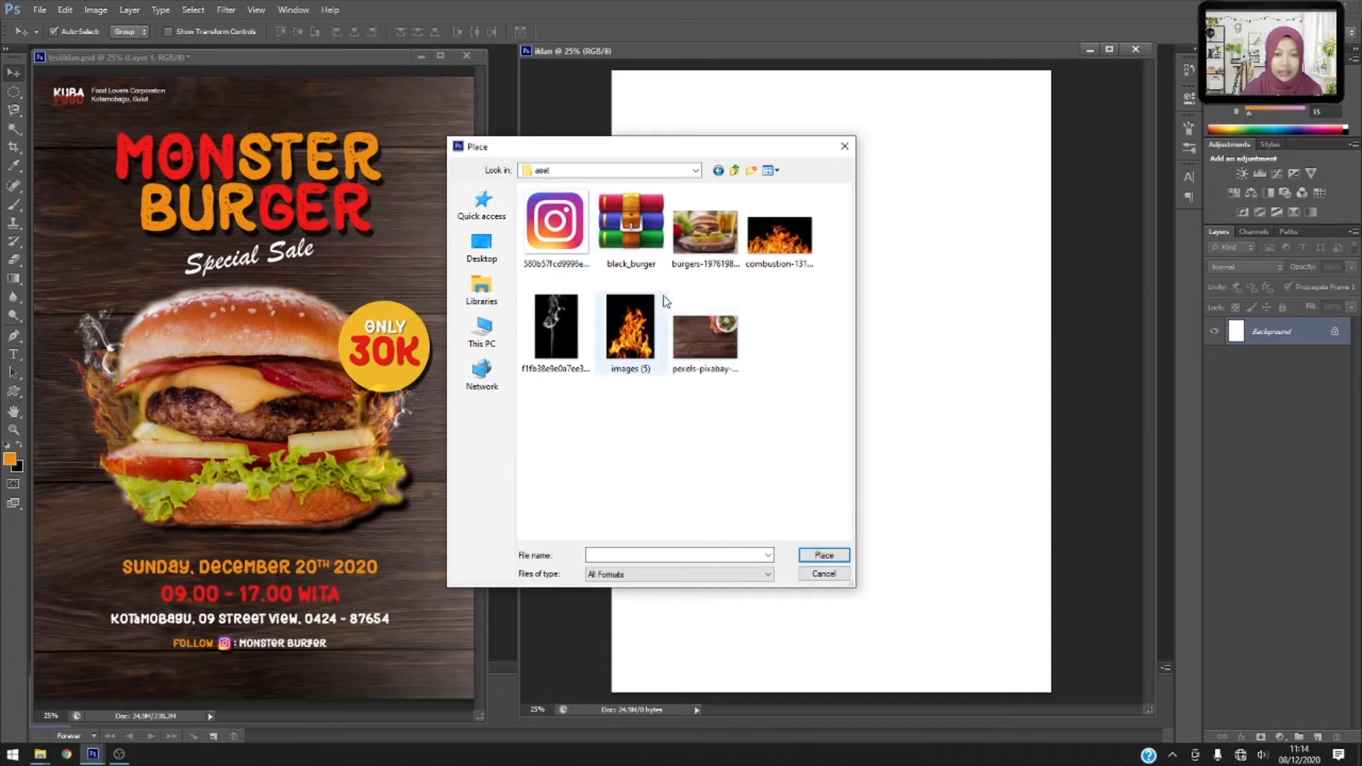
{"action": "left_click", "coordinate": [701, 332]}
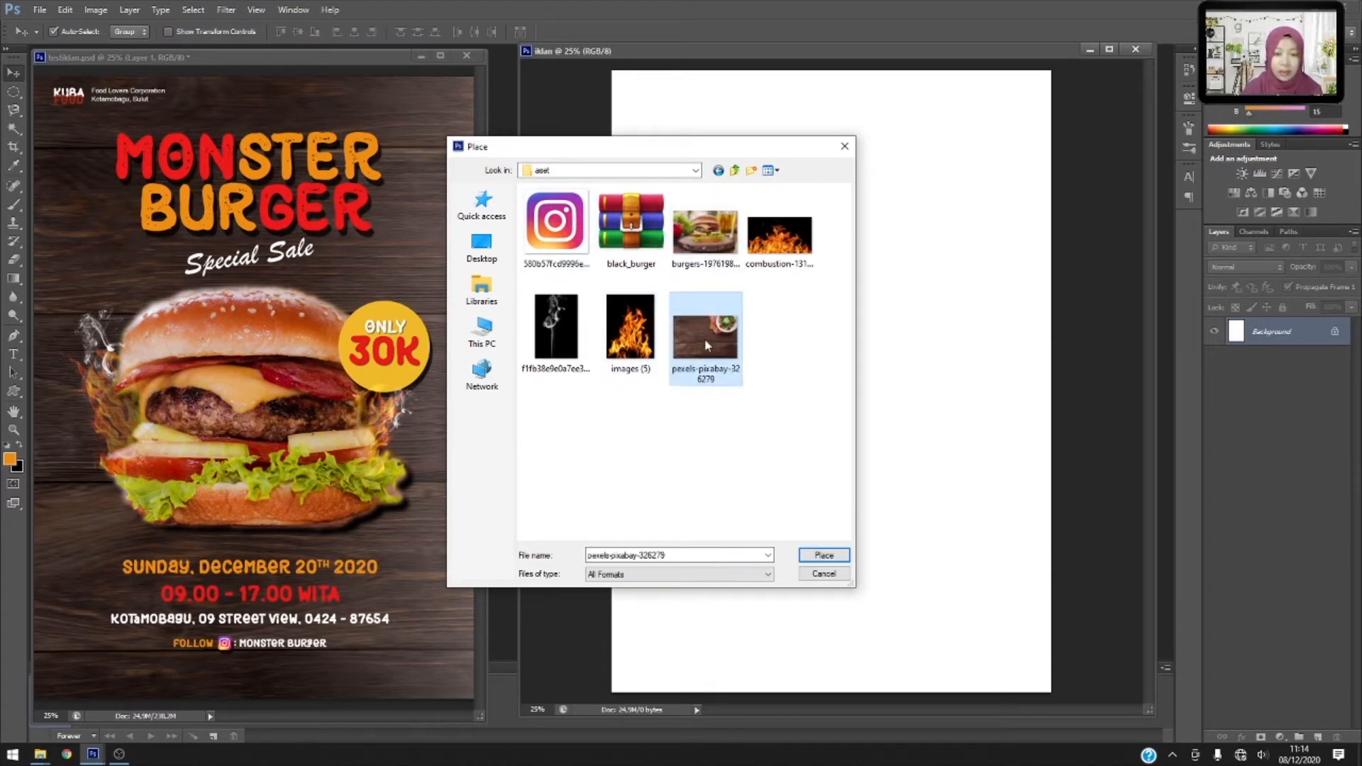
{"action": "left_click", "coordinate": [826, 556]}
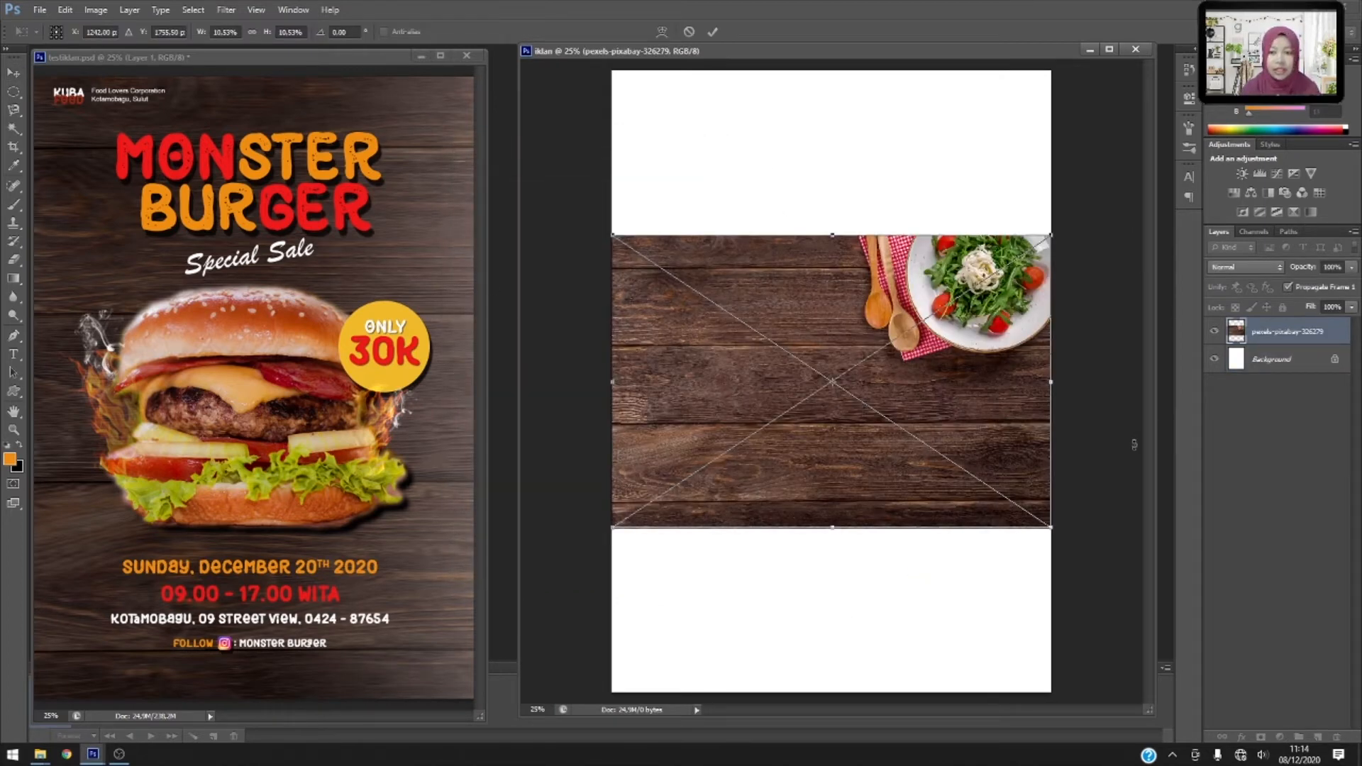
{"action": "key", "text": "Return"}
Align the wood image to the page's top edge and, using transform controls, scale it to about 22.8% so only planks cover the page.
{"action": "left_click_drag", "start_coordinate": [872, 426], "coordinate": [889, 341]}
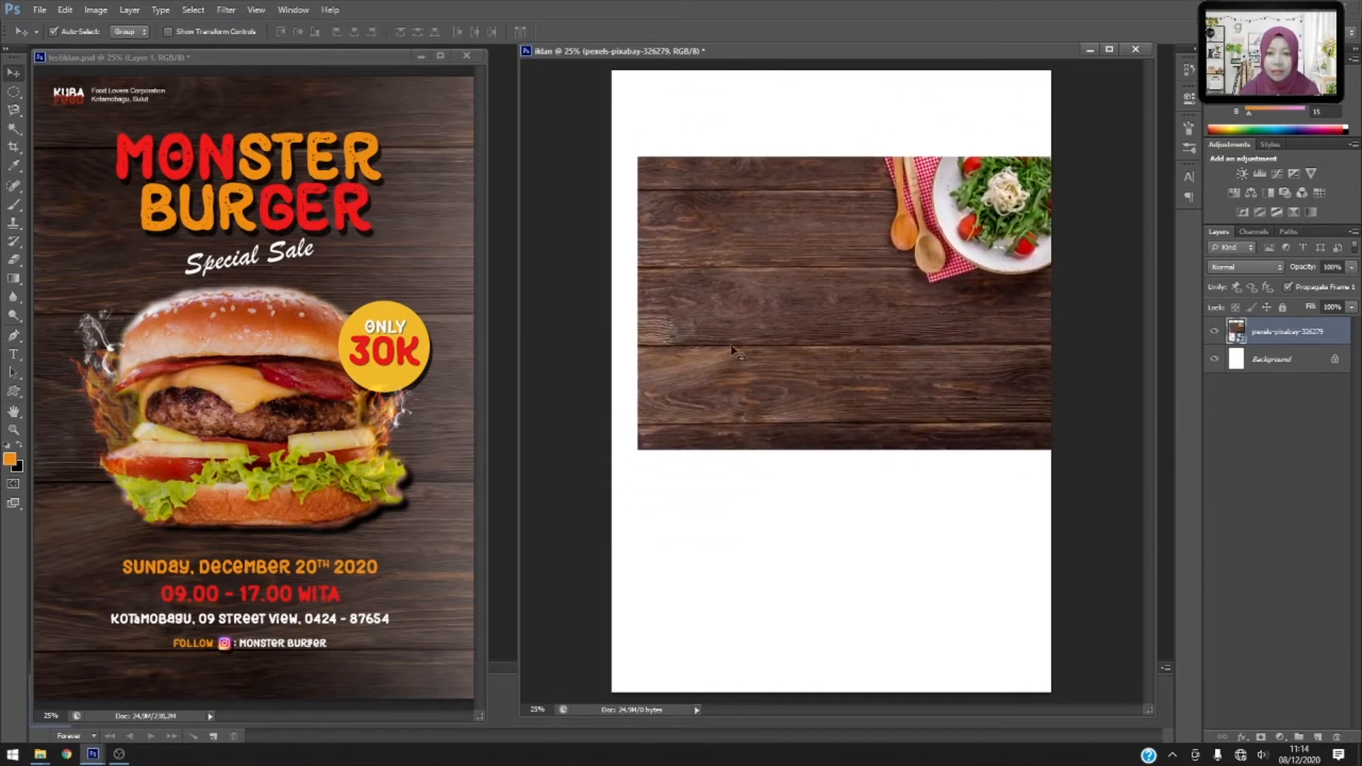
{"action": "left_click_drag", "start_coordinate": [665, 251], "coordinate": [744, 228]}
{"action": "left_click", "coordinate": [169, 32]}
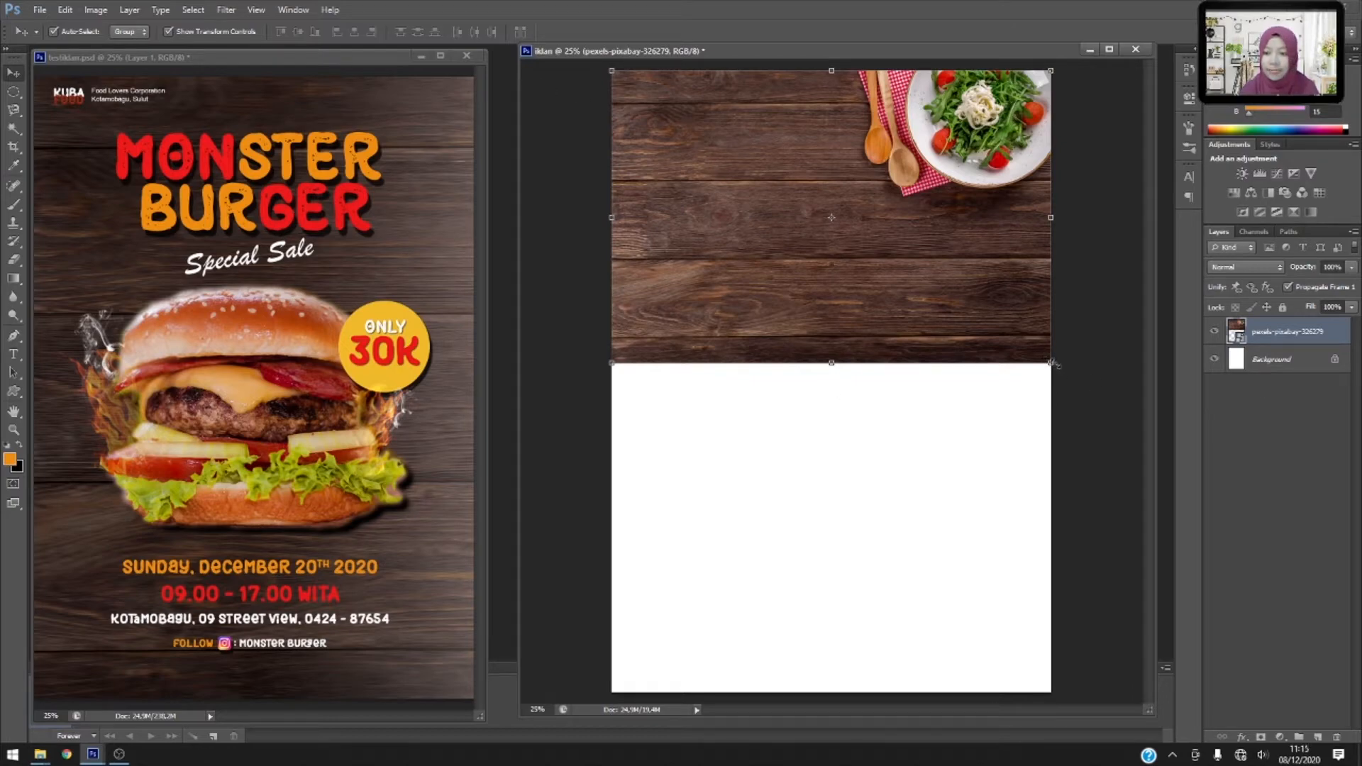
{"action": "left_click_drag", "start_coordinate": [1053, 364], "coordinate": [1348, 632]}
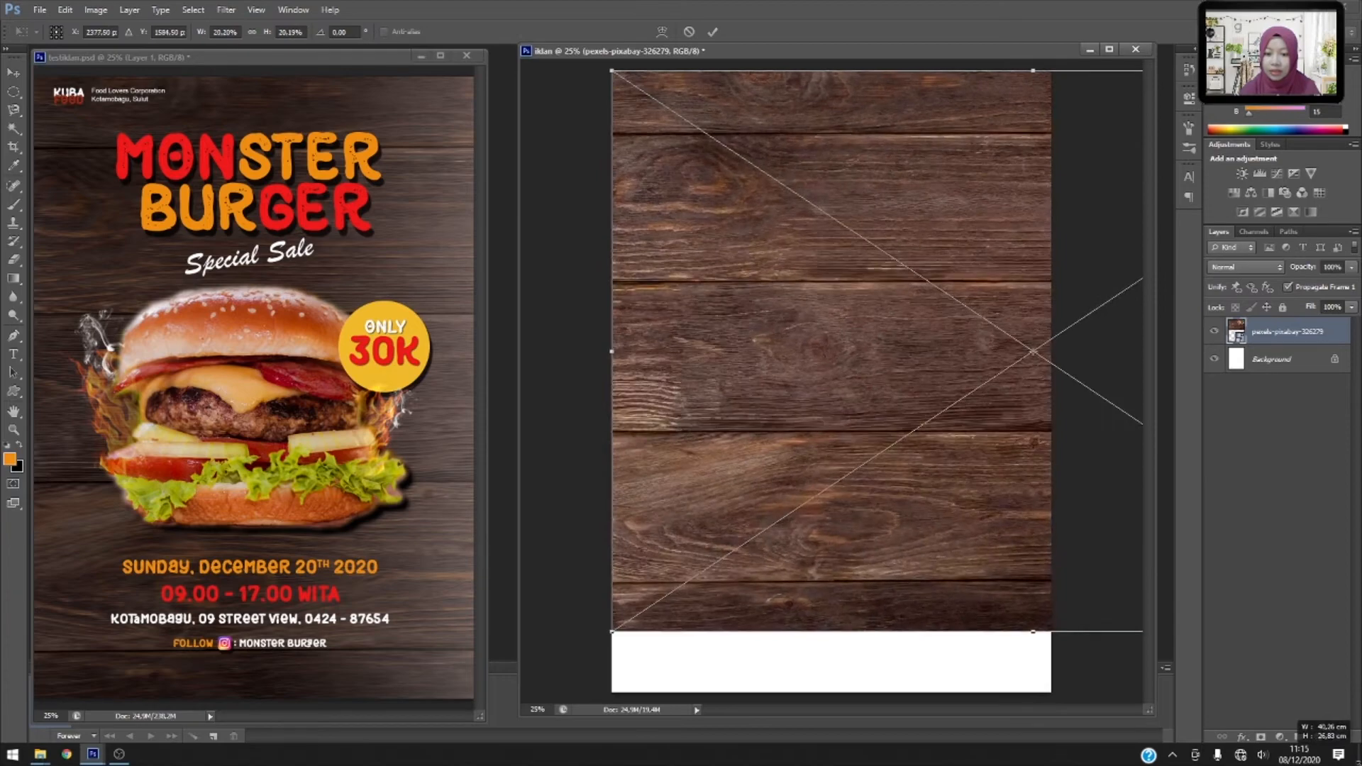
{"action": "mouse_move", "coordinate": [943, 412]}
{"action": "left_mouse_down"}
{"action": "mouse_move", "coordinate": [880, 437]}
{"action": "mouse_move", "coordinate": [944, 418]}
{"action": "mouse_move", "coordinate": [938, 401]}
{"action": "left_mouse_up"}
{"action": "left_click_drag", "start_coordinate": [612, 621], "coordinate": [520, 692]}
{"action": "left_click_drag", "start_coordinate": [871, 462], "coordinate": [919, 469]}
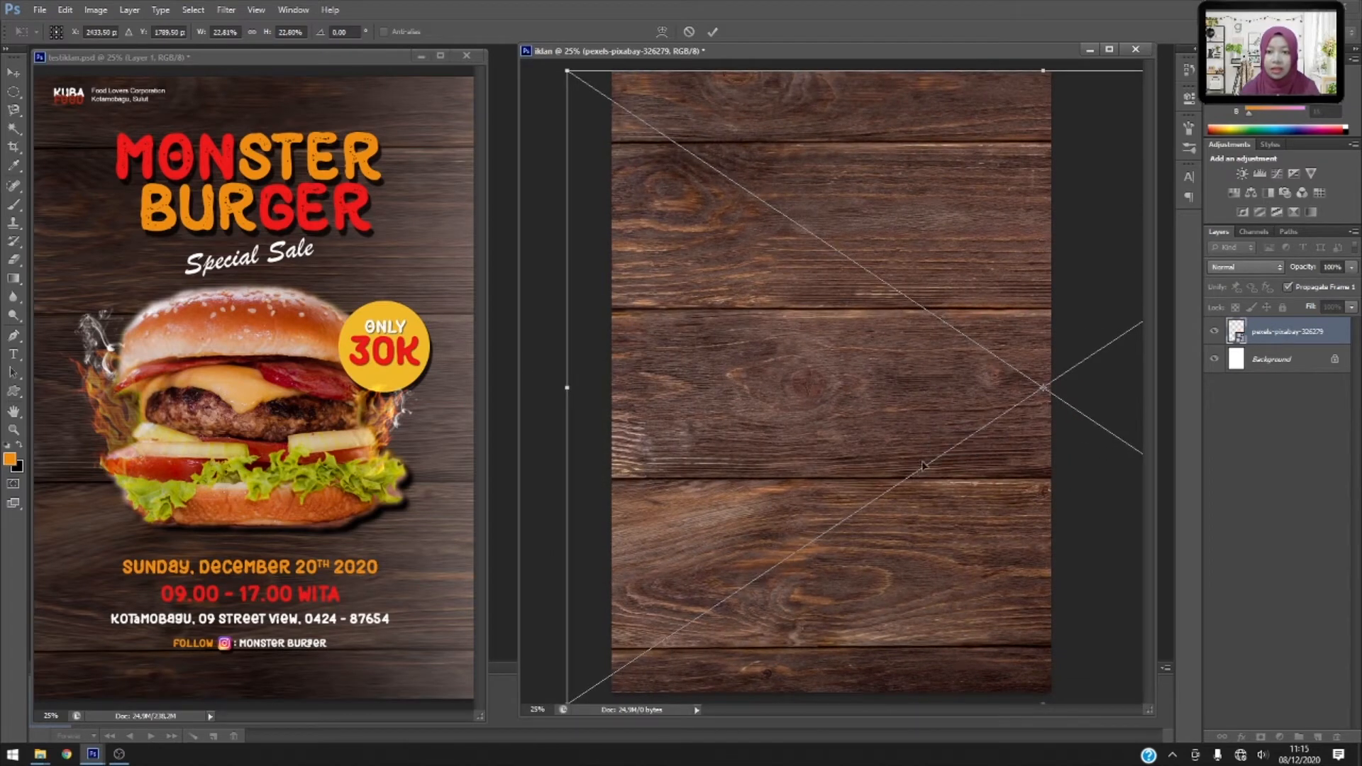
{"action": "key", "text": "Return"}
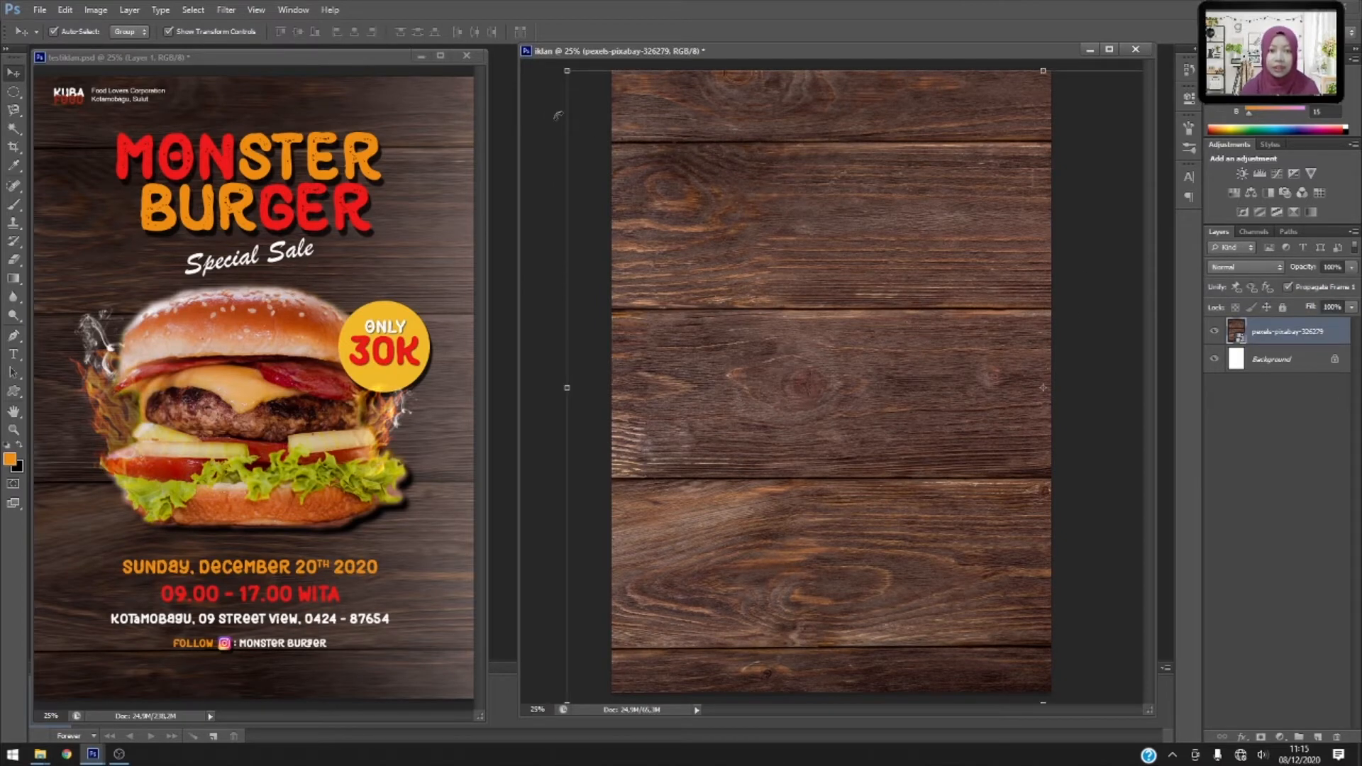
{"action": "left_click", "coordinate": [1103, 215]}
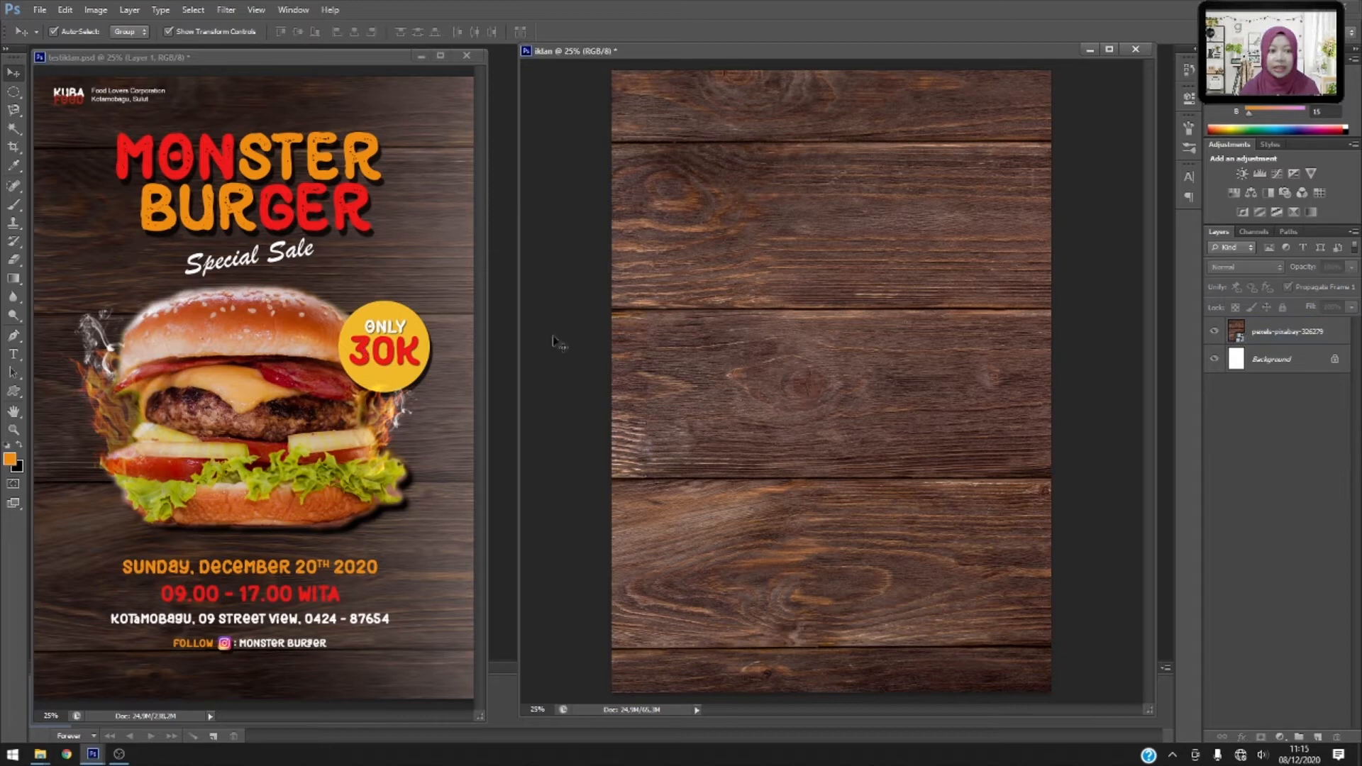
Apply a Motion Blur filter to the wood image layer at an angle of 0°, adjusting the blur distance.
{"action": "left_click", "coordinate": [815, 284]}
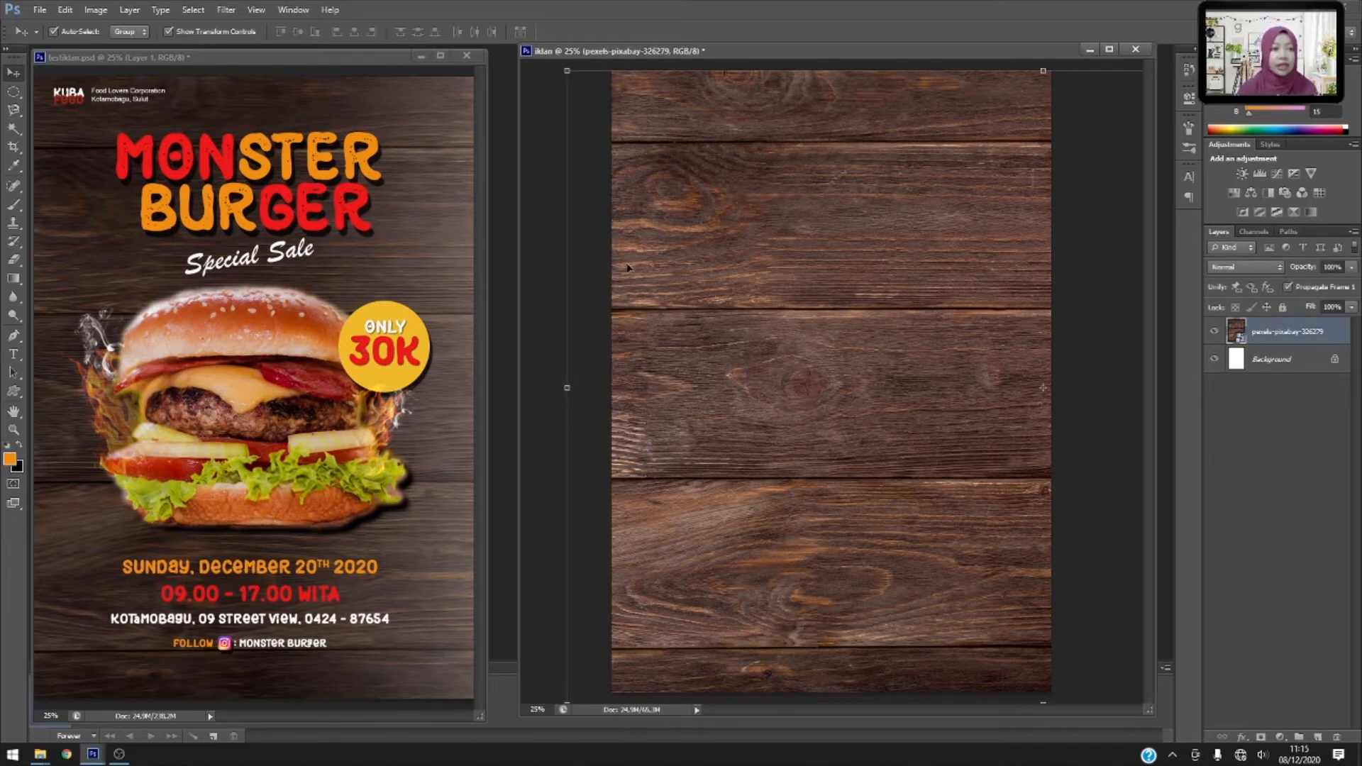
{"action": "left_click", "coordinate": [225, 10]}
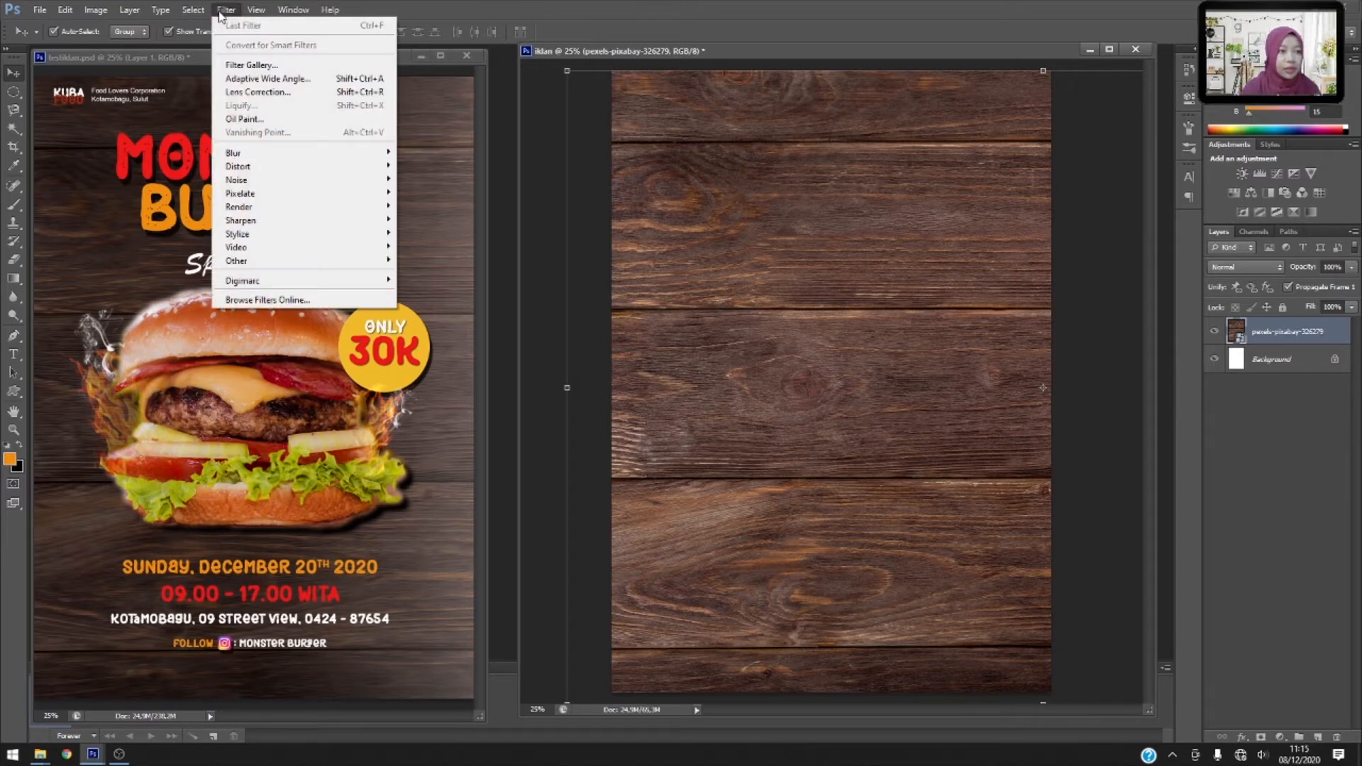
{"action": "mouse_move", "coordinate": [289, 201]}
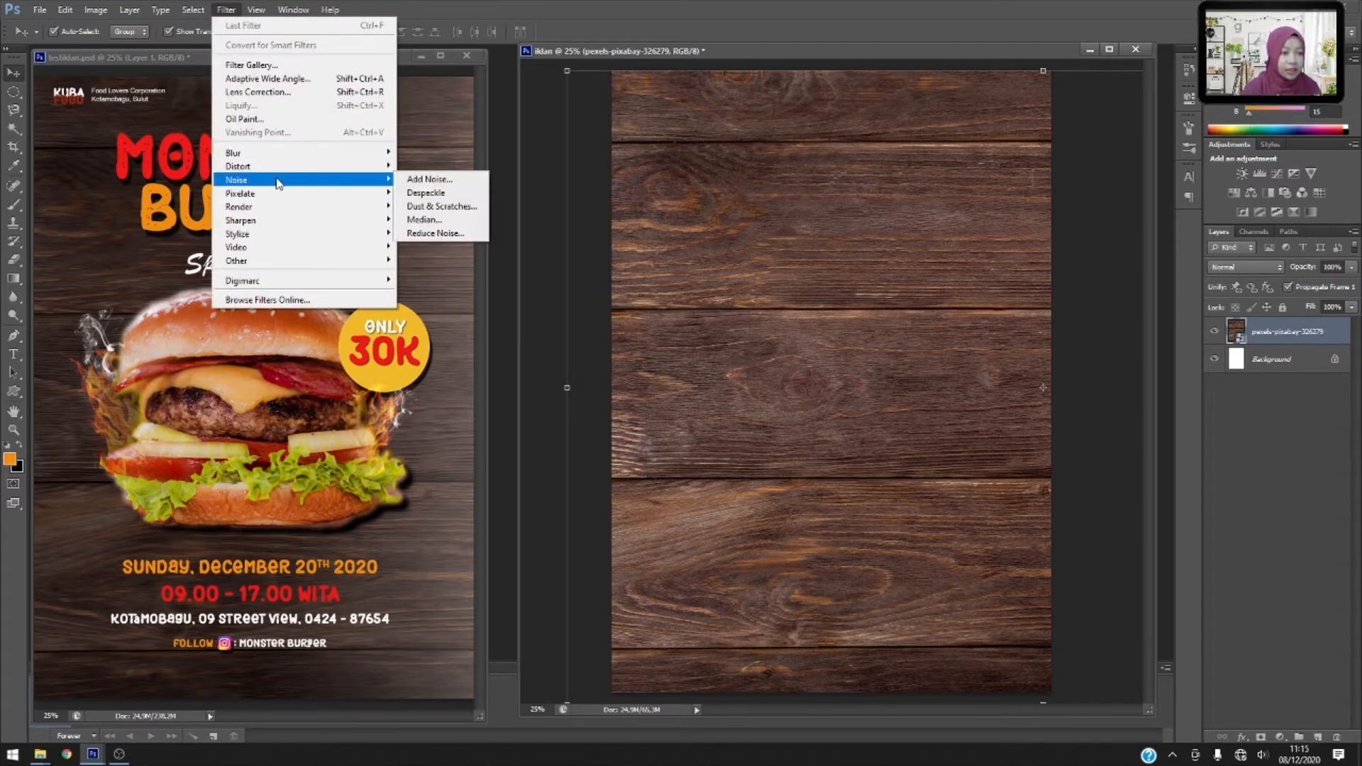
{"action": "mouse_move", "coordinate": [283, 160]}
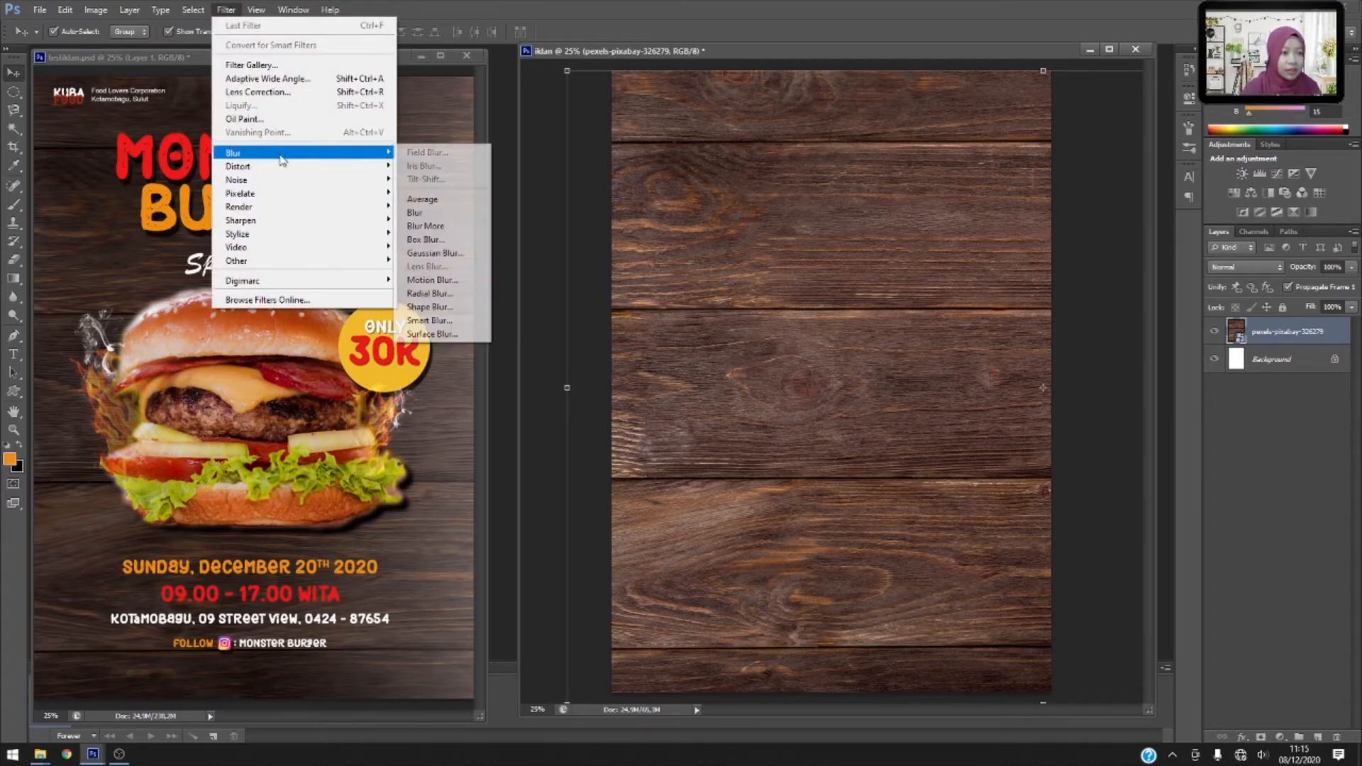
{"action": "left_click", "coordinate": [440, 281]}
{"action": "left_click_drag", "start_coordinate": [693, 156], "coordinate": [890, 176]}
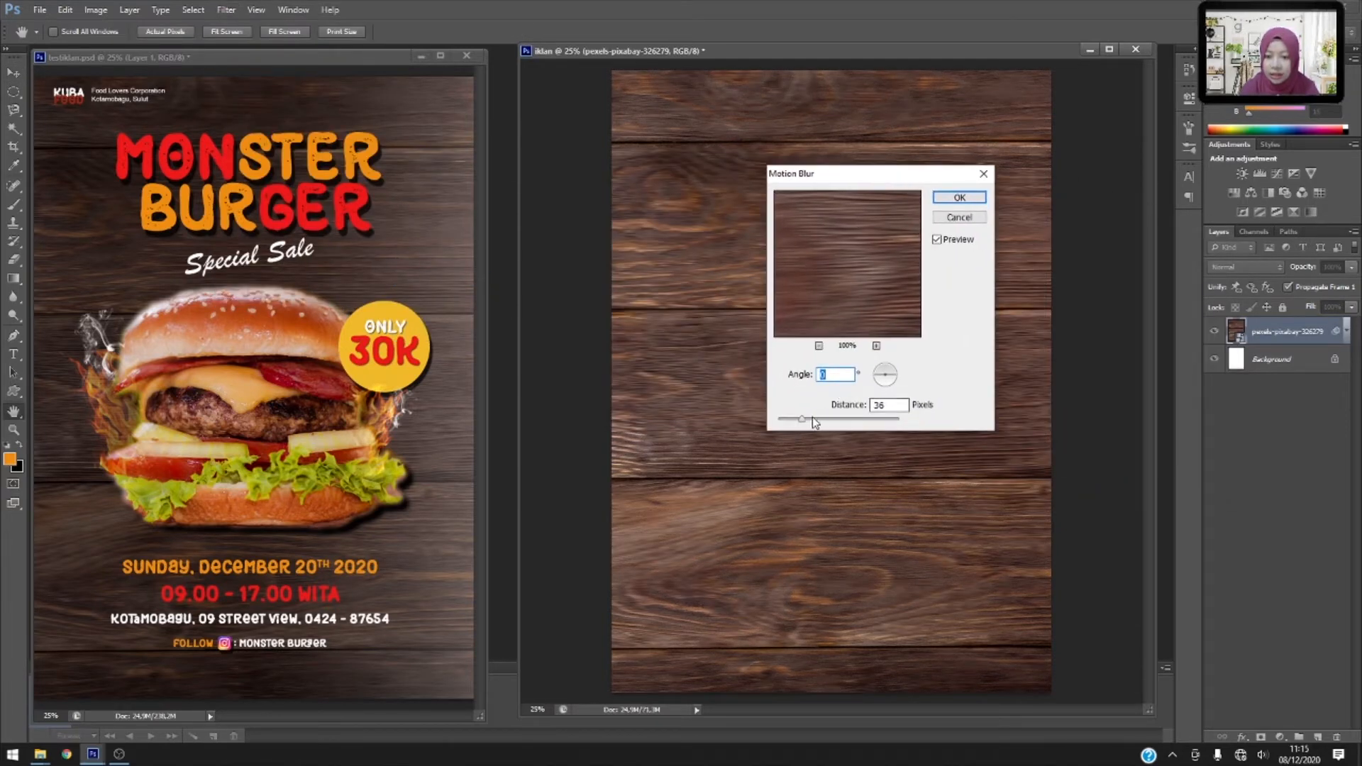
{"action": "left_click_drag", "start_coordinate": [806, 422], "coordinate": [815, 423]}
{"action": "key", "text": "Tab"}
{"action": "left_click", "coordinate": [958, 198]}
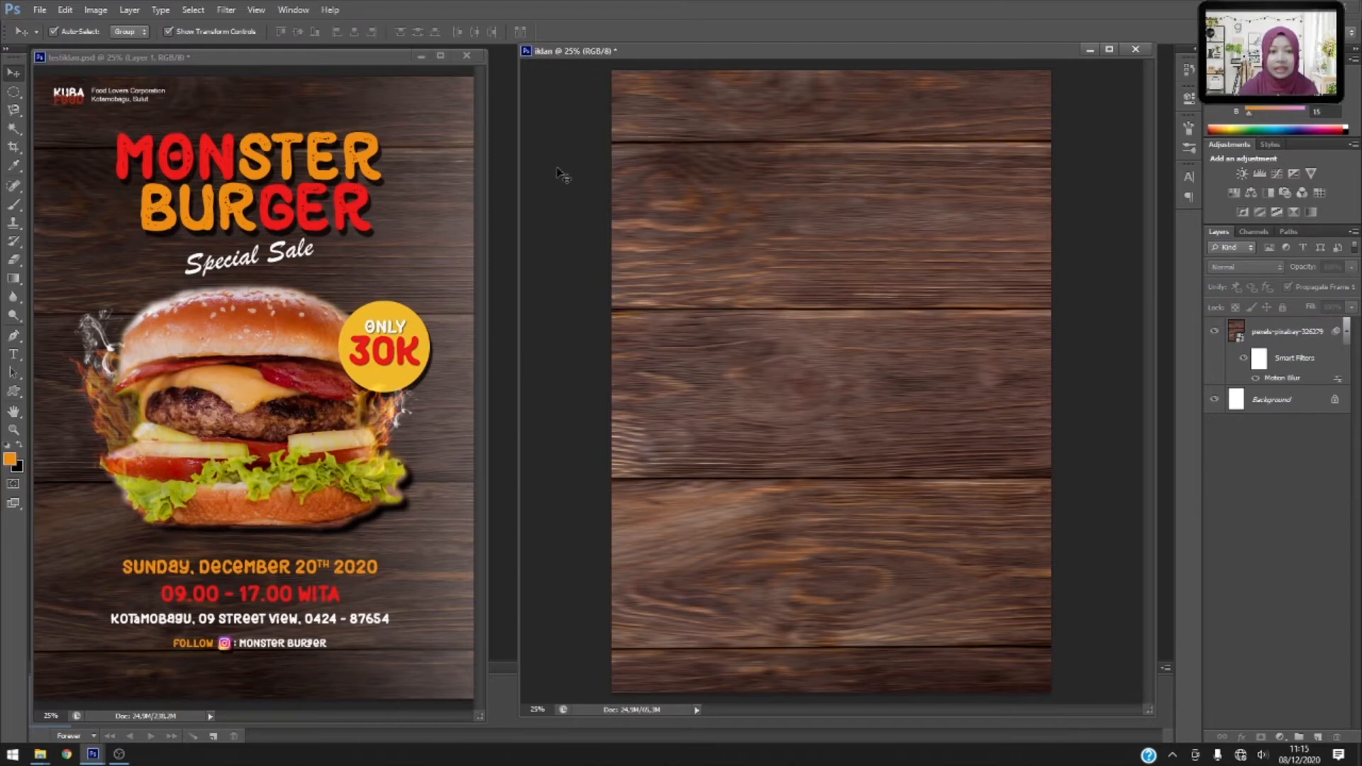
{"action": "left_click", "coordinate": [624, 185]}
{"action": "left_click", "coordinate": [1155, 436]}
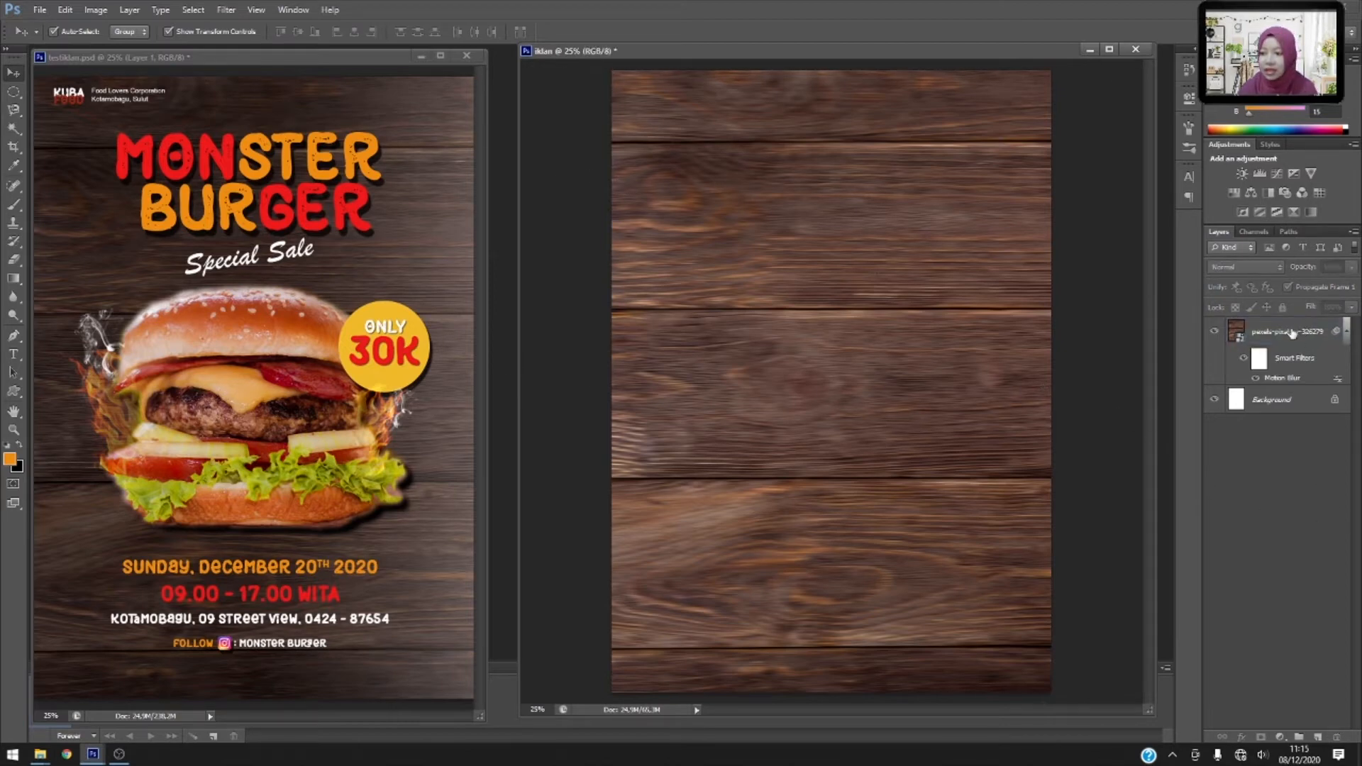
Darken the wood planks with a black foreground-to-transparent gradient at 30% opacity on a new layer above the wood image.
{"action": "left_click", "coordinate": [1318, 738]}
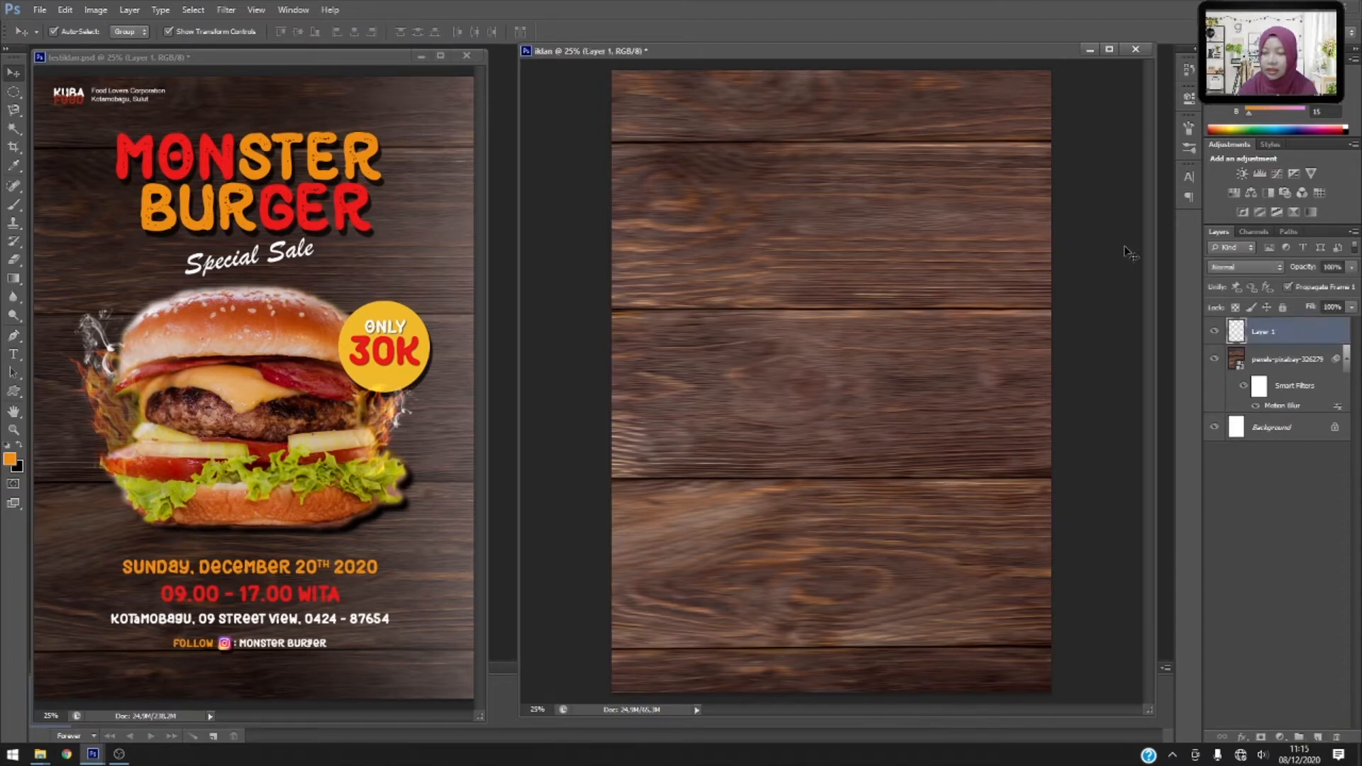
{"action": "left_click", "coordinate": [14, 281]}
{"action": "left_click", "coordinate": [102, 32]}
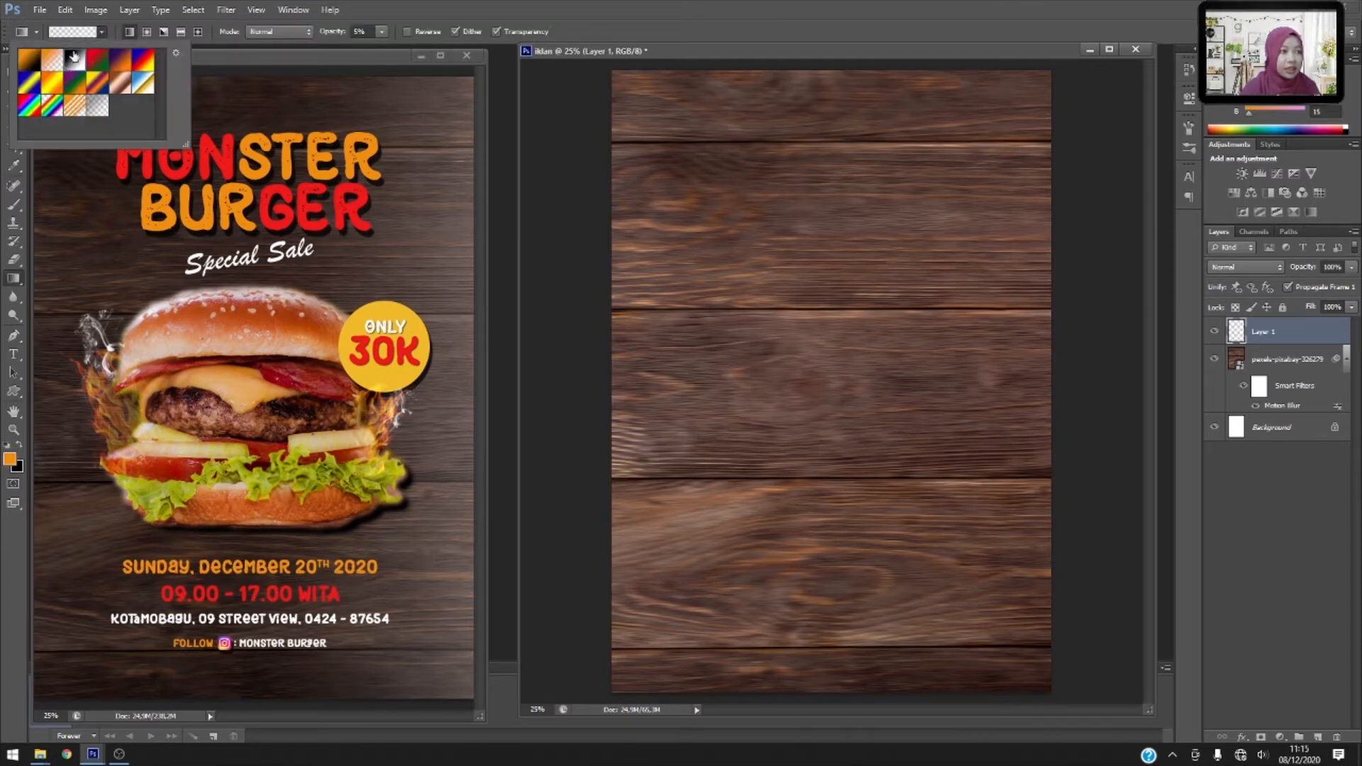
{"action": "left_click", "coordinate": [102, 32]}
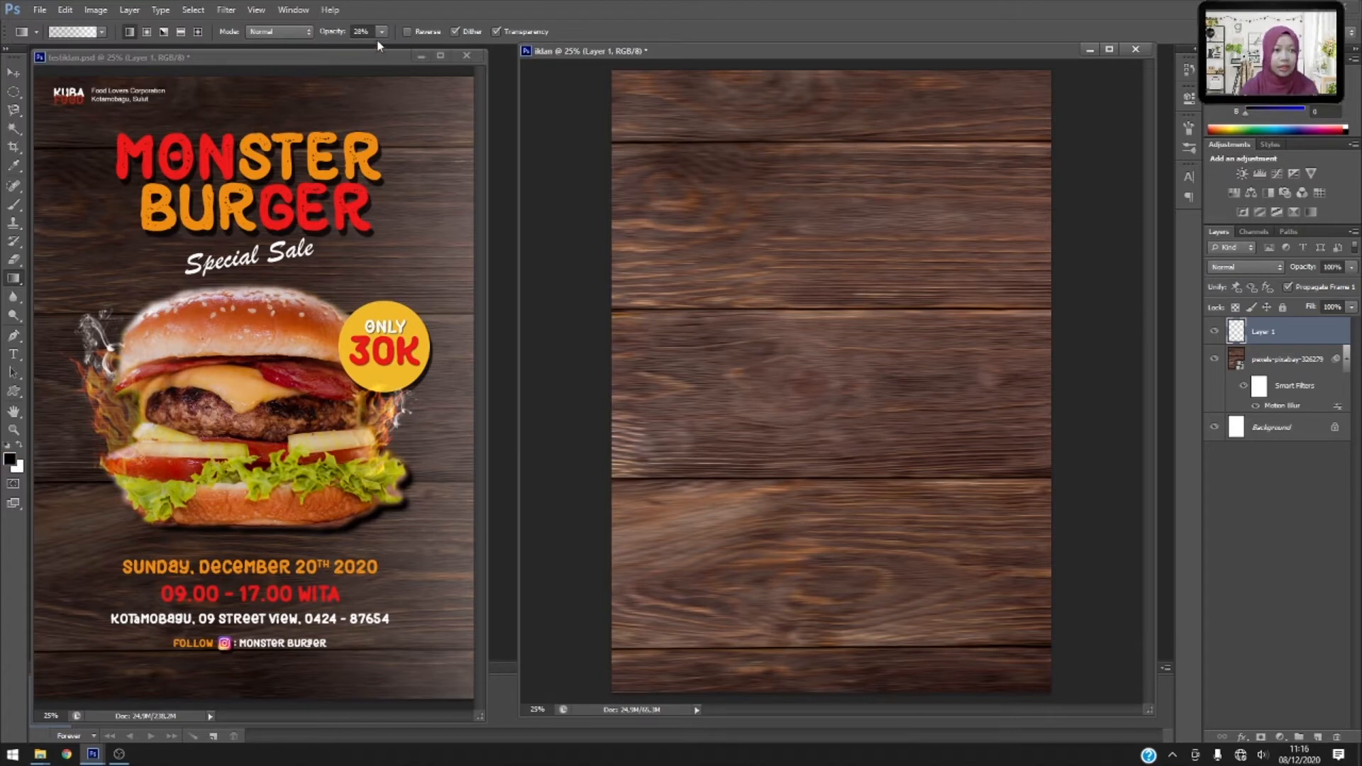
{"action": "left_click", "coordinate": [379, 32]}
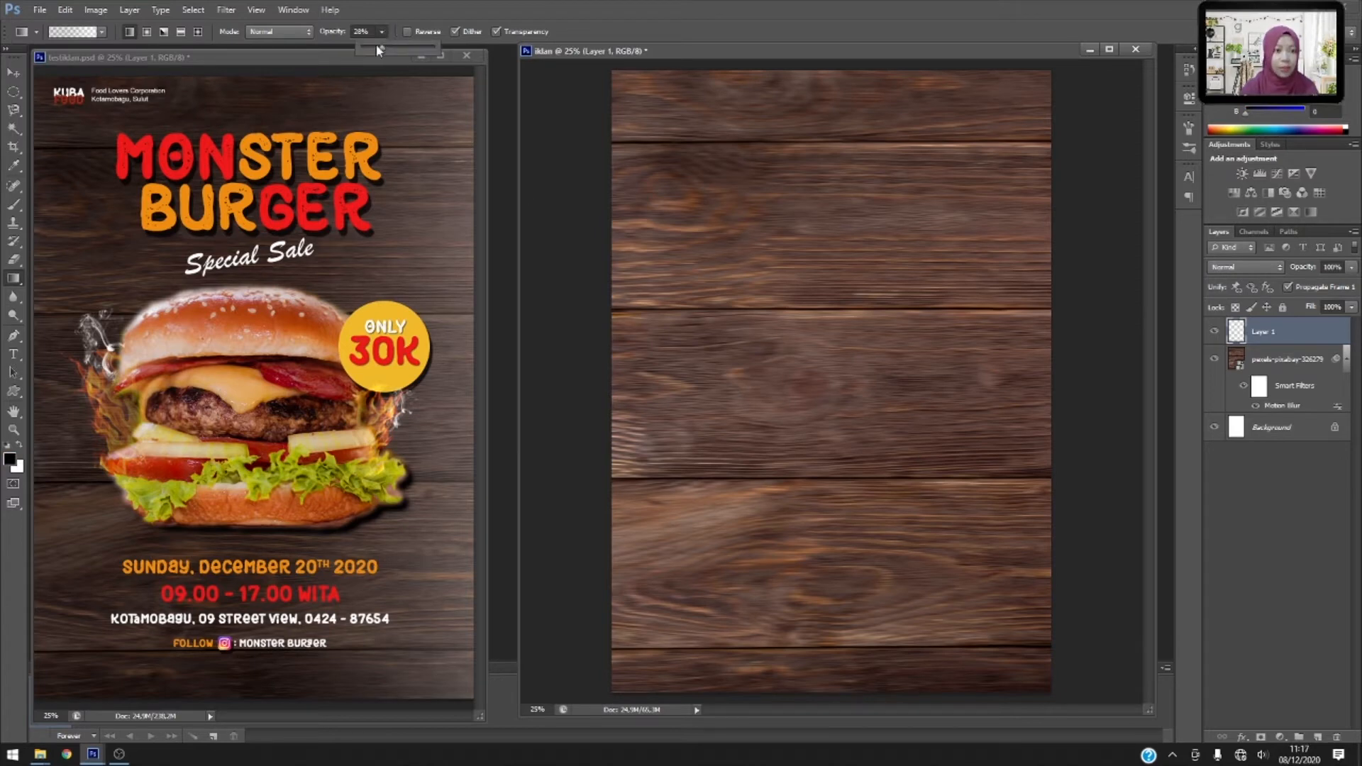
{"action": "left_click_drag", "start_coordinate": [382, 47], "coordinate": [384, 47]}
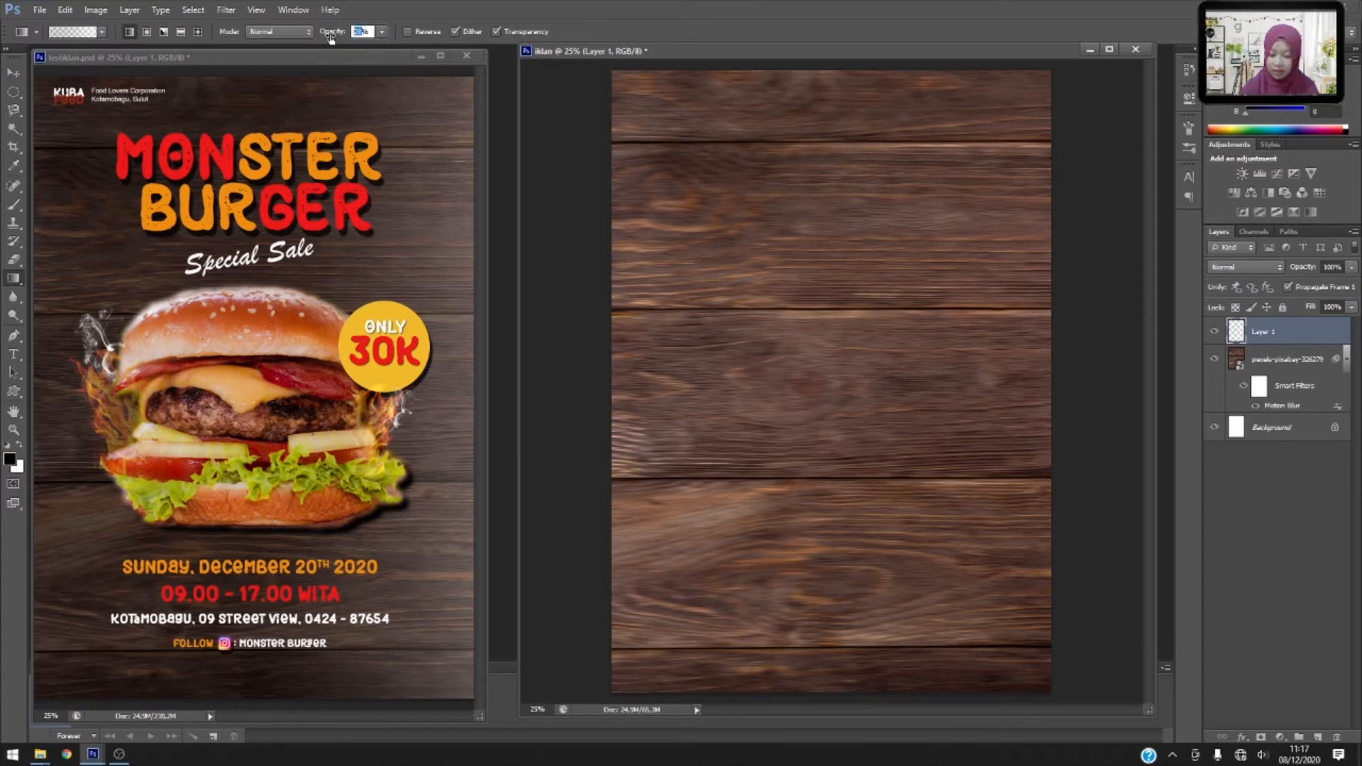
{"action": "key", "text": "Return"}
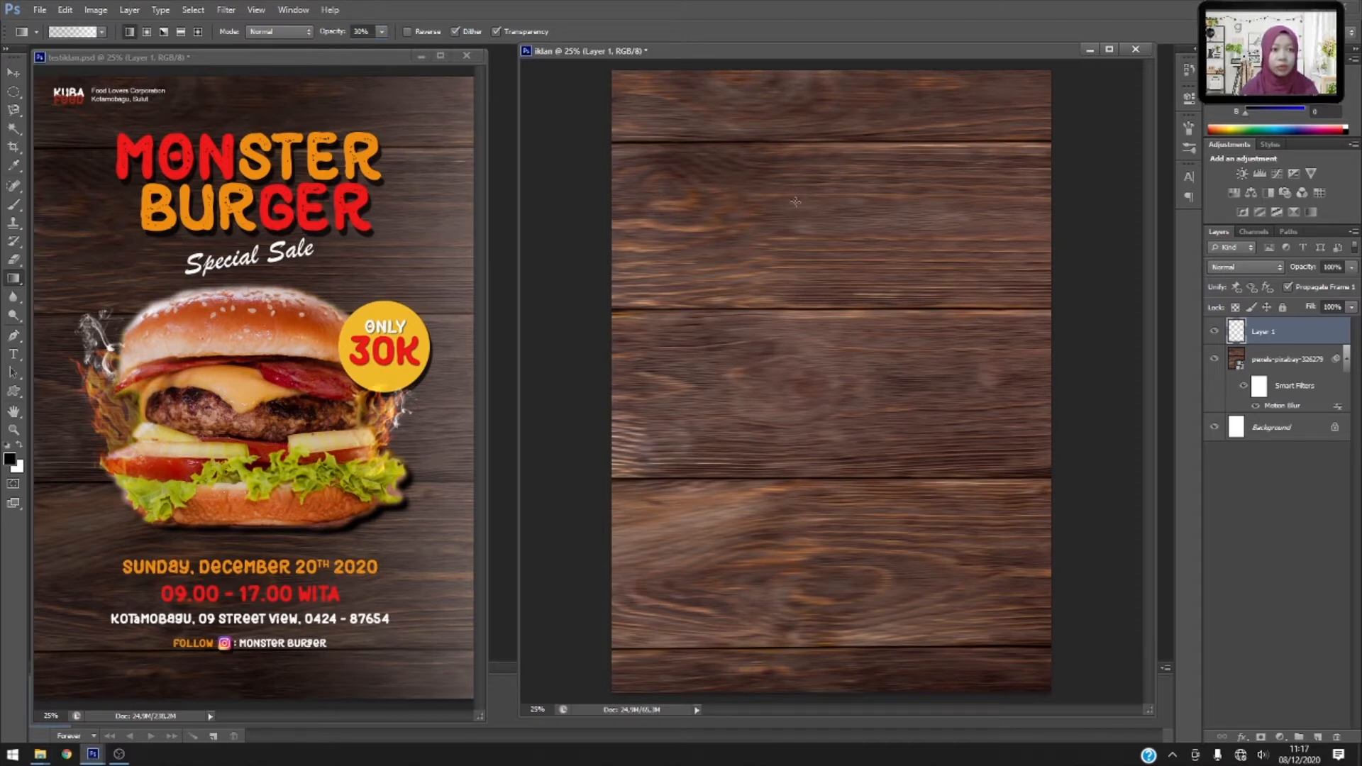
{"action": "left_click_drag", "start_coordinate": [962, 367], "coordinate": [1204, 369]}
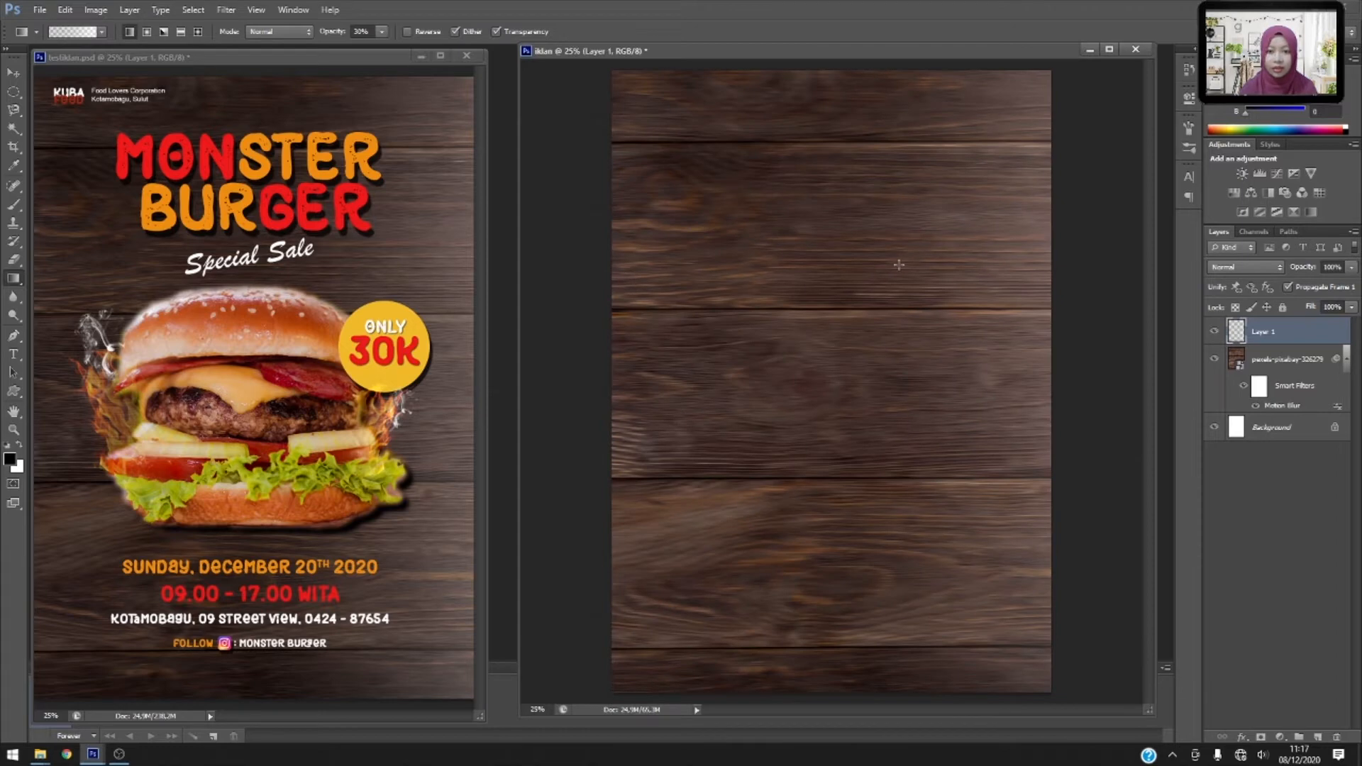
{"action": "left_click", "coordinate": [14, 71]}
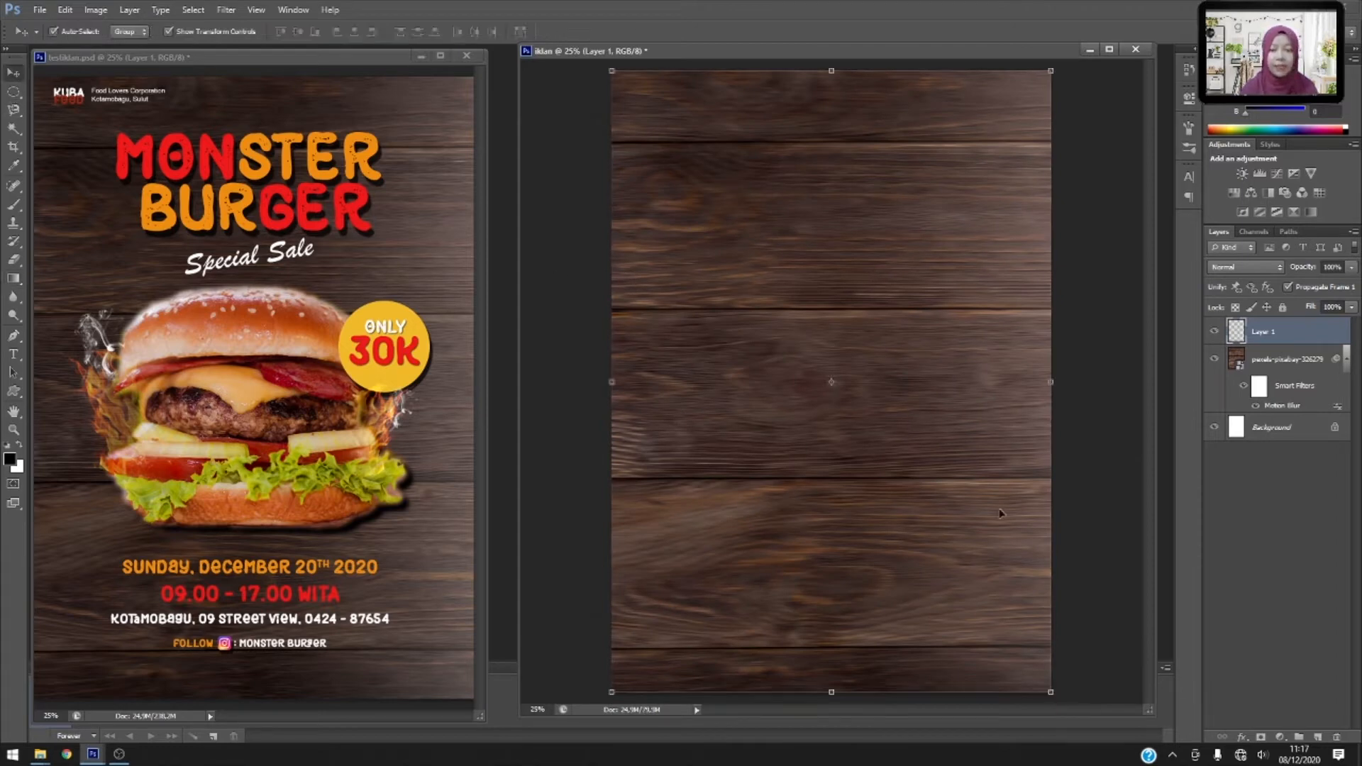
{"action": "left_click", "coordinate": [1093, 470]}
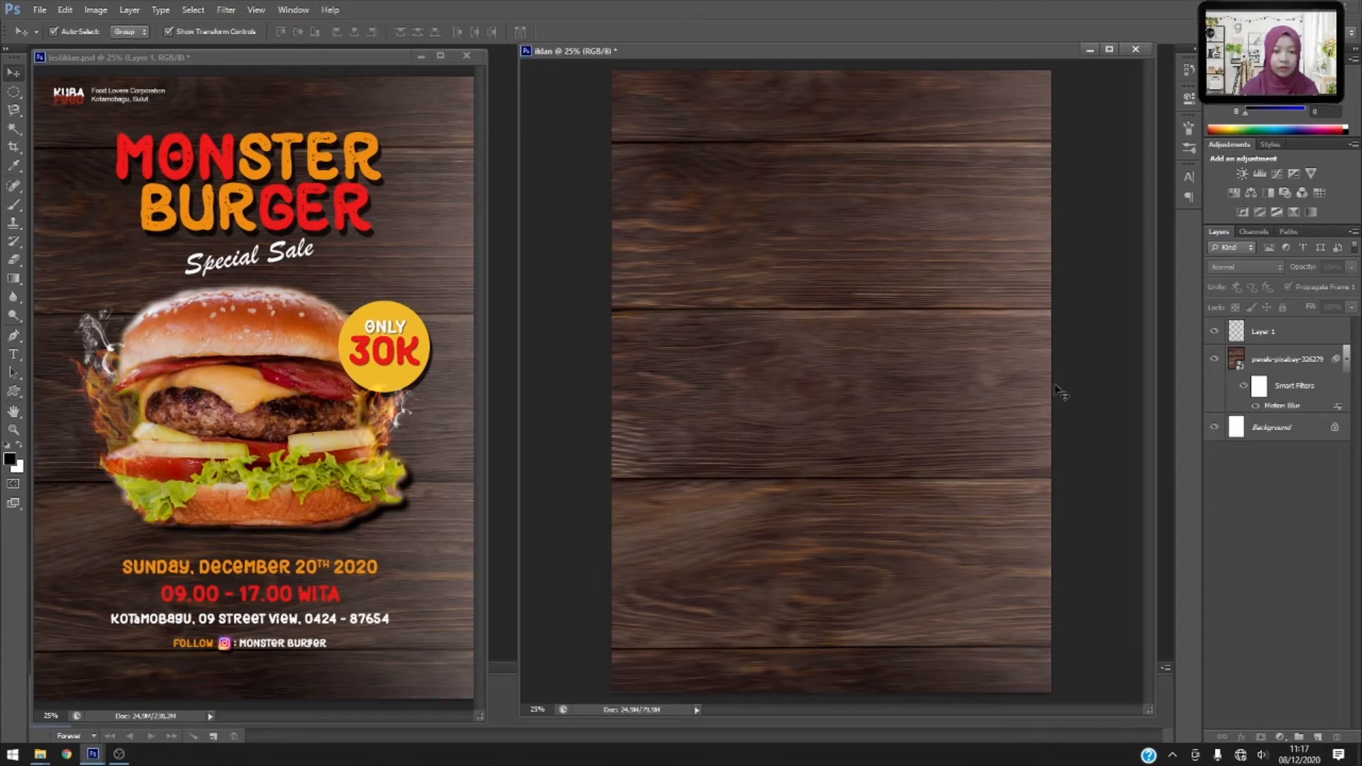
Open the burger photo burgers-1976198_1920 from the aset folder.
{"action": "left_click", "coordinate": [39, 10]}
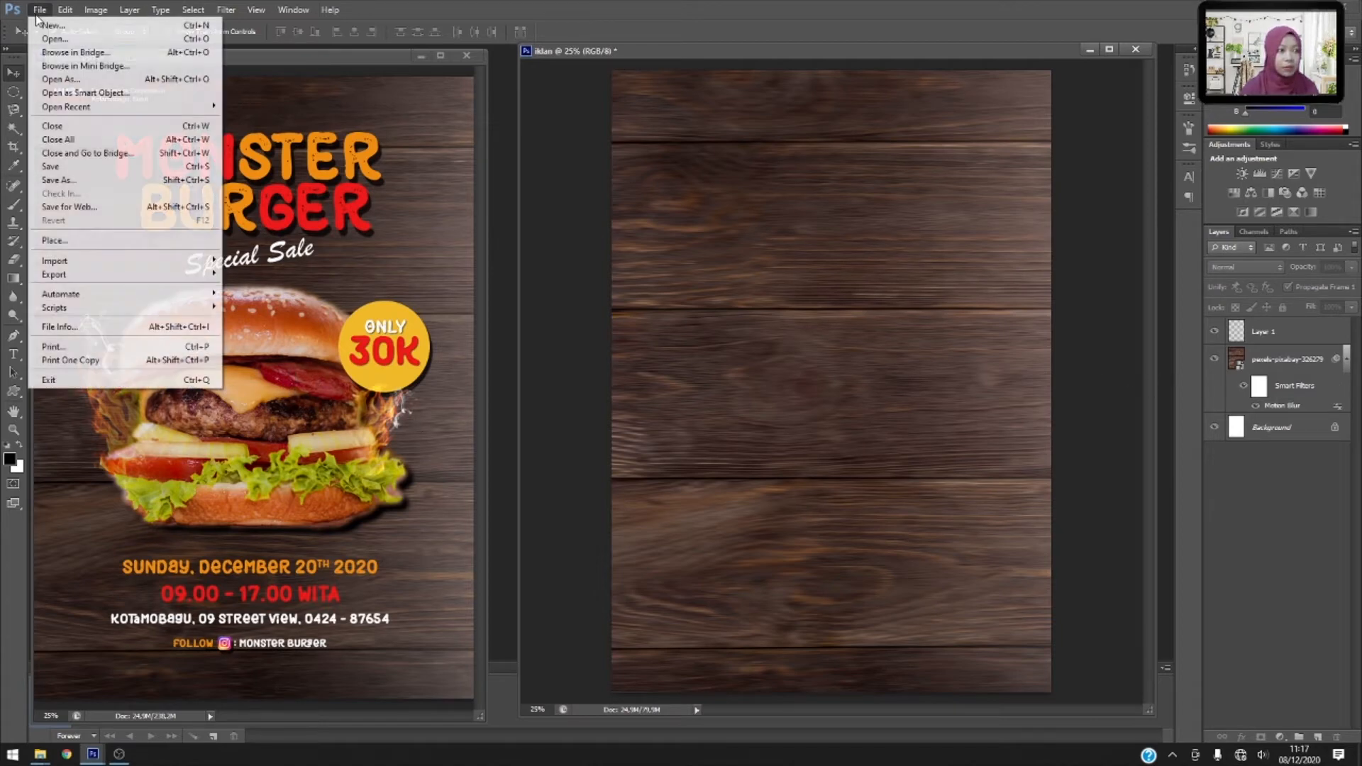
{"action": "left_click", "coordinate": [53, 38]}
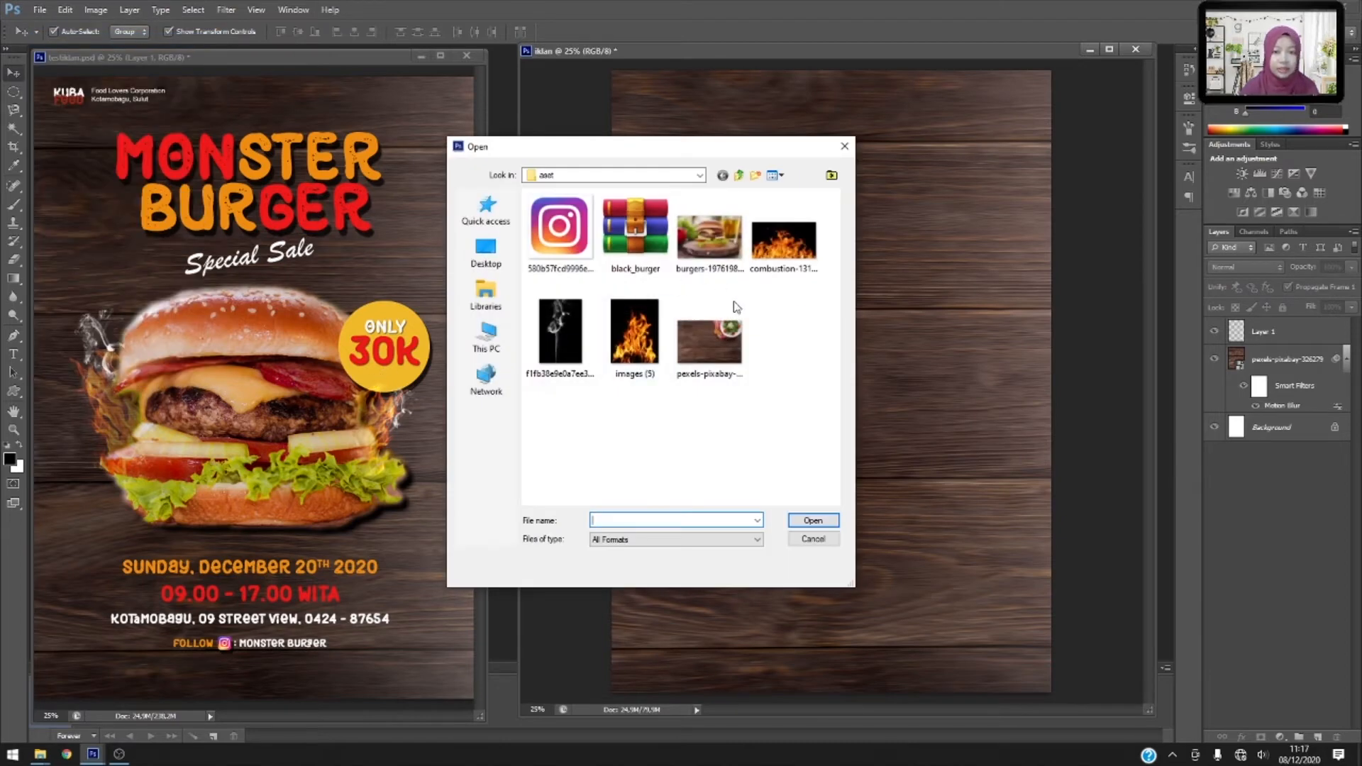
{"action": "left_click", "coordinate": [711, 238]}
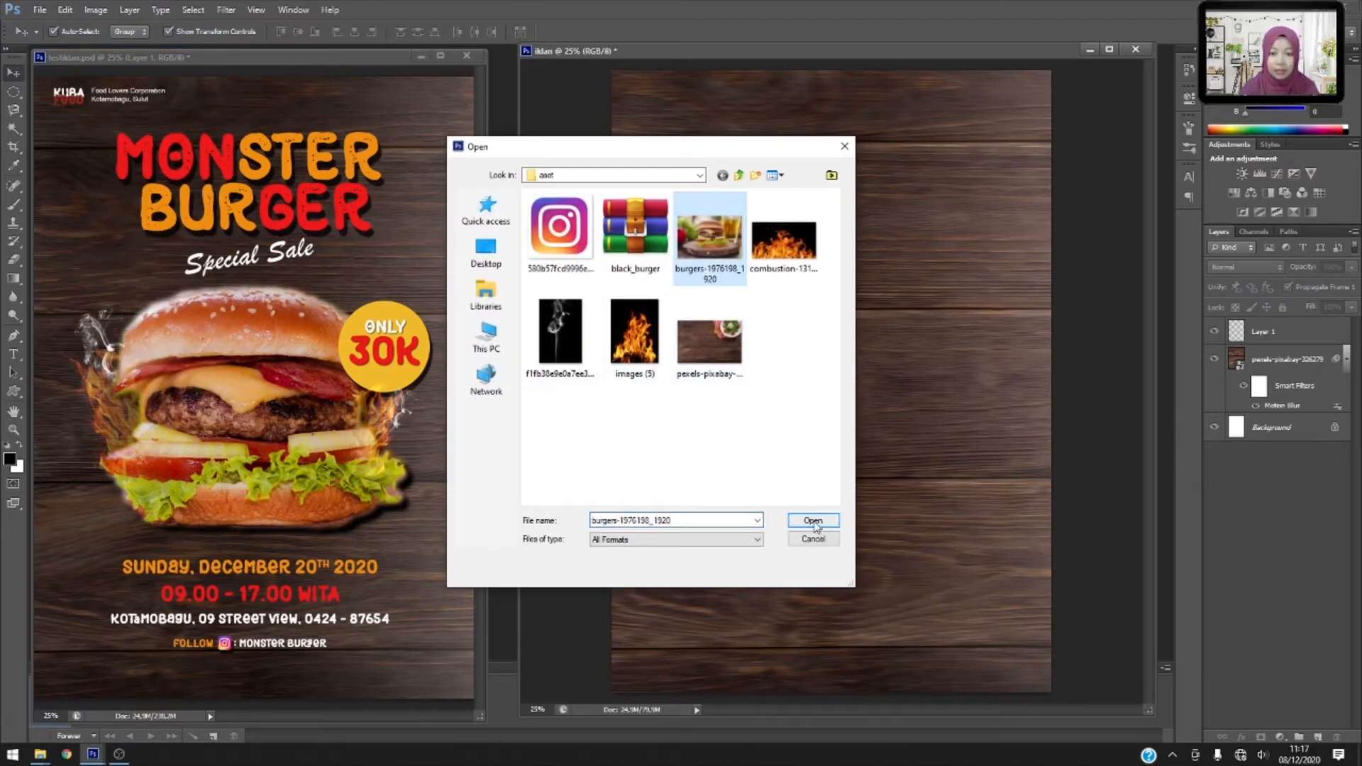
{"action": "left_click", "coordinate": [813, 522]}
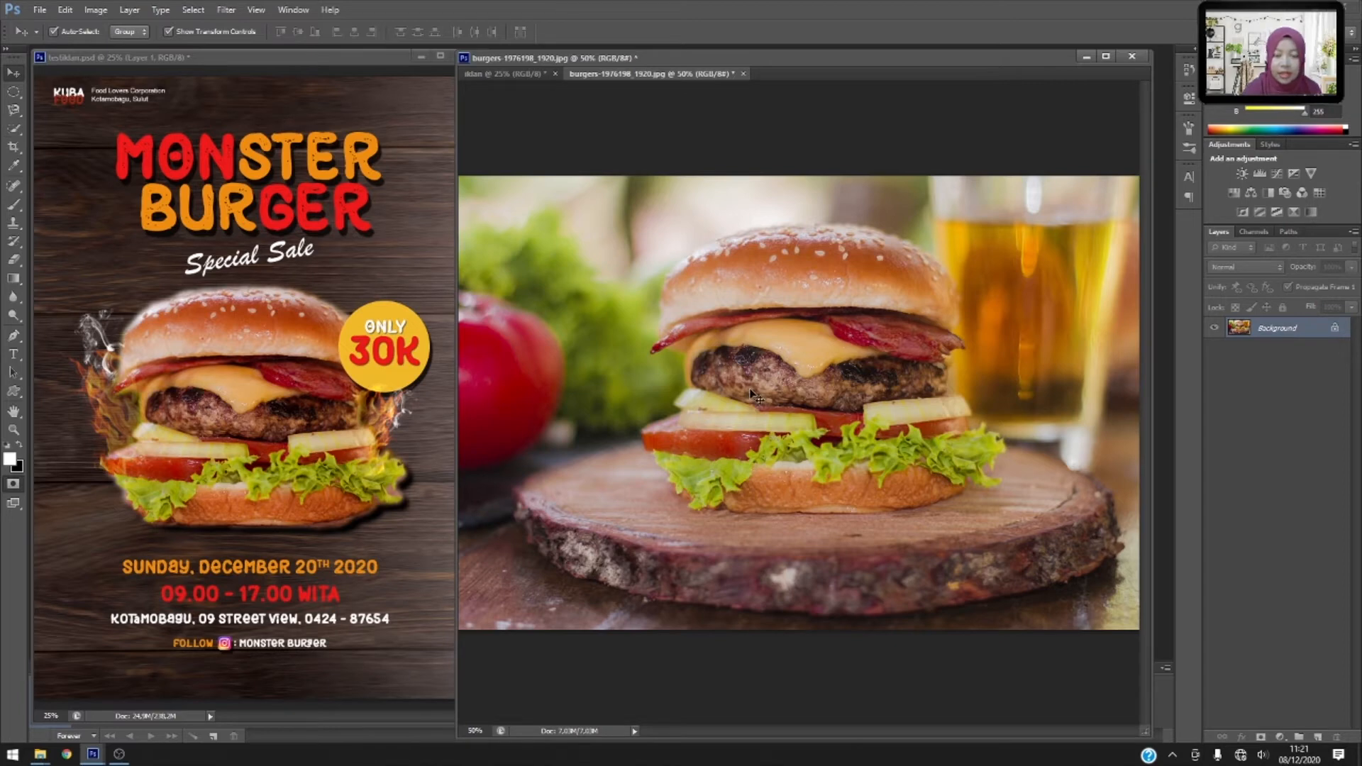
Select the whole burger with the Quick Selection tool, using a smaller brush for the edge details.
{"action": "left_click", "coordinate": [14, 129]}
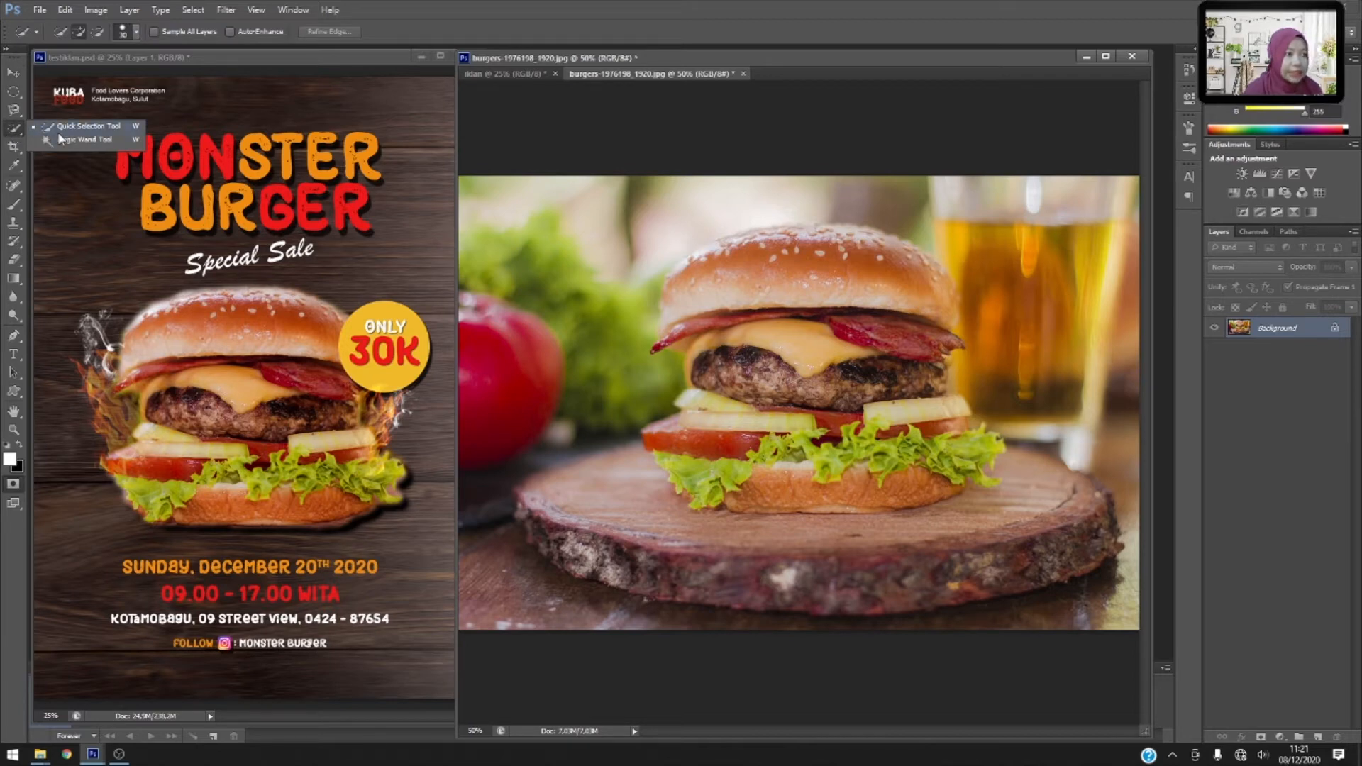
{"action": "left_click", "coordinate": [14, 132]}
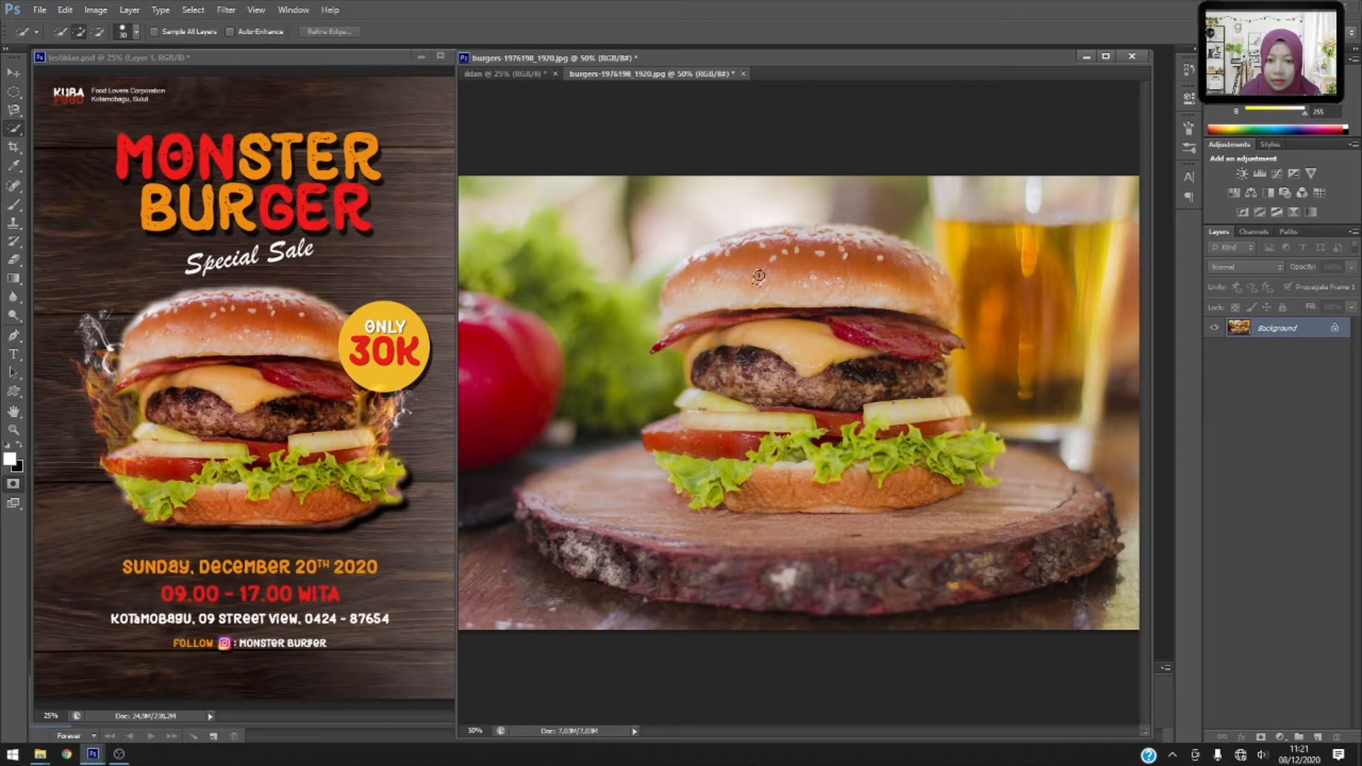
{"action": "mouse_move", "coordinate": [759, 276]}
{"action": "left_mouse_down"}
{"action": "mouse_move", "coordinate": [844, 289]}
{"action": "mouse_move", "coordinate": [886, 420]}
{"action": "mouse_move", "coordinate": [868, 365]}
{"action": "mouse_move", "coordinate": [853, 364]}
{"action": "mouse_move", "coordinate": [832, 405]}
{"action": "mouse_move", "coordinate": [722, 470]}
{"action": "mouse_move", "coordinate": [690, 470]}
{"action": "mouse_move", "coordinate": [704, 500]}
{"action": "mouse_move", "coordinate": [919, 481]}
{"action": "mouse_move", "coordinate": [983, 454]}
{"action": "mouse_move", "coordinate": [984, 441]}
{"action": "mouse_move", "coordinate": [936, 431]}
{"action": "mouse_move", "coordinate": [923, 385]}
{"action": "mouse_move", "coordinate": [924, 374]}
{"action": "mouse_move", "coordinate": [939, 392]}
{"action": "mouse_move", "coordinate": [934, 347]}
{"action": "mouse_move", "coordinate": [906, 279]}
{"action": "mouse_move", "coordinate": [845, 246]}
{"action": "left_mouse_up"}
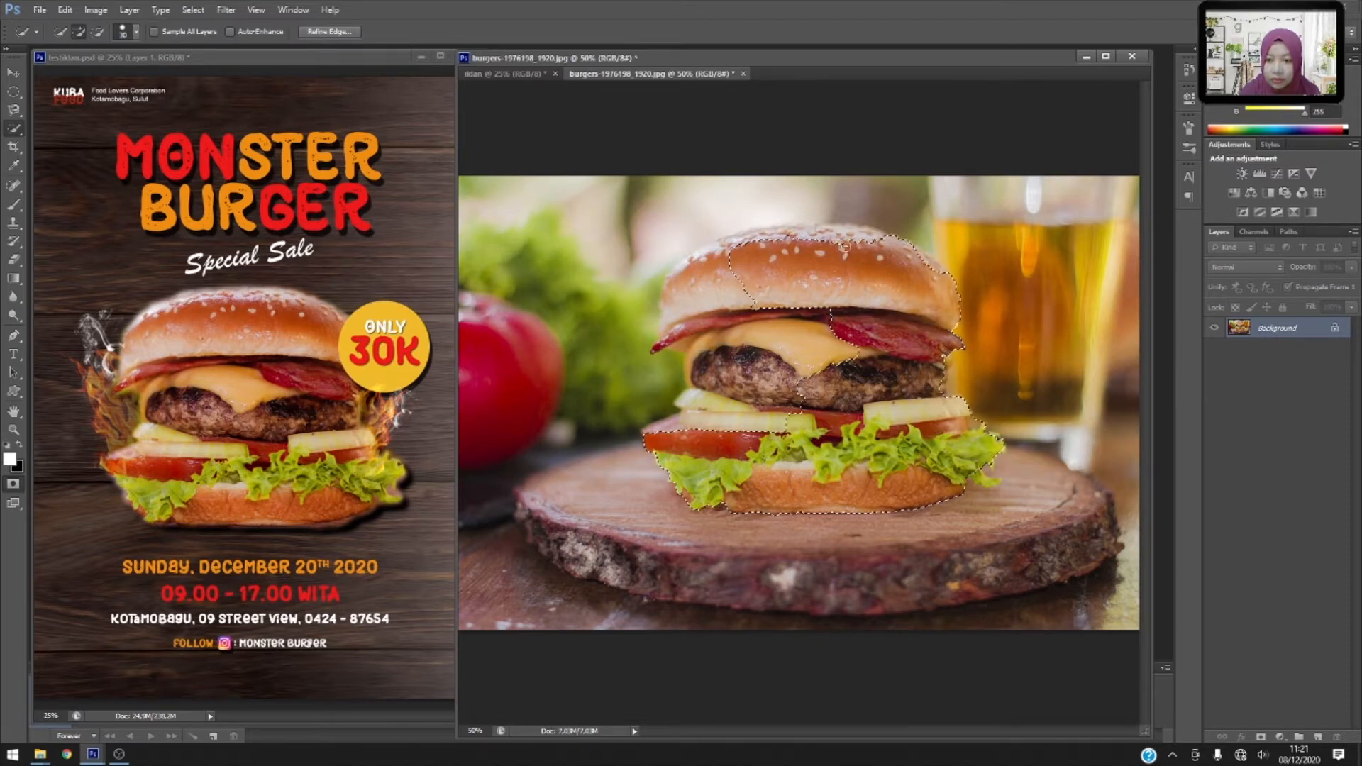
{"action": "mouse_move", "coordinate": [742, 297]}
{"action": "left_mouse_down"}
{"action": "mouse_move", "coordinate": [676, 318]}
{"action": "mouse_move", "coordinate": [681, 328]}
{"action": "mouse_move", "coordinate": [687, 287]}
{"action": "mouse_move", "coordinate": [720, 259]}
{"action": "left_mouse_up"}
{"action": "left_click_drag", "start_coordinate": [799, 241], "coordinate": [879, 234]}
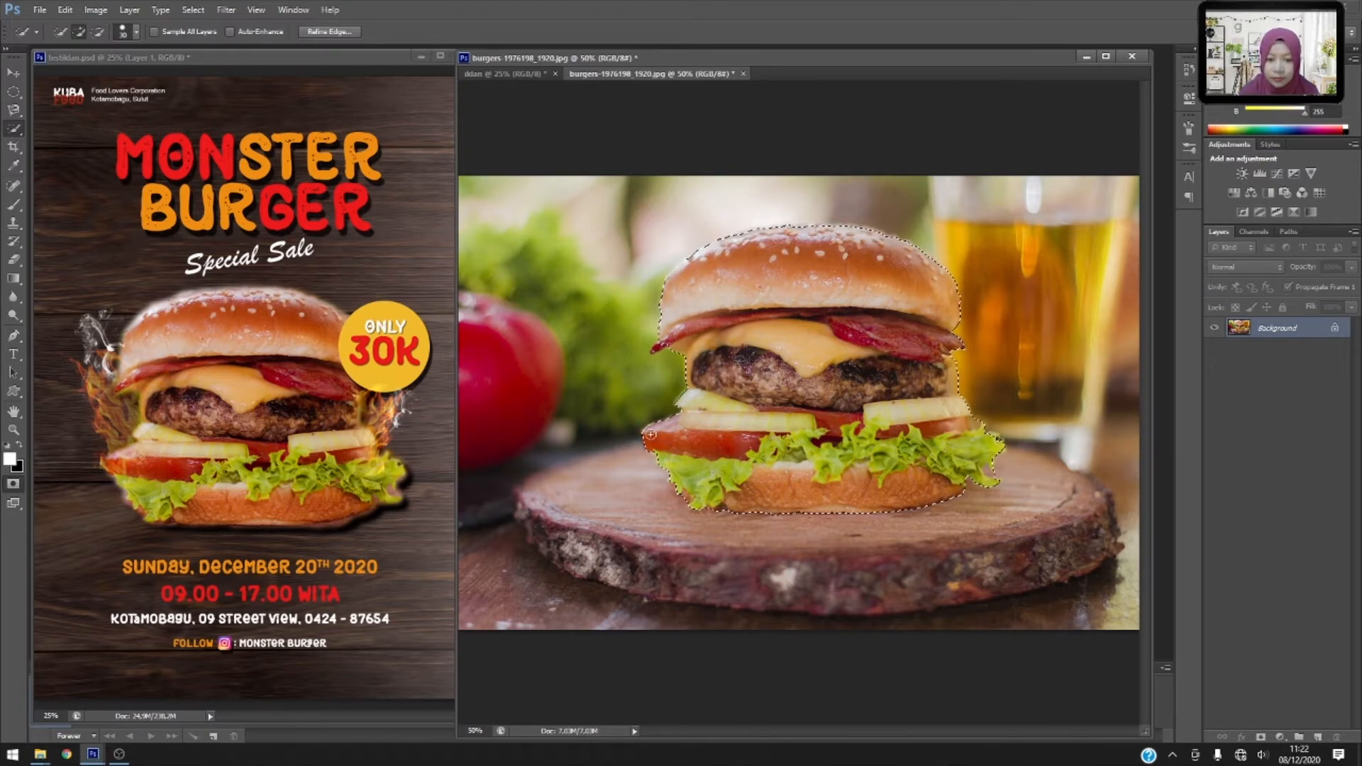
{"action": "key", "text": "bracketleft"}
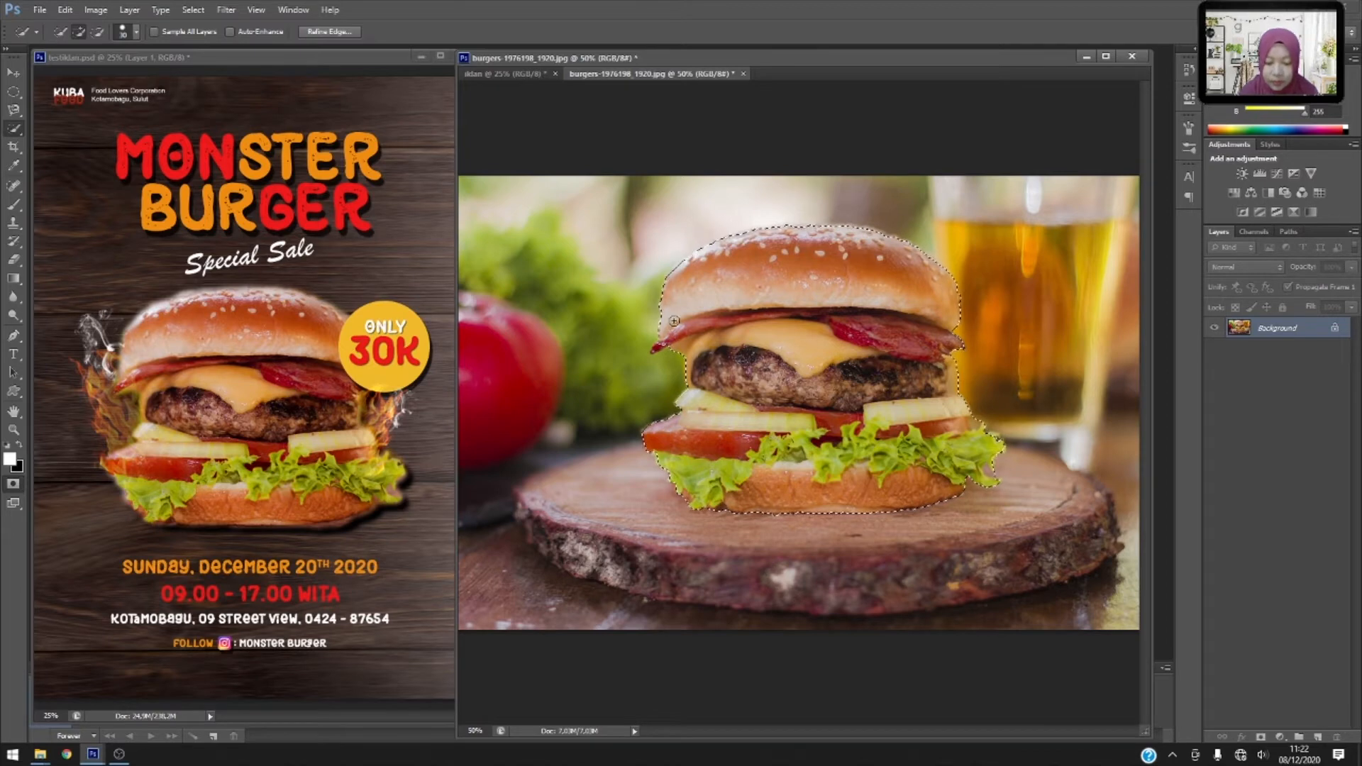
{"action": "key", "text": "bracketleft"}
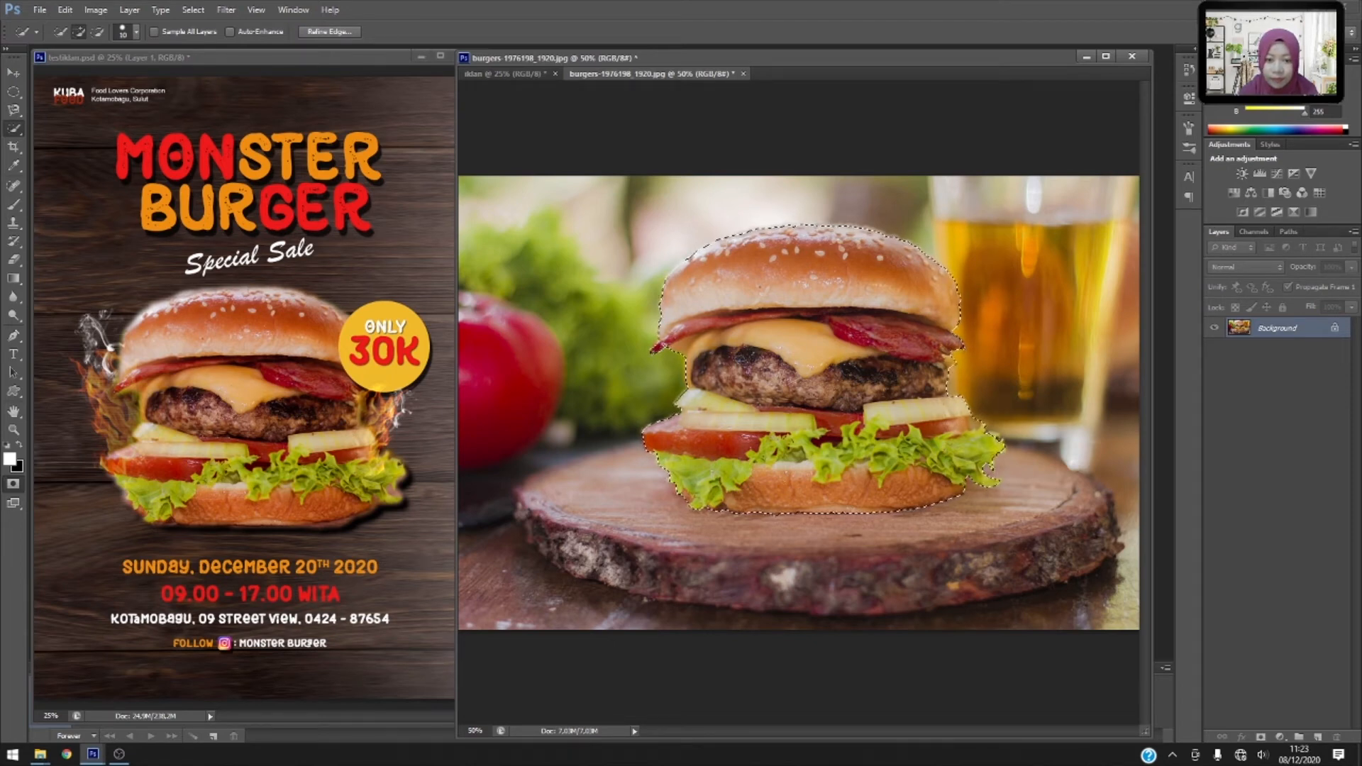
Feather the burger selection with a radius of 7 pixels.
{"action": "left_click", "coordinate": [12, 73]}
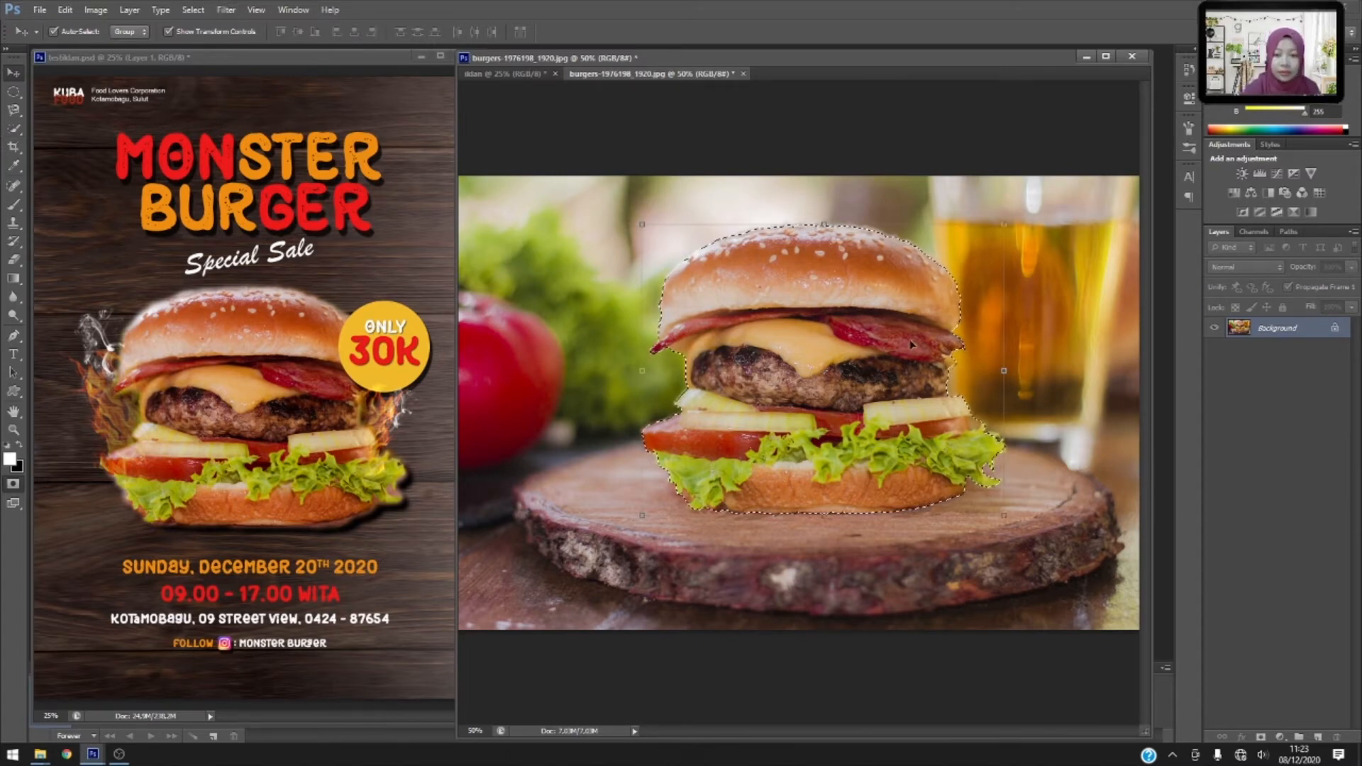
{"action": "left_click", "coordinate": [293, 10]}
{"action": "mouse_move", "coordinate": [193, 11]}
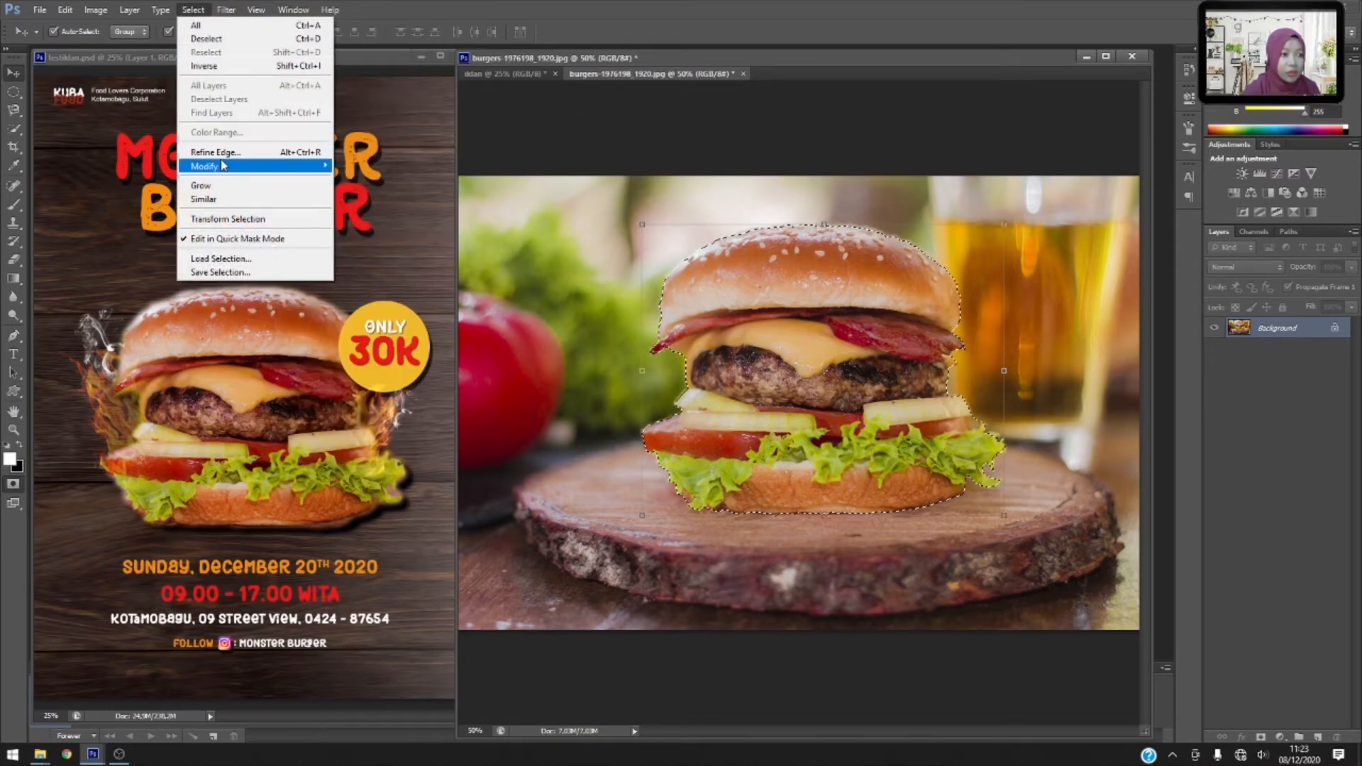
{"action": "mouse_move", "coordinate": [224, 166]}
{"action": "left_click", "coordinate": [361, 221]}
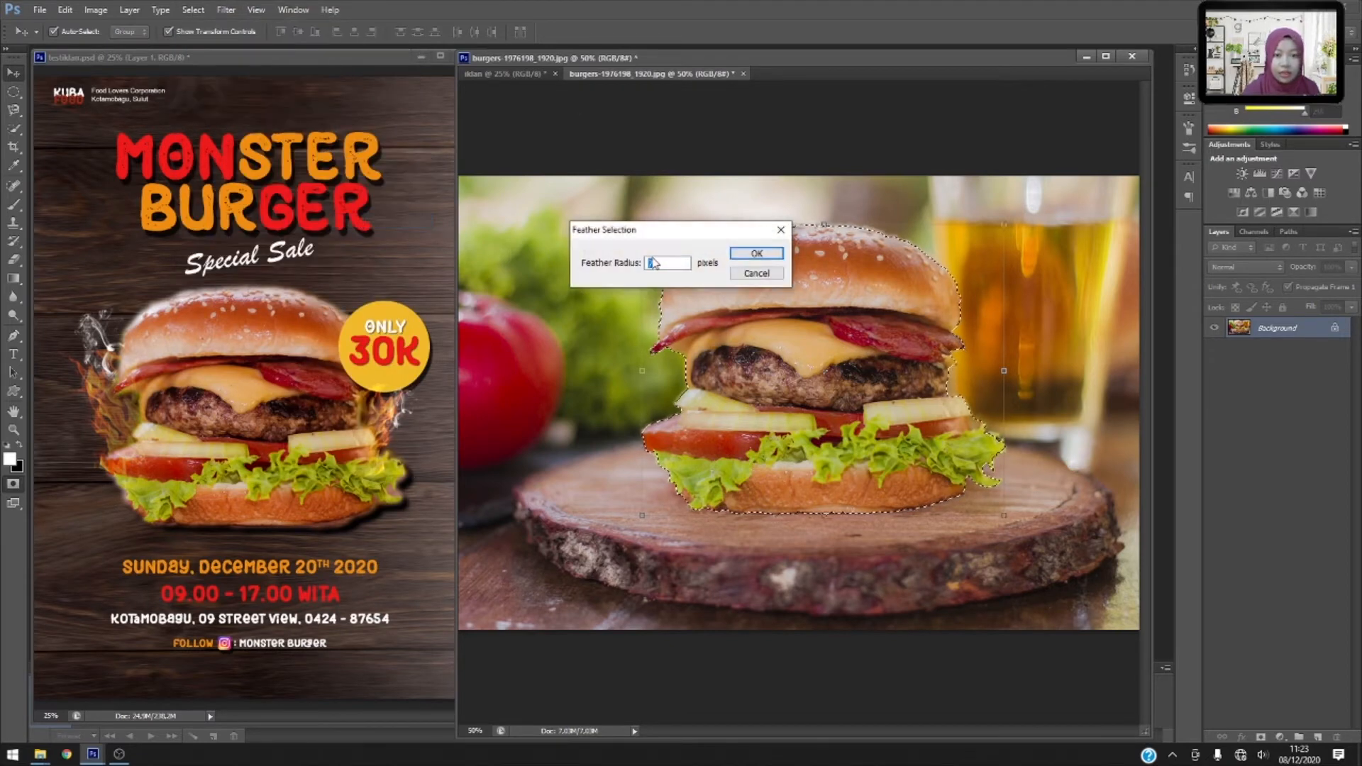
{"action": "left_click_drag", "start_coordinate": [674, 229], "coordinate": [687, 168]}
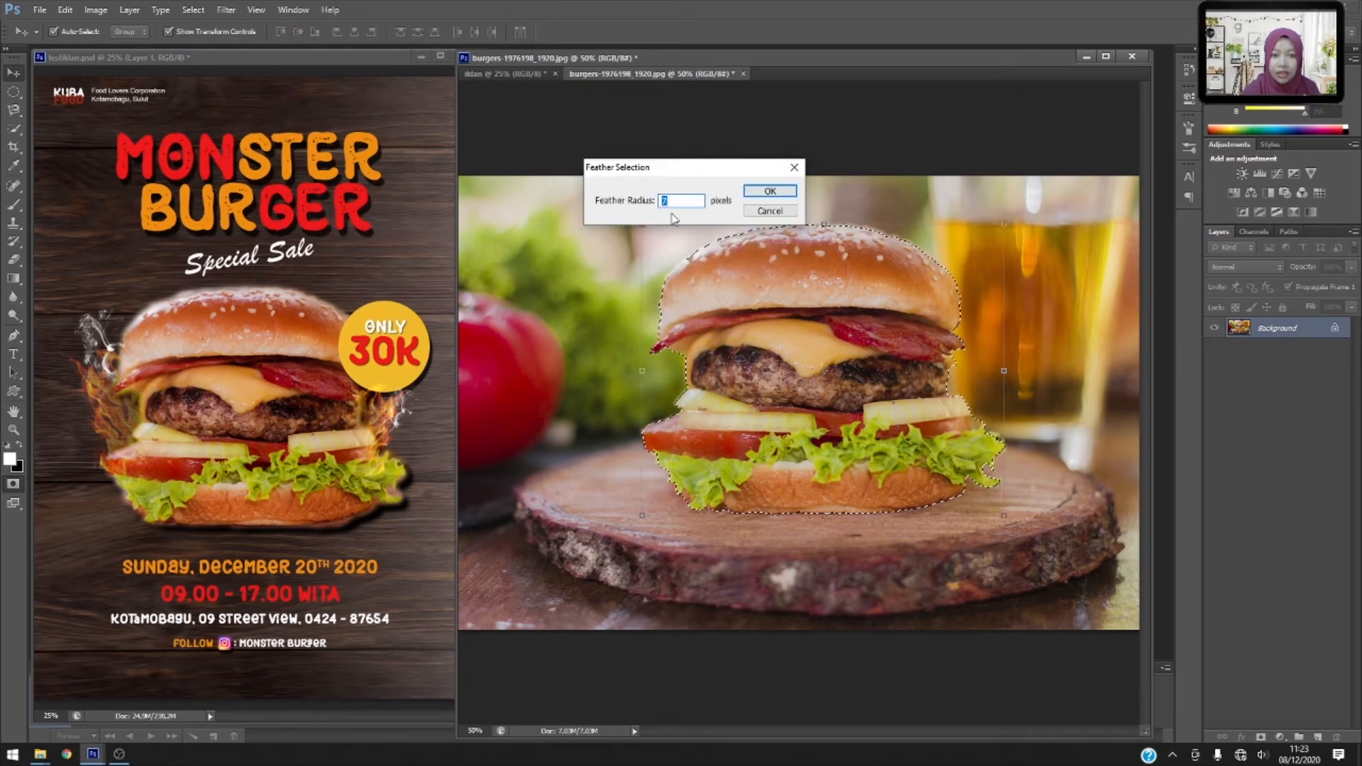
{"action": "left_click", "coordinate": [789, 191]}
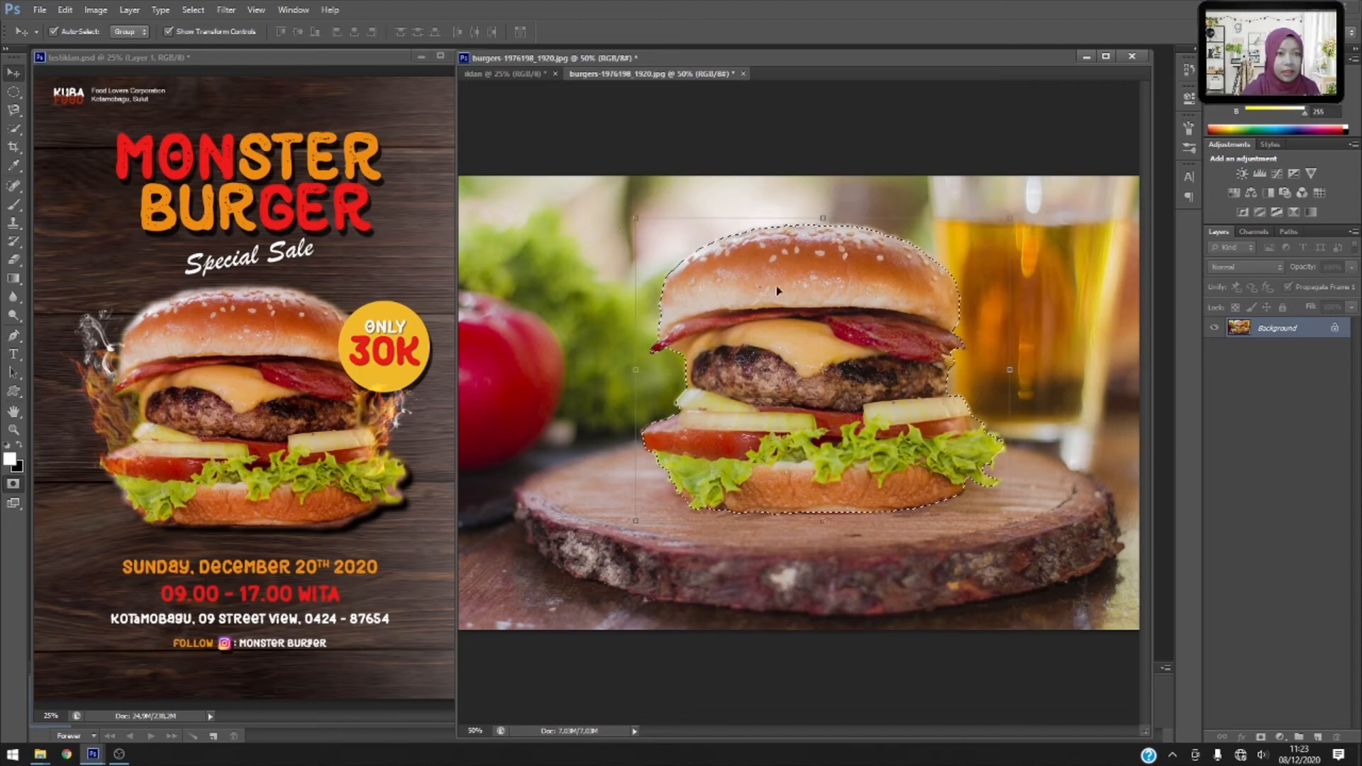
Move the selected burger into the iklan document and enlarge it to about two-thirds of the page width, above the page's middle.
{"action": "left_click_drag", "start_coordinate": [793, 57], "coordinate": [837, 114]}
{"action": "left_click_drag", "start_coordinate": [879, 317], "coordinate": [828, 414]}
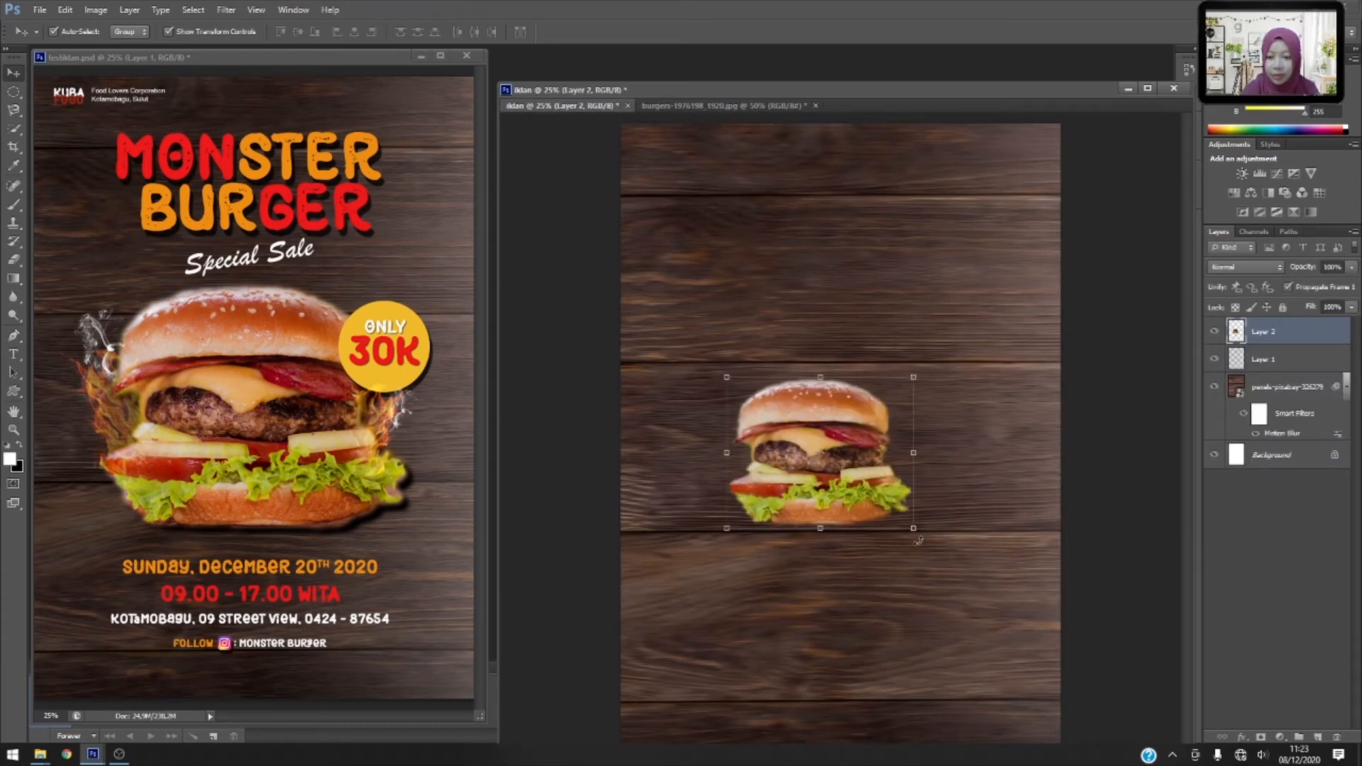
{"action": "left_click_drag", "start_coordinate": [913, 529], "coordinate": [900, 456]}
{"action": "key", "text": "Return"}
Rename the burger cutout's layer as Burger and make the wood image layer active.
{"action": "double_click", "coordinate": [1265, 331]}
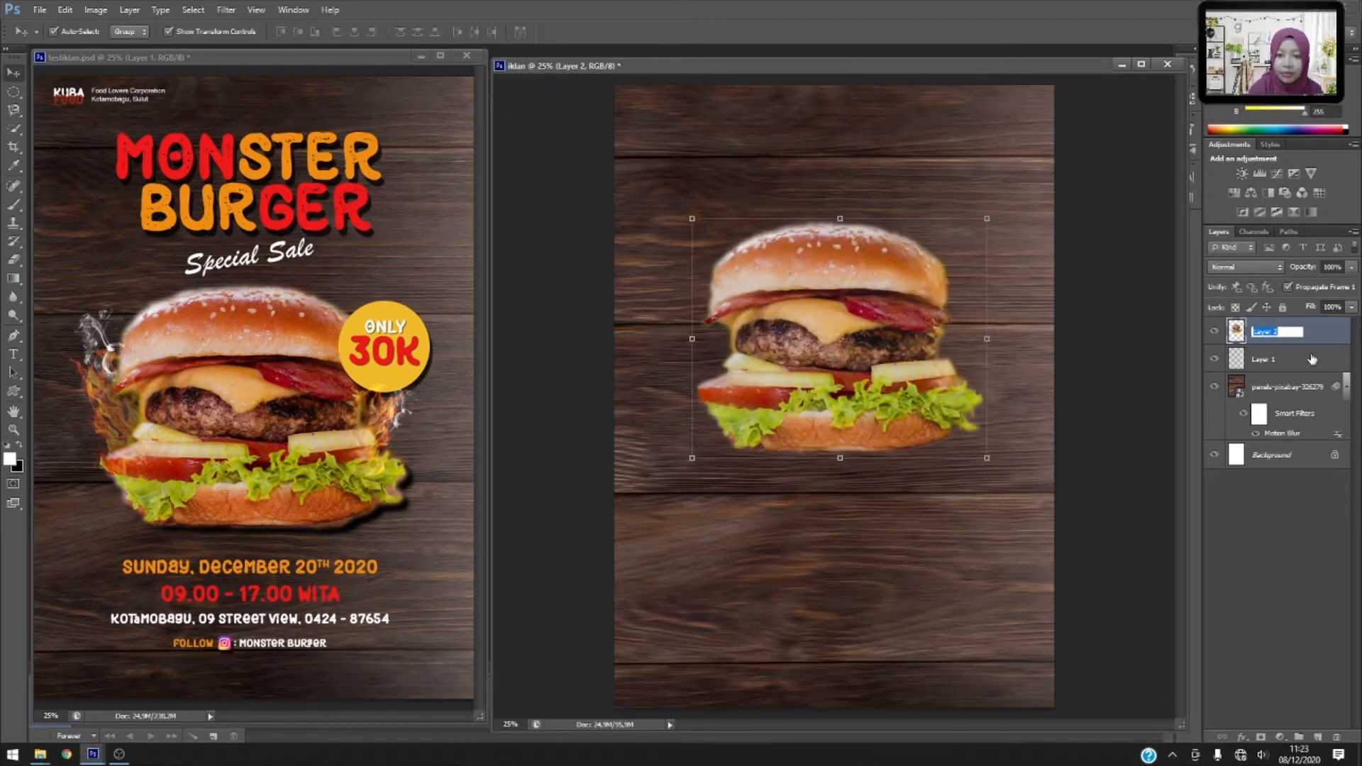
{"action": "type", "text": "Burger"}
{"action": "key", "text": "Return"}
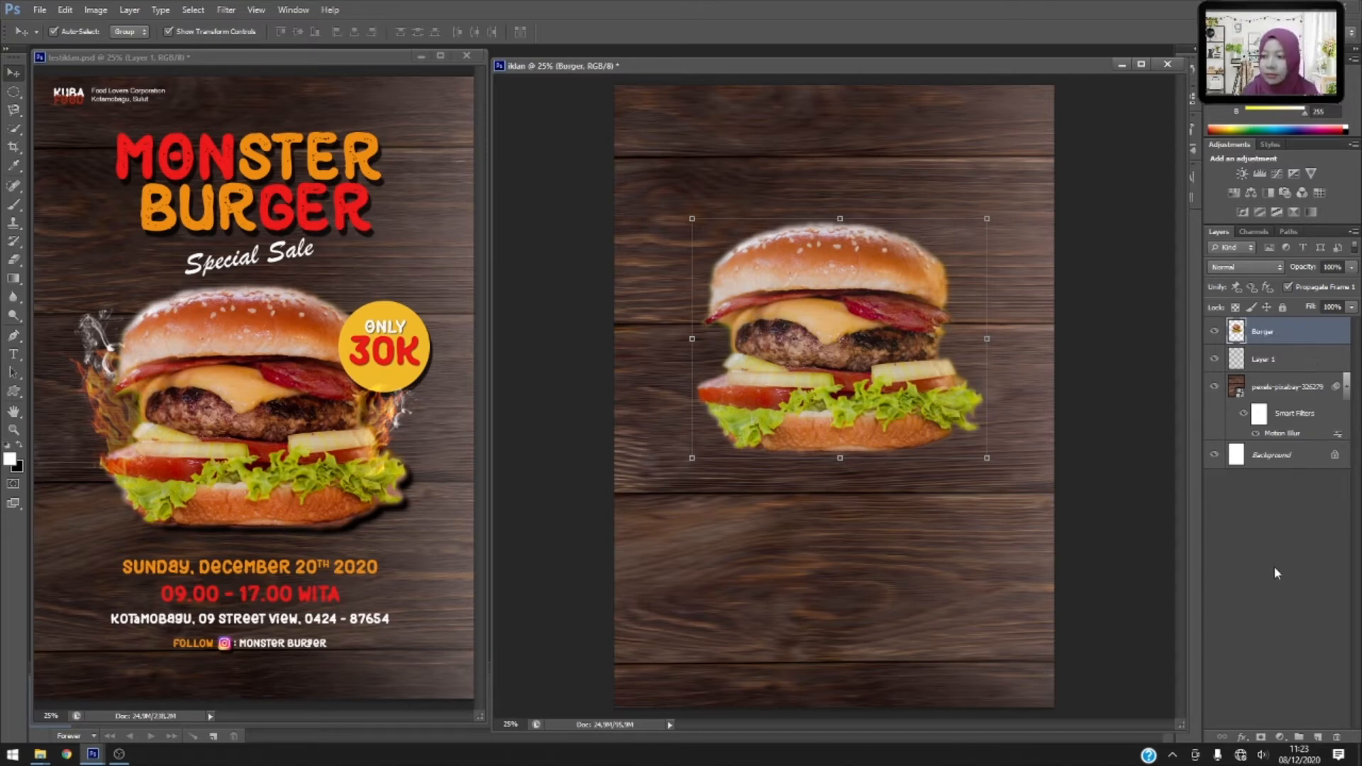
{"action": "left_click", "coordinate": [1280, 387]}
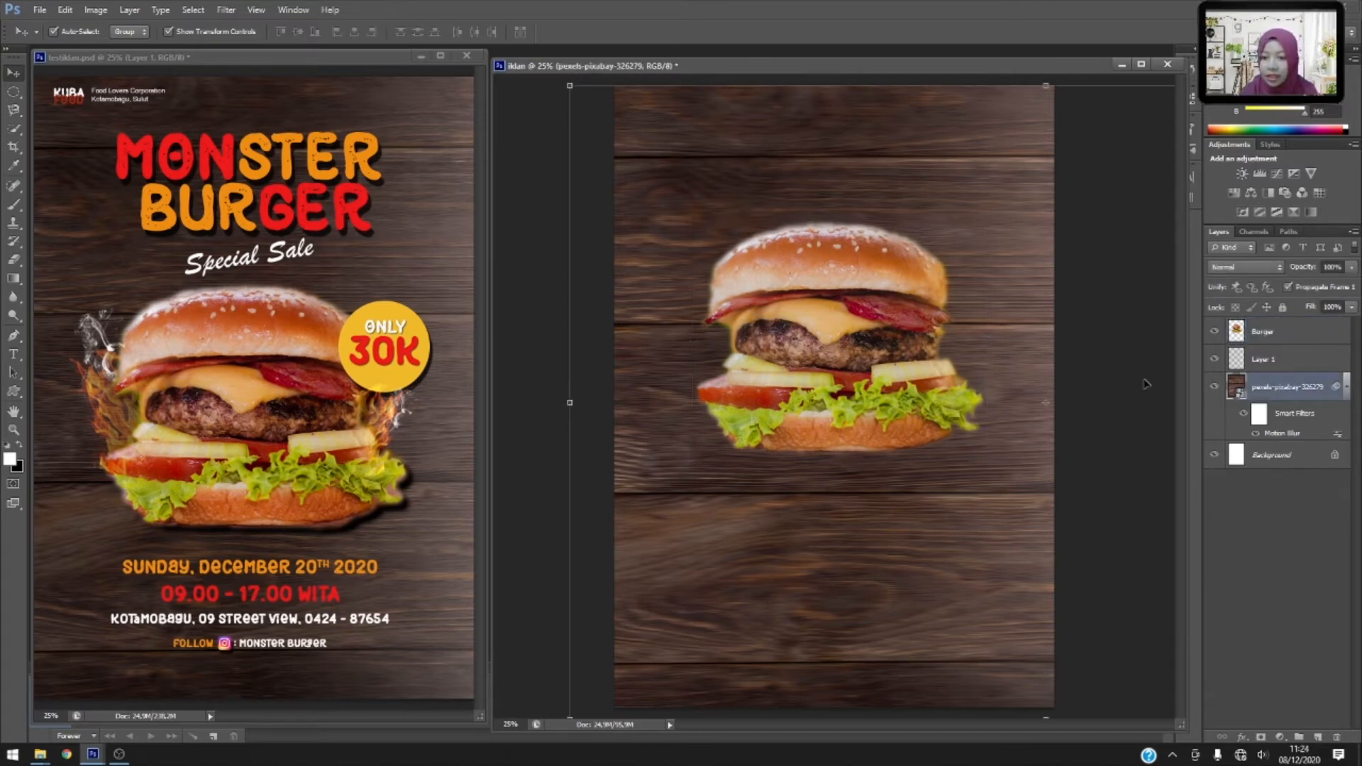
Rename the wood image layer as bg and move the burger down to the page's middle.
{"action": "double_click", "coordinate": [1279, 386]}
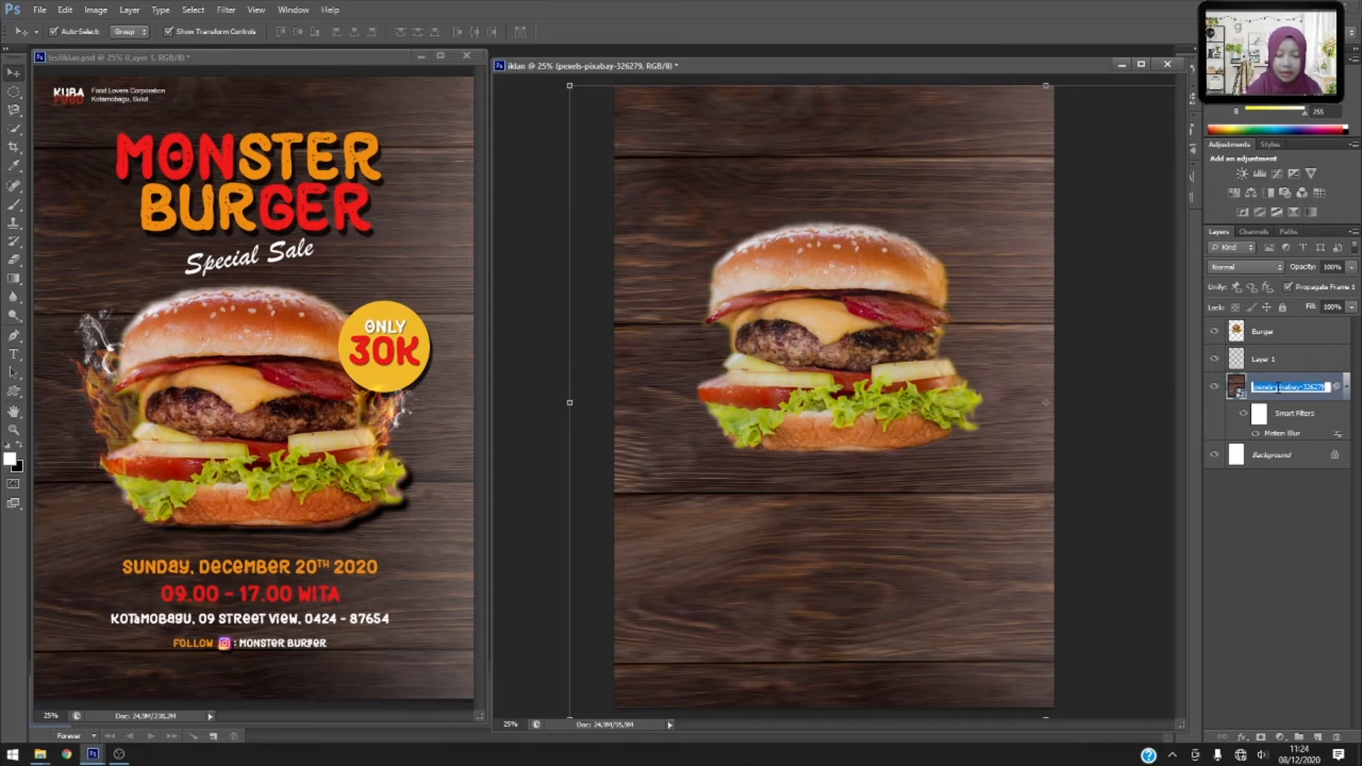
{"action": "type", "text": "ba"}
{"action": "key", "text": "Return"}
{"action": "left_click_drag", "start_coordinate": [901, 402], "coordinate": [896, 466]}
{"action": "left_click_drag", "start_coordinate": [982, 522], "coordinate": [1018, 552]}
{"action": "left_click_drag", "start_coordinate": [894, 473], "coordinate": [881, 439]}
{"action": "key", "text": "ctrl+z"}
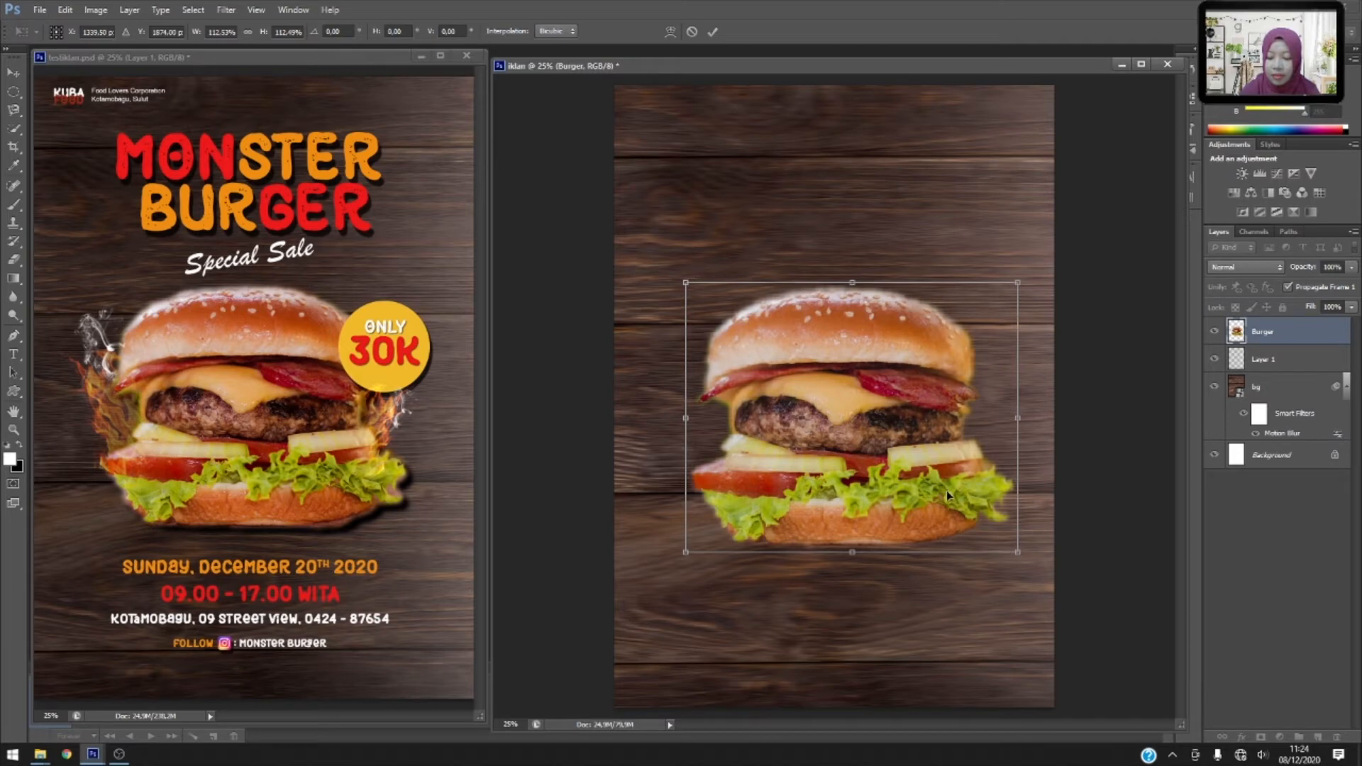
{"action": "key", "text": "Escape"}
Enlarge the burger to about three-quarters of the page width and centre it on the page.
{"action": "left_click_drag", "start_coordinate": [982, 523], "coordinate": [1017, 551]}
{"action": "left_click_drag", "start_coordinate": [925, 484], "coordinate": [914, 457]}
{"action": "key", "text": "Return"}
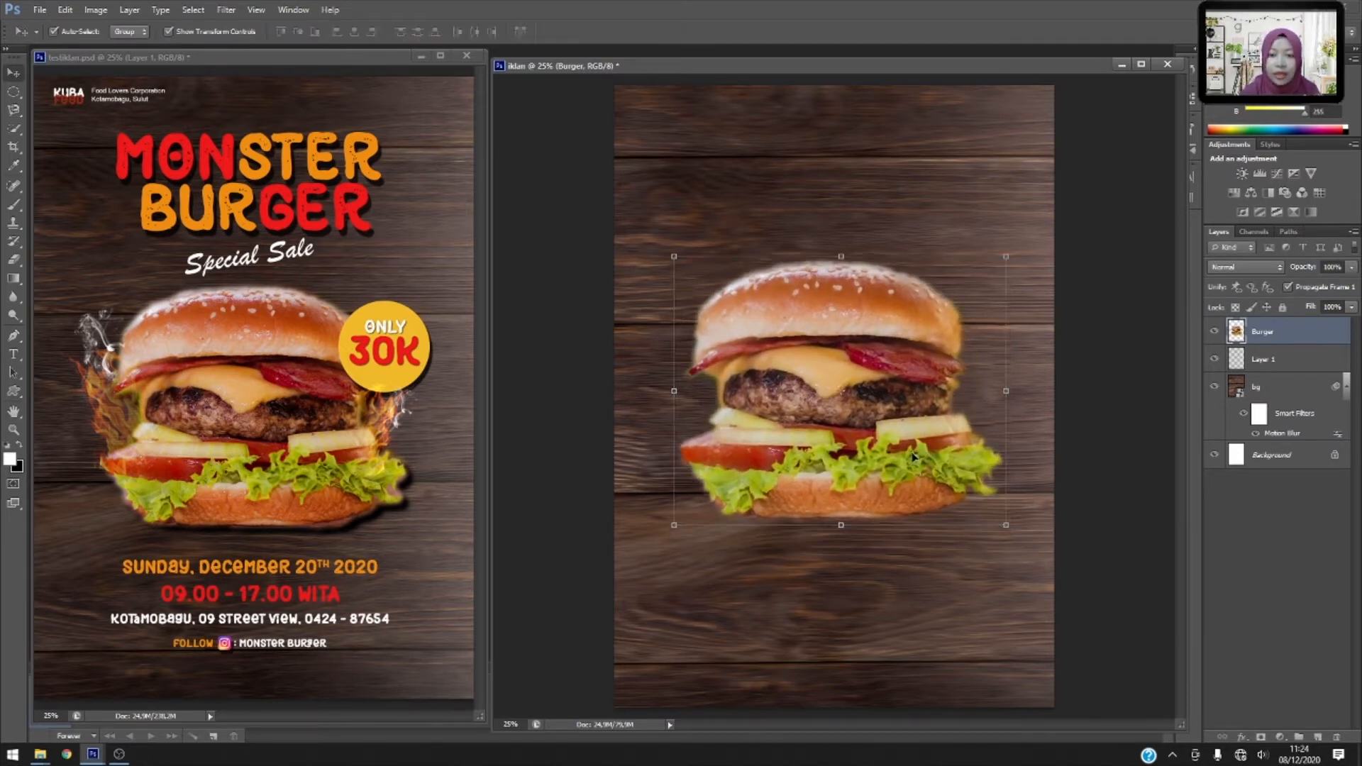
Darken the burger's shadows with a Levels adjustment, setting the black input level to 20.
{"action": "left_click", "coordinate": [106, 11]}
{"action": "mouse_move", "coordinate": [119, 45]}
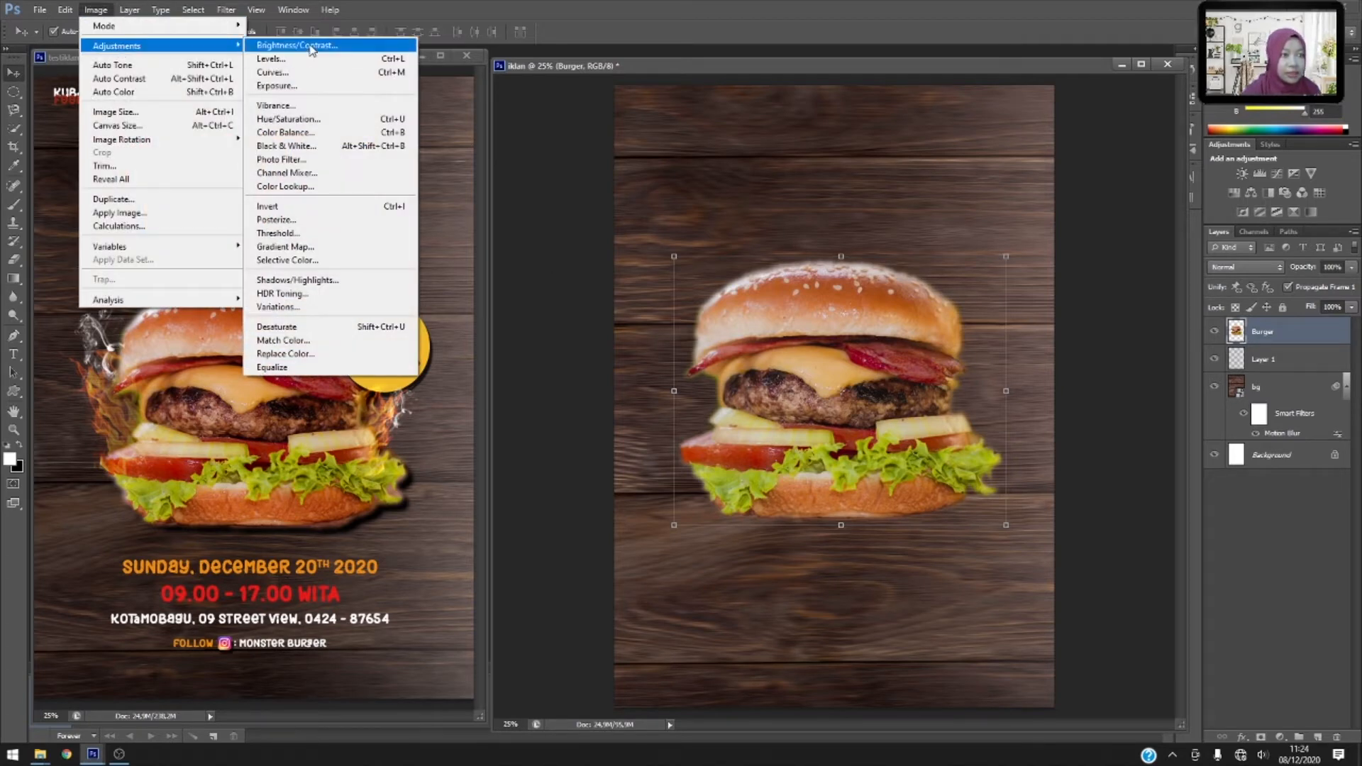
{"action": "left_click", "coordinate": [271, 60]}
{"action": "left_click_drag", "start_coordinate": [944, 102], "coordinate": [1208, 157]}
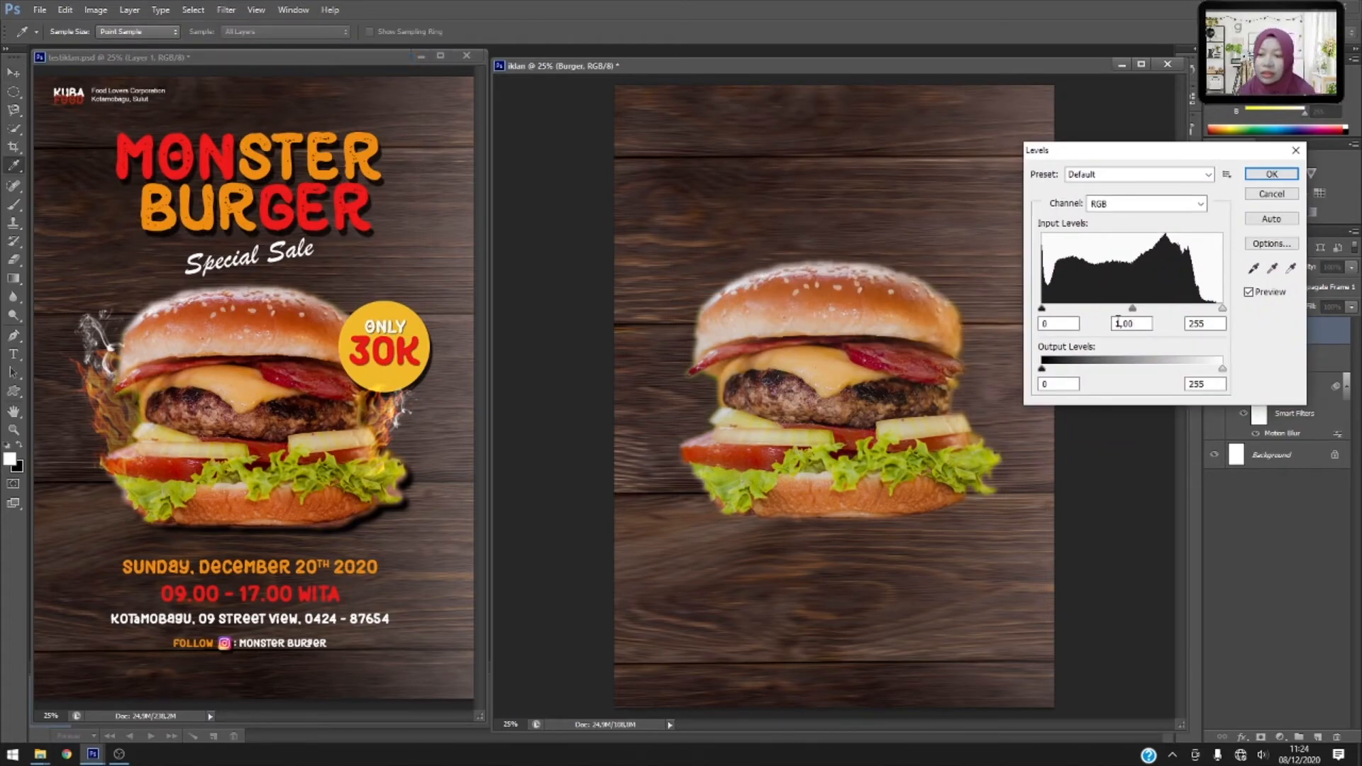
{"action": "left_click_drag", "start_coordinate": [1042, 308], "coordinate": [1056, 310]}
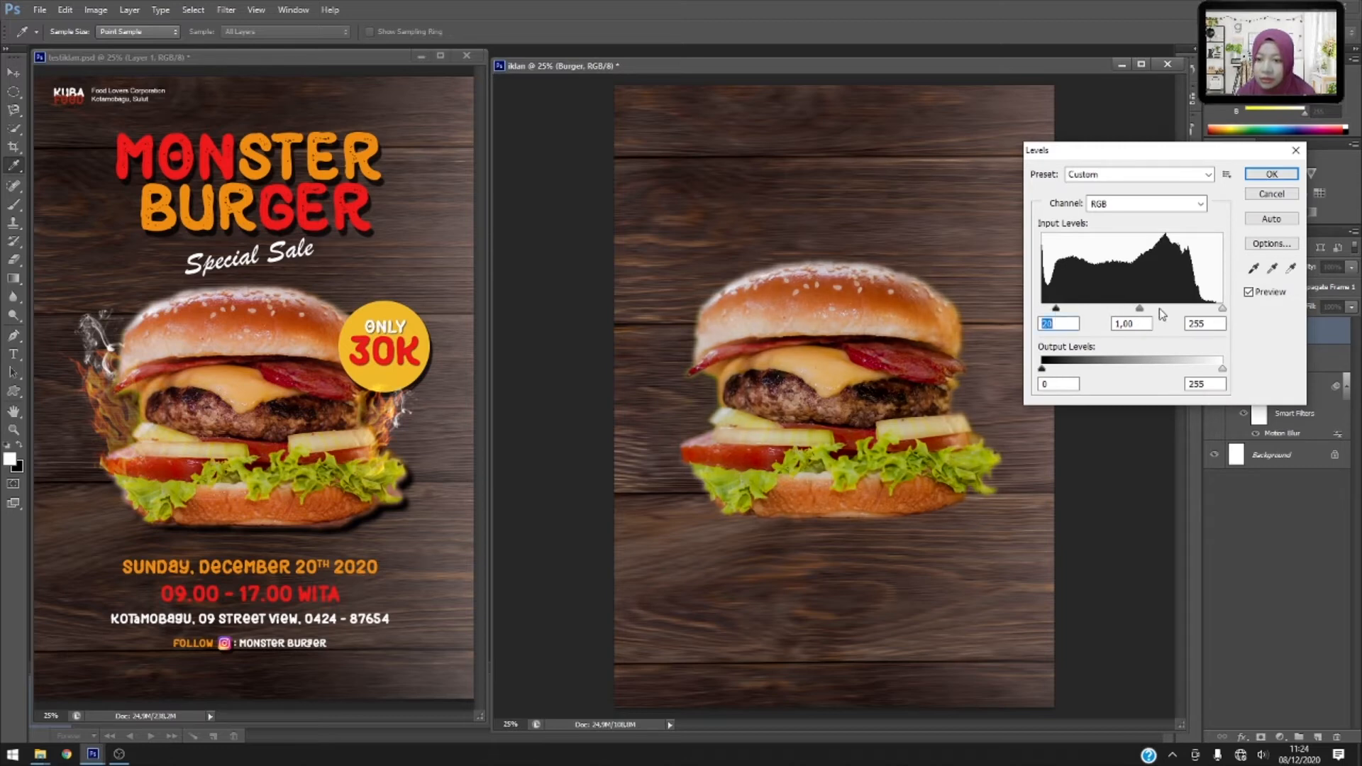
{"action": "mouse_move", "coordinate": [1140, 312]}
{"action": "left_mouse_down"}
{"action": "mouse_move", "coordinate": [1125, 313]}
{"action": "mouse_move", "coordinate": [1140, 313]}
{"action": "left_mouse_up"}
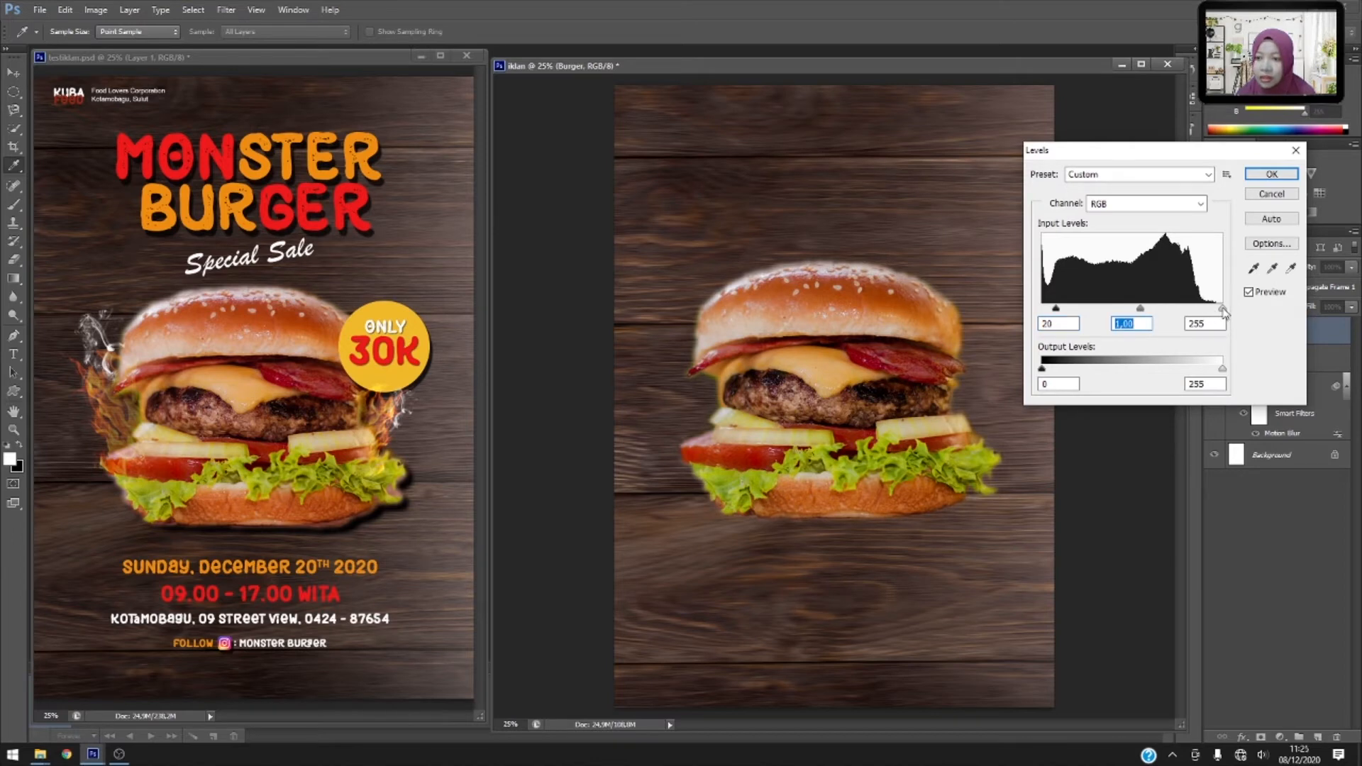
{"action": "left_click", "coordinate": [1271, 174]}
Raise the burger's saturation to +11 with a Hue/Saturation adjustment.
{"action": "key", "text": "v"}
{"action": "left_click", "coordinate": [129, 9]}
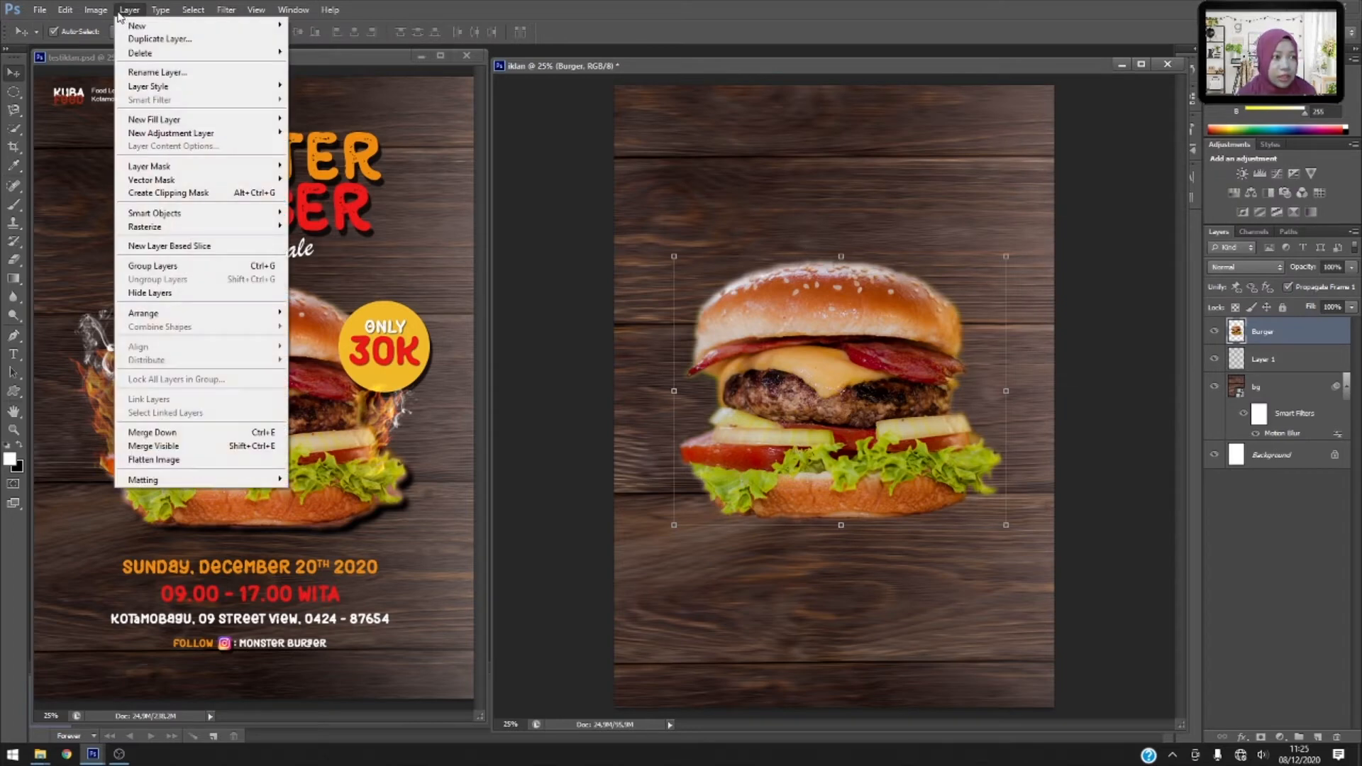
{"action": "mouse_move", "coordinate": [96, 10]}
{"action": "mouse_move", "coordinate": [117, 45]}
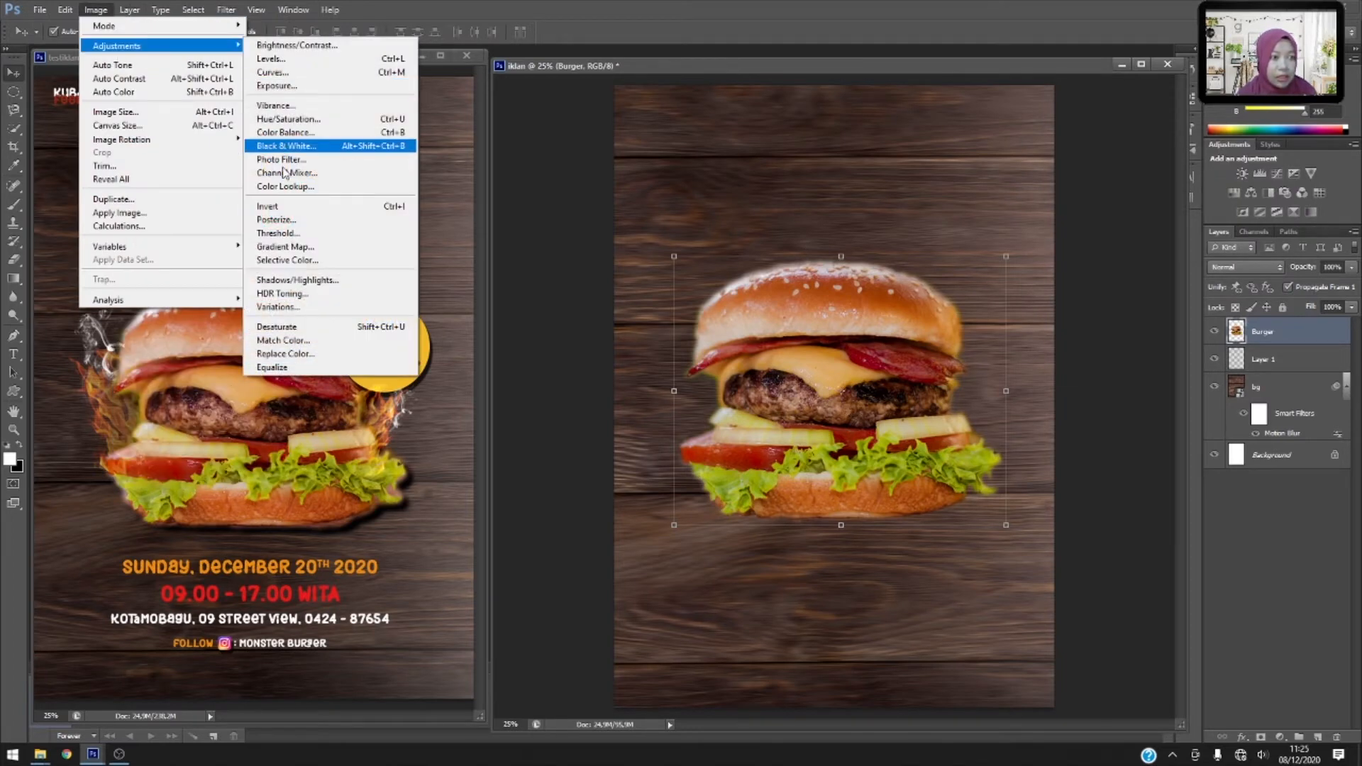
{"action": "left_click", "coordinate": [287, 119]}
{"action": "left_click_drag", "start_coordinate": [1005, 292], "coordinate": [1151, 138]}
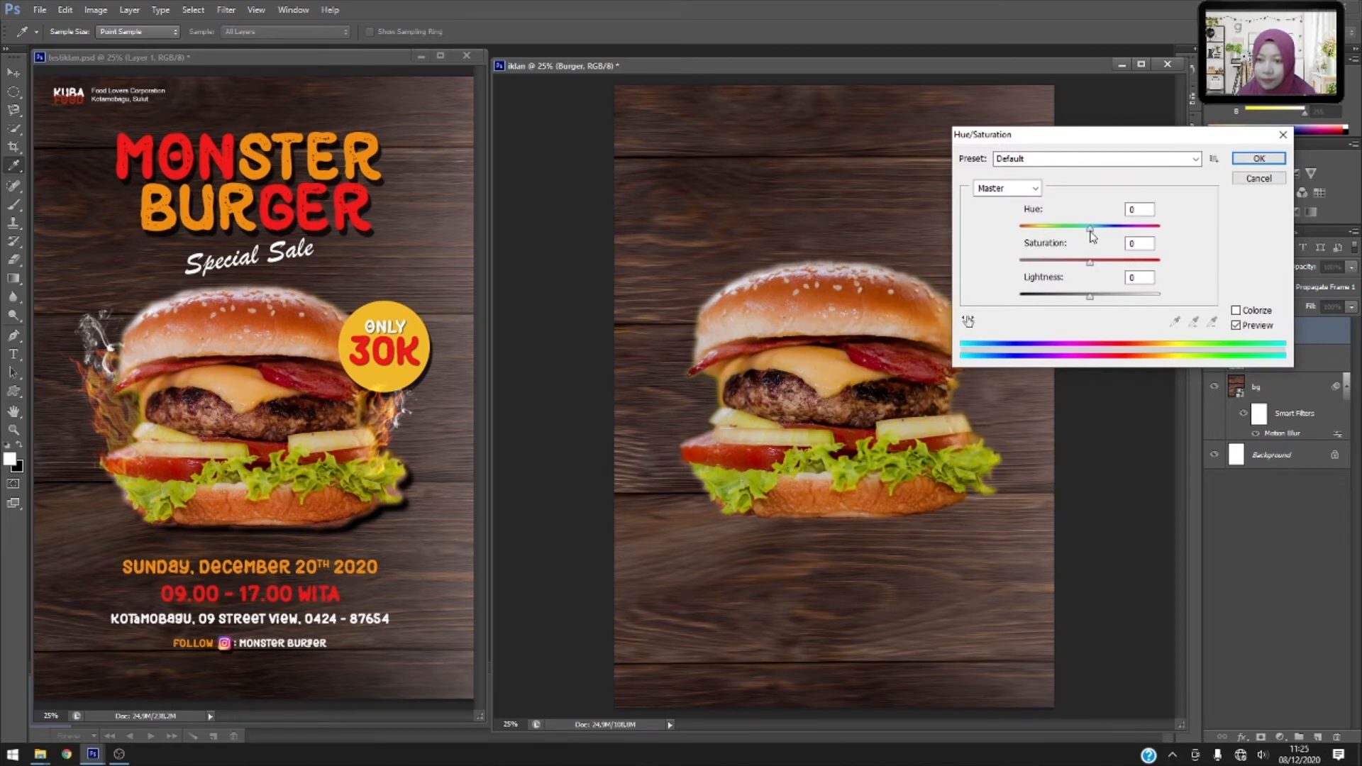
{"action": "left_click_drag", "start_coordinate": [1090, 231], "coordinate": [1098, 262]}
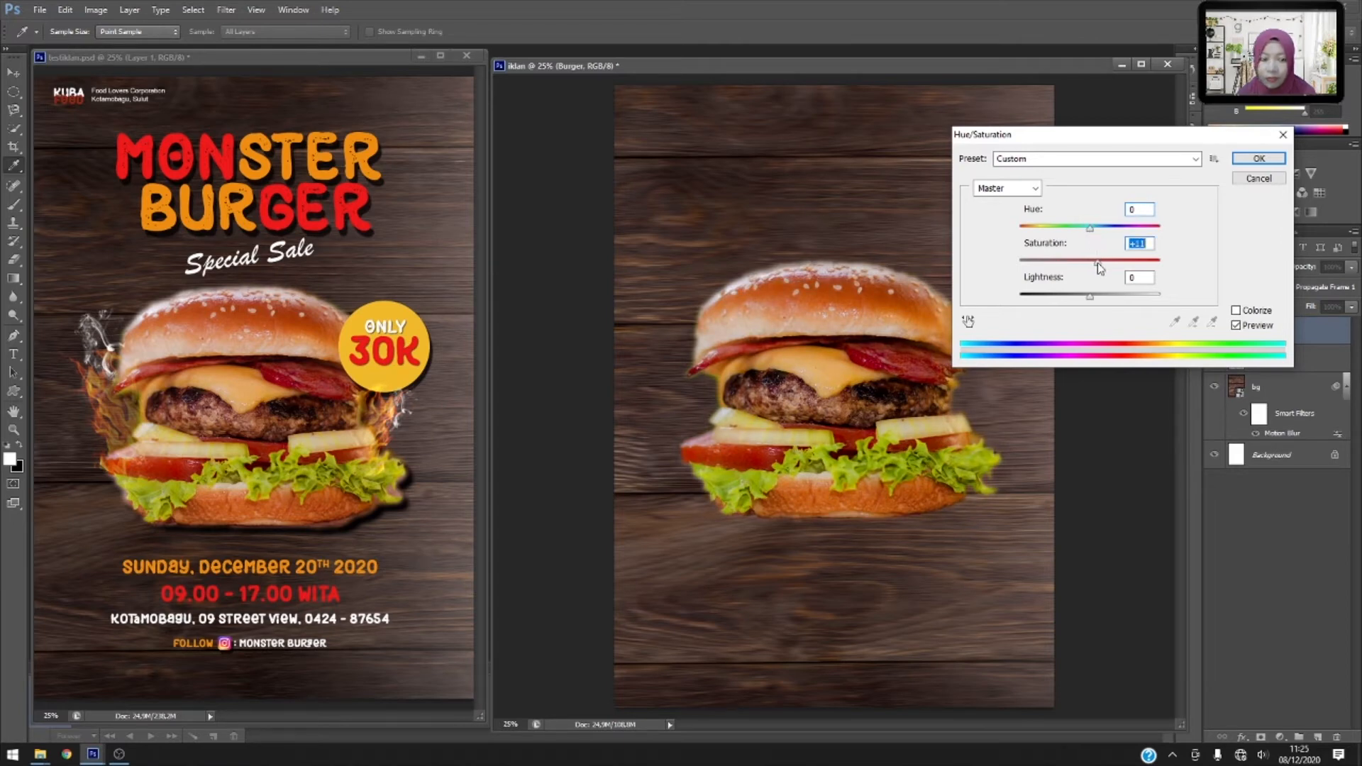
{"action": "left_click", "coordinate": [1254, 159]}
Duplicate the Burger layer.
{"action": "left_click", "coordinate": [748, 189]}
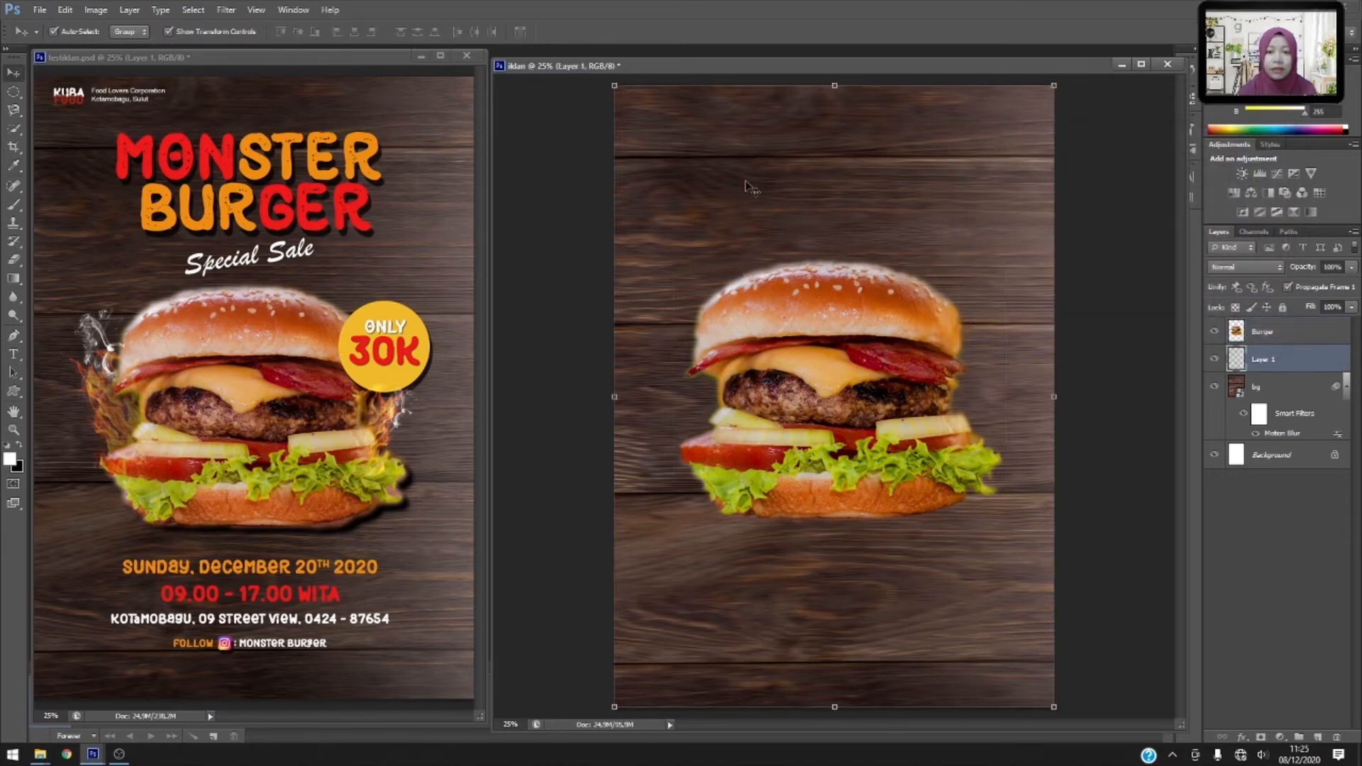
{"action": "left_click", "coordinate": [1109, 469]}
{"action": "left_click", "coordinate": [865, 413]}
{"action": "left_click", "coordinate": [1088, 483]}
{"action": "left_click", "coordinate": [955, 426]}
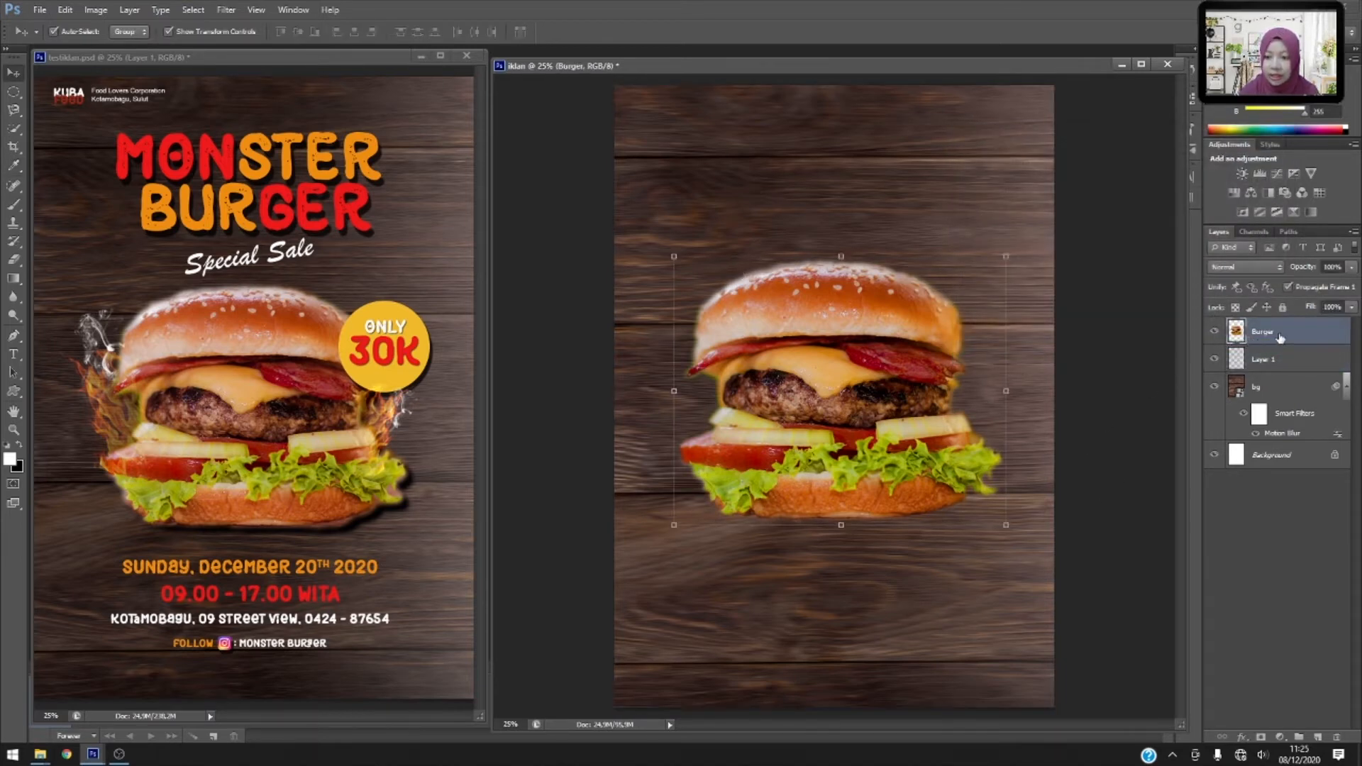
{"action": "key", "text": "ctrl+j"}
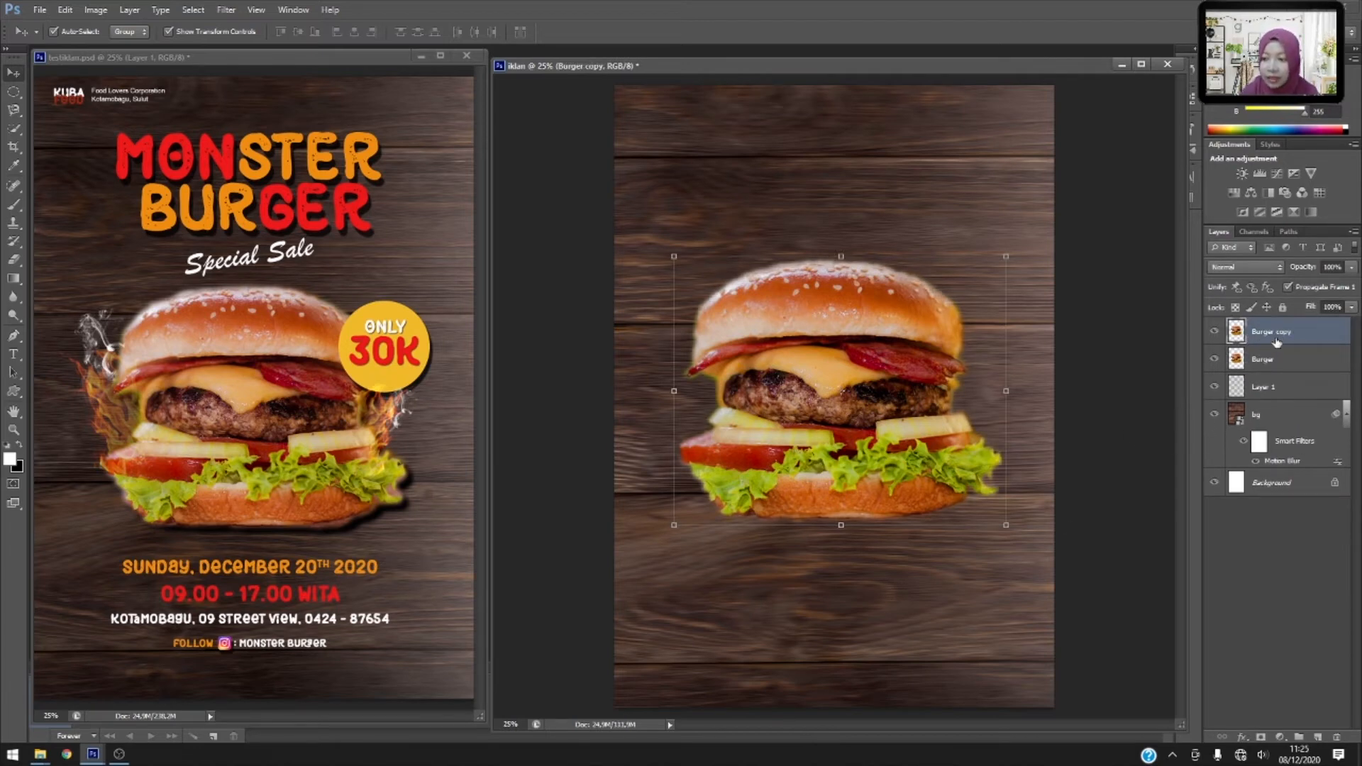
Rename the burger copy as burger2 and place it below the Burger layer.
{"action": "double_click", "coordinate": [1273, 332]}
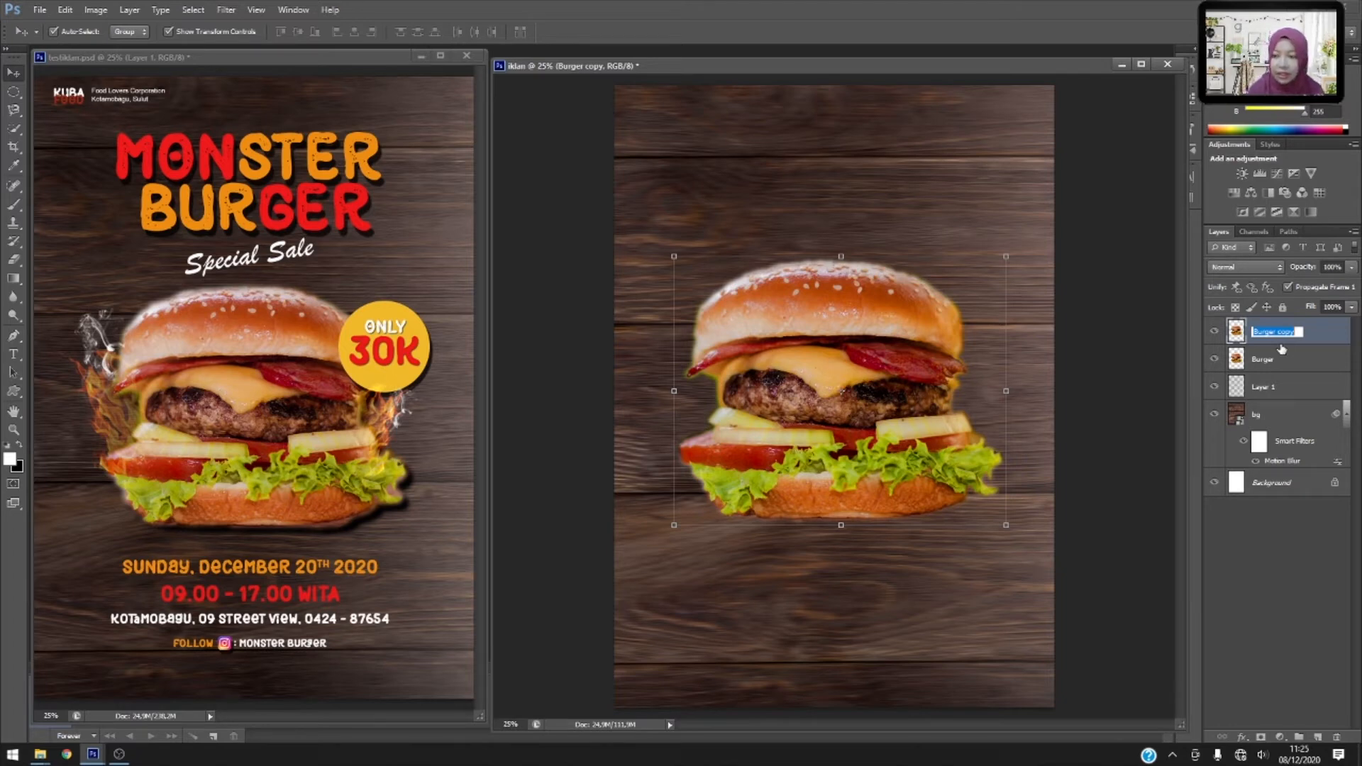
{"action": "type", "text": "B"}
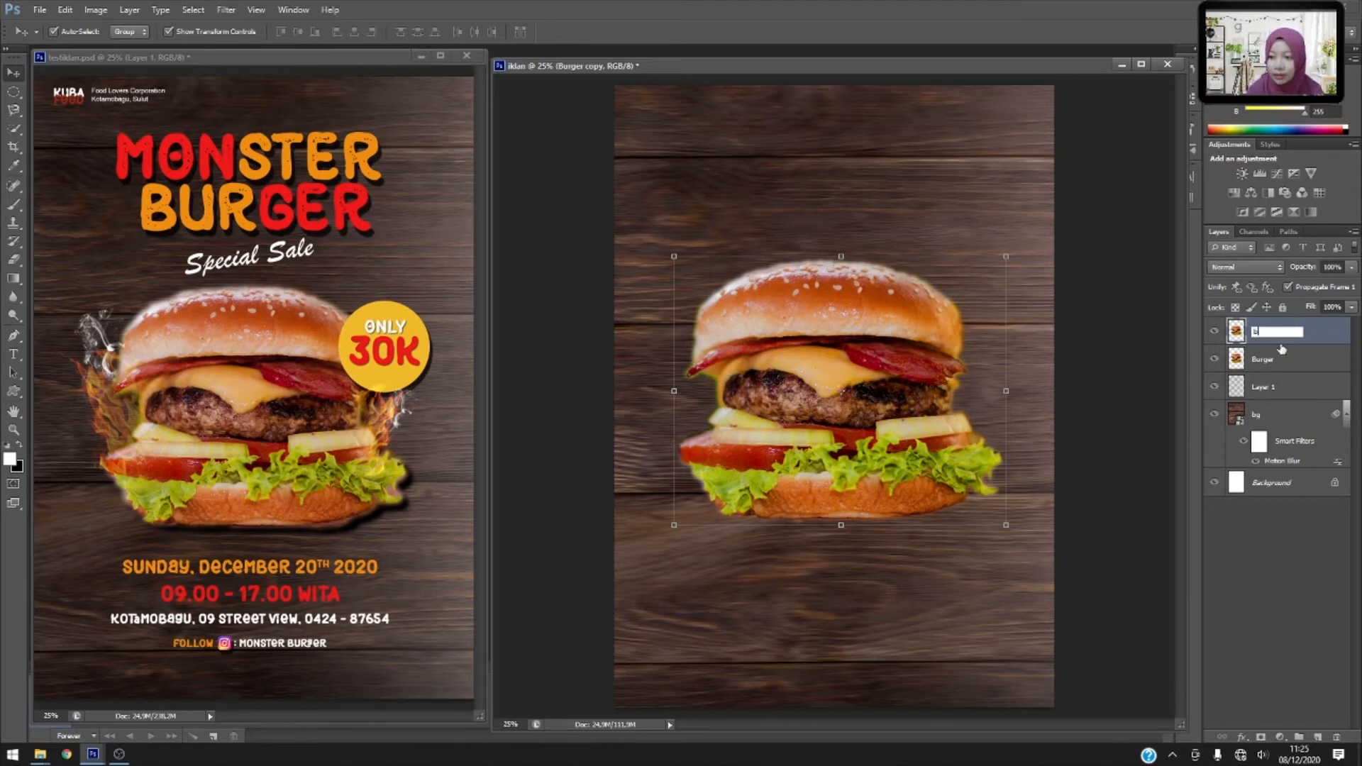
{"action": "type", "text": "urger"}
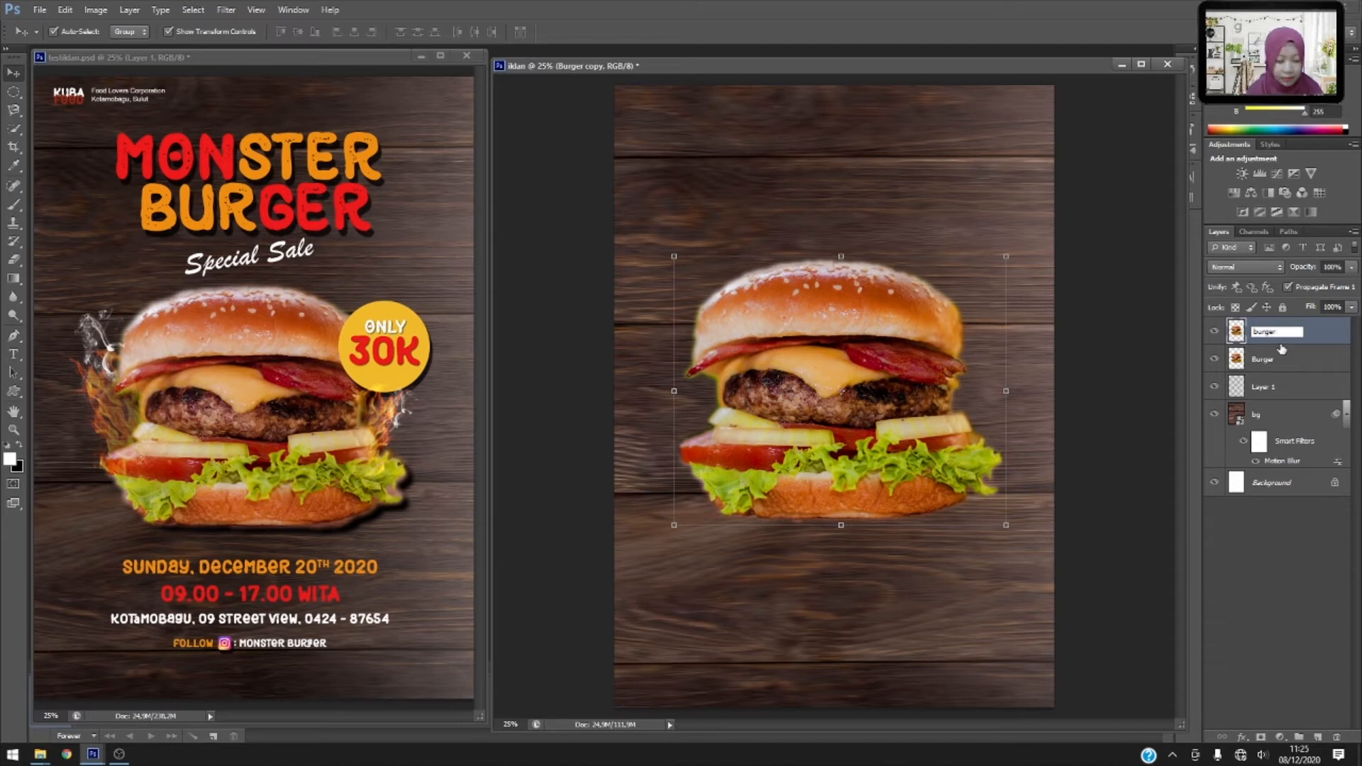
{"action": "type", "text": "2"}
{"action": "key", "text": "Return"}
{"action": "left_click", "coordinate": [1270, 360], "text": "ctrl"}
{"action": "left_click_drag", "start_coordinate": [1270, 360], "coordinate": [1267, 383]}
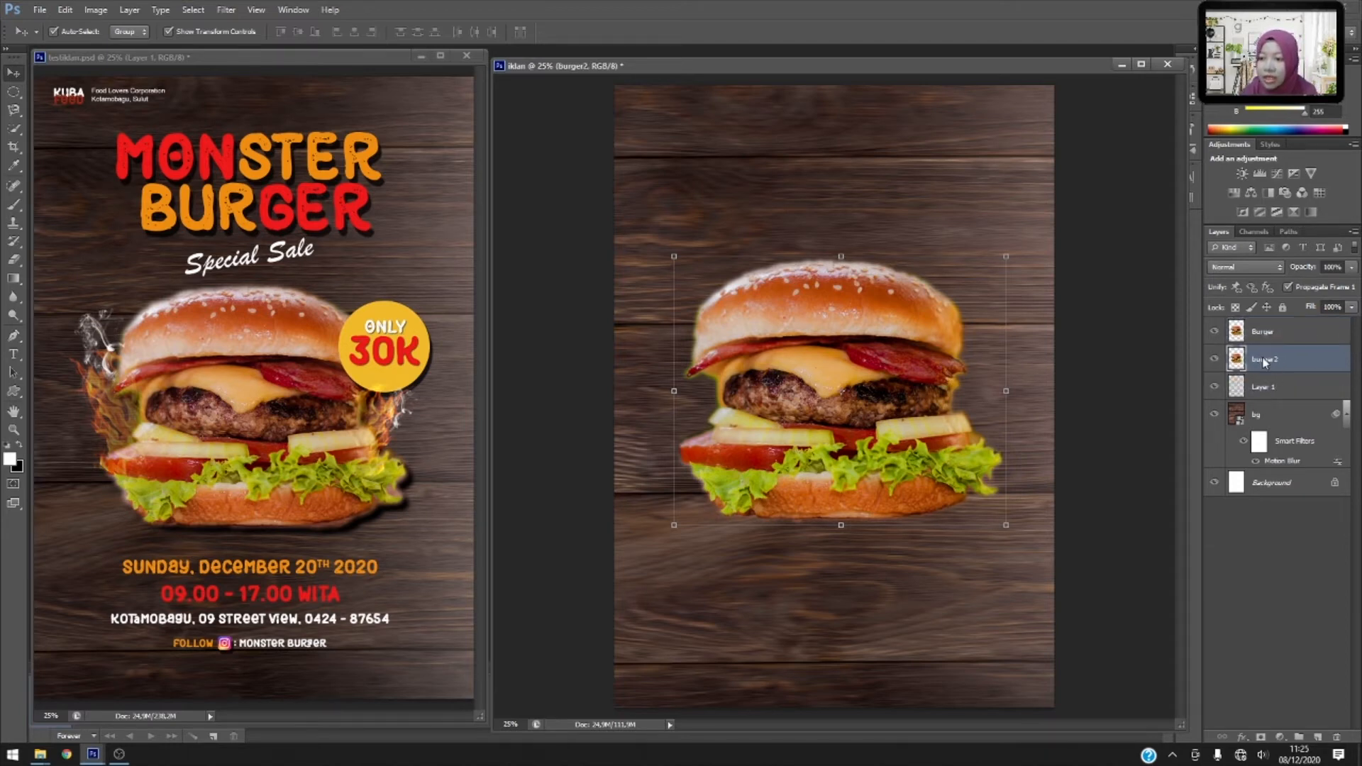
Apply a black Color Overlay at 100% opacity in Normal mode to the burger2 layer.
{"action": "right_click", "coordinate": [1265, 362]}
{"action": "left_click", "coordinate": [1167, 266]}
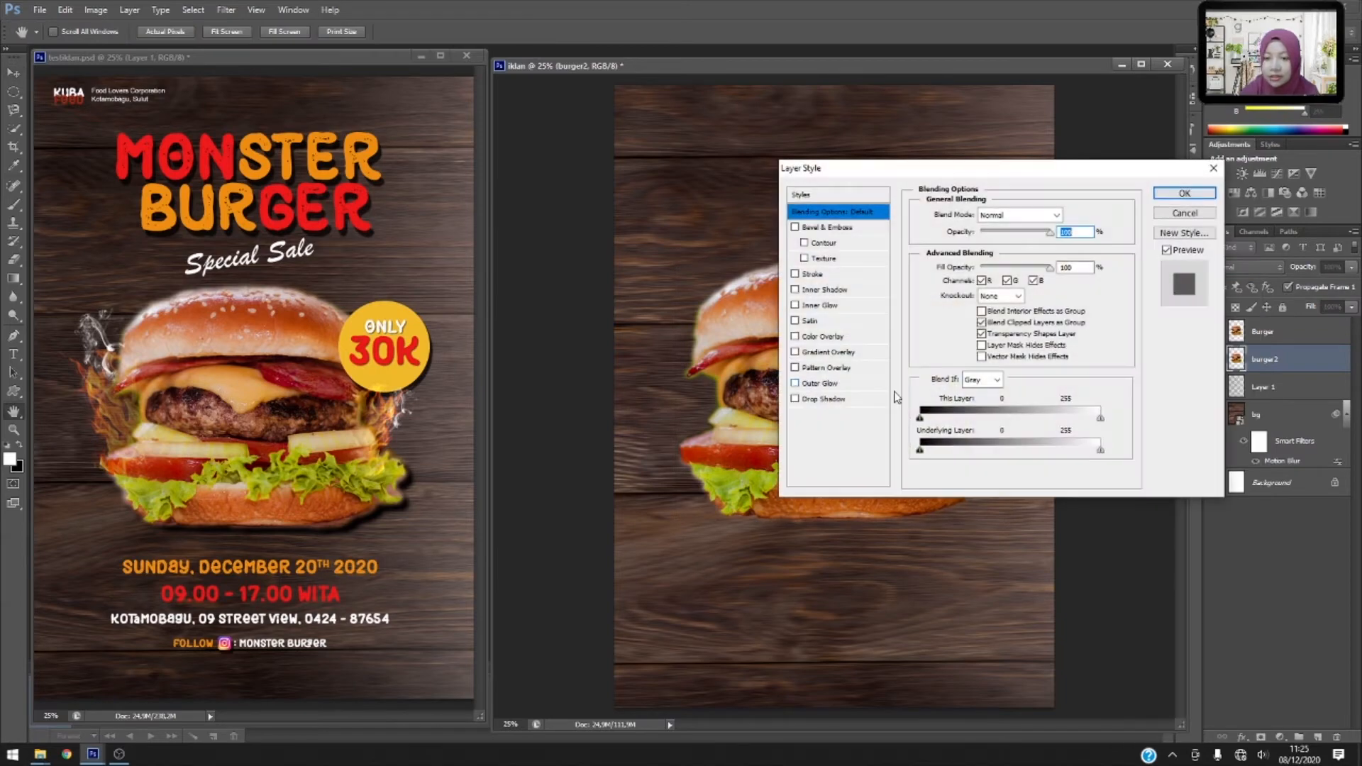
{"action": "left_click", "coordinate": [812, 338]}
{"action": "left_click_drag", "start_coordinate": [941, 174], "coordinate": [361, 187]}
{"action": "left_click", "coordinate": [490, 228]}
{"action": "left_click", "coordinate": [993, 320]}
{"action": "left_click", "coordinate": [1234, 140]}
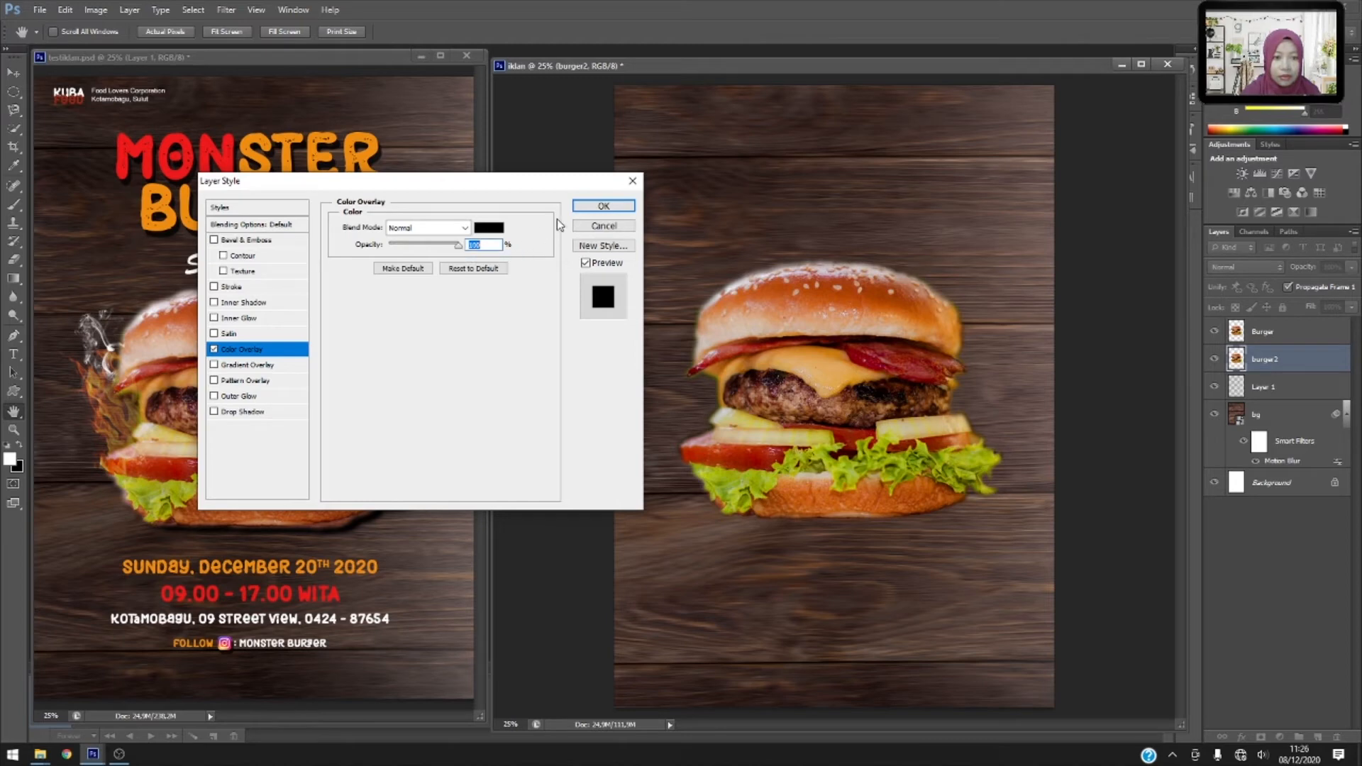
{"action": "left_click", "coordinate": [604, 206]}
{"action": "key", "text": "v"}
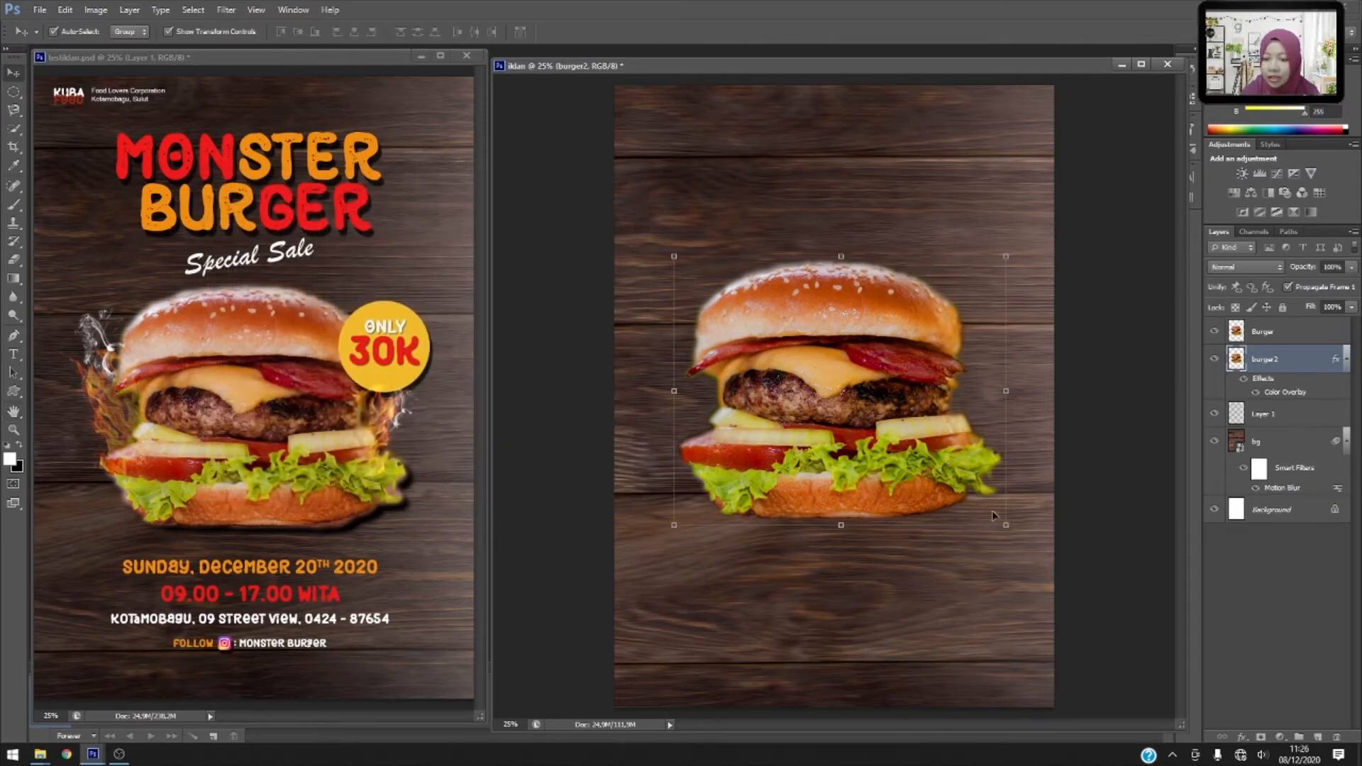
Nudge the black burger2 copy slightly down and to the right so it forms a shadow behind the burger.
{"action": "key", "text": "shift+Down"}
{"action": "key", "text": "shift+Down"}
{"action": "key", "text": "shift+Down"}
{"action": "key", "text": "shift+Right"}
{"action": "key", "text": "shift+Right"}
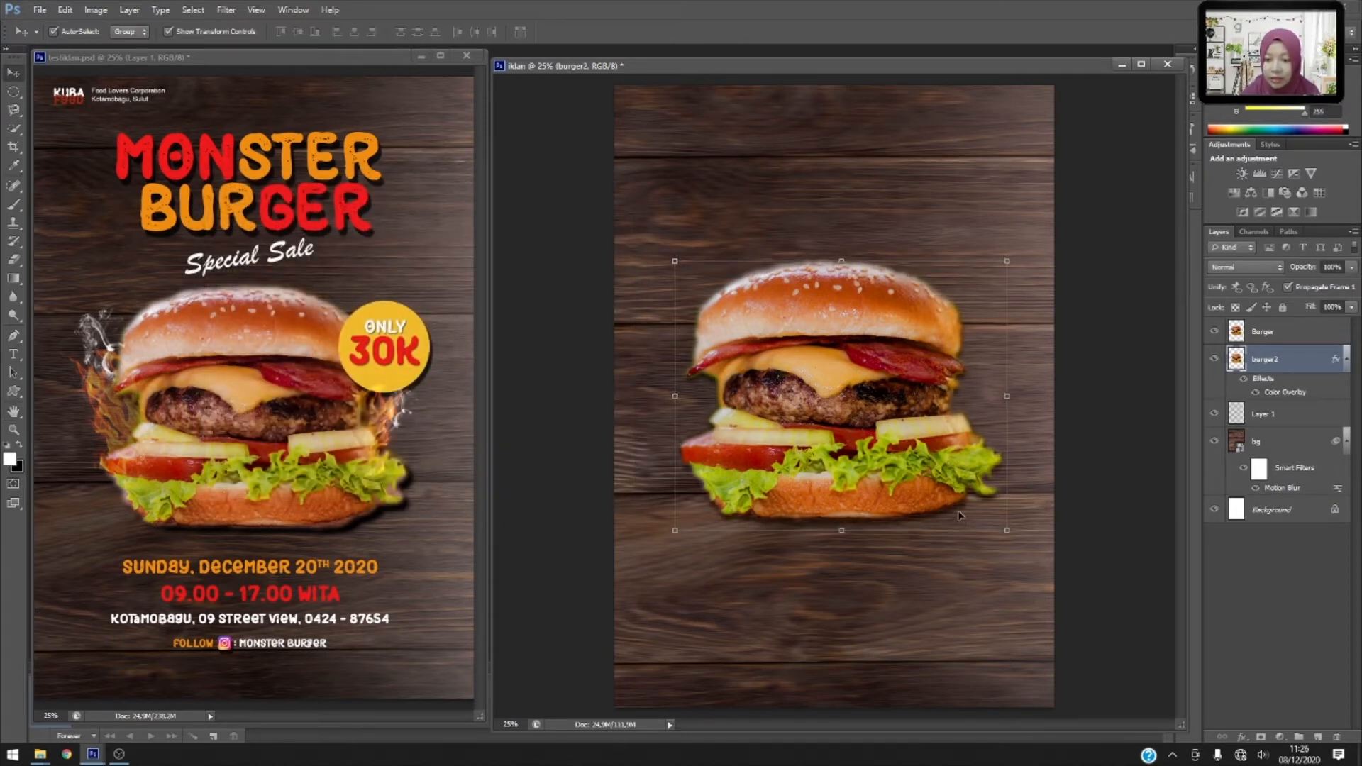
{"action": "key", "text": "shift+Right"}
{"action": "key", "text": "shift+Up"}
{"action": "key", "text": "shift+Right"}
{"action": "key", "text": "Right"}
{"action": "key", "text": "Right"}
{"action": "key", "text": "Down"}
{"action": "key", "text": "Left"}
{"action": "key", "text": "Down"}
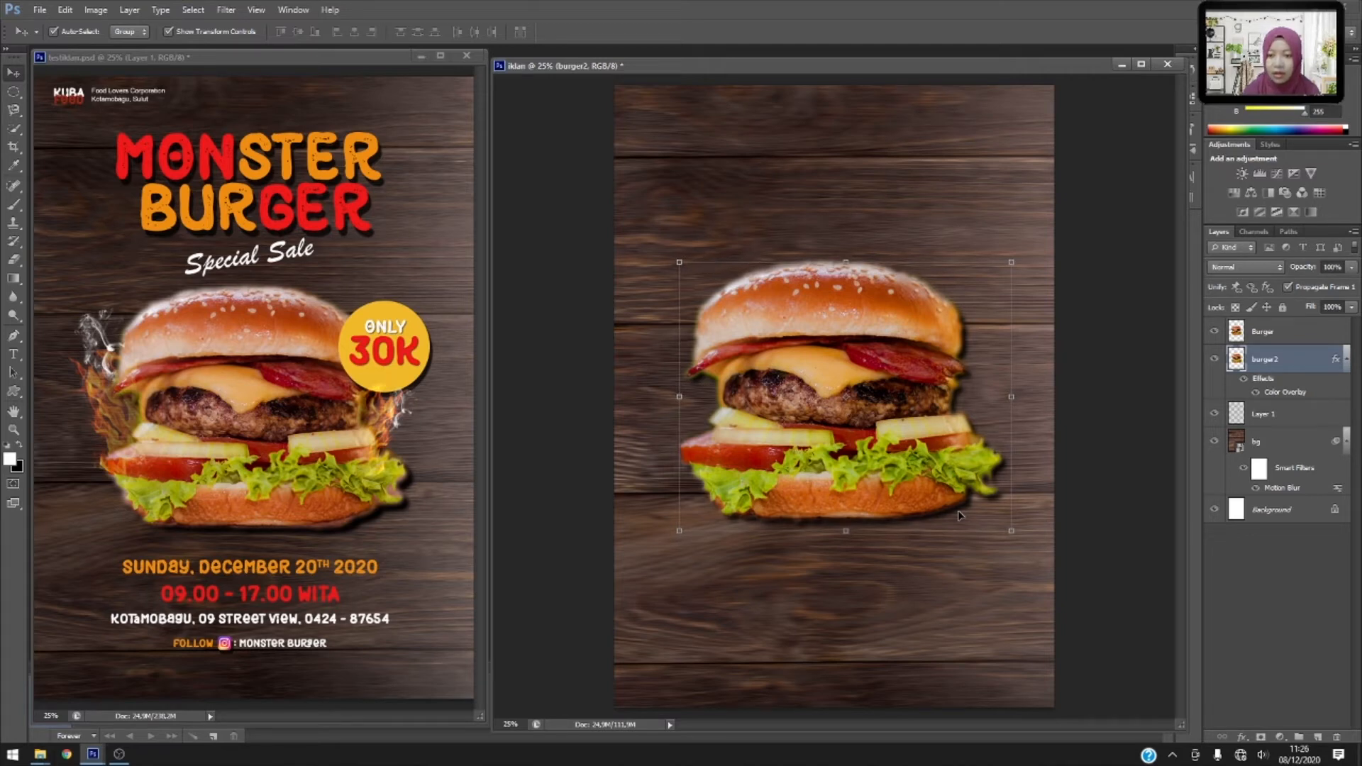
{"action": "left_click", "coordinate": [1100, 457]}
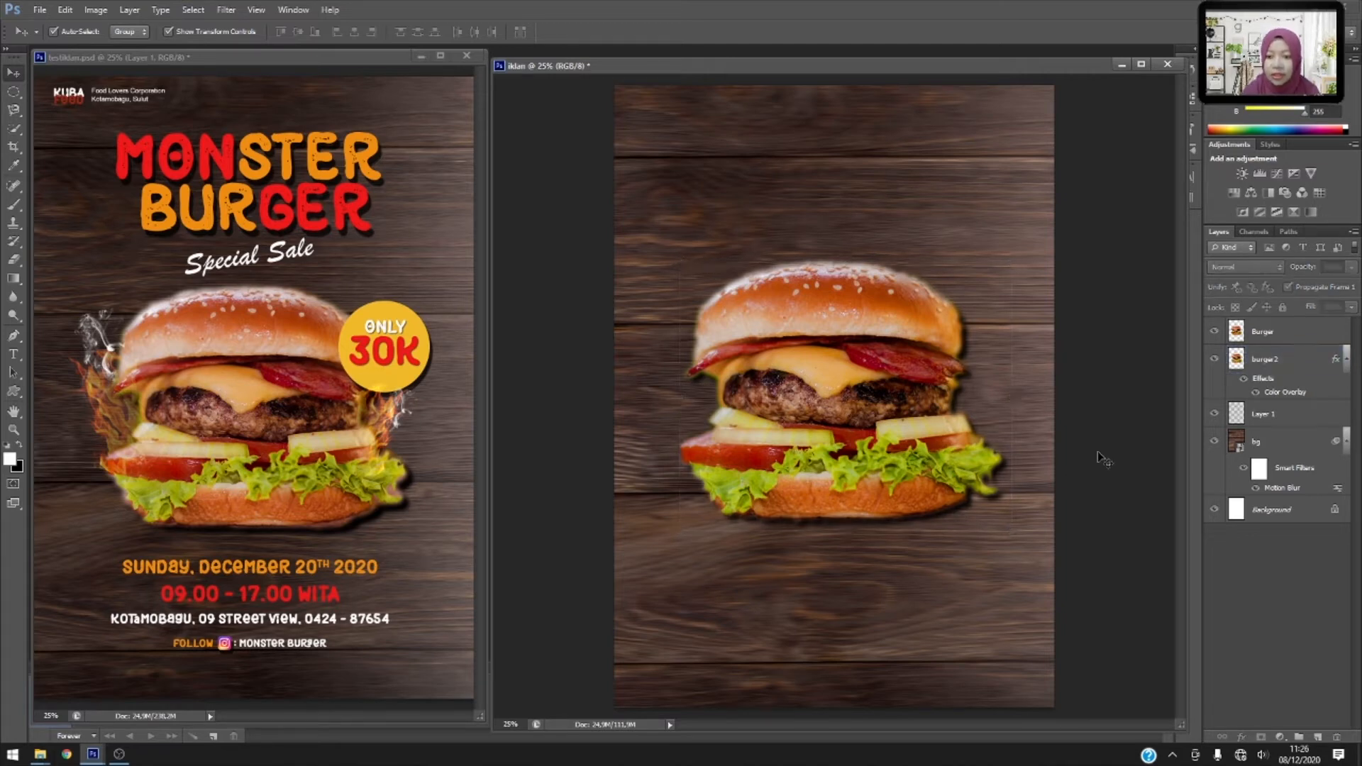
{"action": "left_click", "coordinate": [873, 419]}
{"action": "left_click", "coordinate": [1073, 426]}
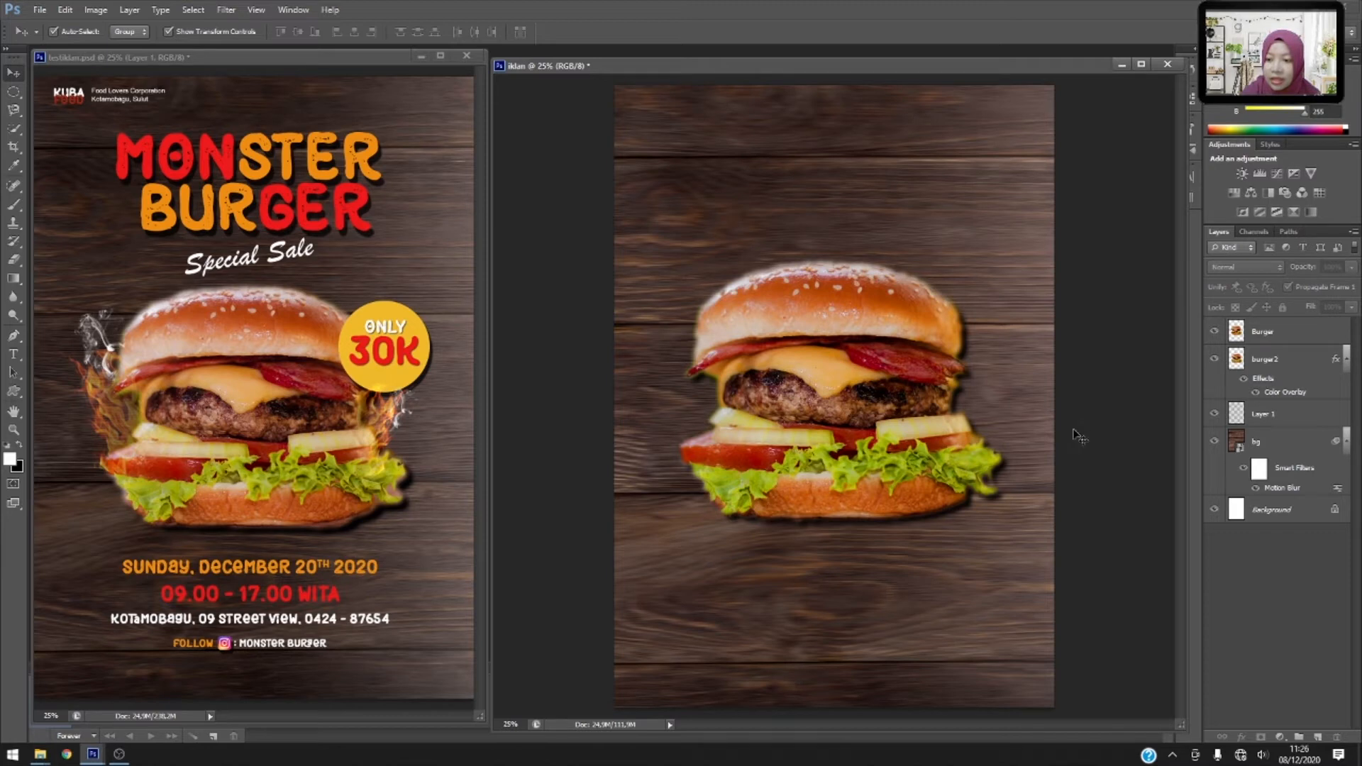
{"action": "left_click", "coordinate": [841, 394]}
{"action": "left_click", "coordinate": [1118, 374]}
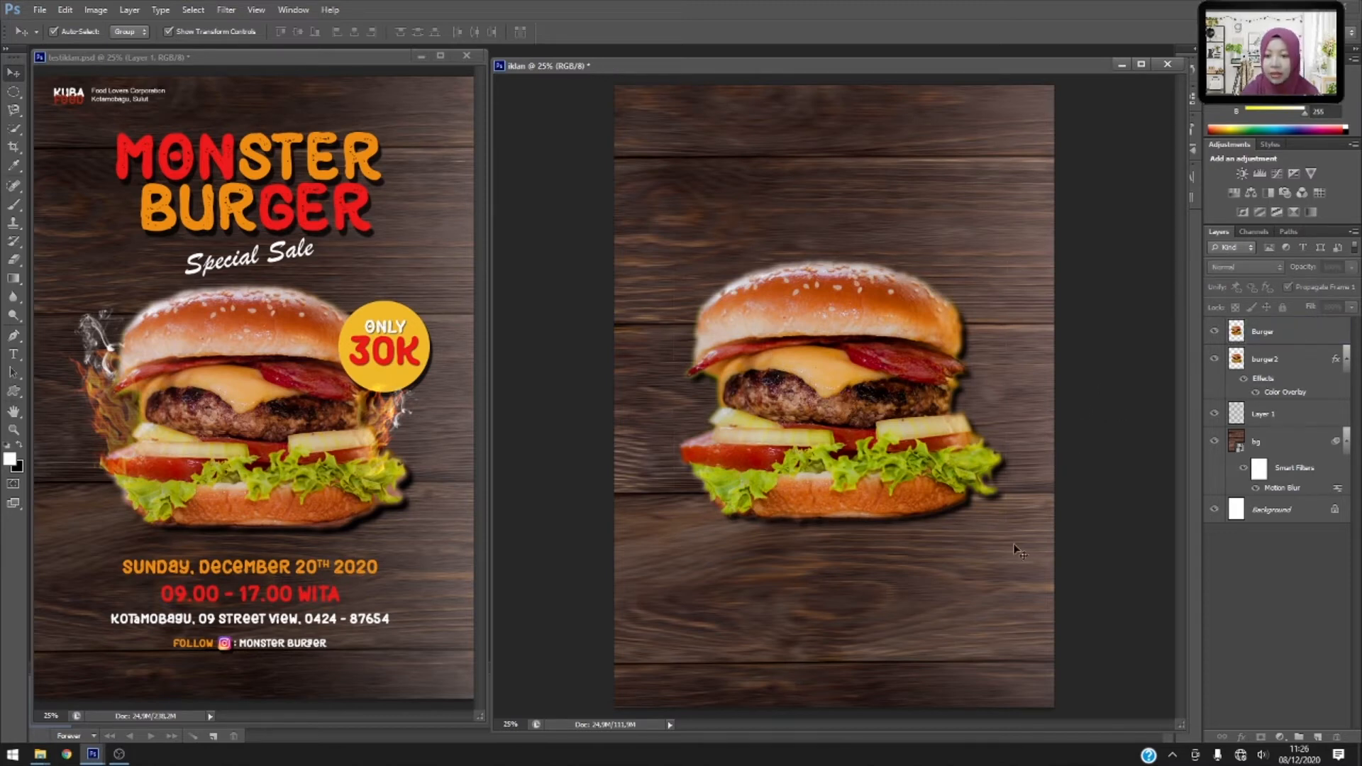
Scale the Burger and burger2 layers together to about 93% and position them slightly right of the page's centre.
{"action": "left_click", "coordinate": [1281, 332]}
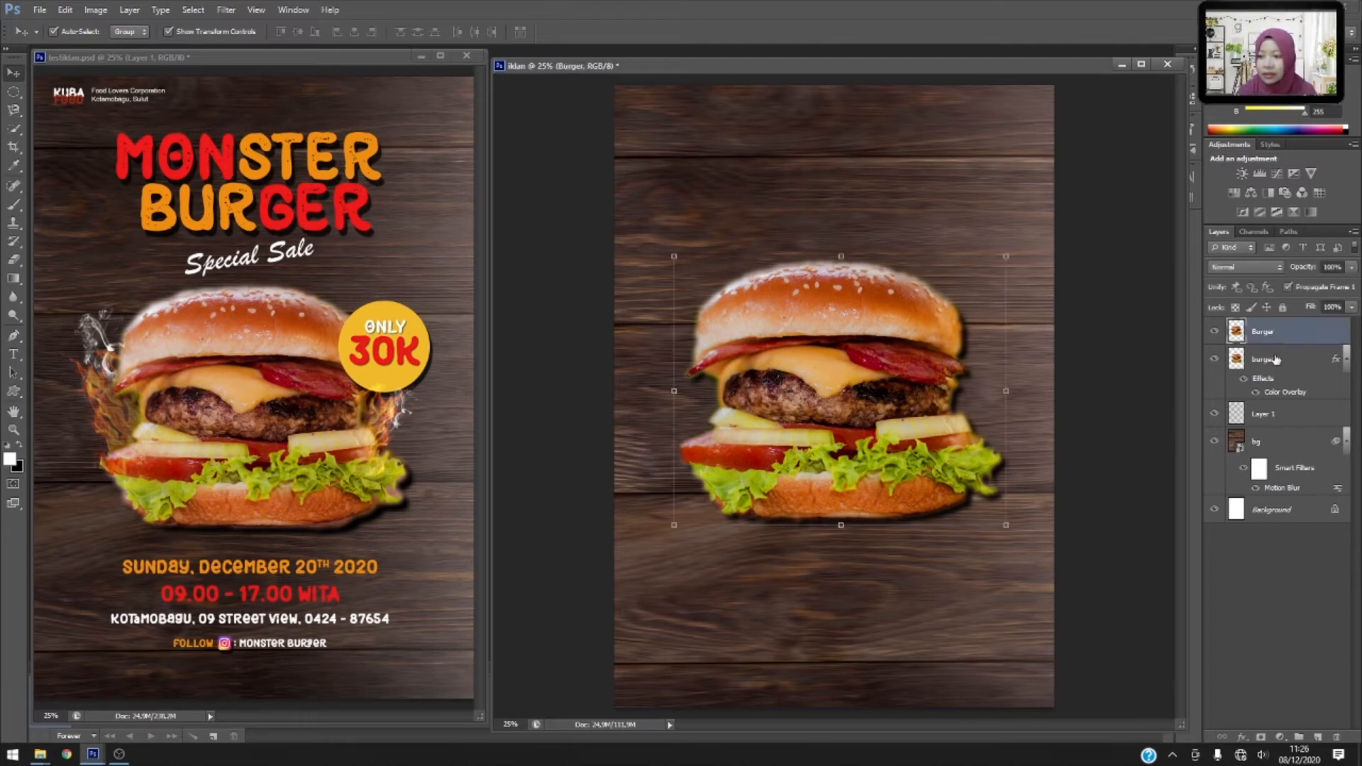
{"action": "left_click", "coordinate": [1277, 360], "text": "shift"}
{"action": "left_click_drag", "start_coordinate": [1012, 532], "coordinate": [973, 499]}
{"action": "left_click_drag", "start_coordinate": [914, 459], "coordinate": [928, 466]}
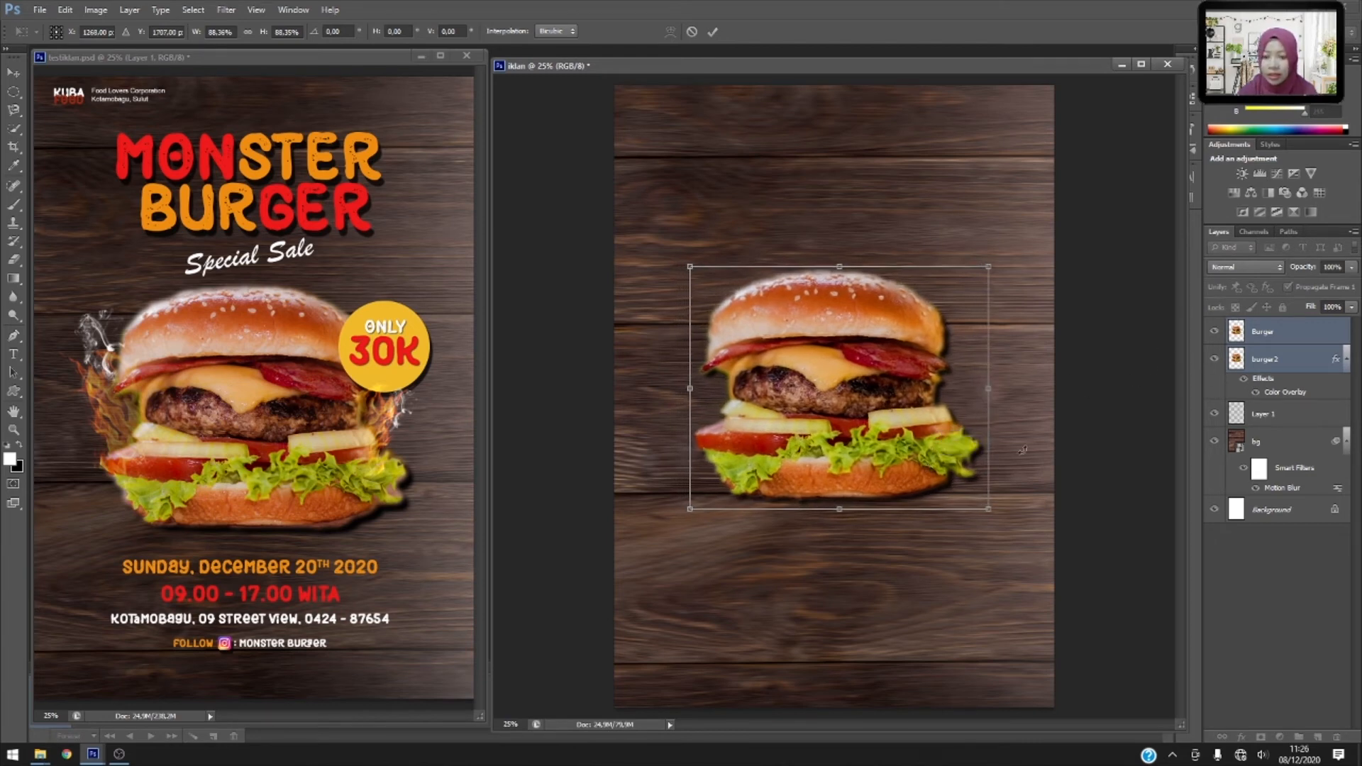
{"action": "left_click_drag", "start_coordinate": [984, 509], "coordinate": [983, 507]}
{"action": "left_click_drag", "start_coordinate": [931, 457], "coordinate": [935, 456]}
{"action": "left_click_drag", "start_coordinate": [936, 456], "coordinate": [936, 477]}
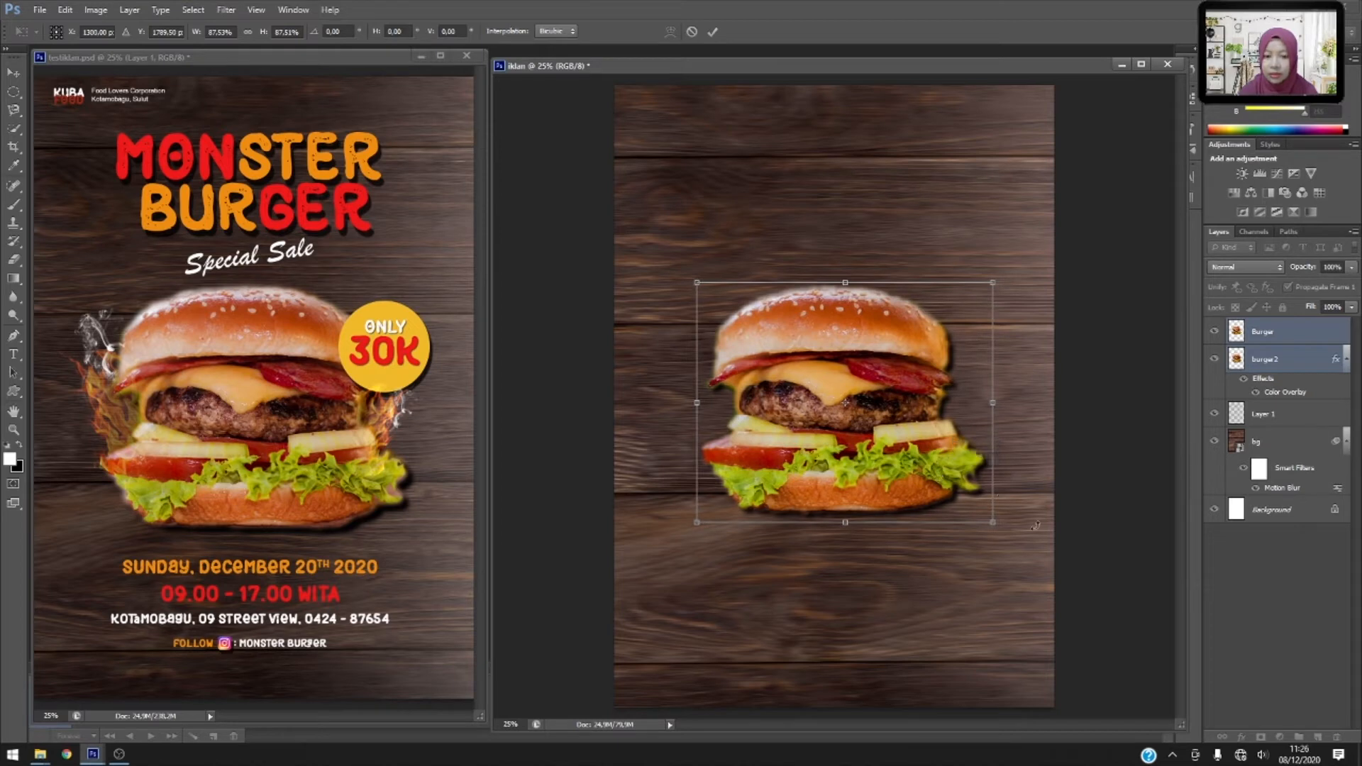
{"action": "left_click_drag", "start_coordinate": [993, 523], "coordinate": [1012, 540]}
{"action": "left_click_drag", "start_coordinate": [929, 506], "coordinate": [914, 495]}
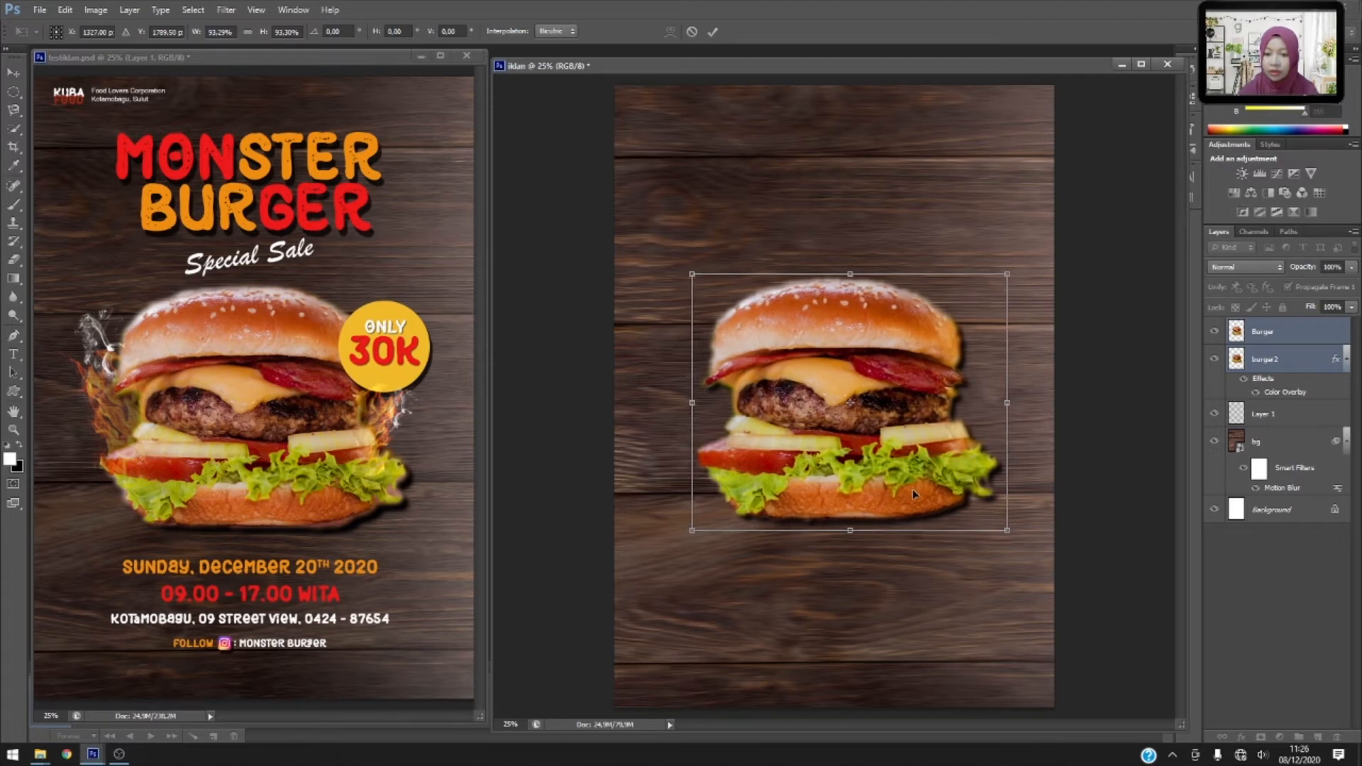
{"action": "key", "text": "Return"}
{"action": "left_click", "coordinate": [751, 578]}
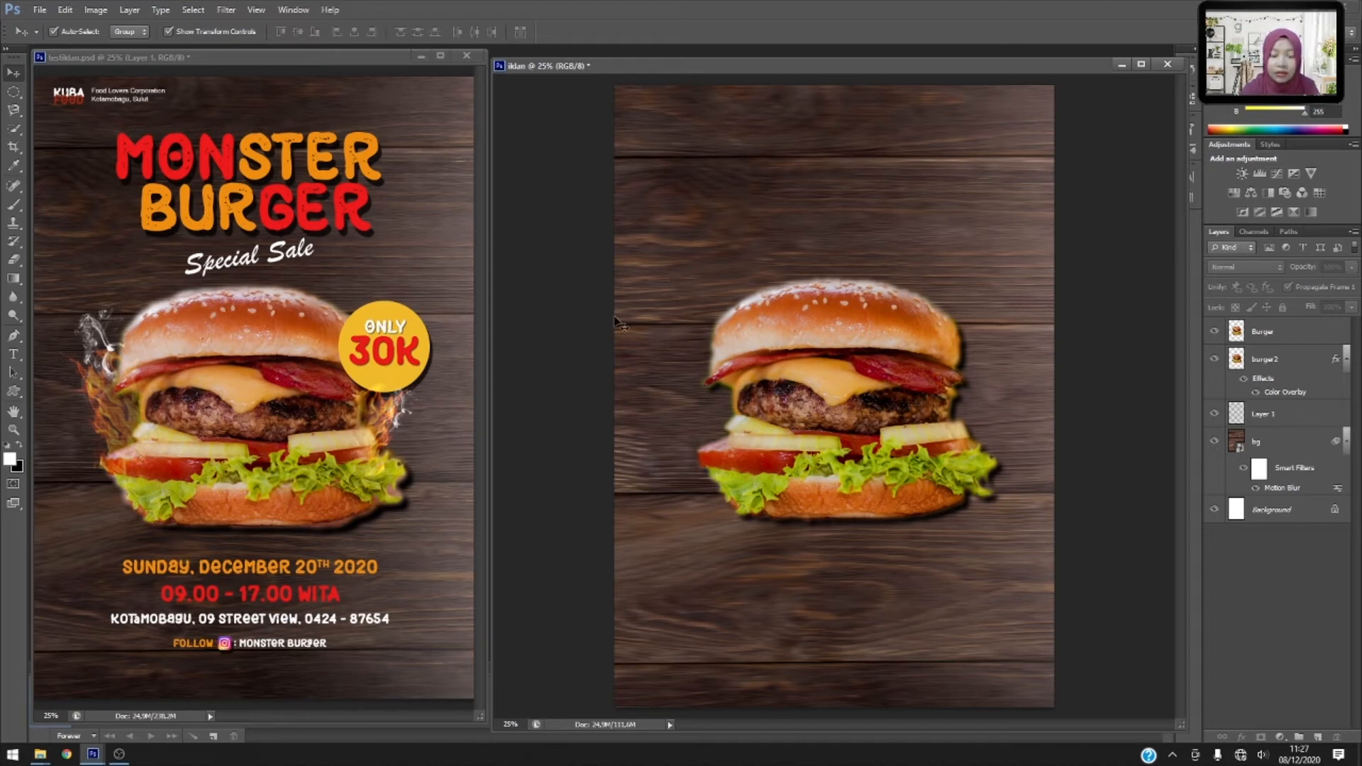
Place the images (5) flame picture from the aset folder into the poster document.
{"action": "left_click", "coordinate": [39, 9]}
{"action": "left_click", "coordinate": [79, 240]}
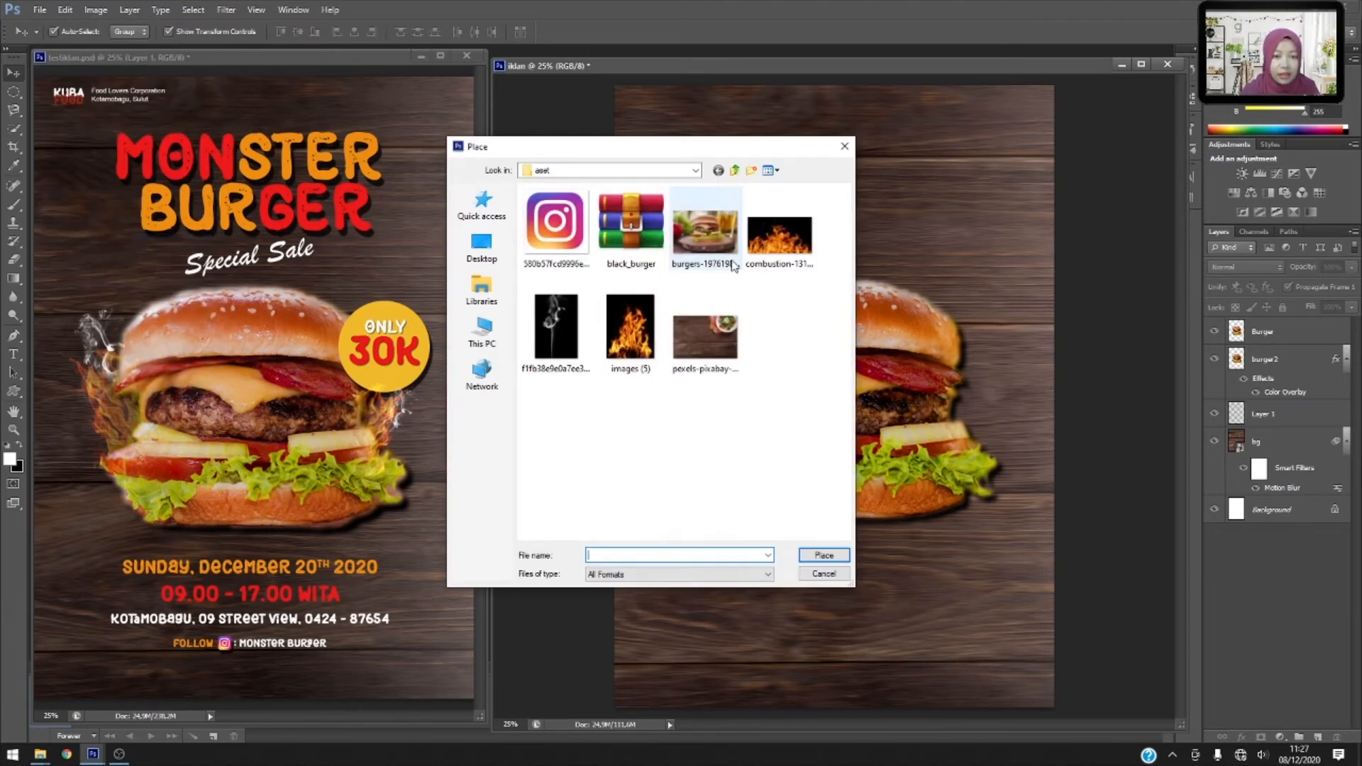
{"action": "left_click", "coordinate": [630, 328]}
{"action": "left_click", "coordinate": [815, 557]}
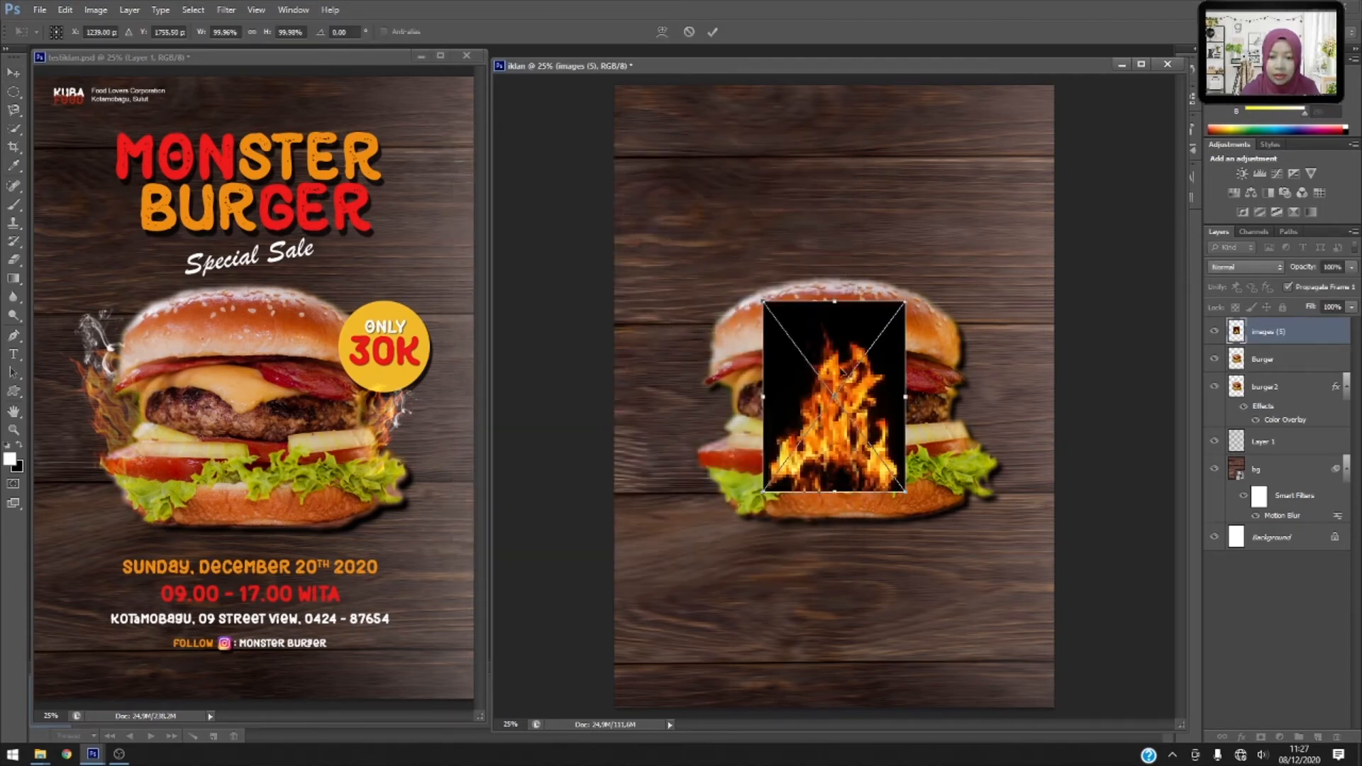
Shrink the placed flame picture slightly, tilt it counterclockwise and position it over the burger's left edge.
{"action": "left_click_drag", "start_coordinate": [839, 370], "coordinate": [908, 382]}
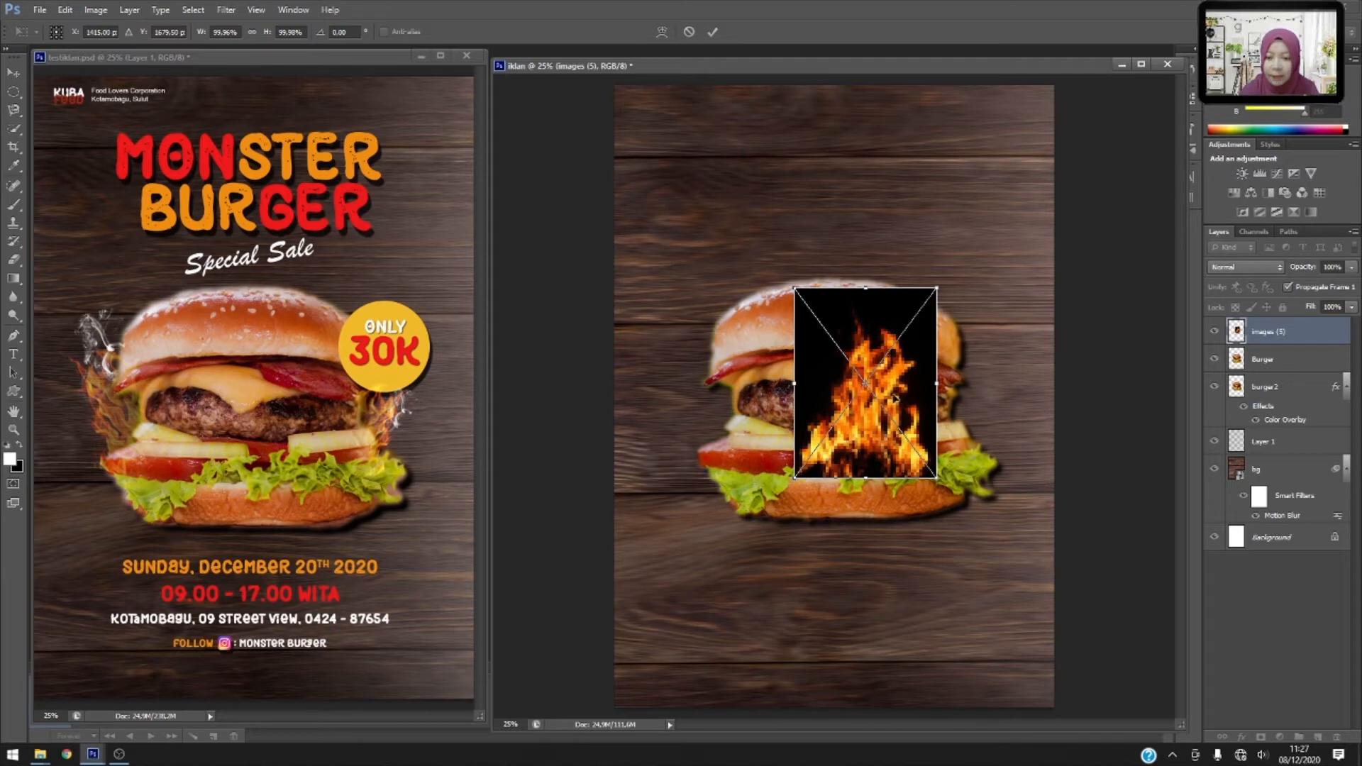
{"action": "left_click_drag", "start_coordinate": [895, 398], "coordinate": [837, 402]}
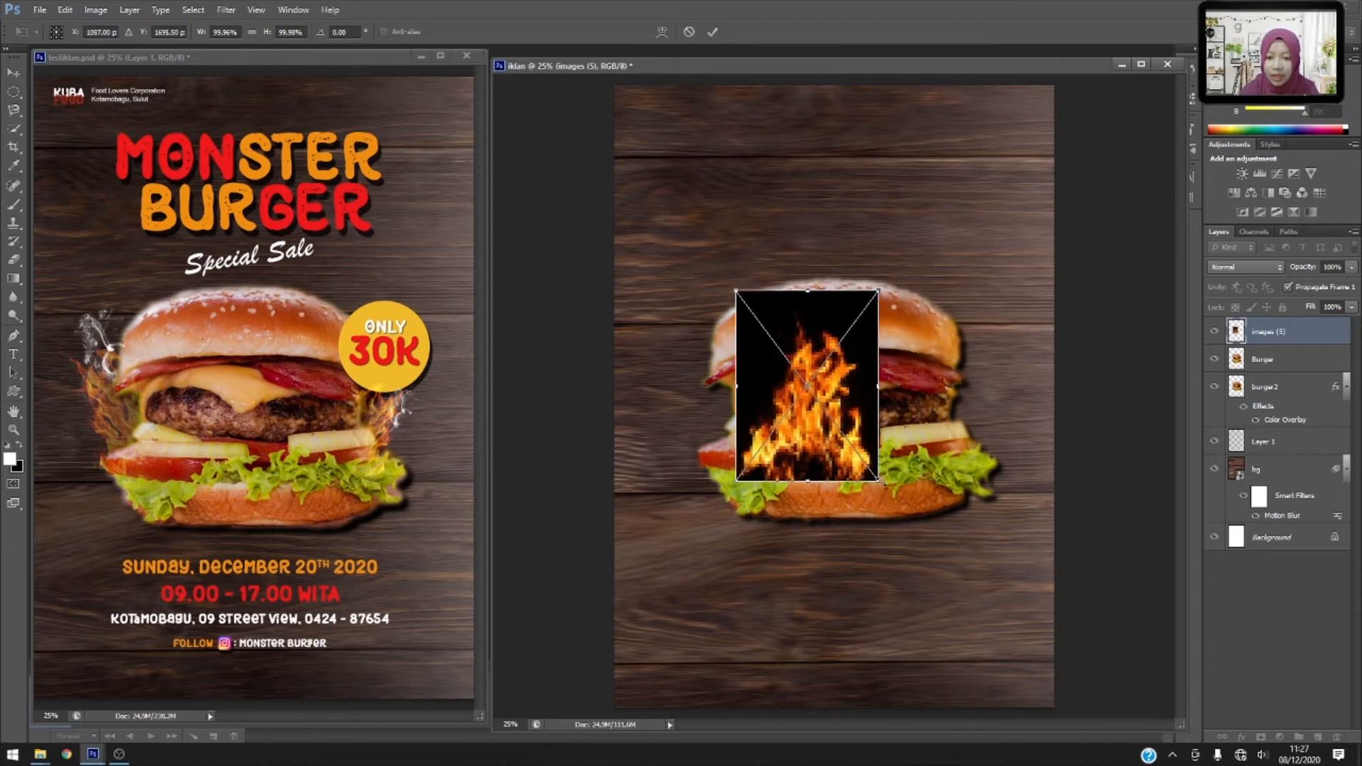
{"action": "left_click_drag", "start_coordinate": [879, 481], "coordinate": [860, 457]}
{"action": "left_click_drag", "start_coordinate": [822, 400], "coordinate": [756, 406]}
{"action": "left_click_drag", "start_coordinate": [807, 297], "coordinate": [762, 271]}
{"action": "mouse_move", "coordinate": [770, 426]}
{"action": "left_mouse_down"}
{"action": "mouse_move", "coordinate": [761, 435]}
{"action": "mouse_move", "coordinate": [766, 421]}
{"action": "left_mouse_up"}
{"action": "key", "text": "Return"}
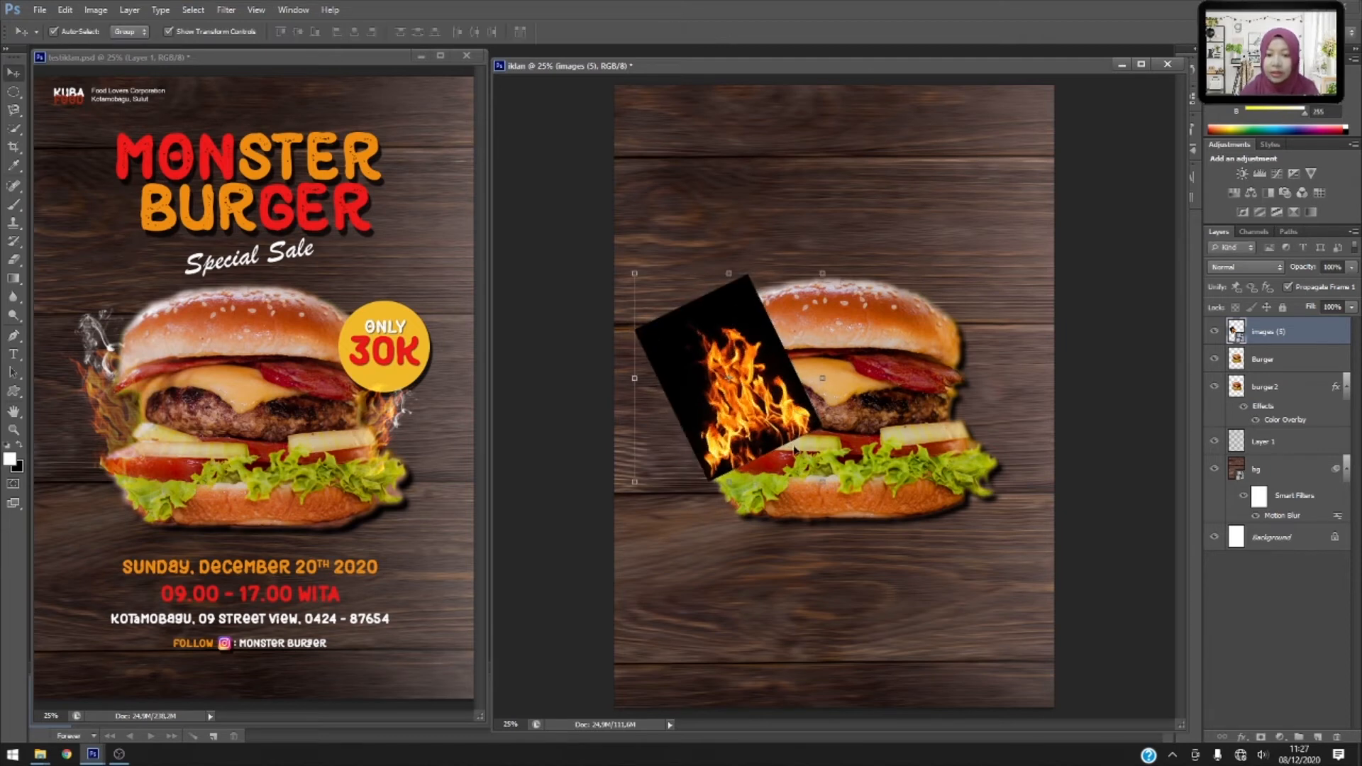
Set the flame layer's blend mode to Screen and shift the flame slightly further left on the burger's edge.
{"action": "left_click", "coordinate": [1257, 269]}
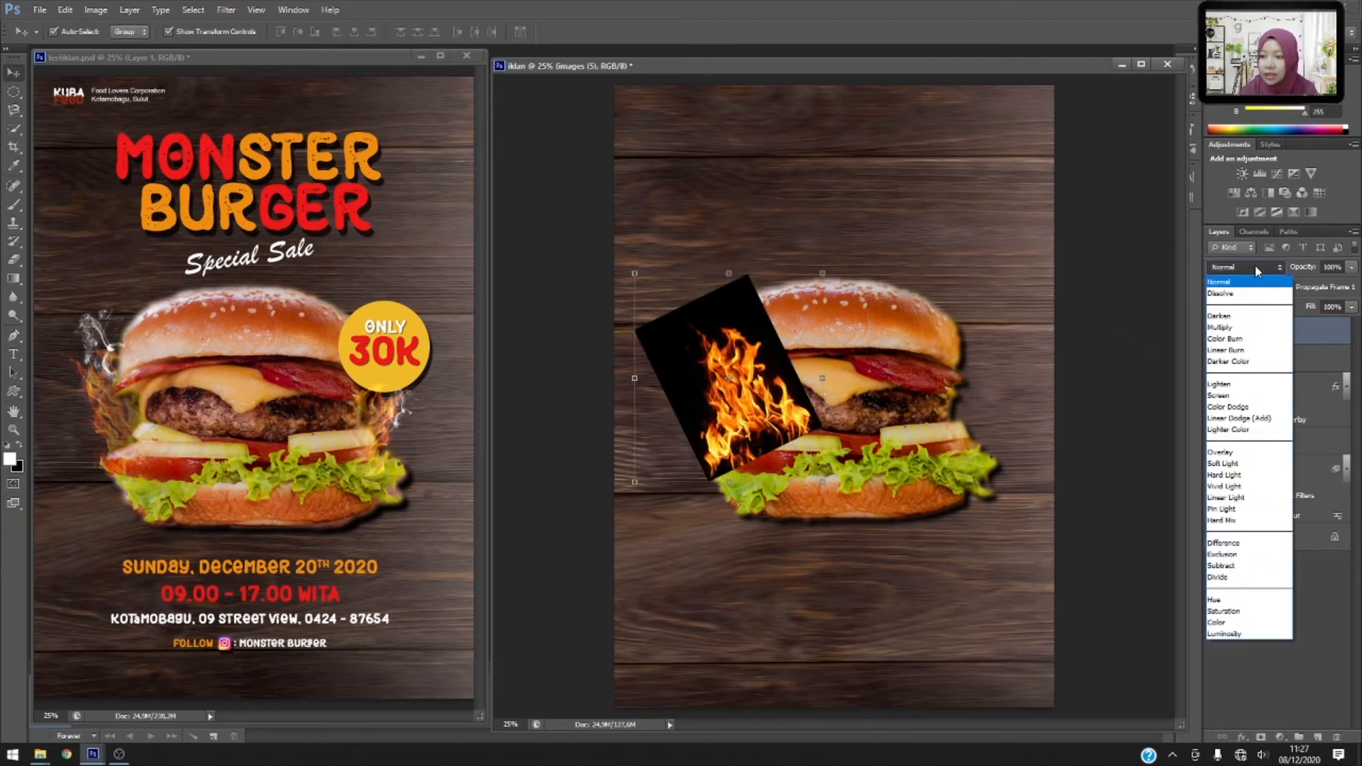
{"action": "left_click", "coordinate": [1235, 397]}
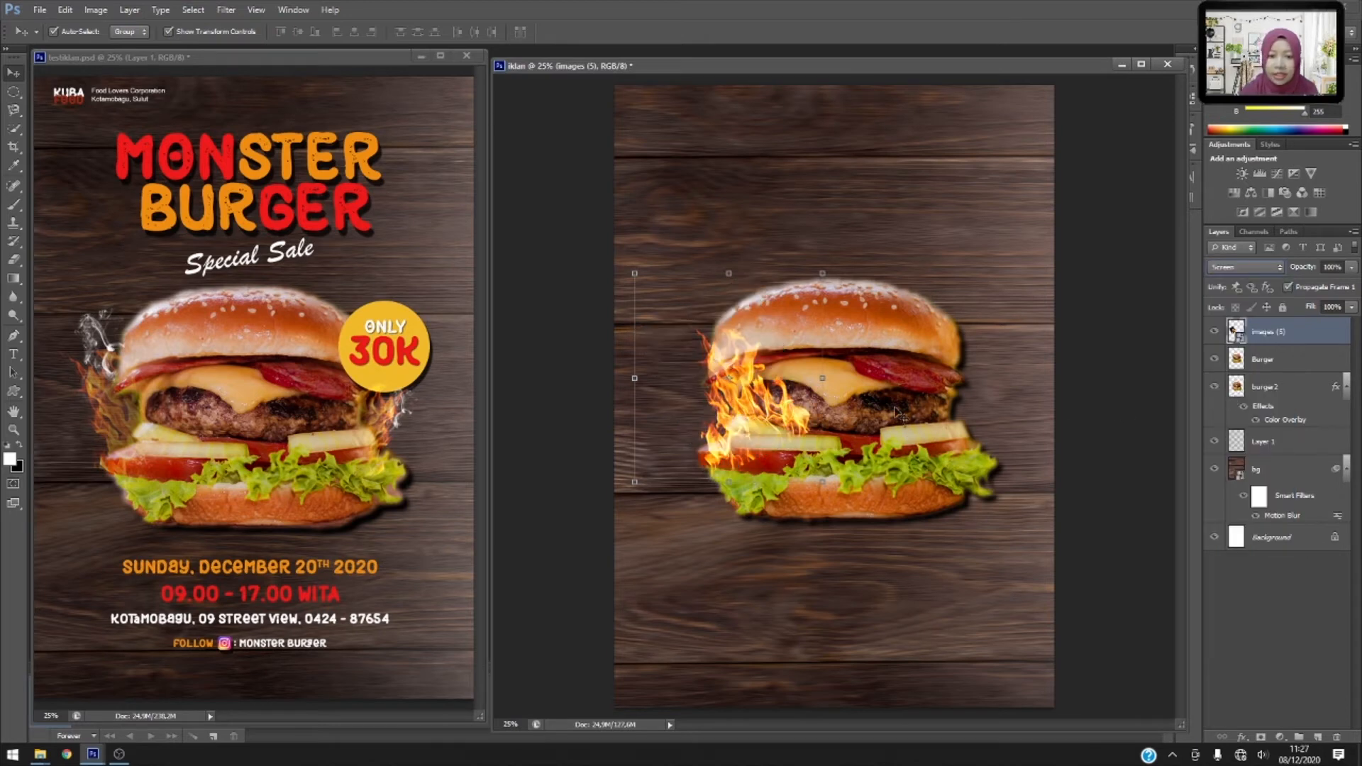
{"action": "left_click_drag", "start_coordinate": [741, 415], "coordinate": [731, 416]}
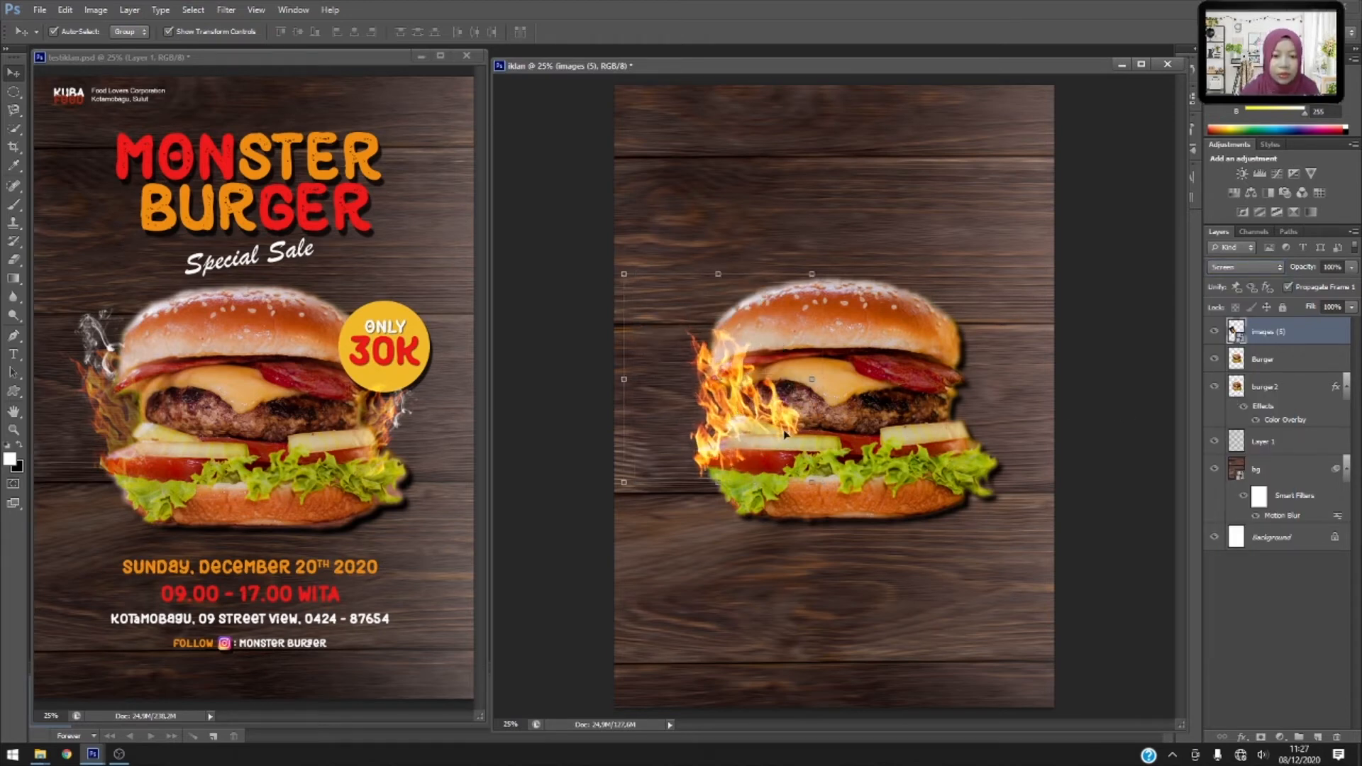
Rasterize the flame layer and softly erase the flame where it overlaps the burger, using a large low-opacity Eraser.
{"action": "left_click", "coordinate": [14, 263]}
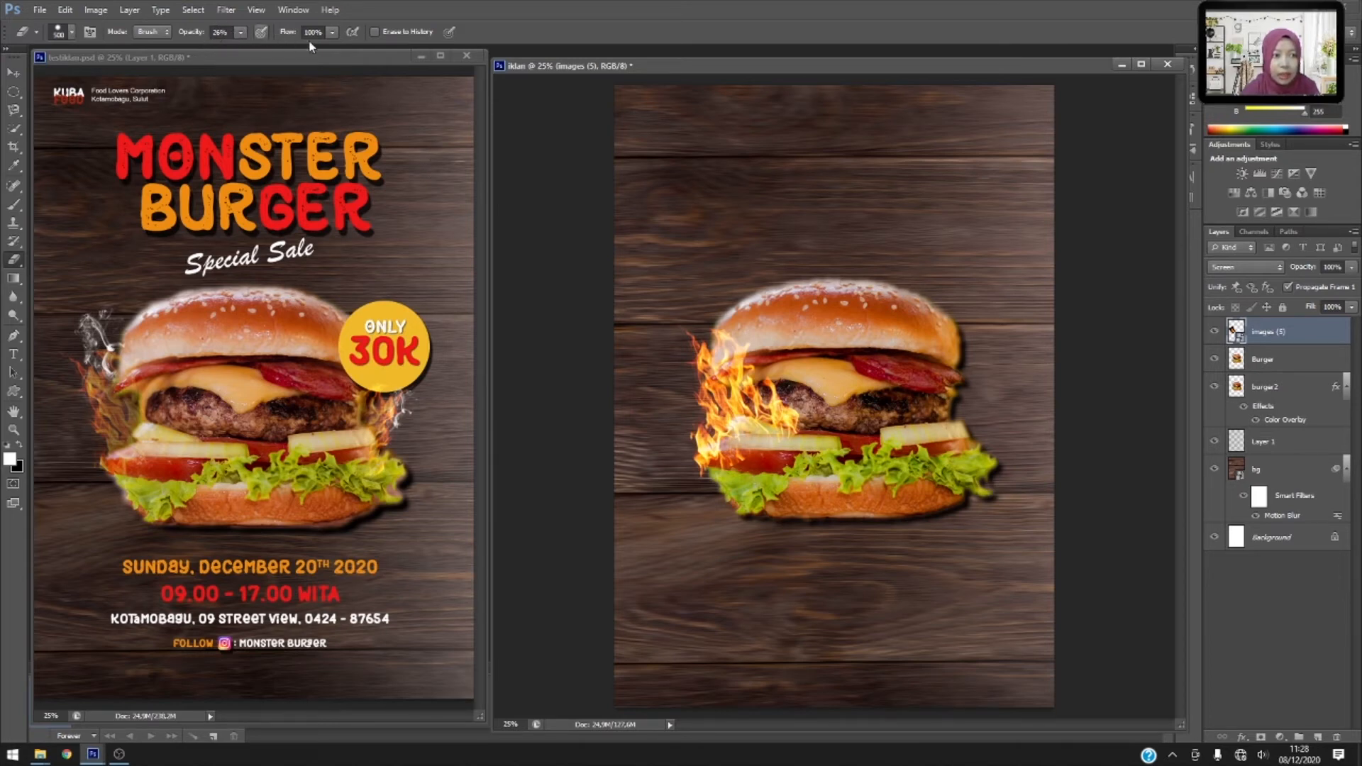
{"action": "left_click", "coordinate": [758, 403]}
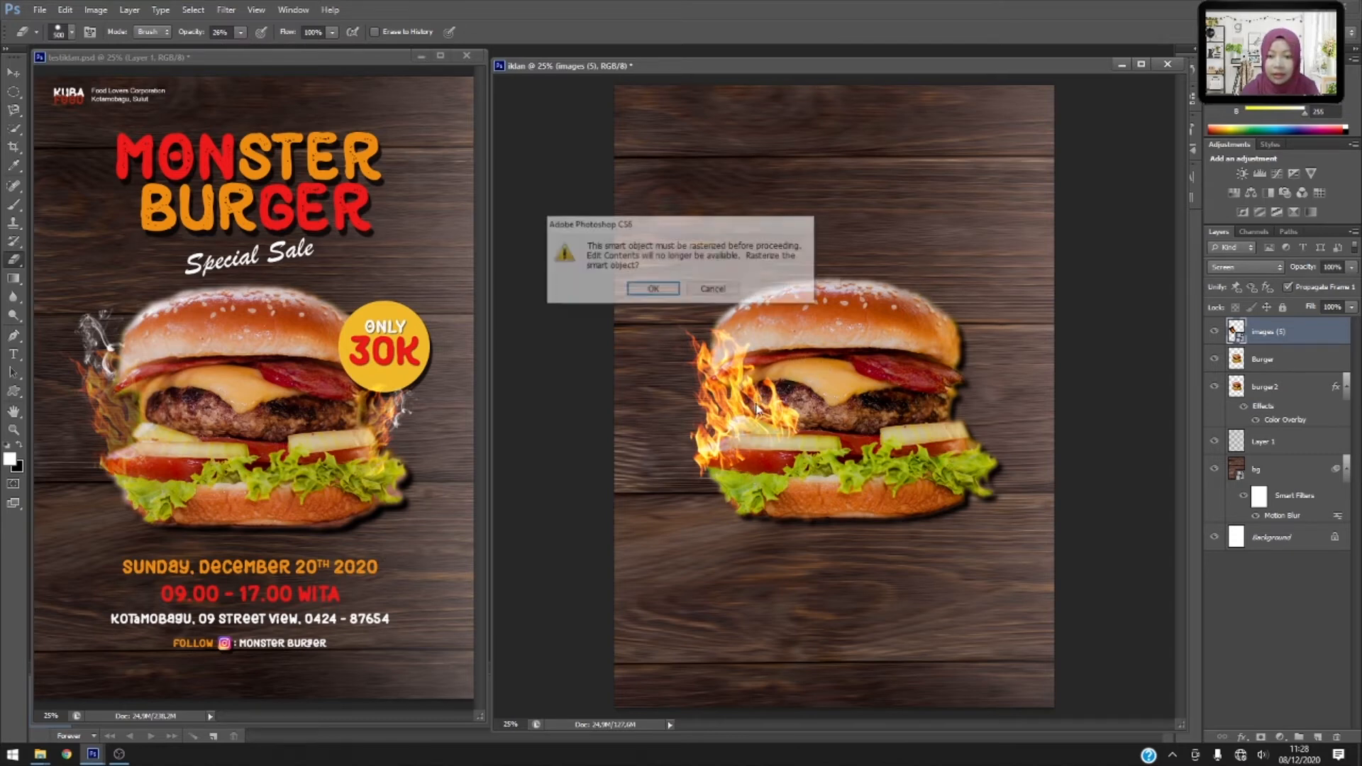
{"action": "left_click", "coordinate": [639, 293]}
{"action": "mouse_move", "coordinate": [702, 365]}
{"action": "left_mouse_down"}
{"action": "mouse_move", "coordinate": [741, 426]}
{"action": "mouse_move", "coordinate": [802, 387]}
{"action": "mouse_move", "coordinate": [759, 397]}
{"action": "mouse_move", "coordinate": [794, 412]}
{"action": "mouse_move", "coordinate": [700, 497]}
{"action": "mouse_move", "coordinate": [663, 487]}
{"action": "mouse_move", "coordinate": [843, 398]}
{"action": "left_mouse_up"}
{"action": "key", "text": "bracketleft"}
{"action": "key", "text": "bracketleft"}
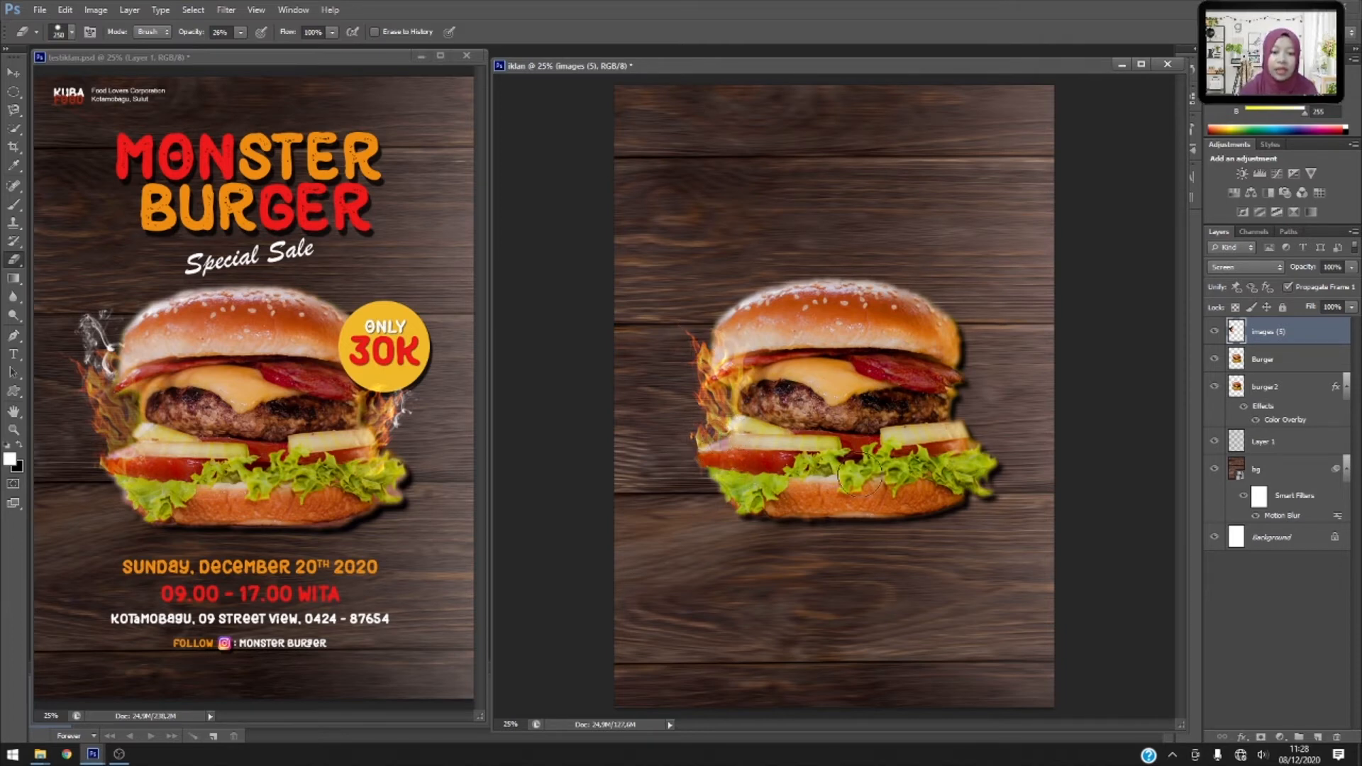
Duplicate the flame layer and move the copy to the burger's right edge.
{"action": "key", "text": "v"}
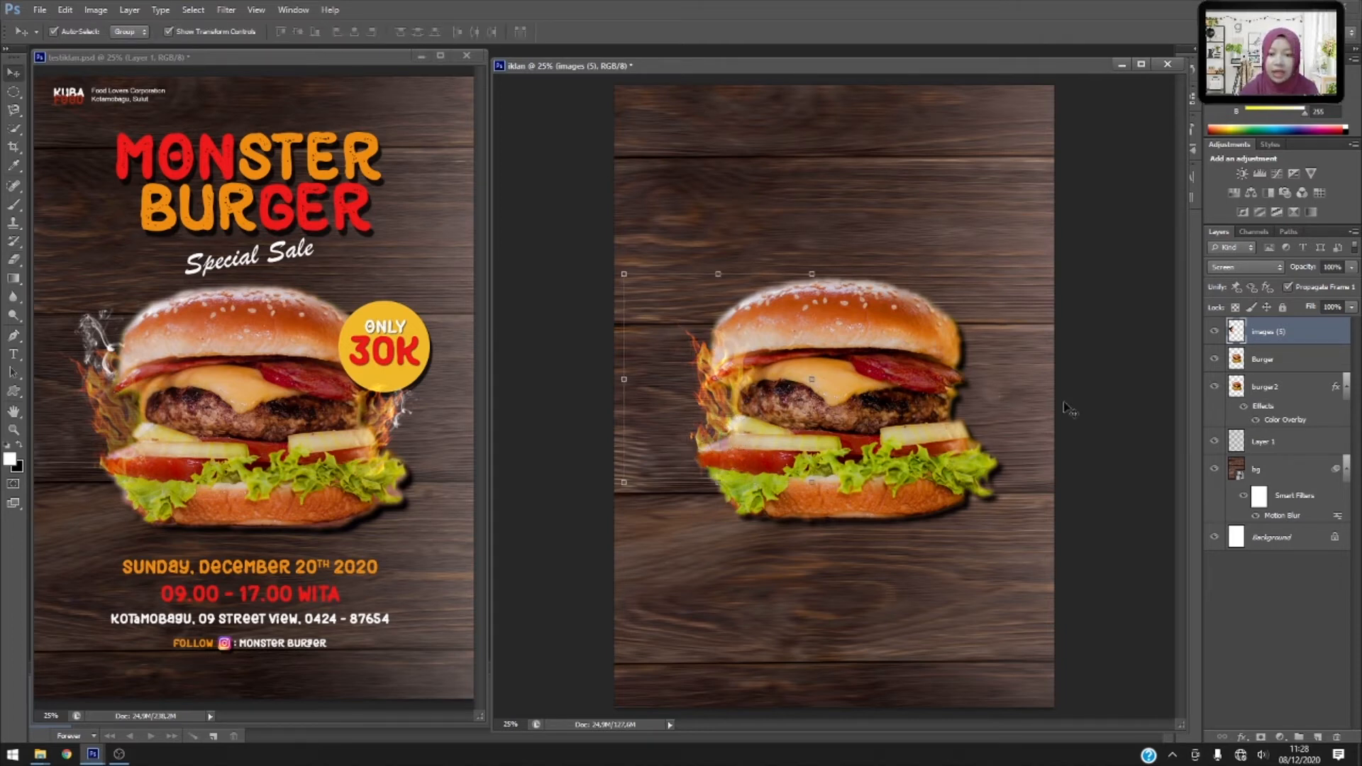
{"action": "left_click", "coordinate": [1130, 426]}
{"action": "left_click", "coordinate": [725, 387]}
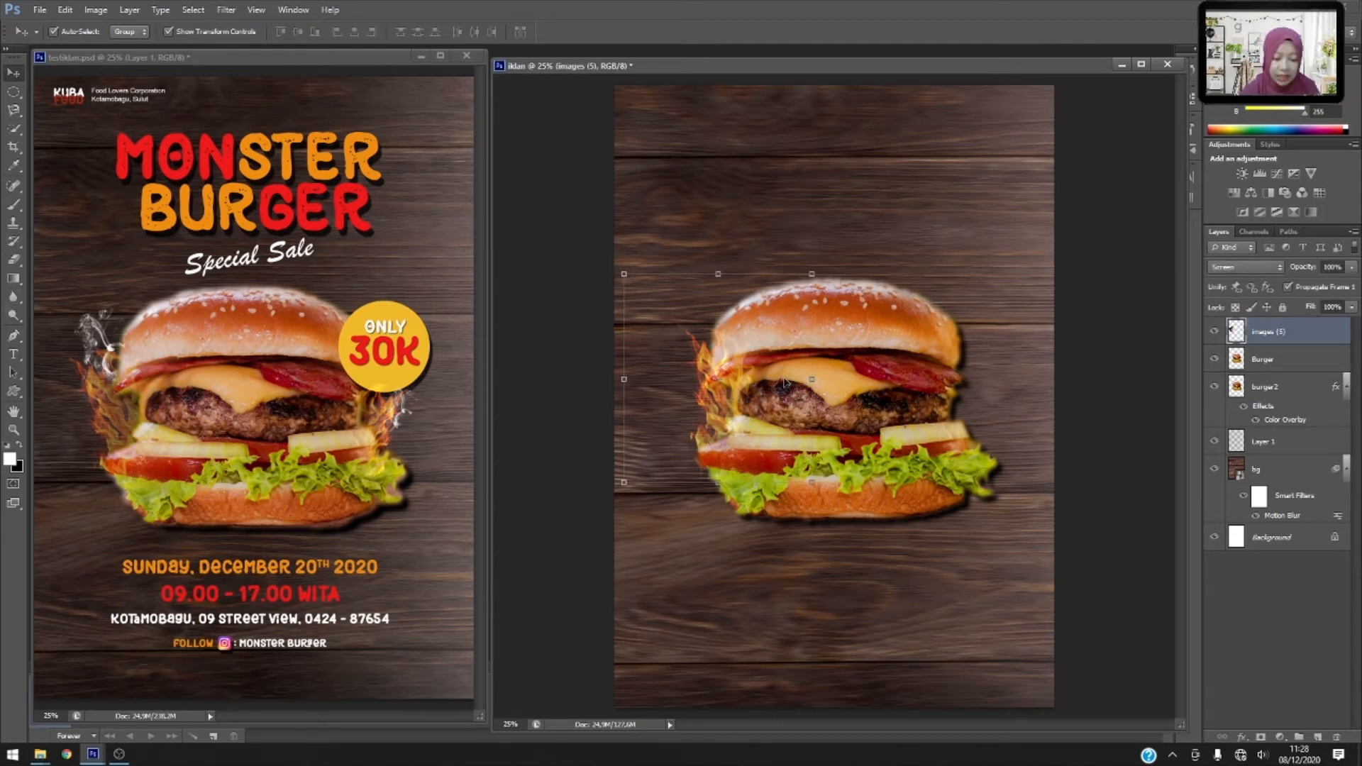
{"action": "key", "text": "ctrl+j"}
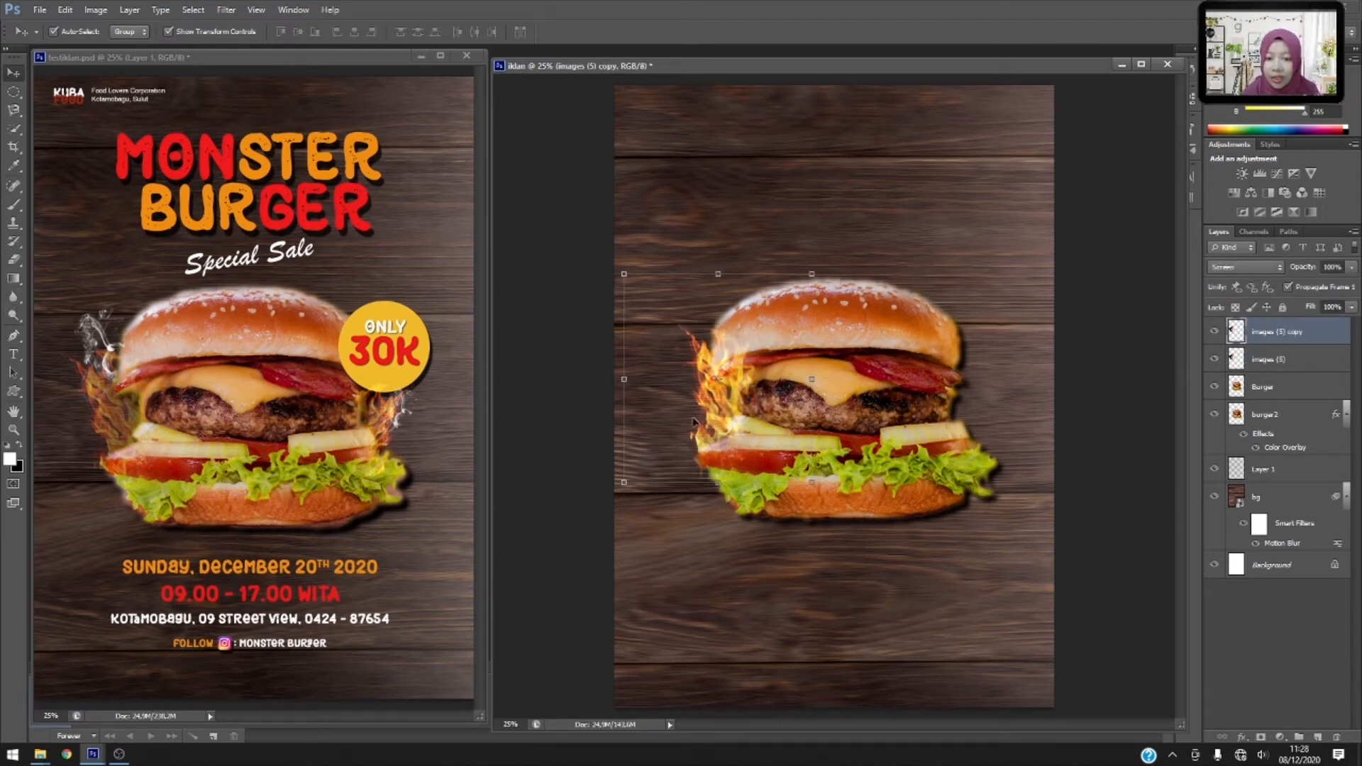
{"action": "left_click_drag", "start_coordinate": [727, 407], "coordinate": [972, 406]}
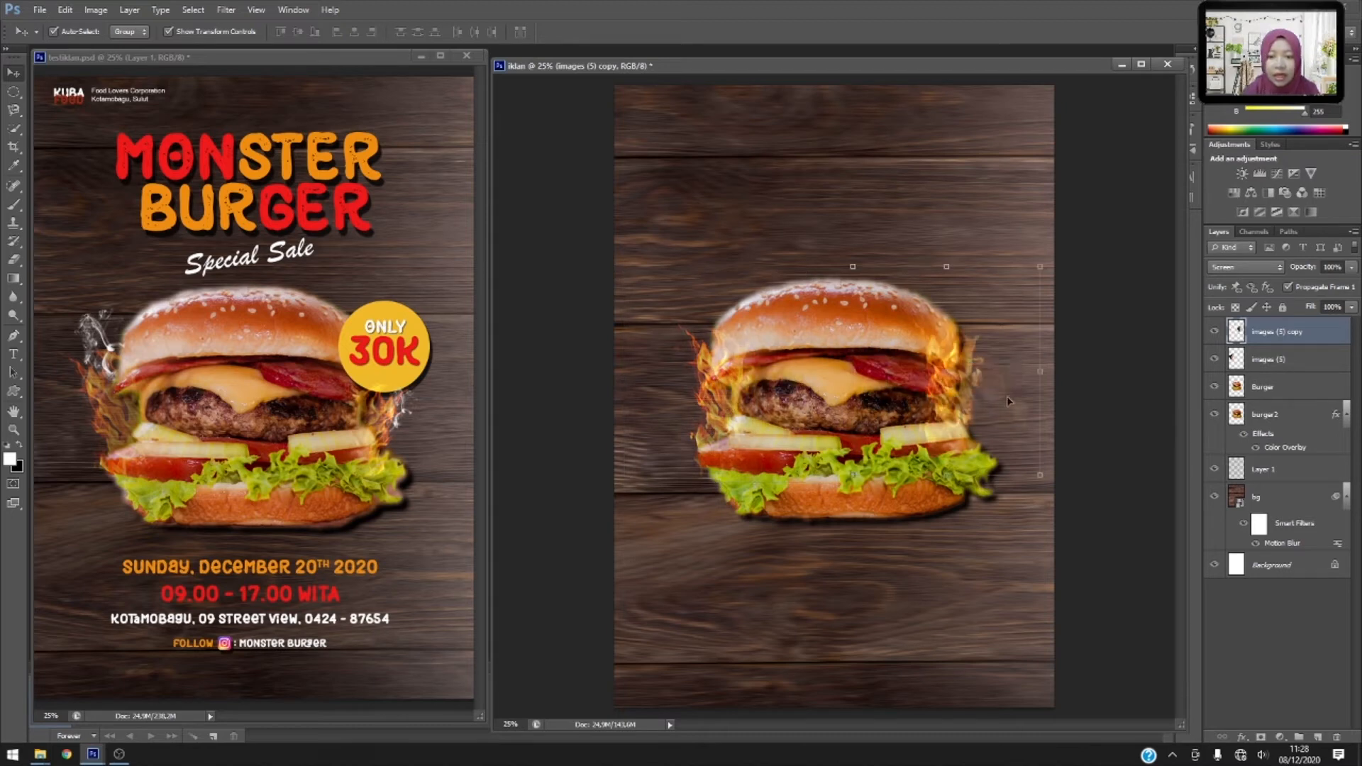
Flip the flame copy horizontally and reposition it along the burger's right edge.
{"action": "left_click", "coordinate": [65, 9]}
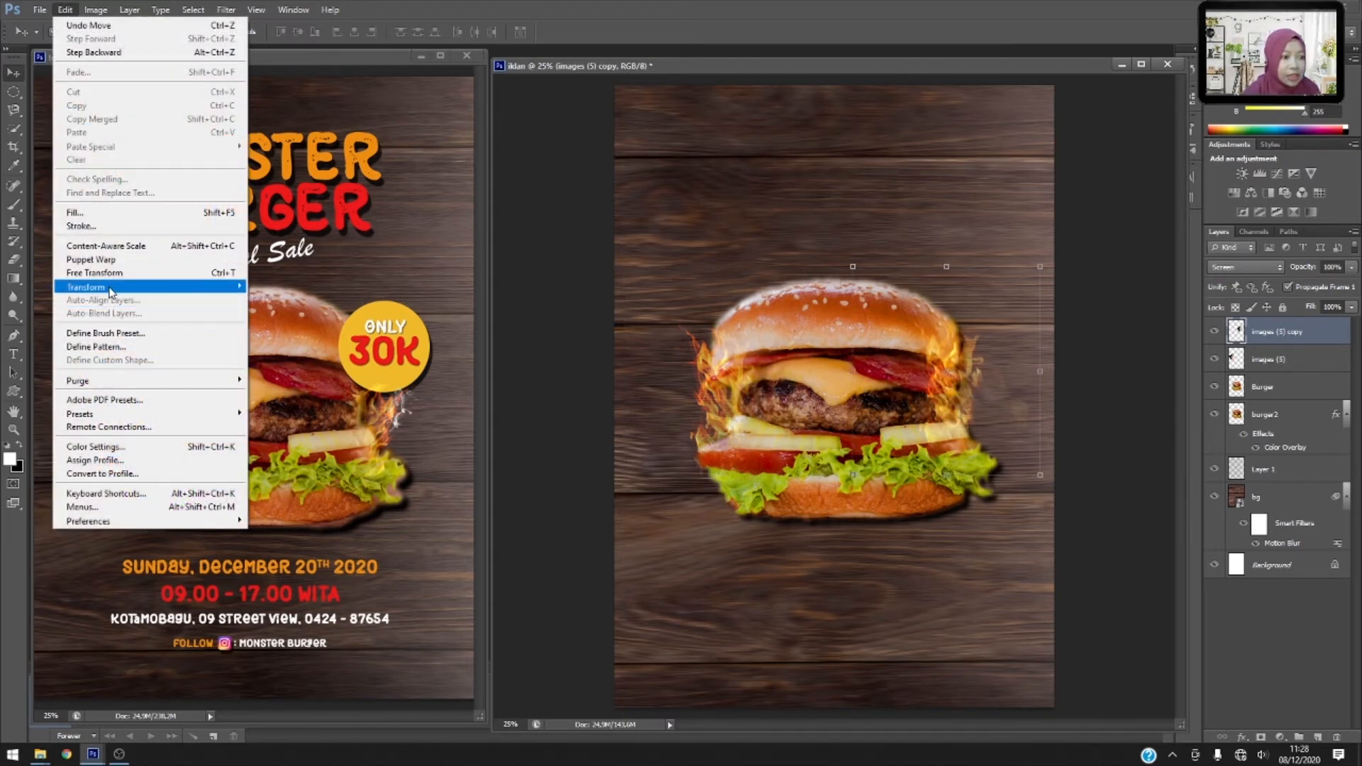
{"action": "mouse_move", "coordinate": [142, 287]}
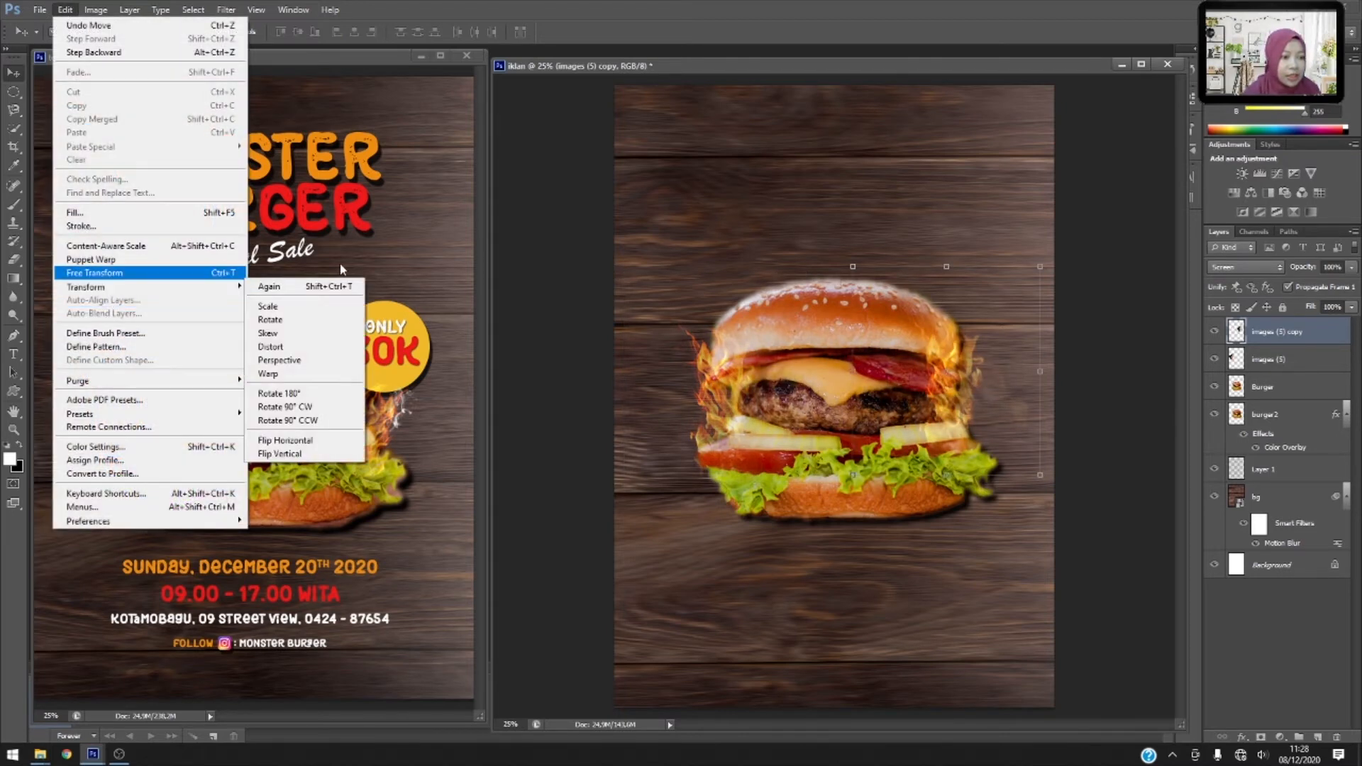
{"action": "left_click", "coordinate": [307, 440]}
{"action": "left_click_drag", "start_coordinate": [905, 388], "coordinate": [950, 423]}
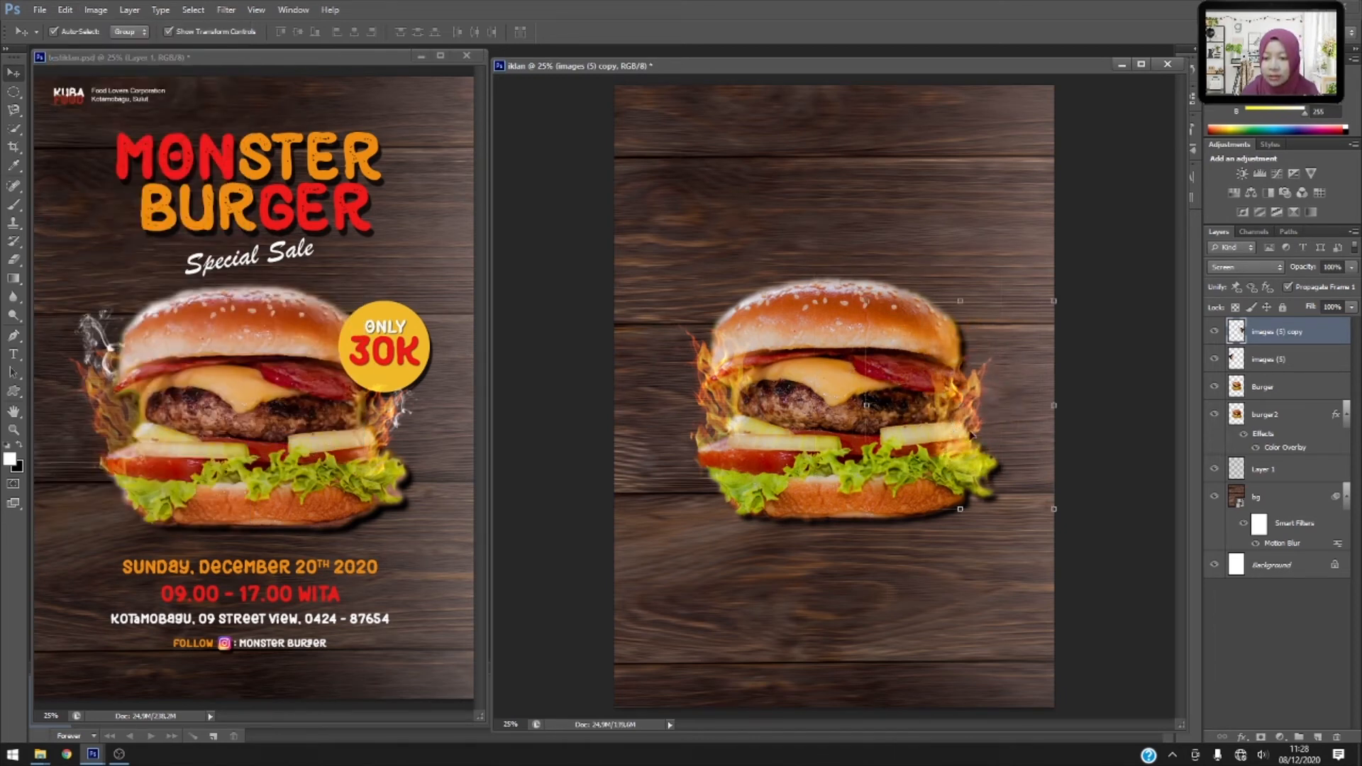
Scale the flipped flame copy down slightly and fine-tune its position beside the burger's right edge.
{"action": "left_click_drag", "start_coordinate": [1053, 509], "coordinate": [1016, 465]}
{"action": "mouse_move", "coordinate": [948, 403]}
{"action": "left_mouse_down"}
{"action": "mouse_move", "coordinate": [965, 404]}
{"action": "mouse_move", "coordinate": [951, 399]}
{"action": "left_mouse_up"}
{"action": "key", "text": "Return"}
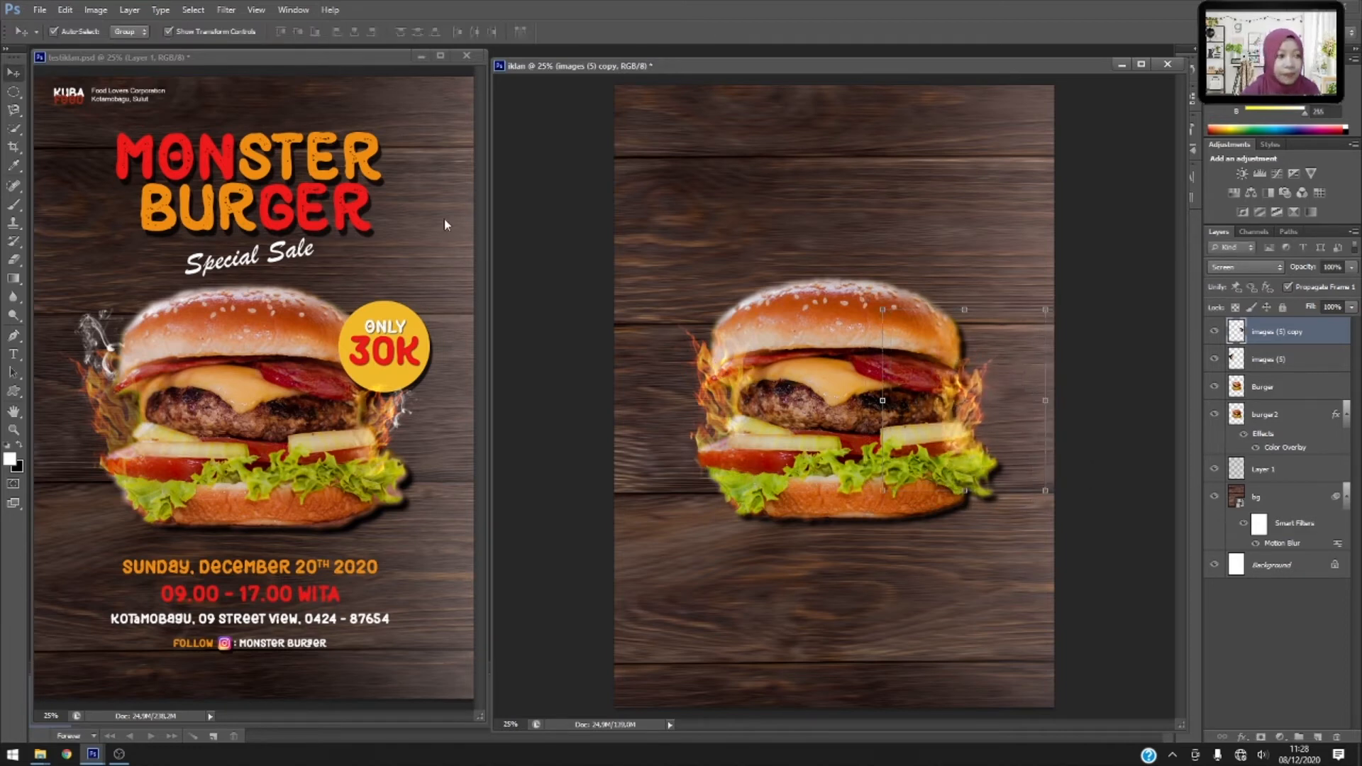
Softly erase the inner part of the right flame where it covers the burger patty and onion.
{"action": "left_click", "coordinate": [12, 259]}
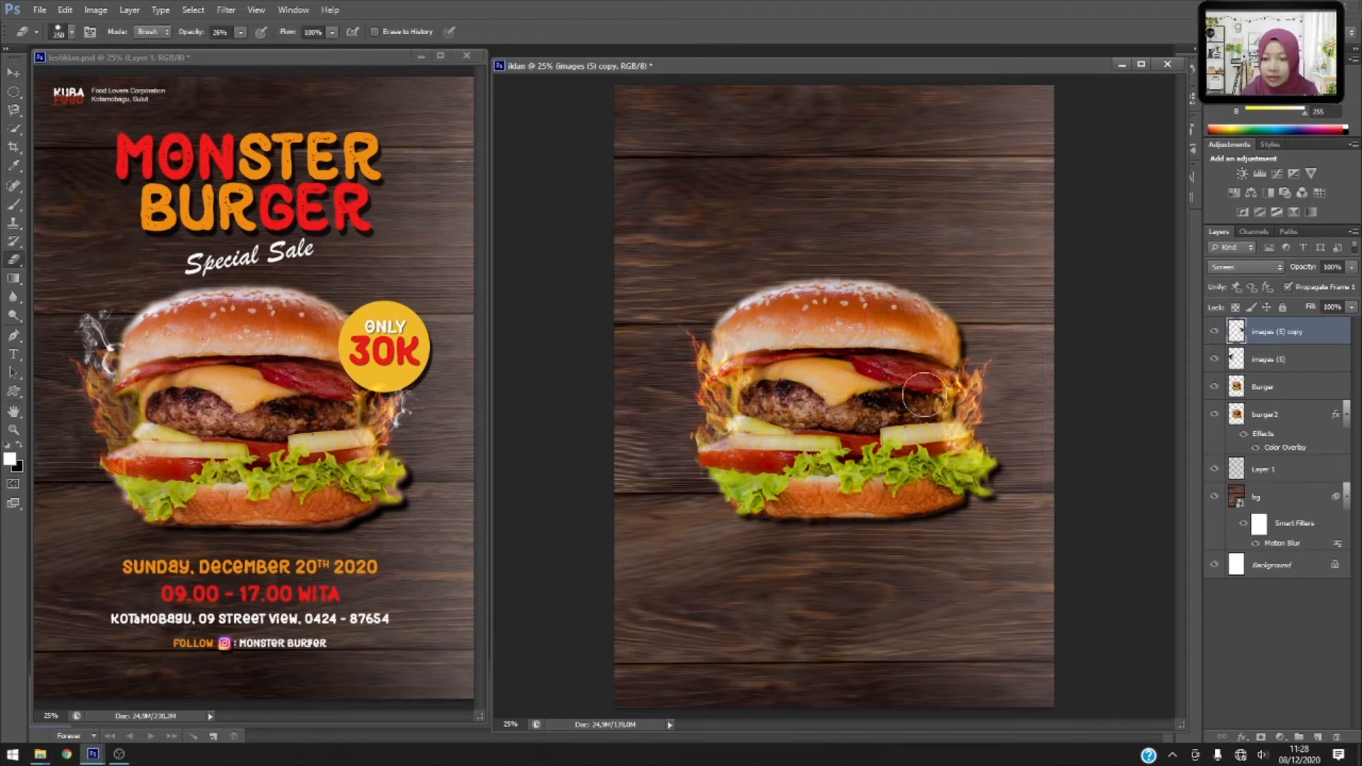
{"action": "mouse_move", "coordinate": [935, 403]}
{"action": "left_mouse_down"}
{"action": "mouse_move", "coordinate": [940, 447]}
{"action": "mouse_move", "coordinate": [920, 391]}
{"action": "mouse_move", "coordinate": [946, 440]}
{"action": "left_mouse_up"}
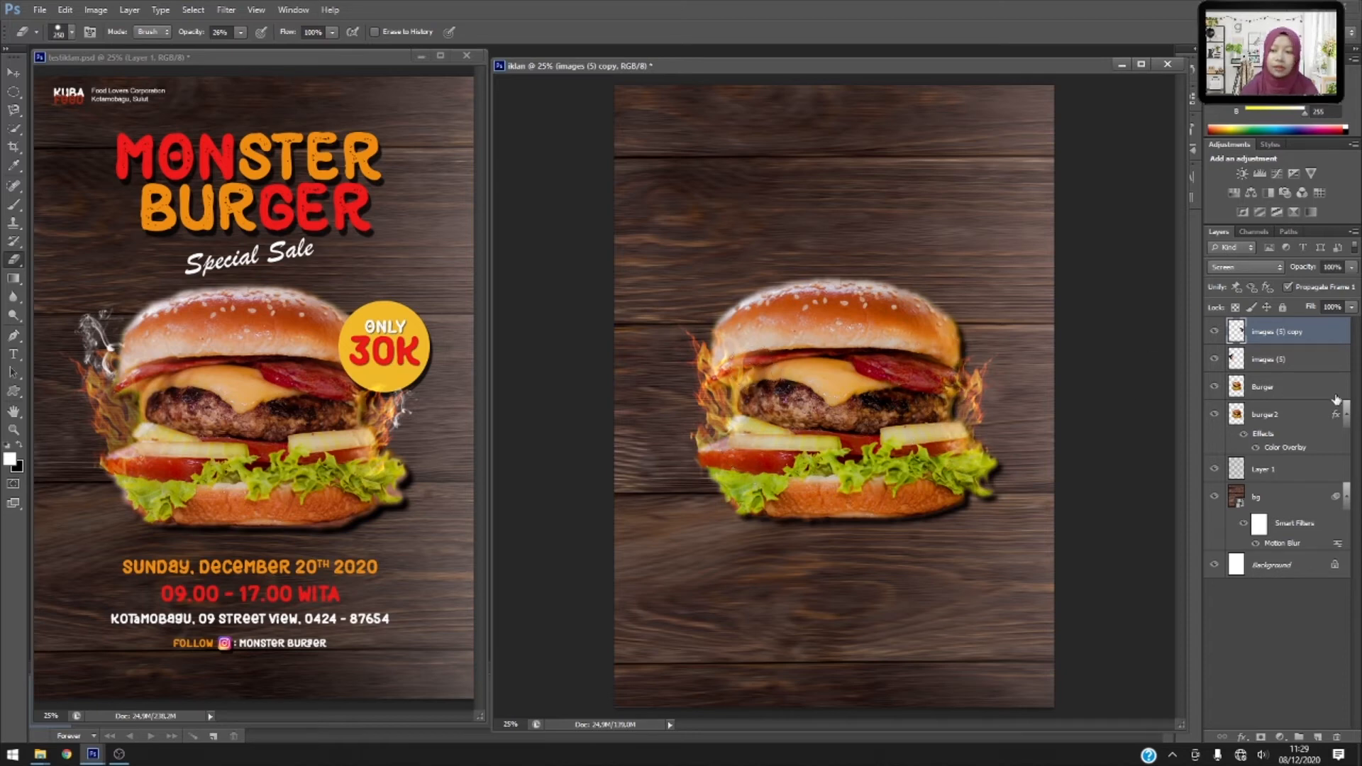
{"action": "left_click", "coordinate": [1301, 357]}
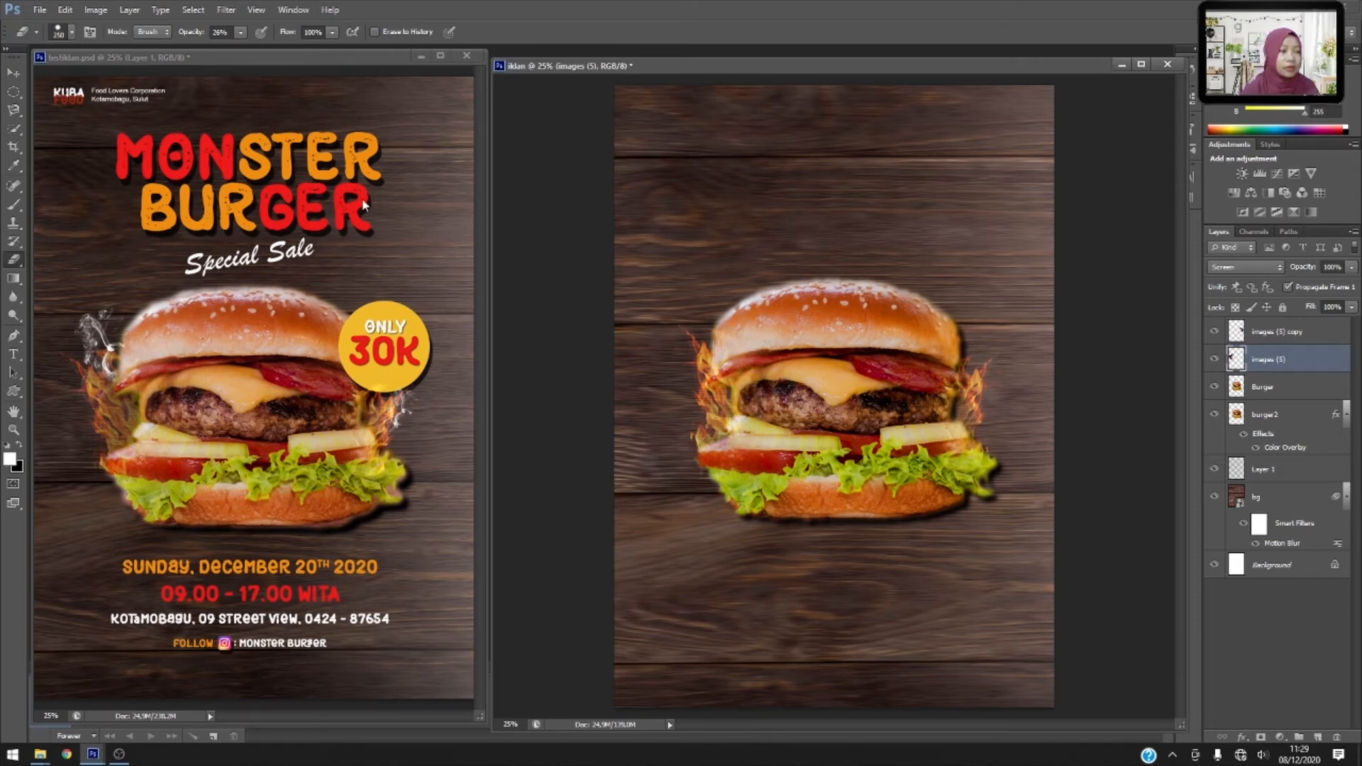
{"action": "left_click", "coordinate": [15, 76]}
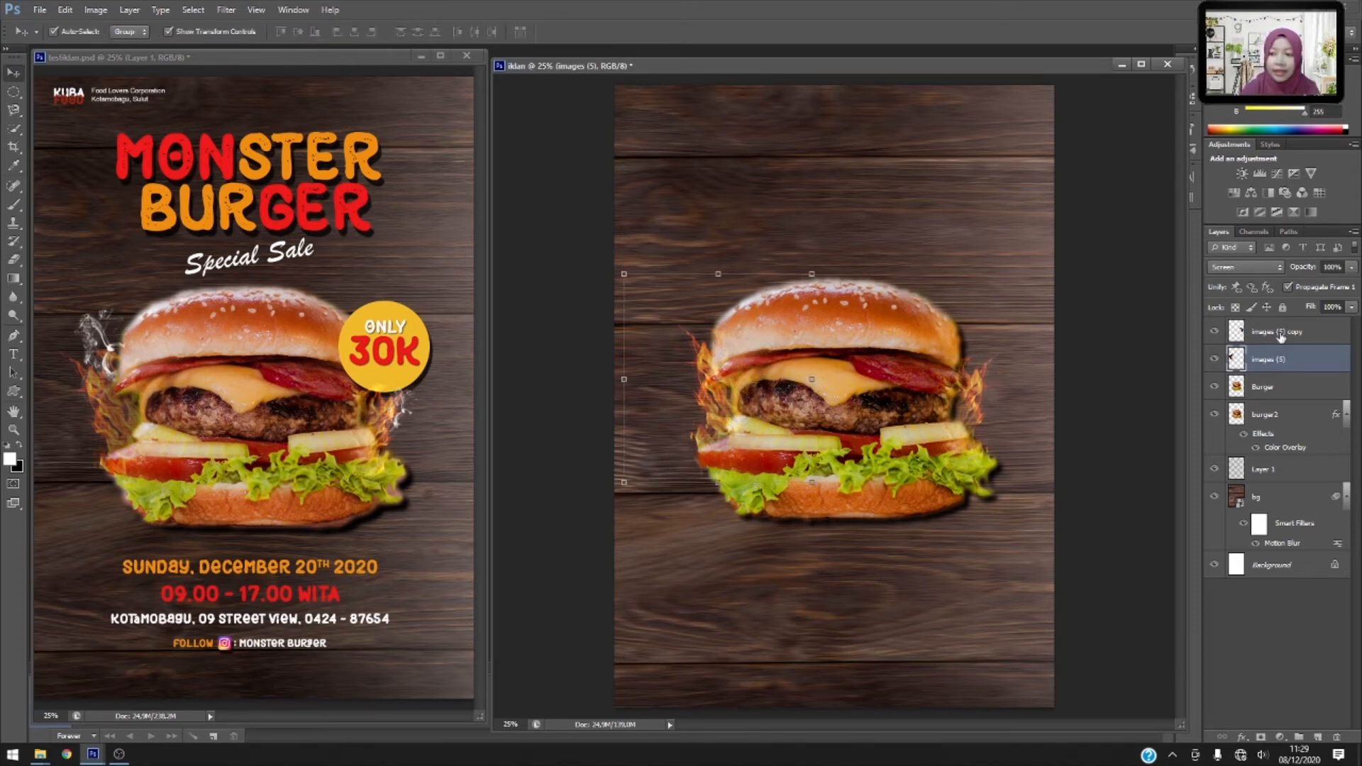
{"action": "left_click", "coordinate": [1281, 335]}
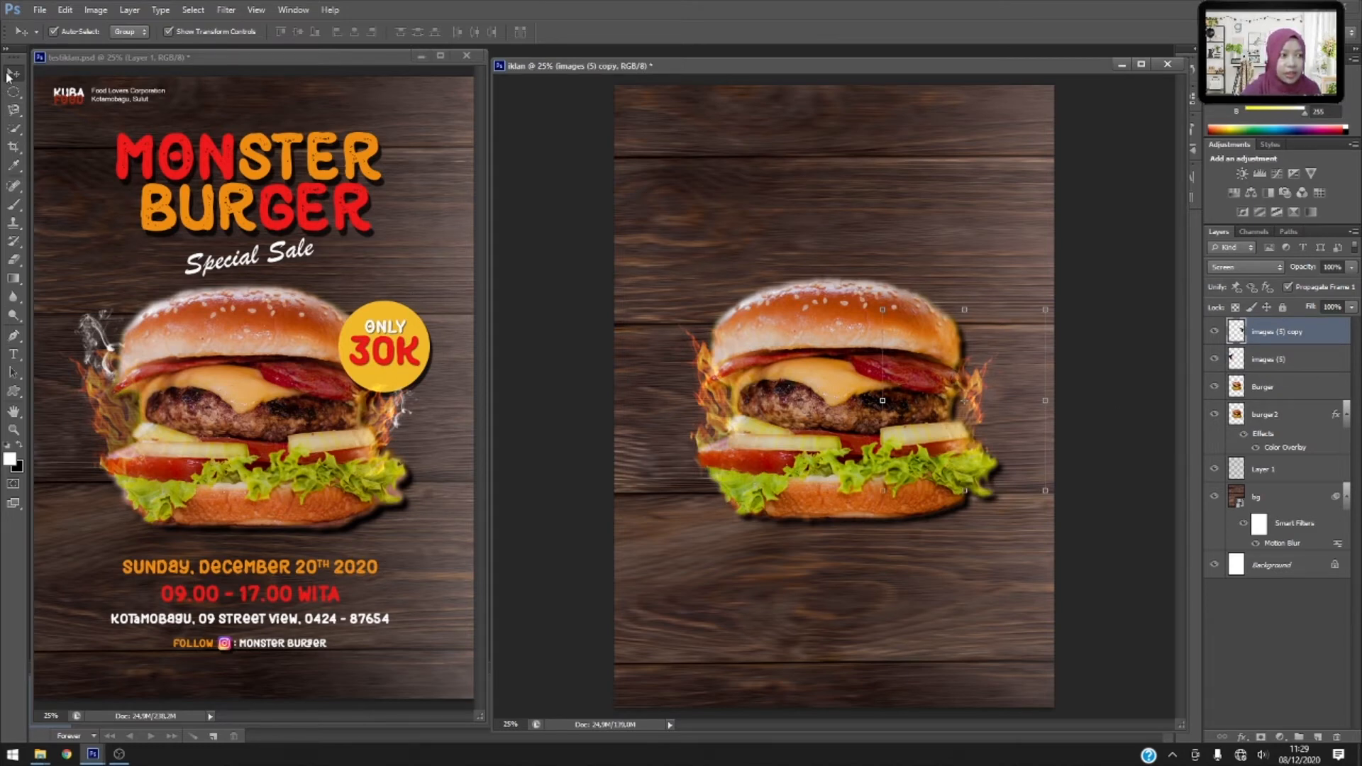
{"action": "left_click", "coordinate": [596, 398]}
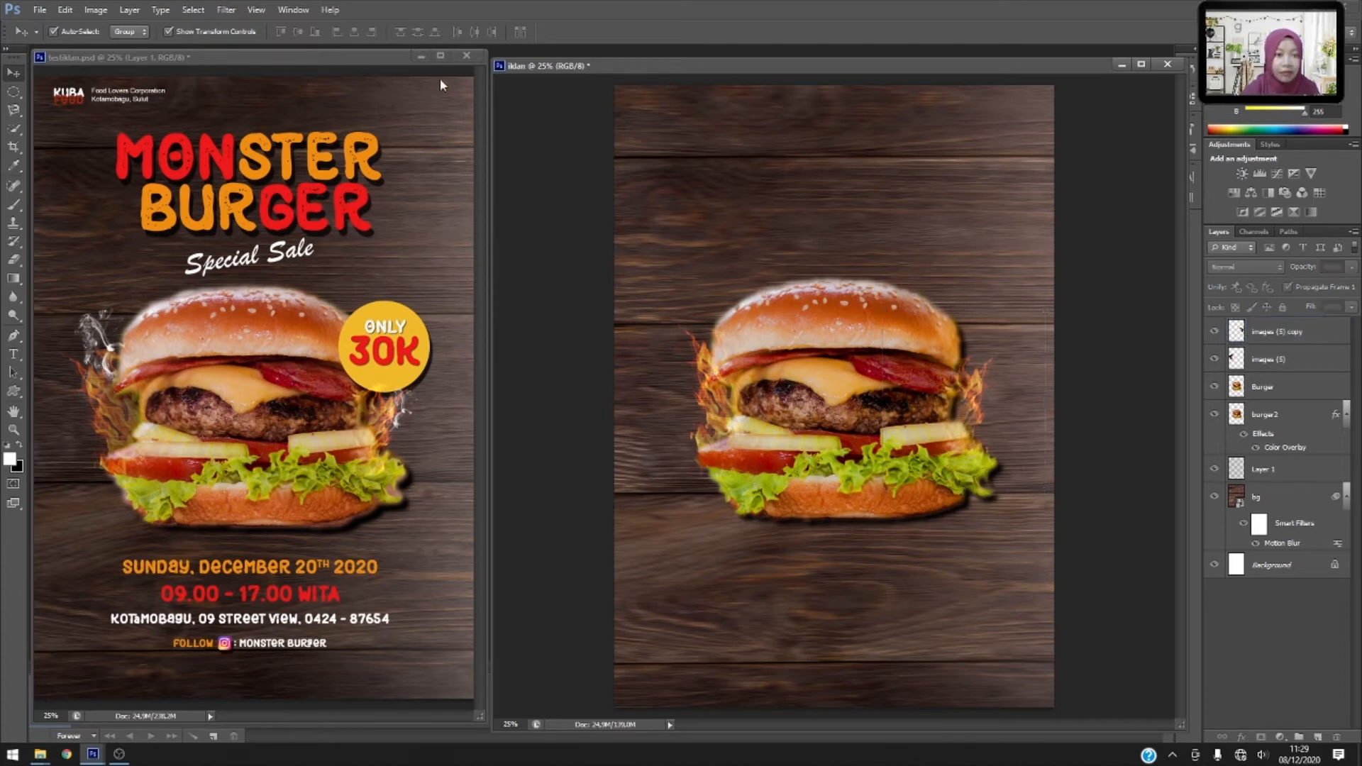
Place the smoke image whose file name starts with f1fb38e9e0a7ee3 into the poster document.
{"action": "left_click", "coordinate": [38, 11]}
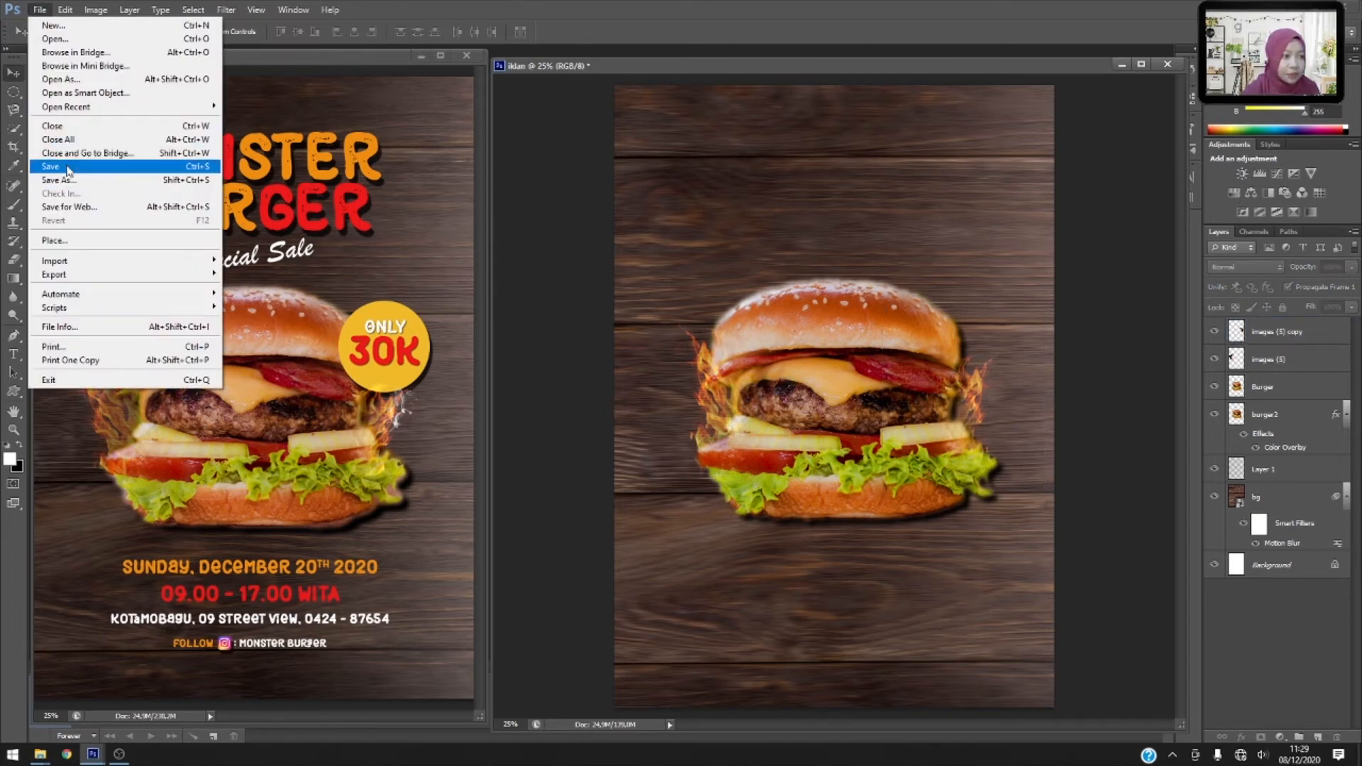
{"action": "left_click", "coordinate": [55, 241]}
{"action": "left_click", "coordinate": [557, 327]}
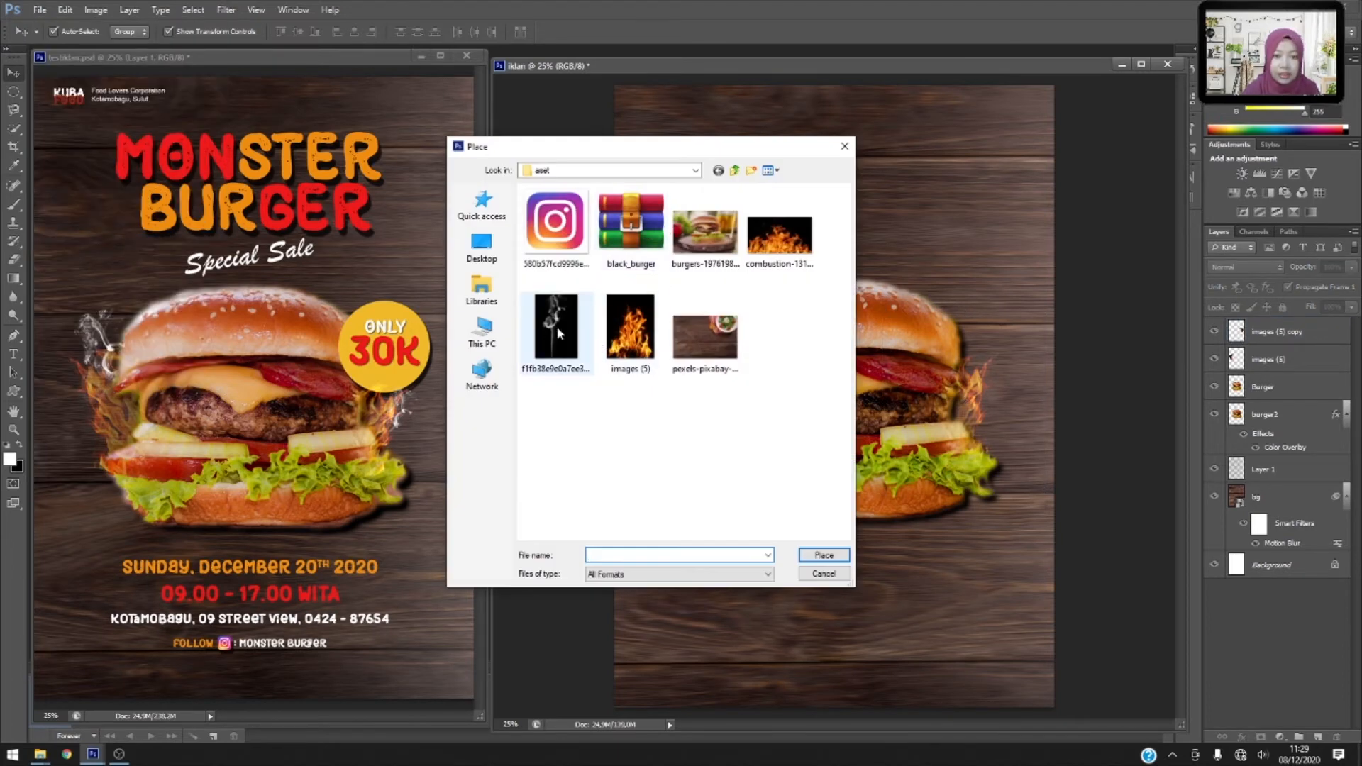
{"action": "left_click", "coordinate": [825, 555]}
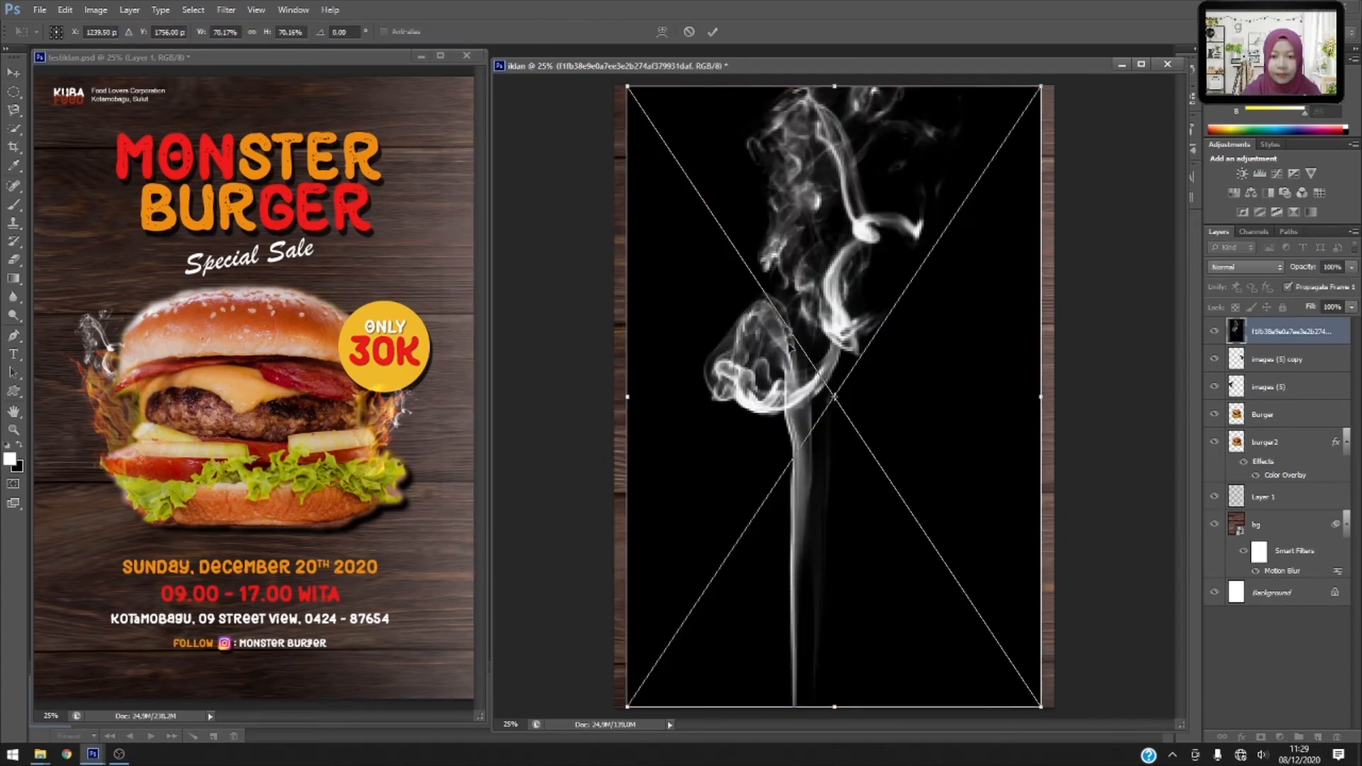
Scale the smoke image to about 13%, rotate it about -16° and position it over the burger's left edge.
{"action": "left_click_drag", "start_coordinate": [626, 85], "coordinate": [704, 325]}
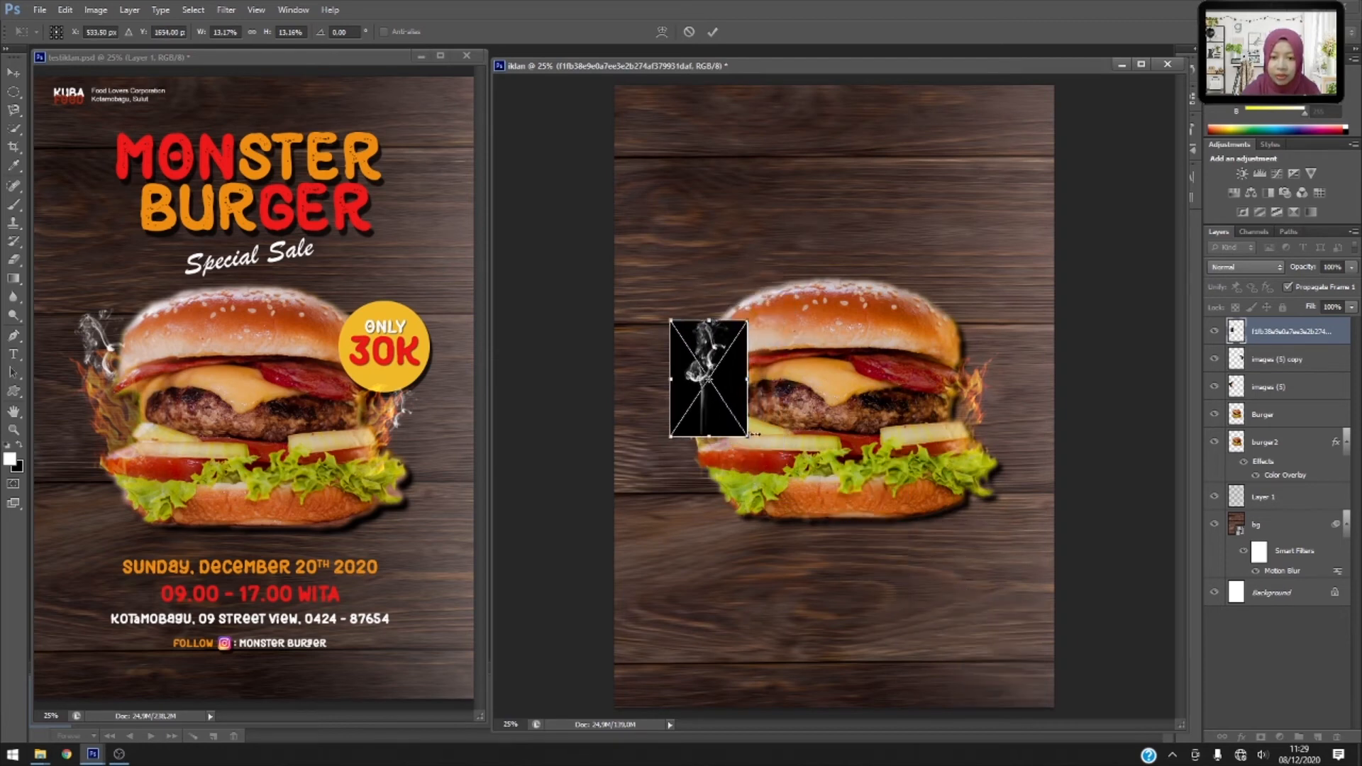
{"action": "left_click_drag", "start_coordinate": [758, 443], "coordinate": [773, 426]}
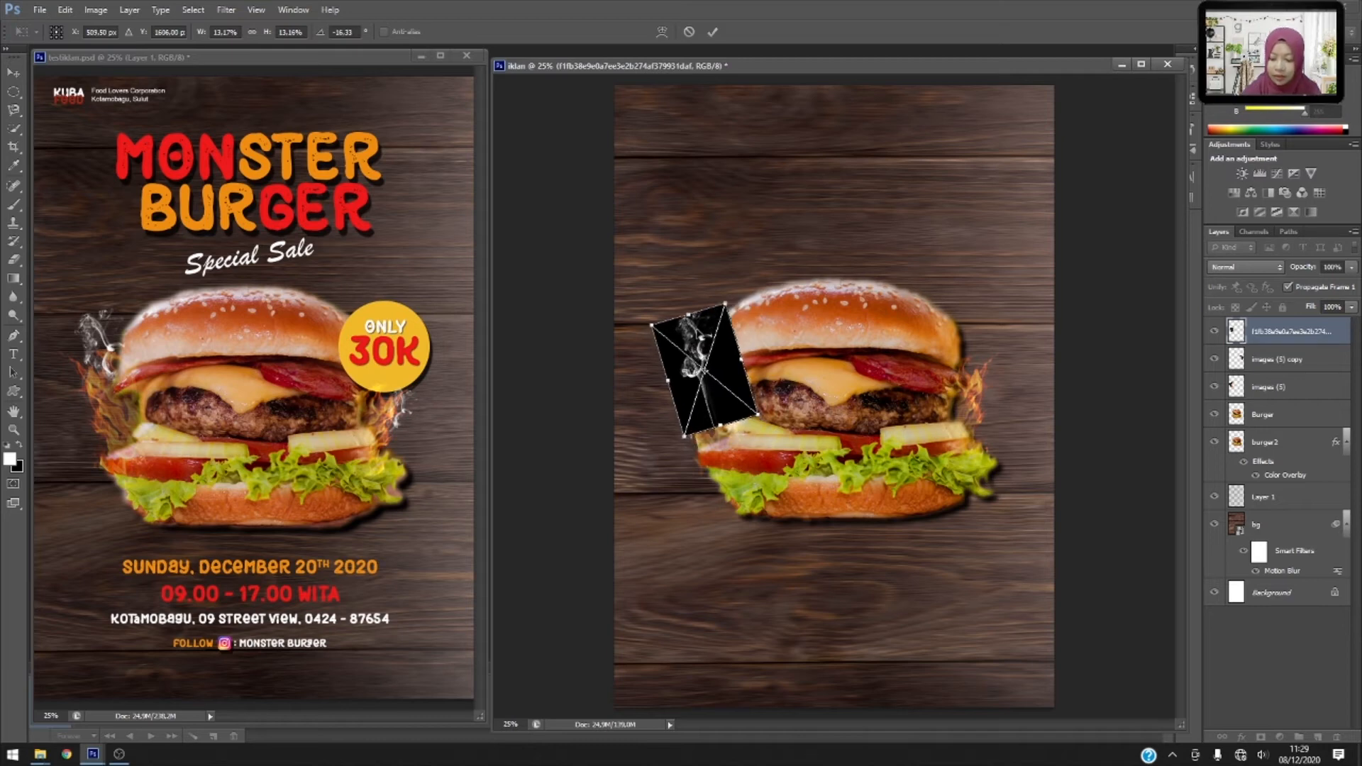
{"action": "key", "text": "Return"}
Set the smoke layer's blend mode to Screen and move the smoke slightly up beside the top bun.
{"action": "left_click", "coordinate": [1252, 270]}
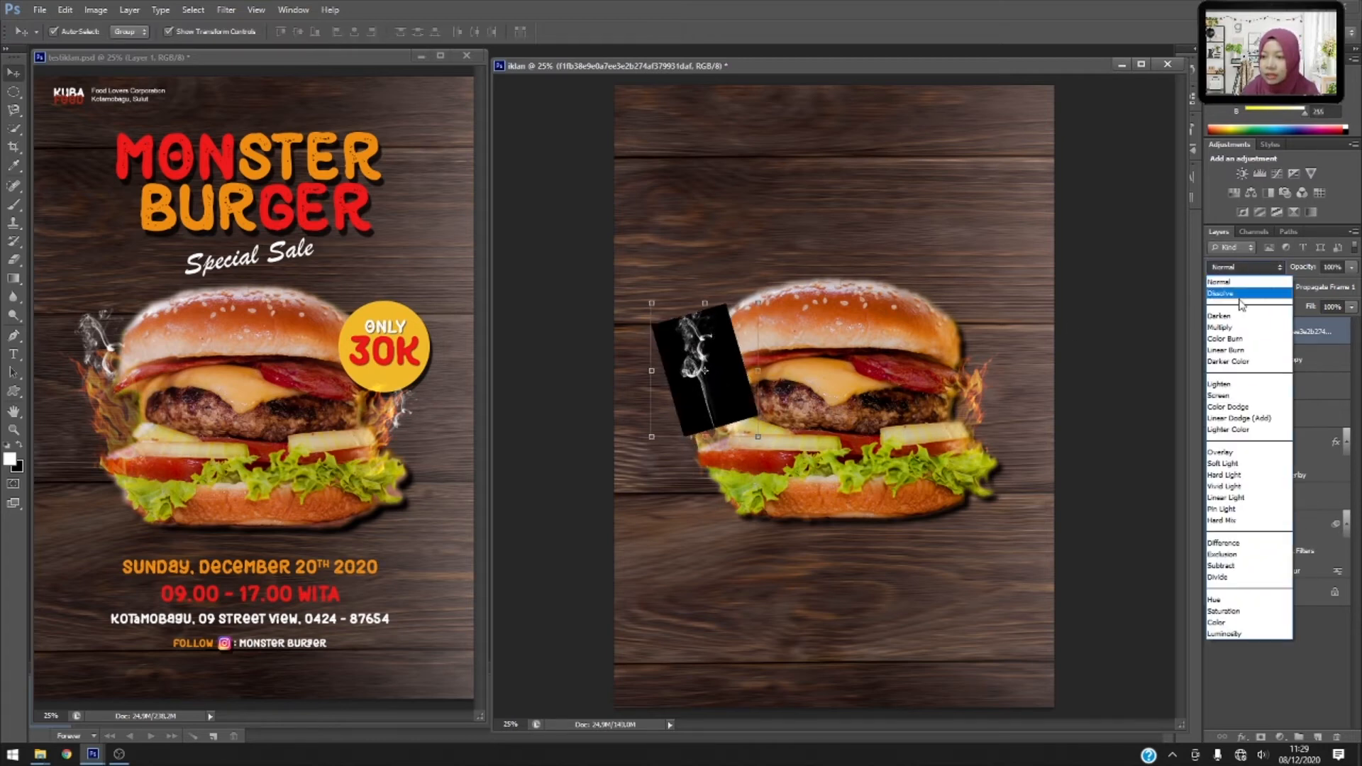
{"action": "left_click", "coordinate": [1246, 397]}
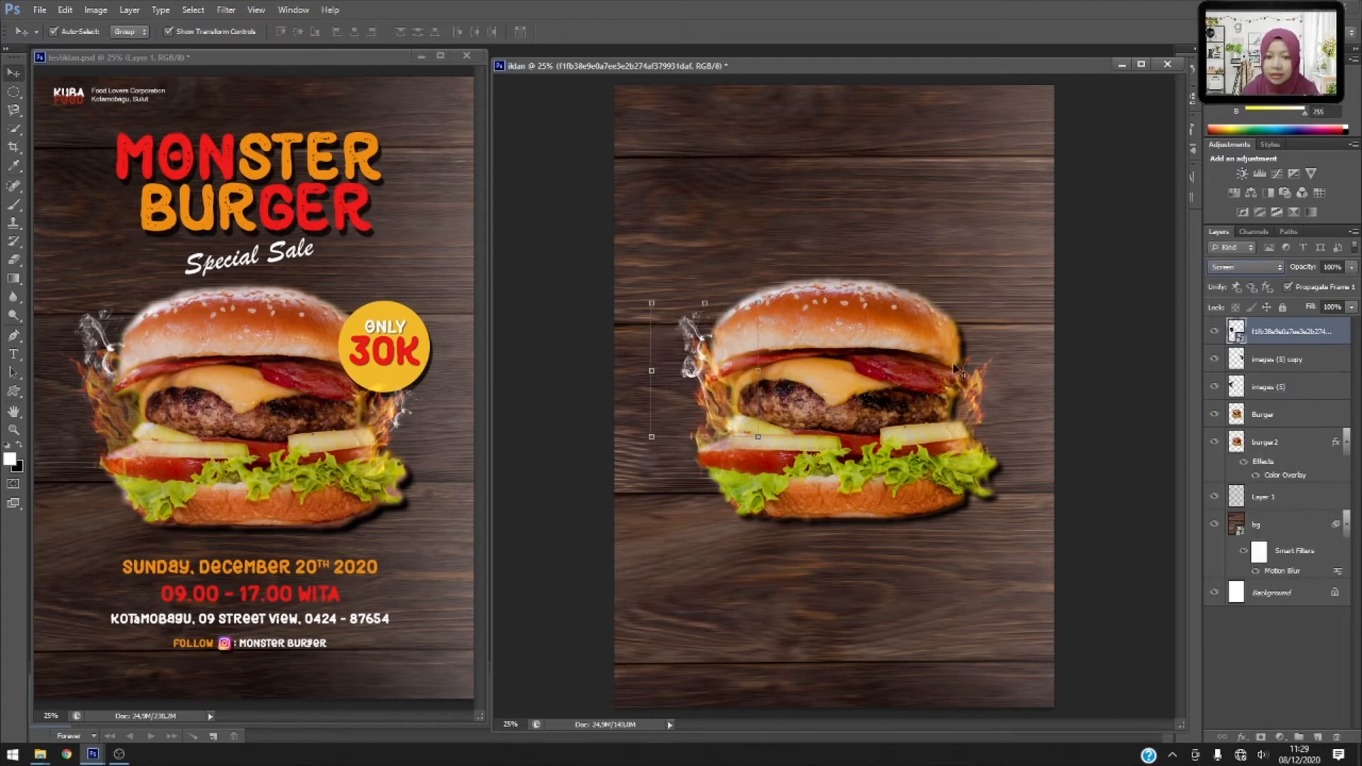
{"action": "left_click_drag", "start_coordinate": [694, 330], "coordinate": [699, 314]}
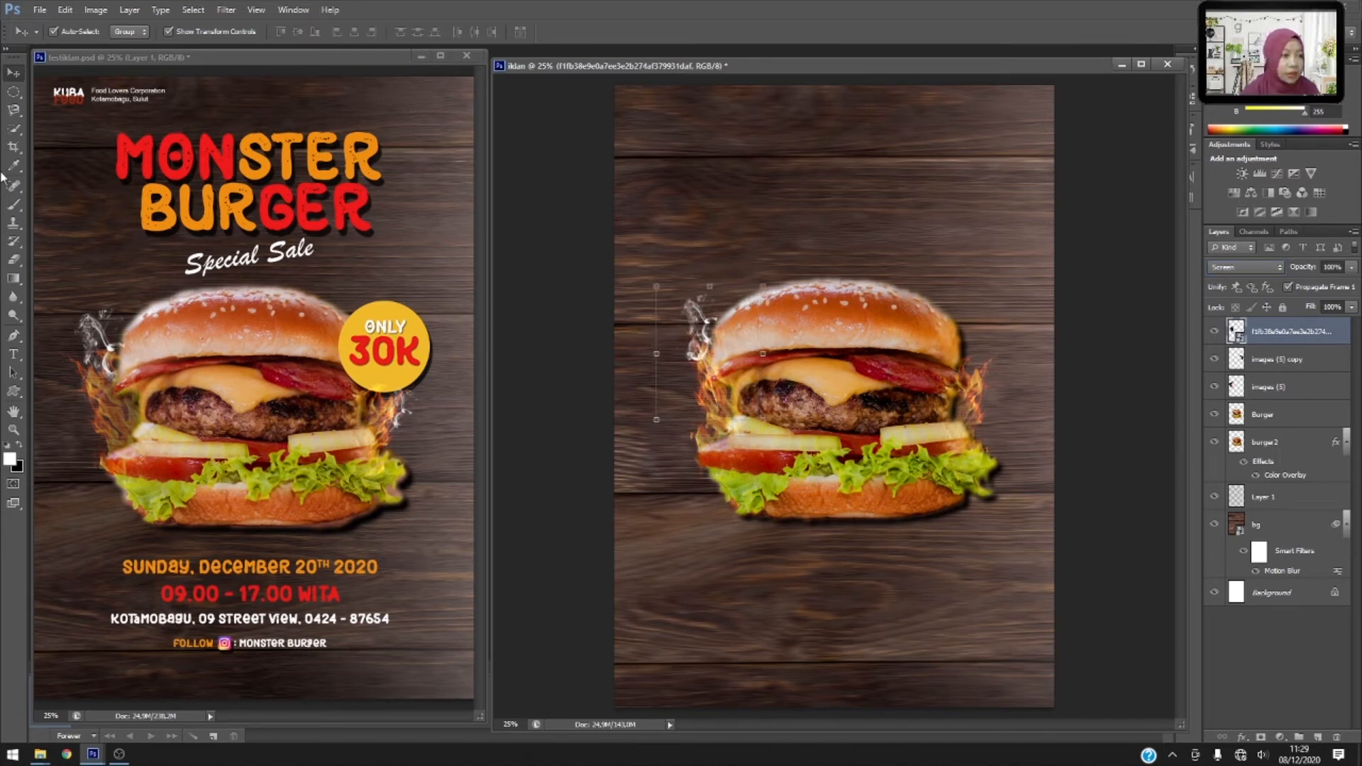
Rasterize the smoke layer and softly erase the lower part of the smoke so it blends into the left flame.
{"action": "left_click", "coordinate": [14, 260]}
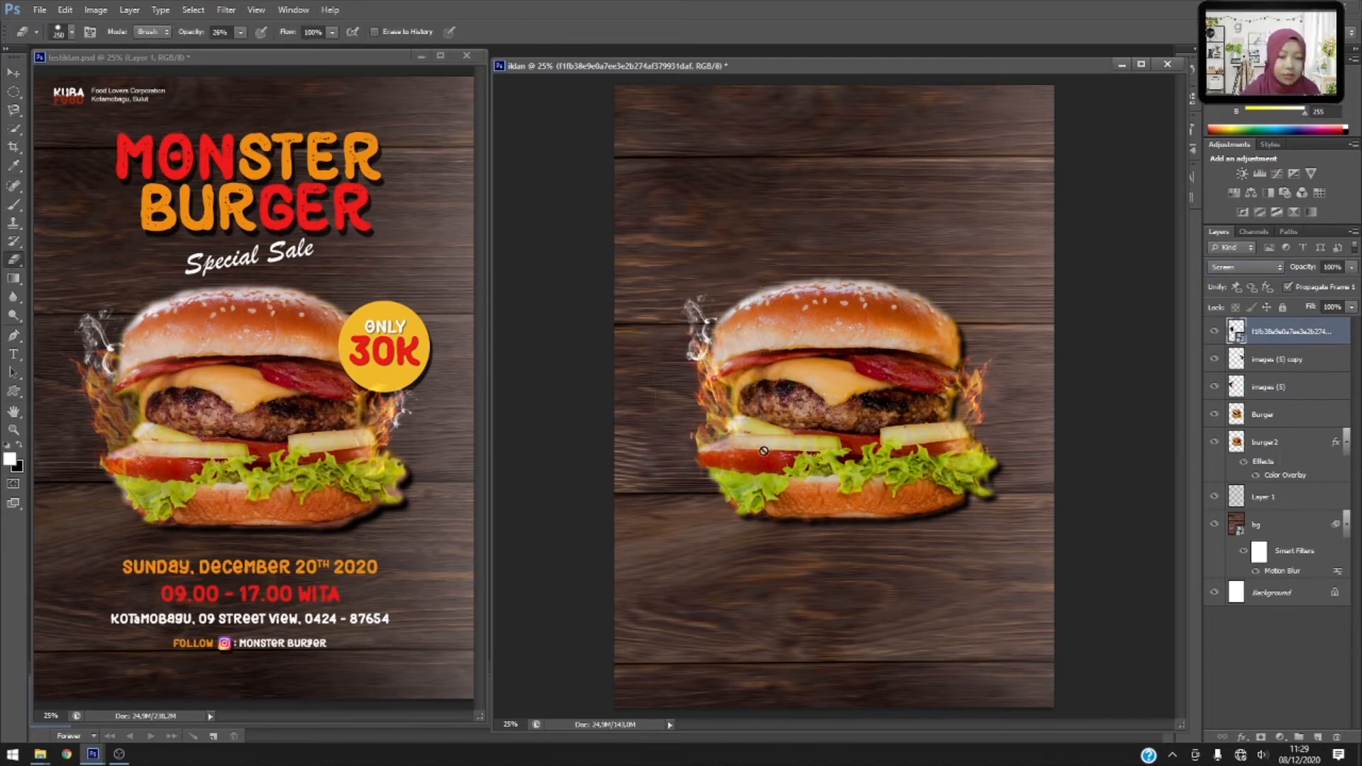
{"action": "left_click", "coordinate": [710, 389]}
{"action": "left_click", "coordinate": [653, 289]}
{"action": "mouse_move", "coordinate": [709, 360]}
{"action": "left_mouse_down"}
{"action": "mouse_move", "coordinate": [721, 406]}
{"action": "mouse_move", "coordinate": [704, 371]}
{"action": "left_mouse_up"}
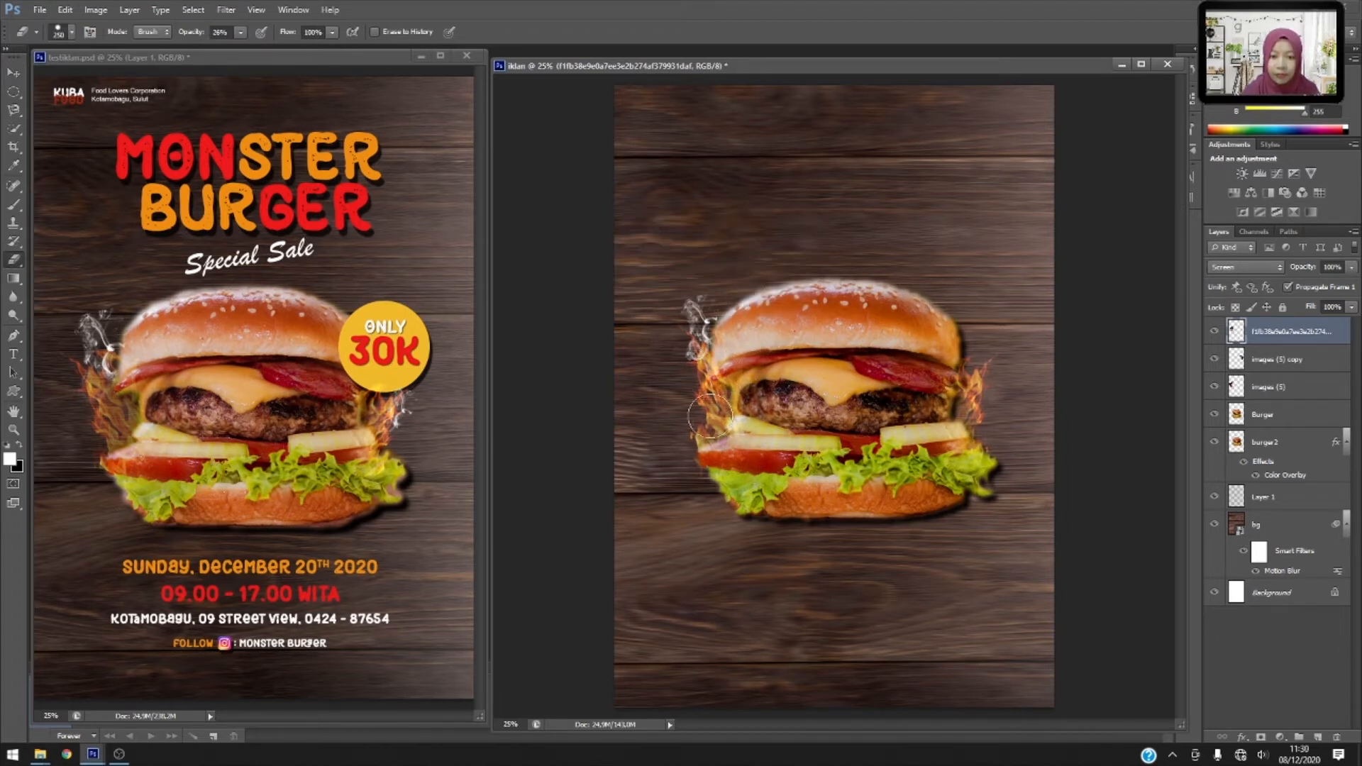
Move the left smoke slightly outward from the bun, scale it to about 105% and rotate it about -6°.
{"action": "left_click", "coordinate": [14, 72]}
{"action": "left_click_drag", "start_coordinate": [696, 313], "coordinate": [690, 332]}
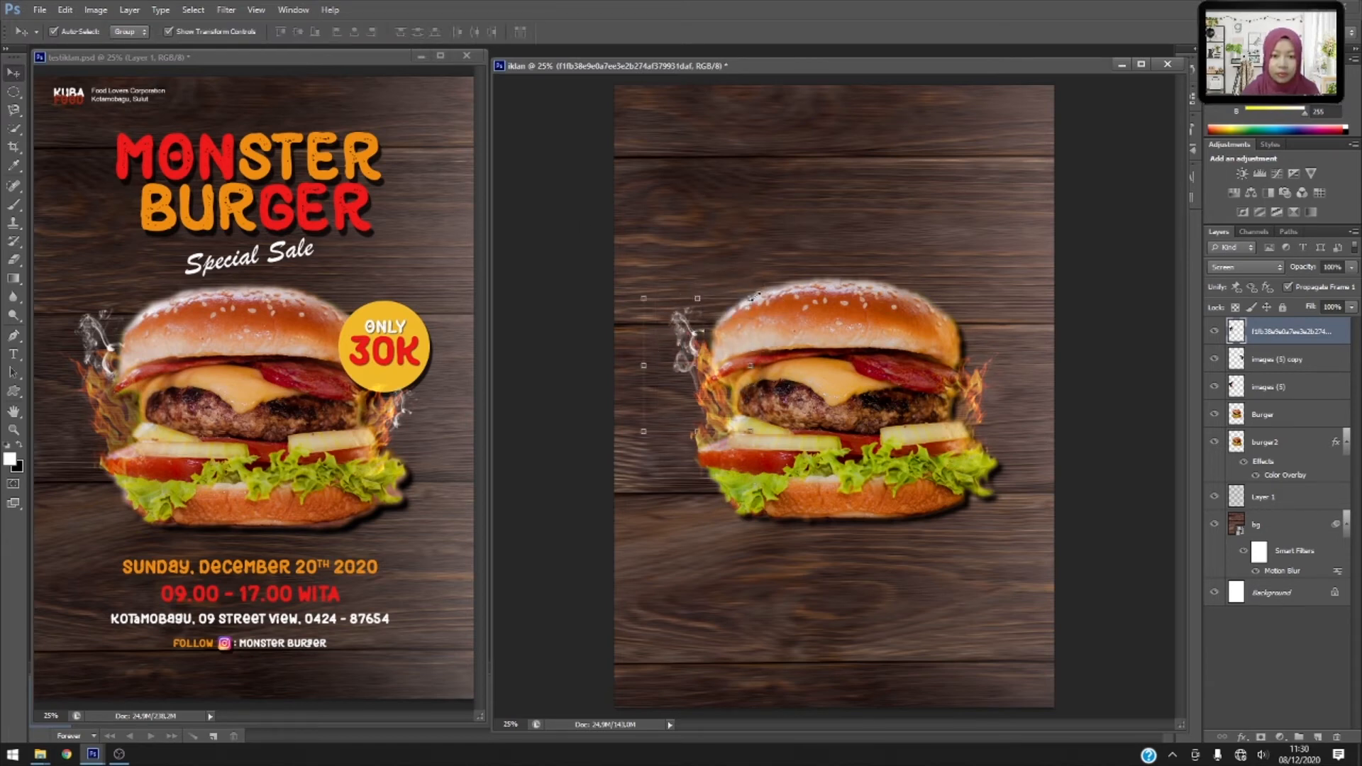
{"action": "mouse_move", "coordinate": [755, 295]}
{"action": "left_mouse_down"}
{"action": "mouse_move", "coordinate": [768, 299]}
{"action": "mouse_move", "coordinate": [758, 283]}
{"action": "left_mouse_up"}
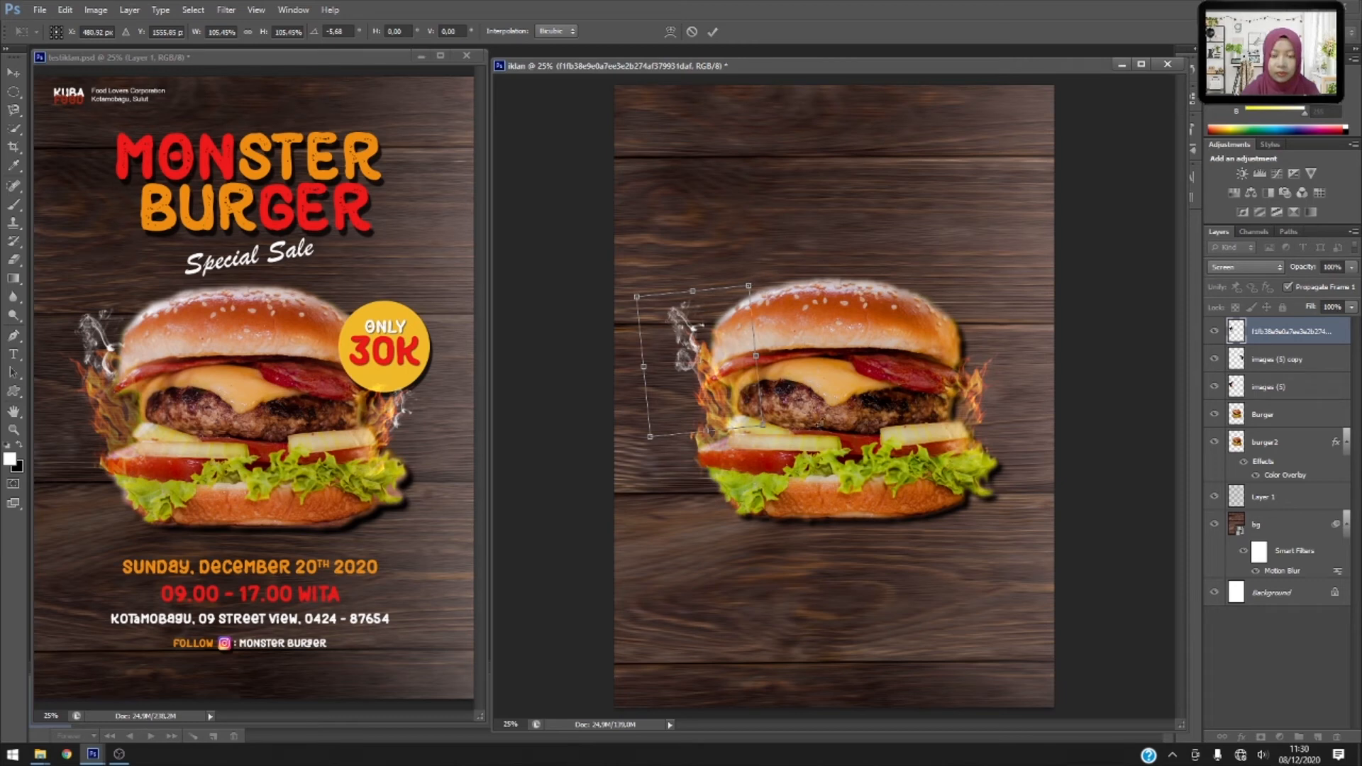
{"action": "key", "text": "Return"}
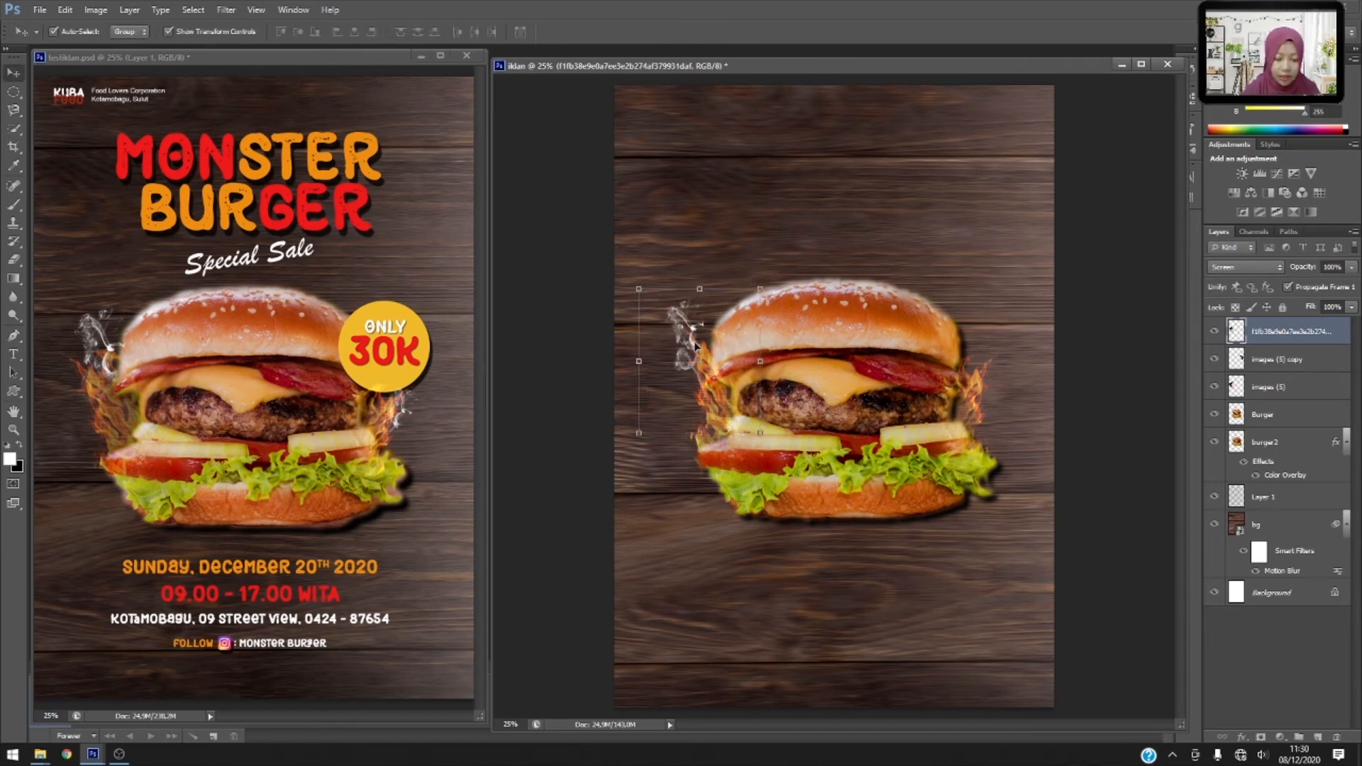
Duplicate the smoke layer, place the copy beside the burger's right edge and flip it horizontally.
{"action": "key", "text": "ctrl+j"}
{"action": "left_click_drag", "start_coordinate": [696, 346], "coordinate": [991, 352]}
{"action": "left_click", "coordinate": [65, 10]}
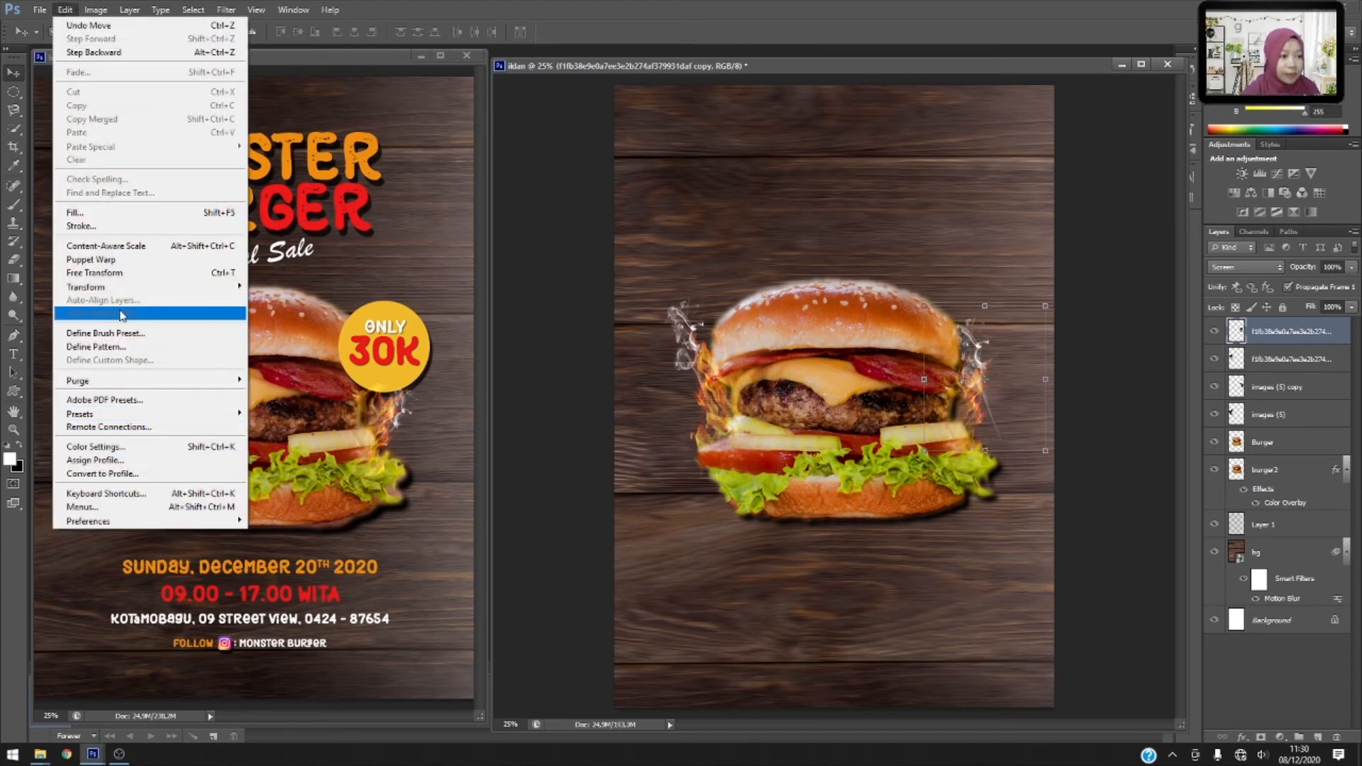
{"action": "mouse_move", "coordinate": [115, 294]}
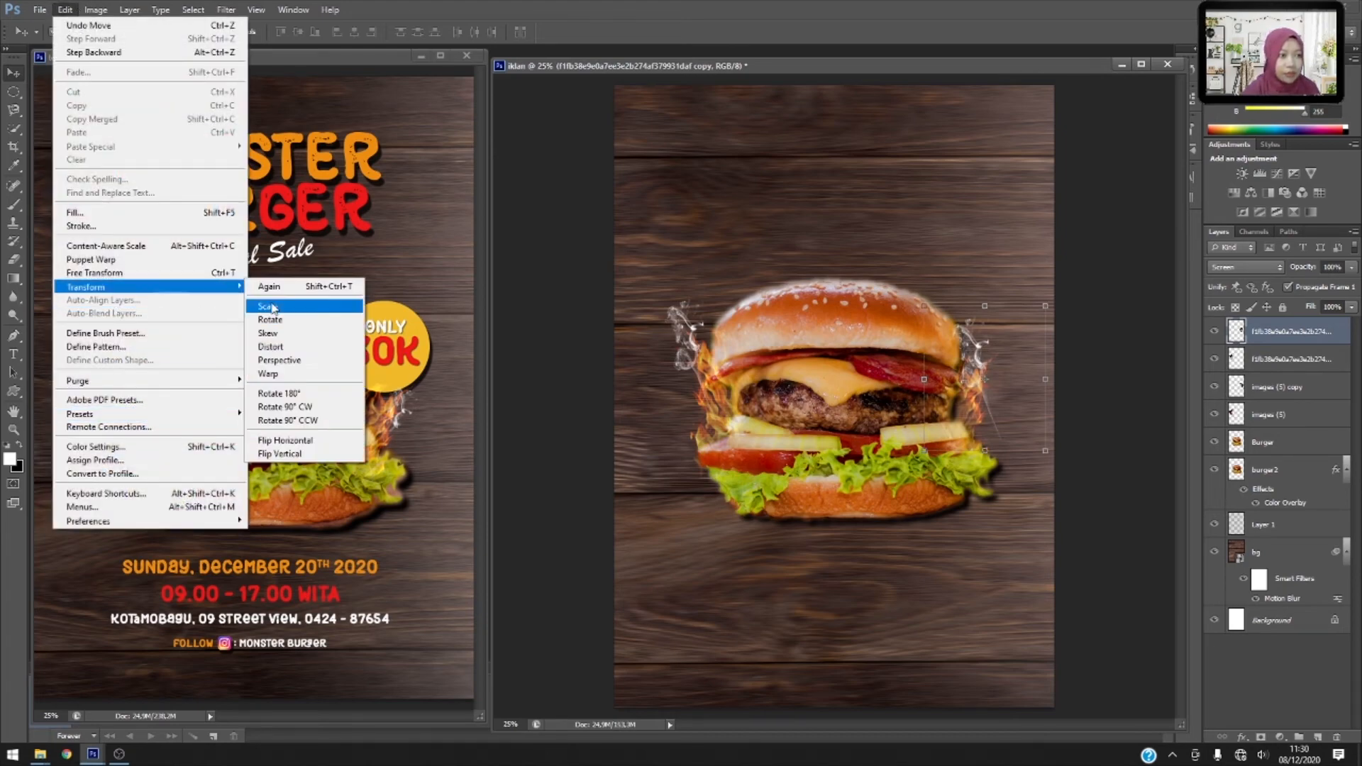
{"action": "left_click", "coordinate": [312, 441]}
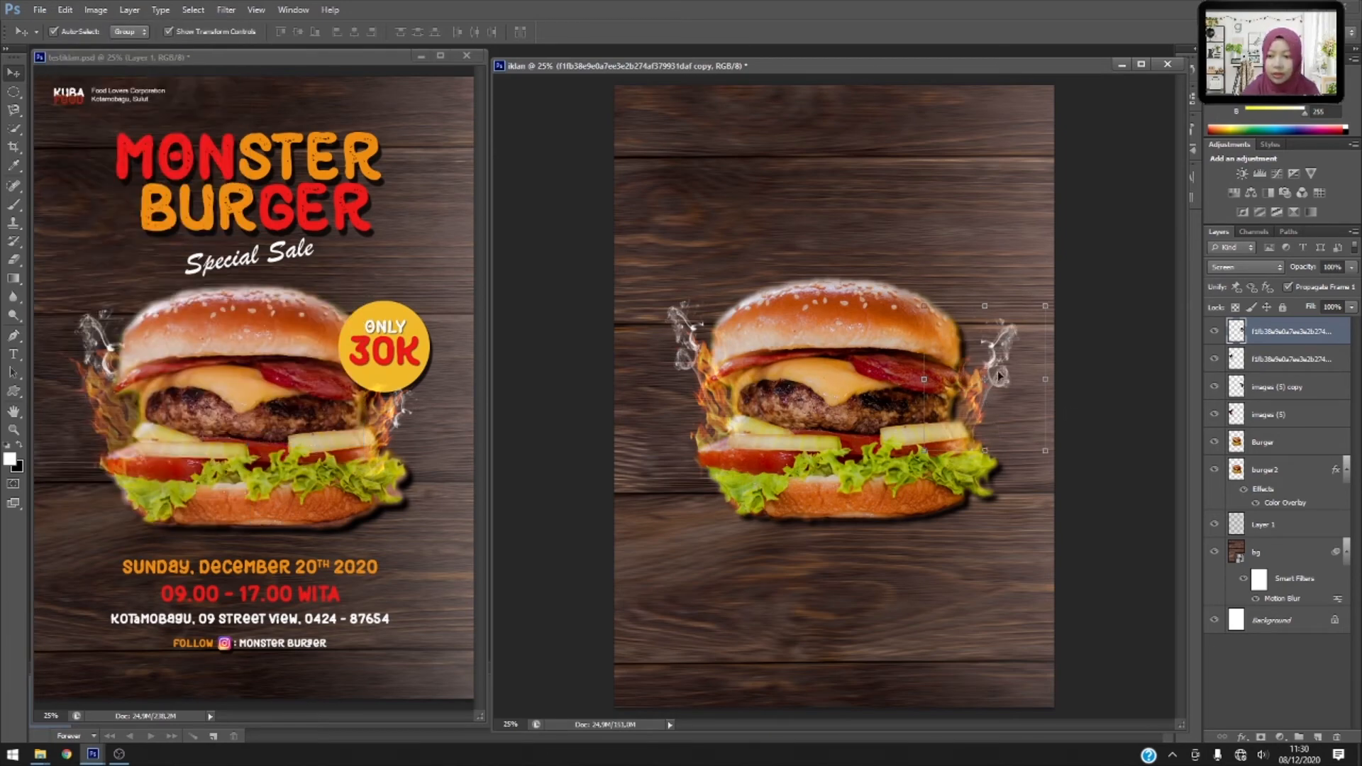
Shrink the smoke copy and position it over the flame on the burger's right side.
{"action": "left_click_drag", "start_coordinate": [999, 376], "coordinate": [979, 379]}
{"action": "left_click_drag", "start_coordinate": [1023, 310], "coordinate": [1006, 331]}
{"action": "mouse_move", "coordinate": [962, 374]}
{"action": "left_mouse_down"}
{"action": "mouse_move", "coordinate": [978, 354]}
{"action": "mouse_move", "coordinate": [982, 375]}
{"action": "left_mouse_up"}
{"action": "key", "text": "Return"}
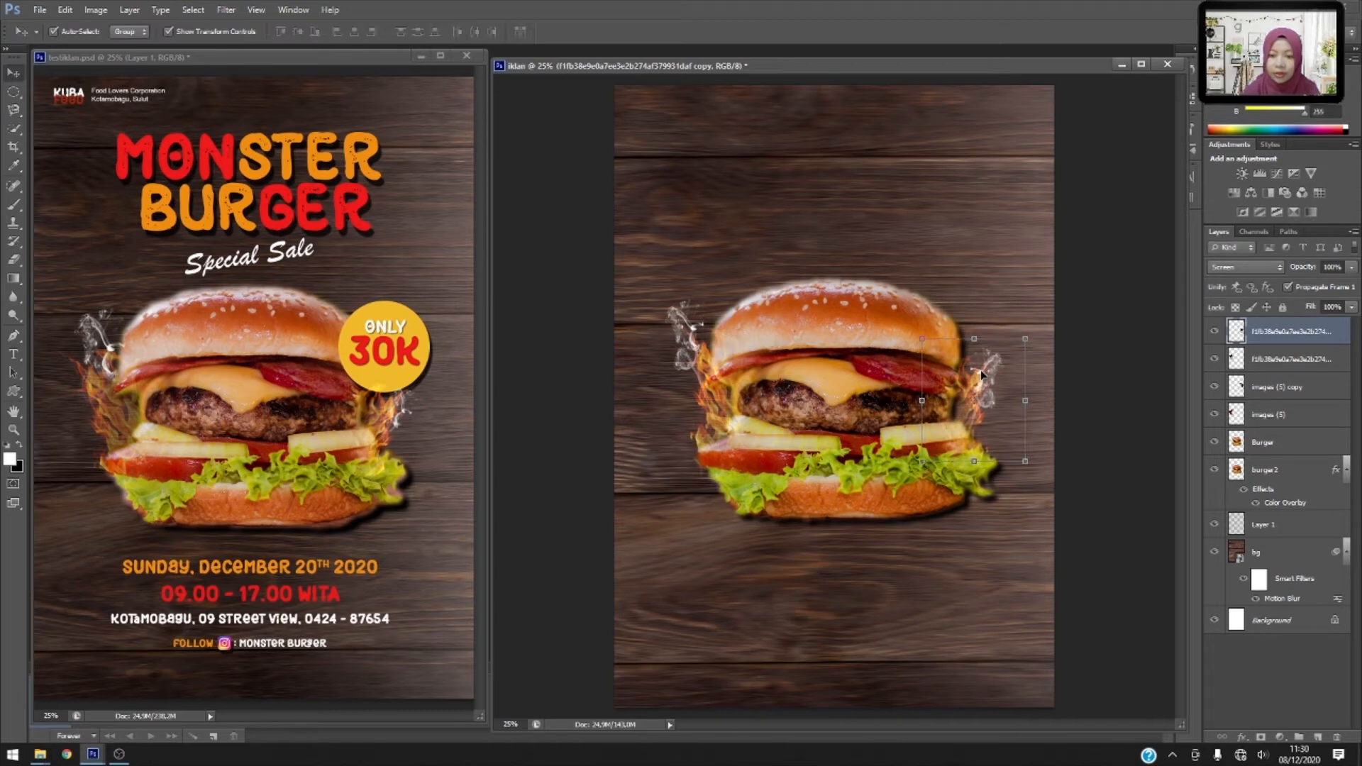
Softly erase the lower part of the right smoke so it blends into the flame, and deselect all layers.
{"action": "left_click", "coordinate": [17, 262]}
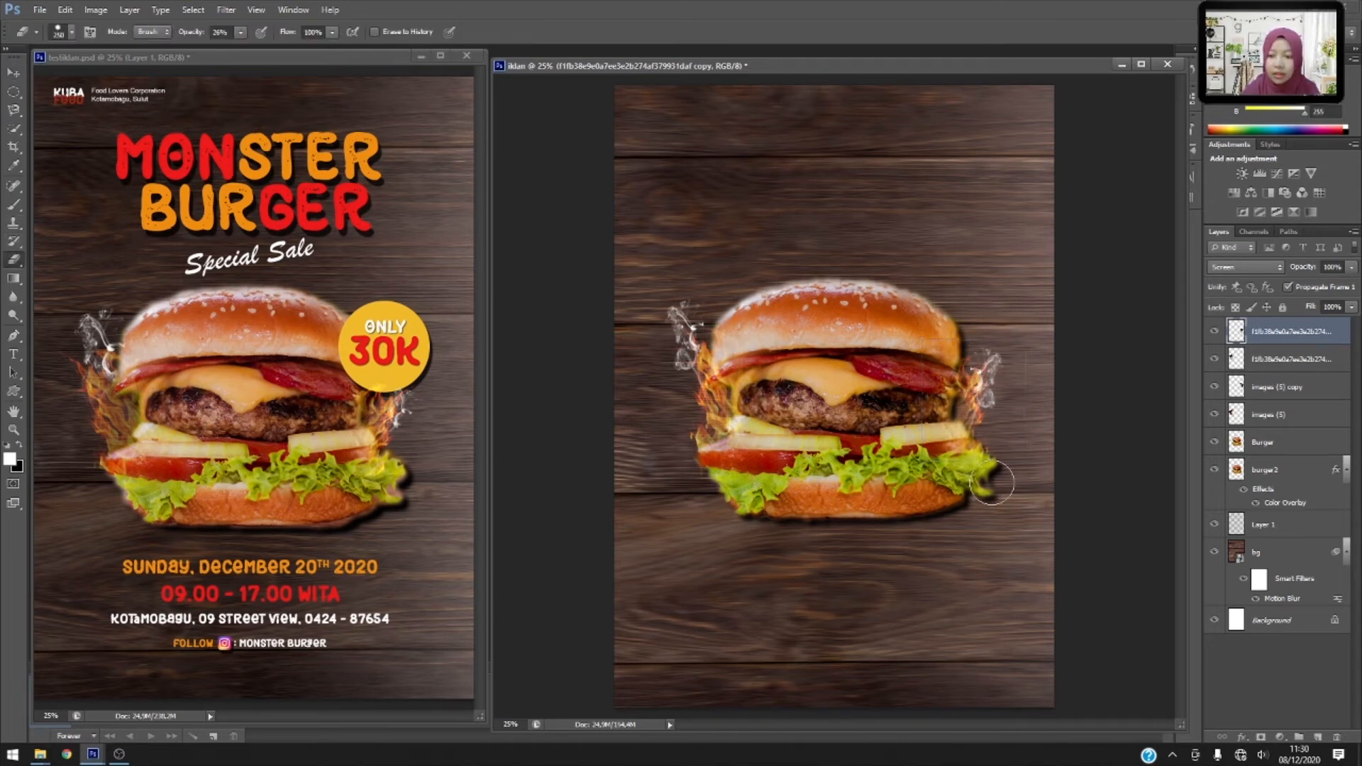
{"action": "left_click_drag", "start_coordinate": [996, 410], "coordinate": [965, 425]}
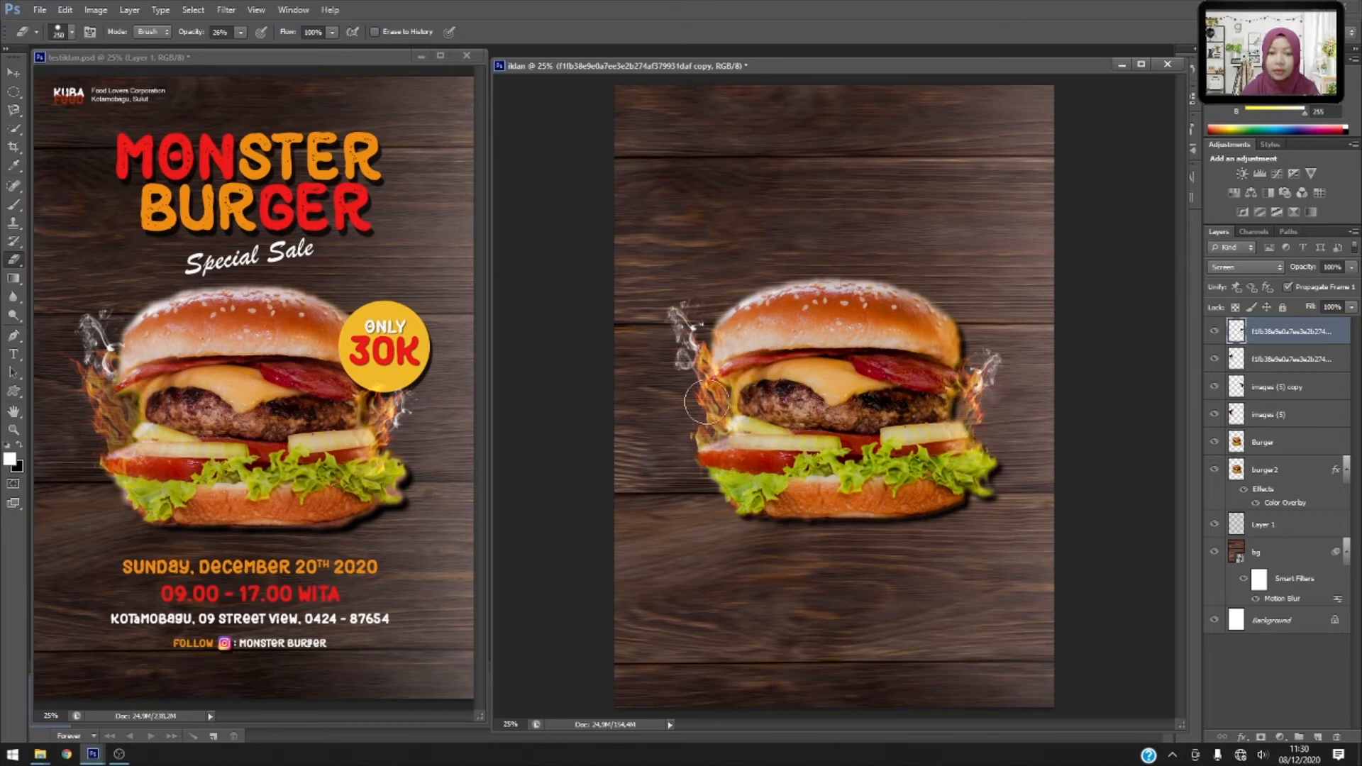
{"action": "left_click", "coordinate": [13, 71]}
{"action": "left_click", "coordinate": [768, 213]}
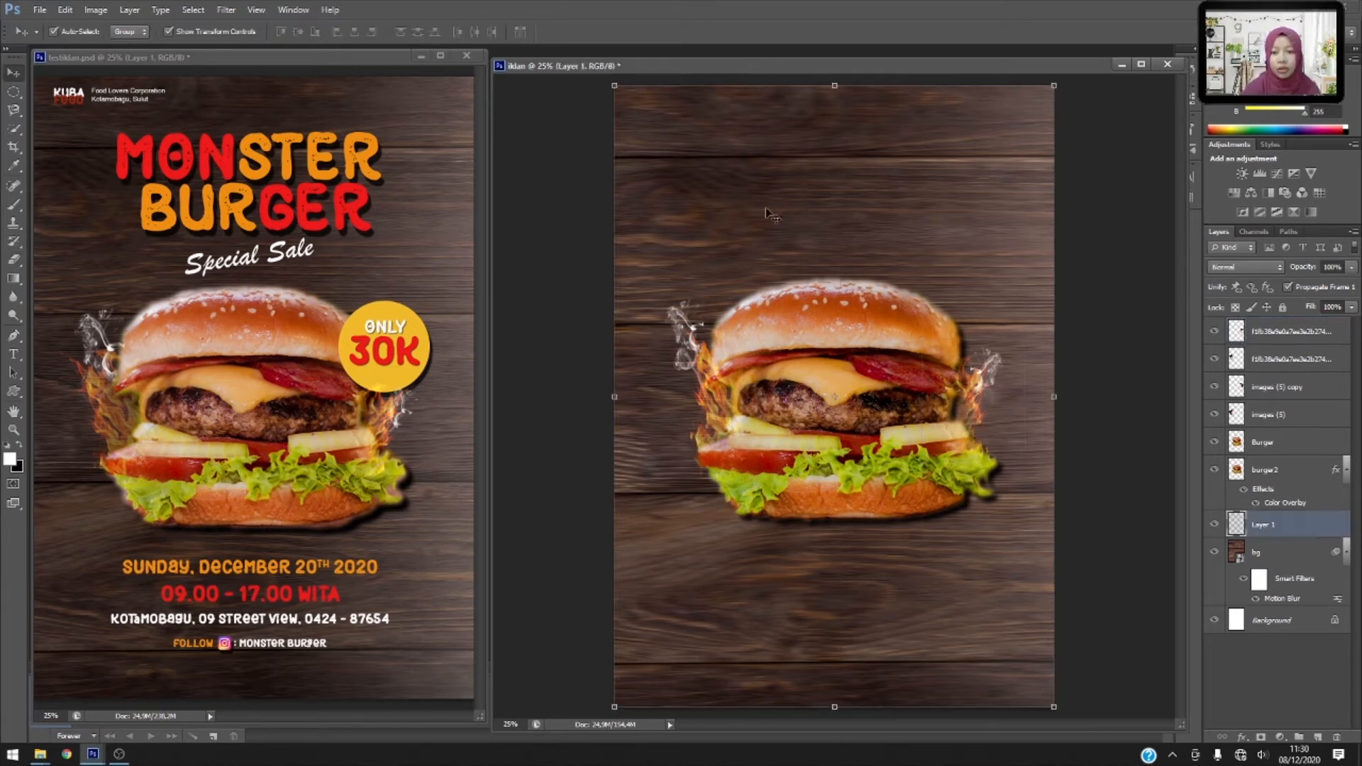
{"action": "left_click", "coordinate": [1103, 363]}
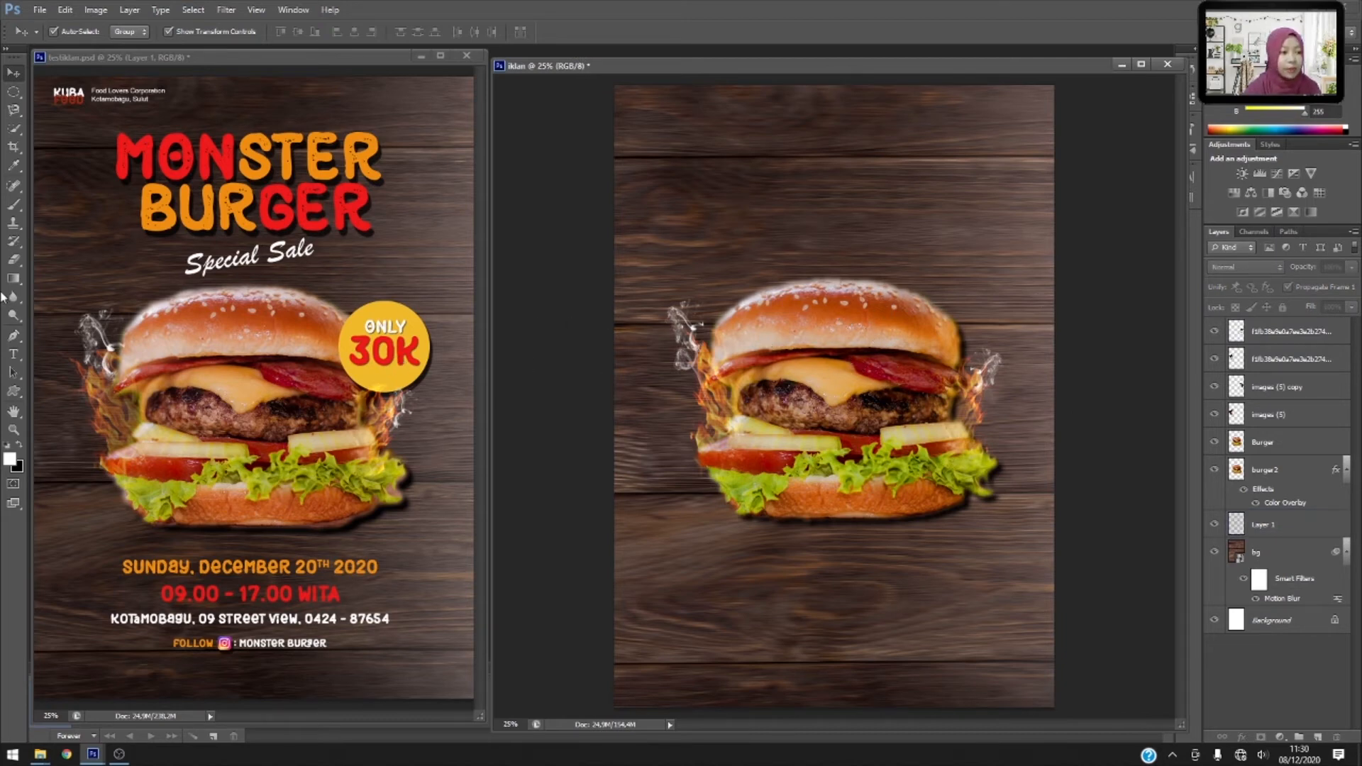
Draw a circle about 580 px wide over the bun's upper right edge with the Ellipse tool and fill it golden yellow.
{"action": "left_click", "coordinate": [15, 390]}
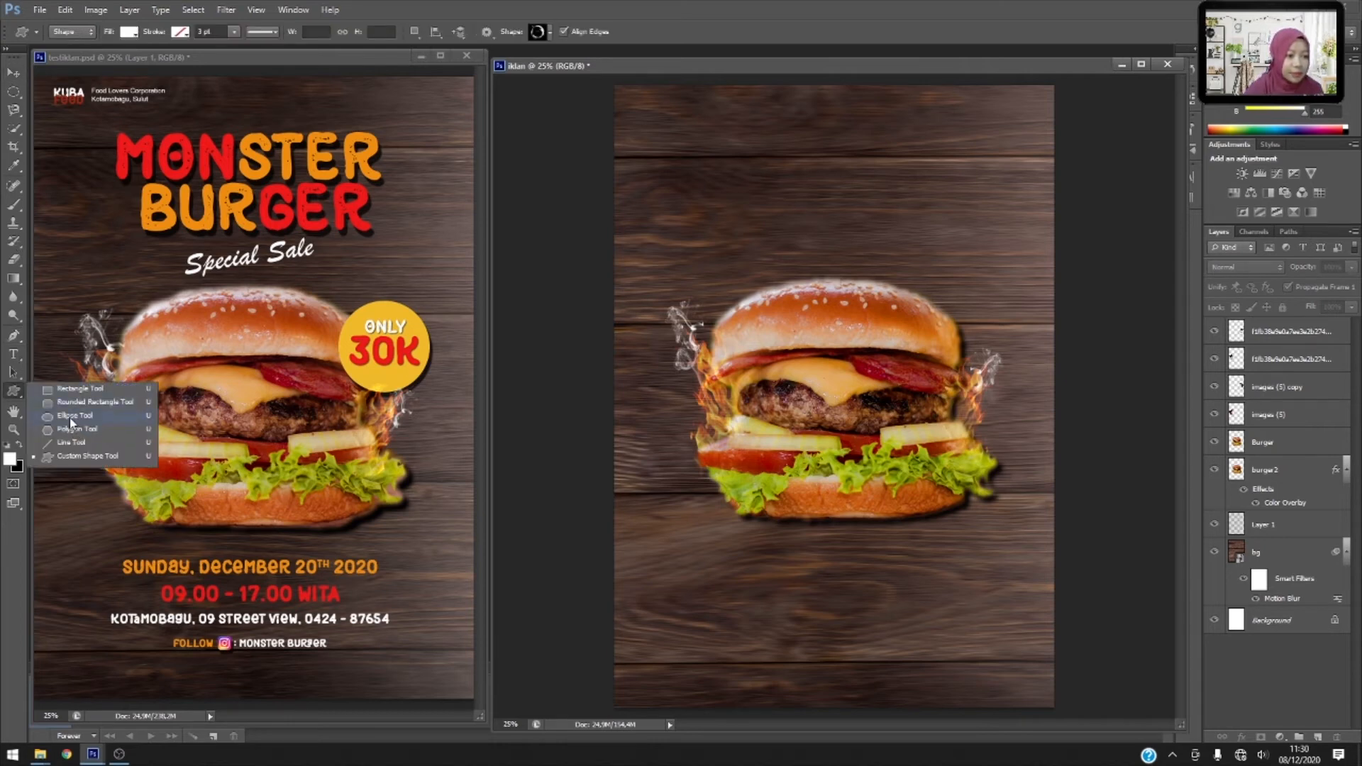
{"action": "left_click", "coordinate": [71, 419]}
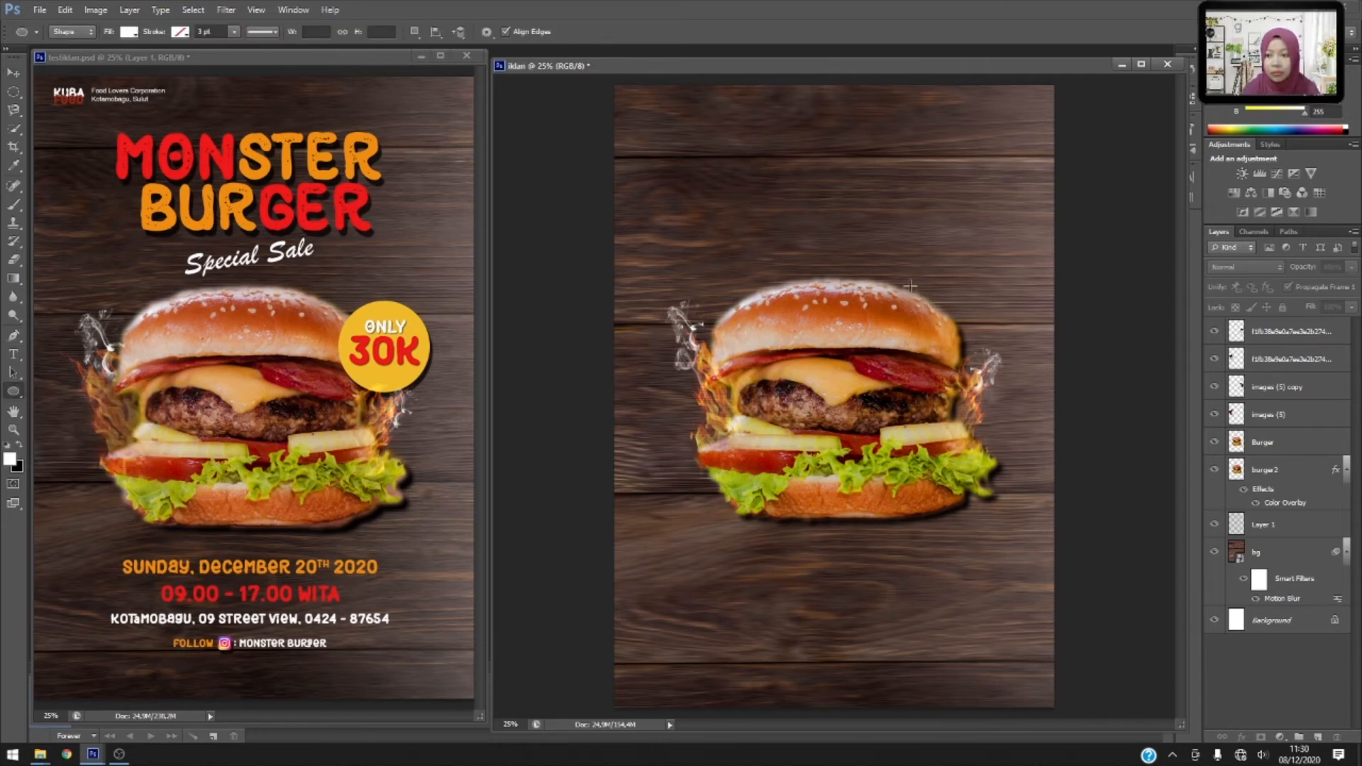
{"action": "left_click_drag", "start_coordinate": [906, 282], "coordinate": [1008, 386]}
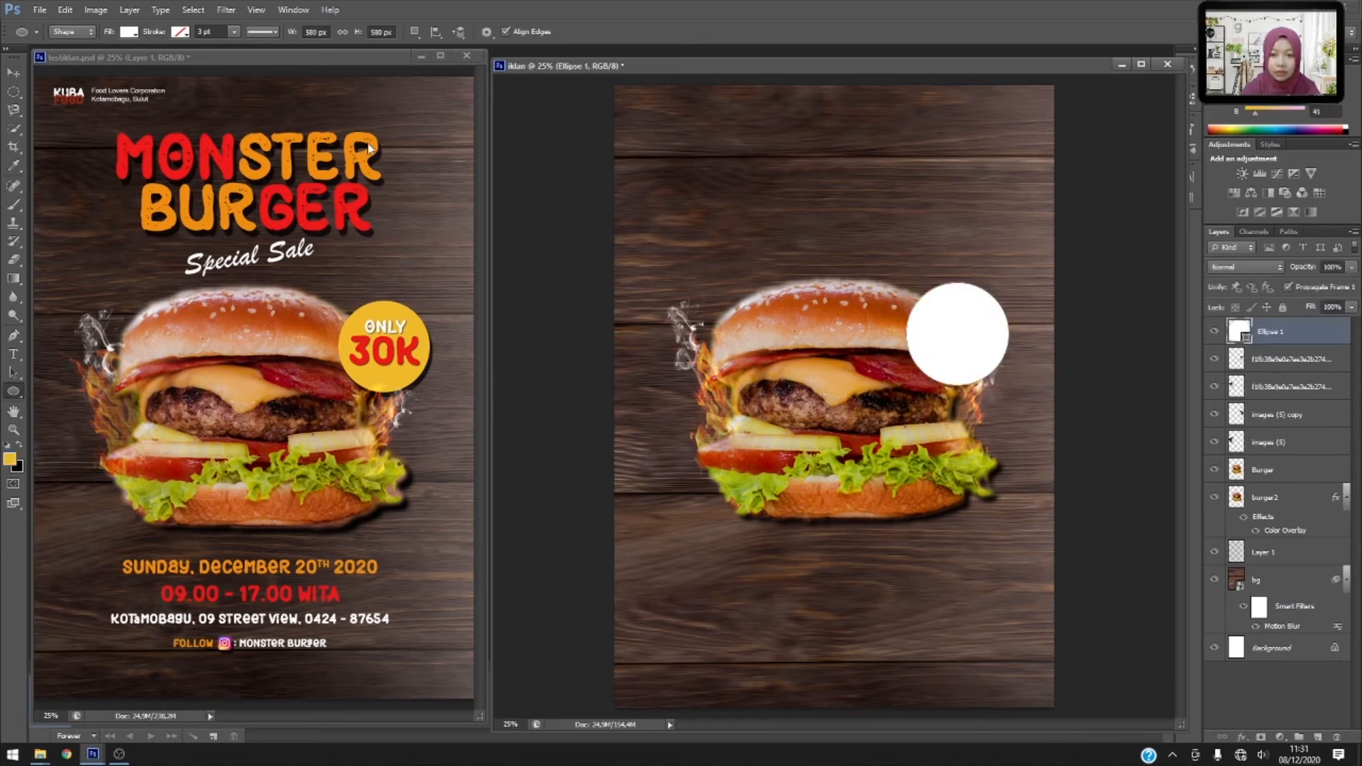
{"action": "left_click", "coordinate": [128, 32]}
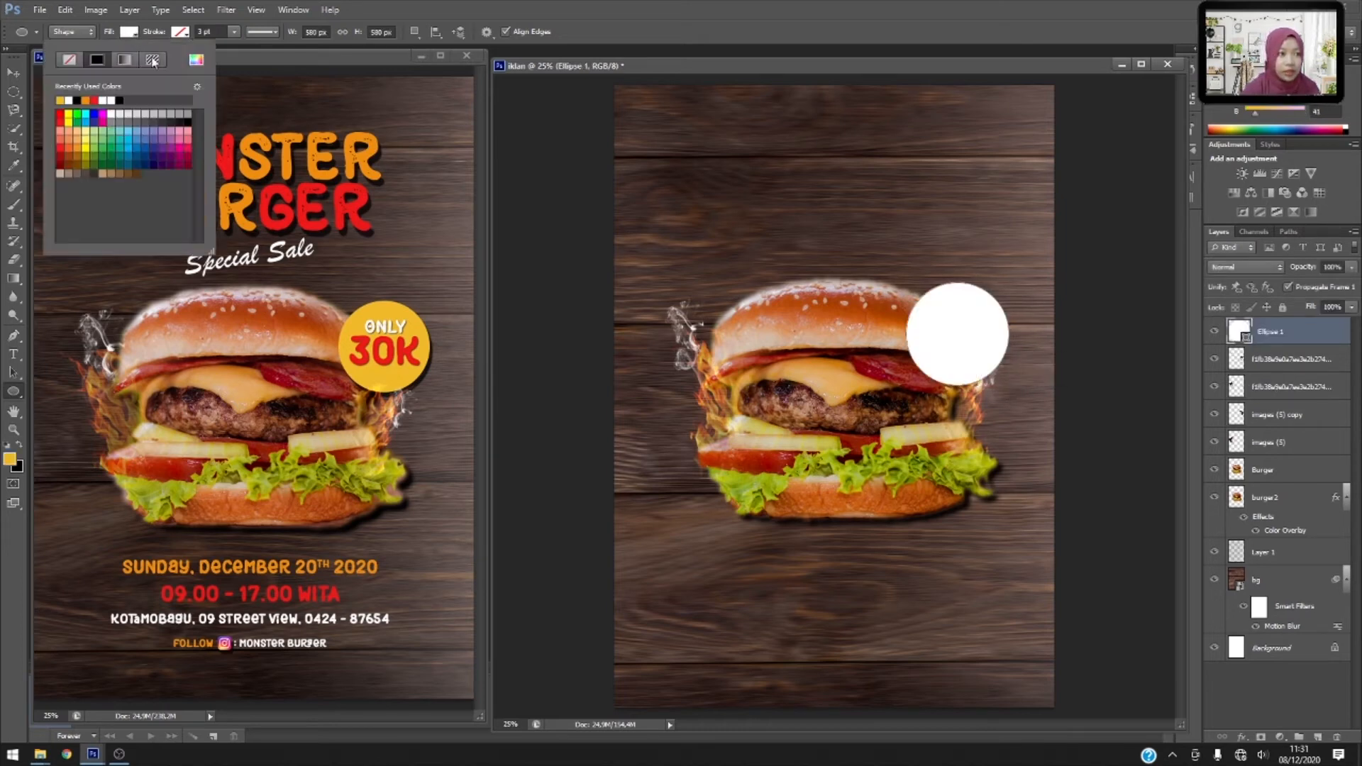
{"action": "left_click", "coordinate": [60, 100]}
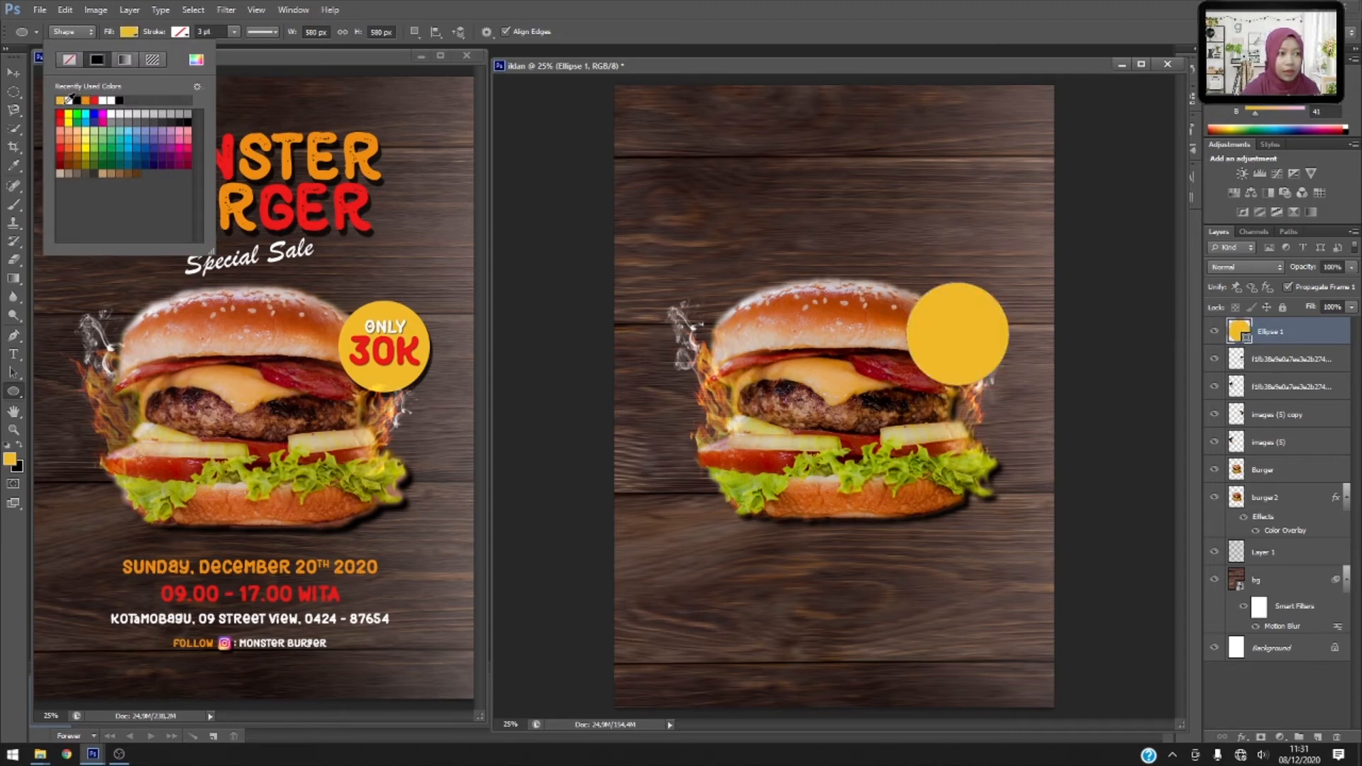
{"action": "left_click", "coordinate": [139, 35]}
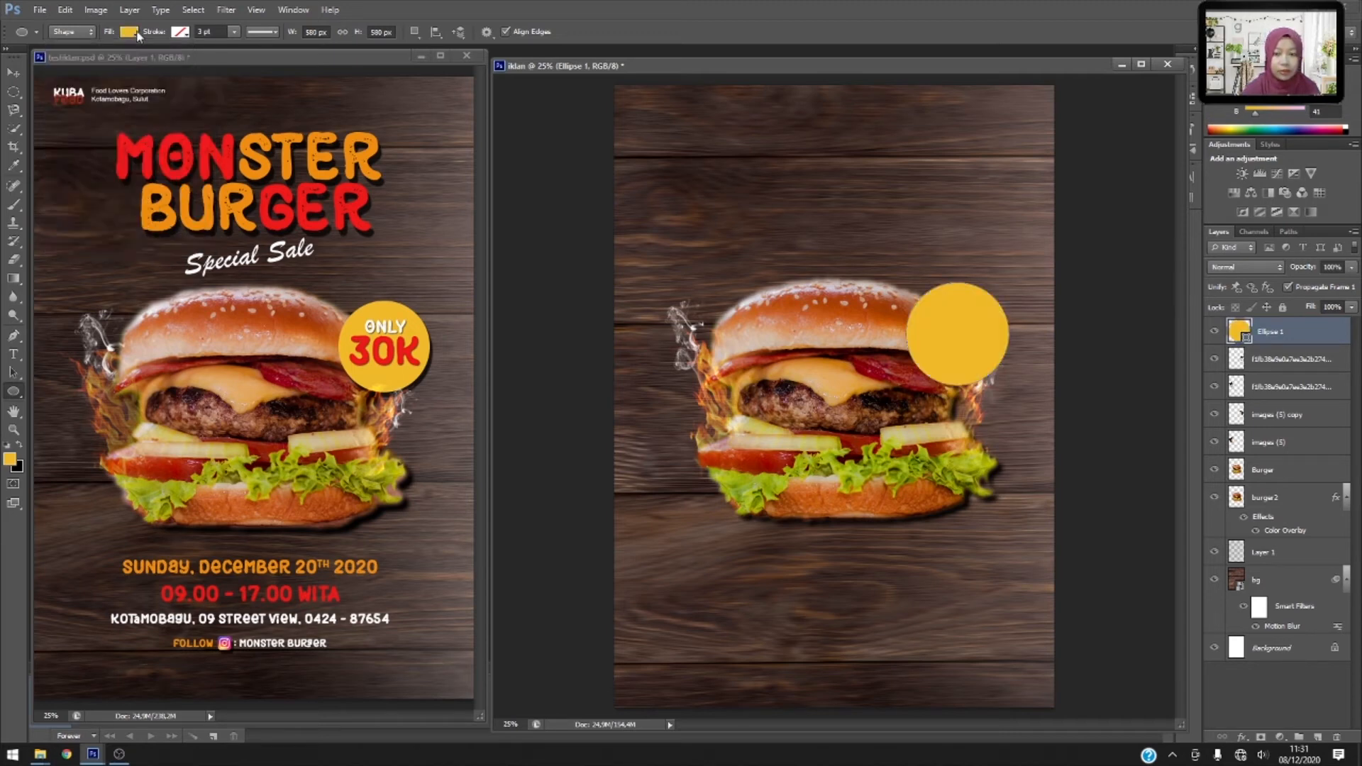
{"action": "left_click", "coordinate": [14, 73]}
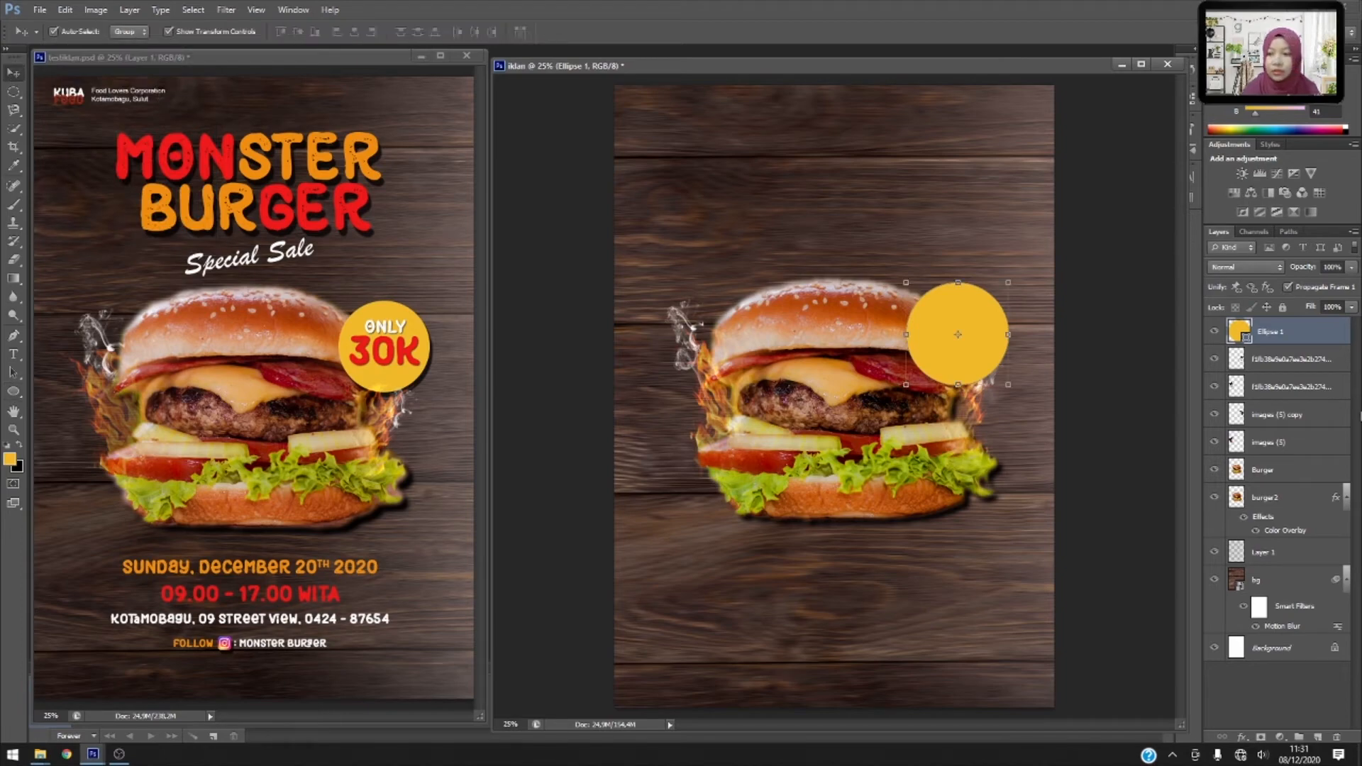
Add a black Multiply drop shadow with 75% opacity and an increased distance to the yellow circle.
{"action": "right_click", "coordinate": [1261, 331]}
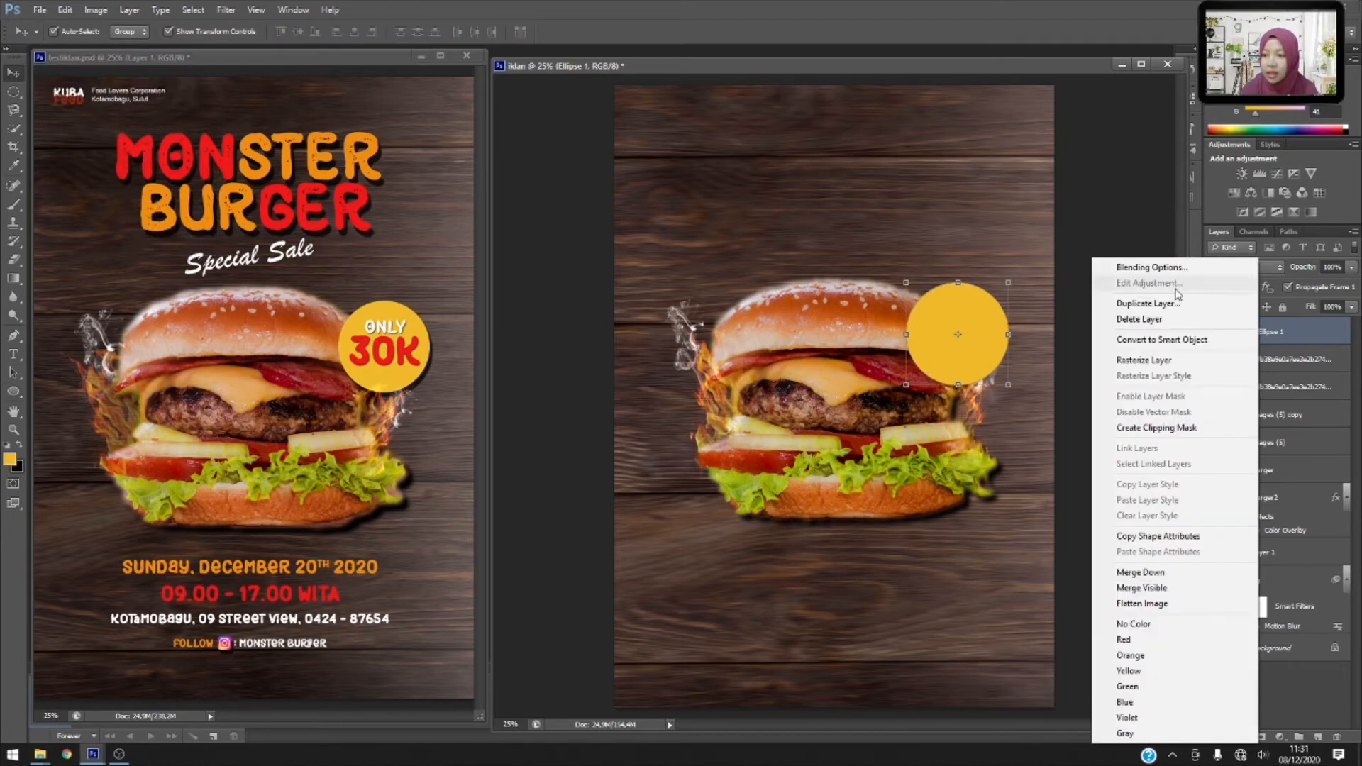
{"action": "left_click", "coordinate": [1135, 267]}
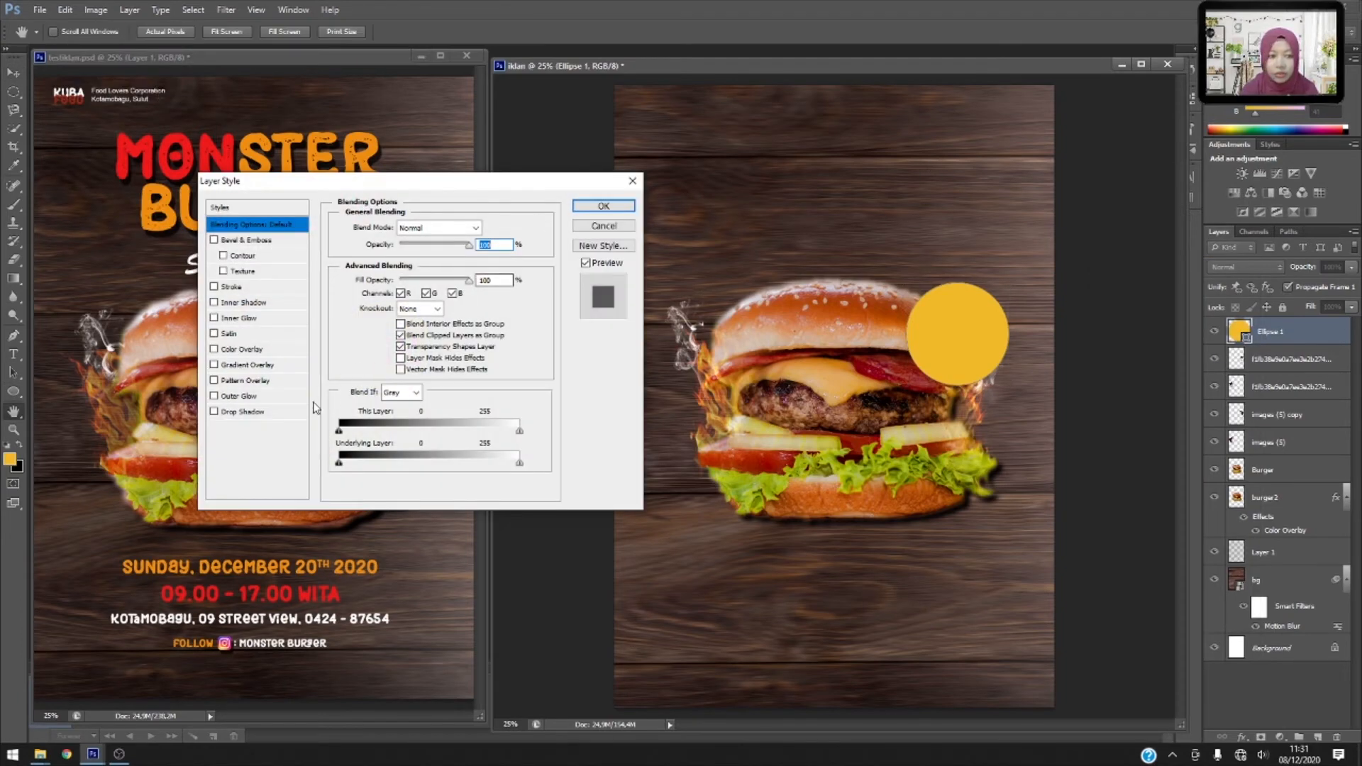
{"action": "left_click", "coordinate": [264, 412]}
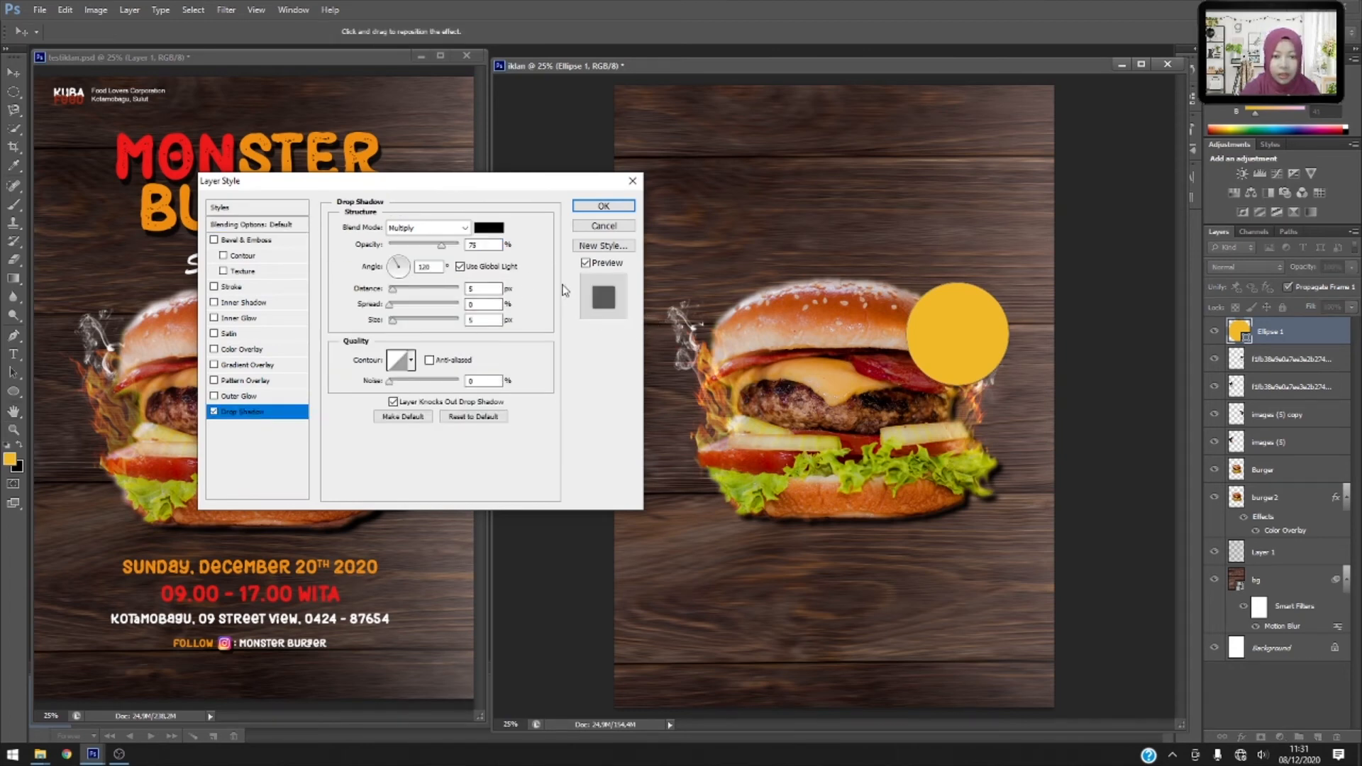
{"action": "left_click_drag", "start_coordinate": [392, 293], "coordinate": [414, 300]}
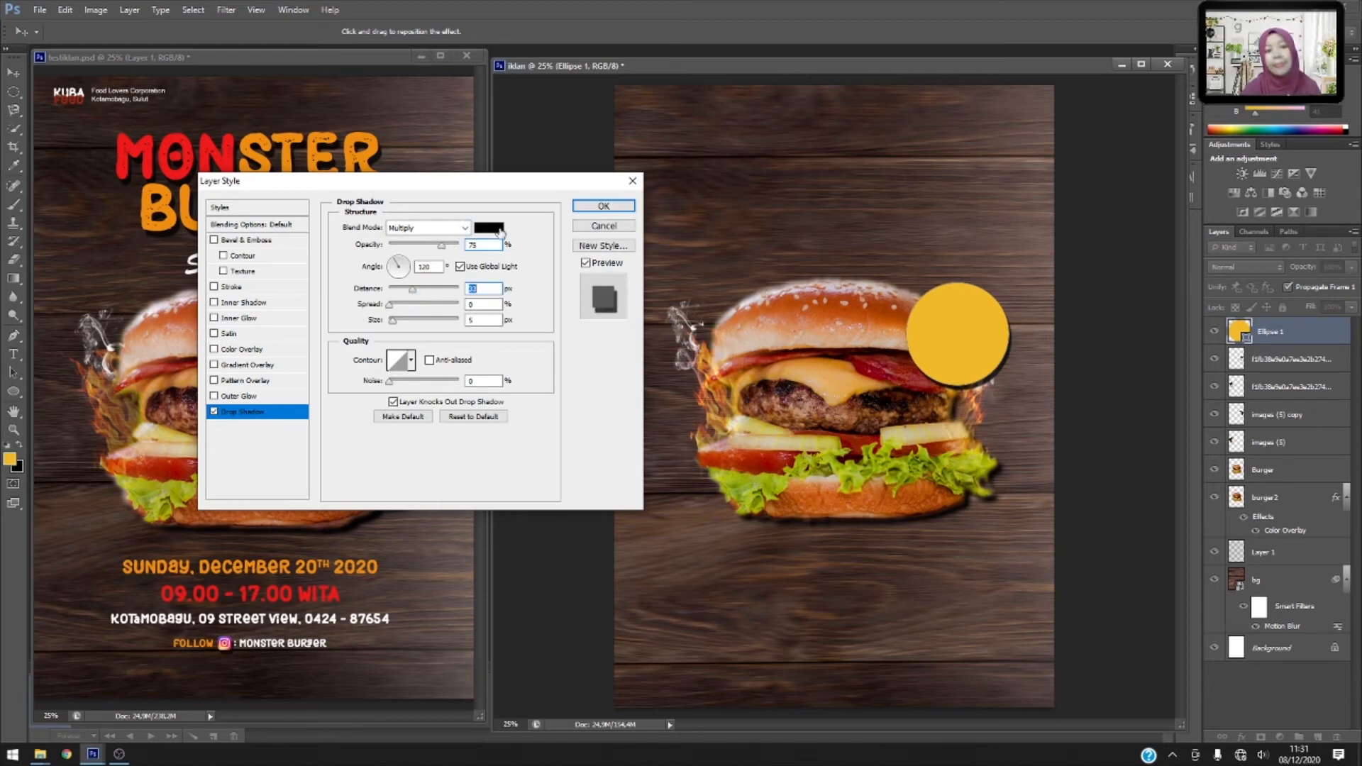
{"action": "left_click", "coordinate": [602, 207]}
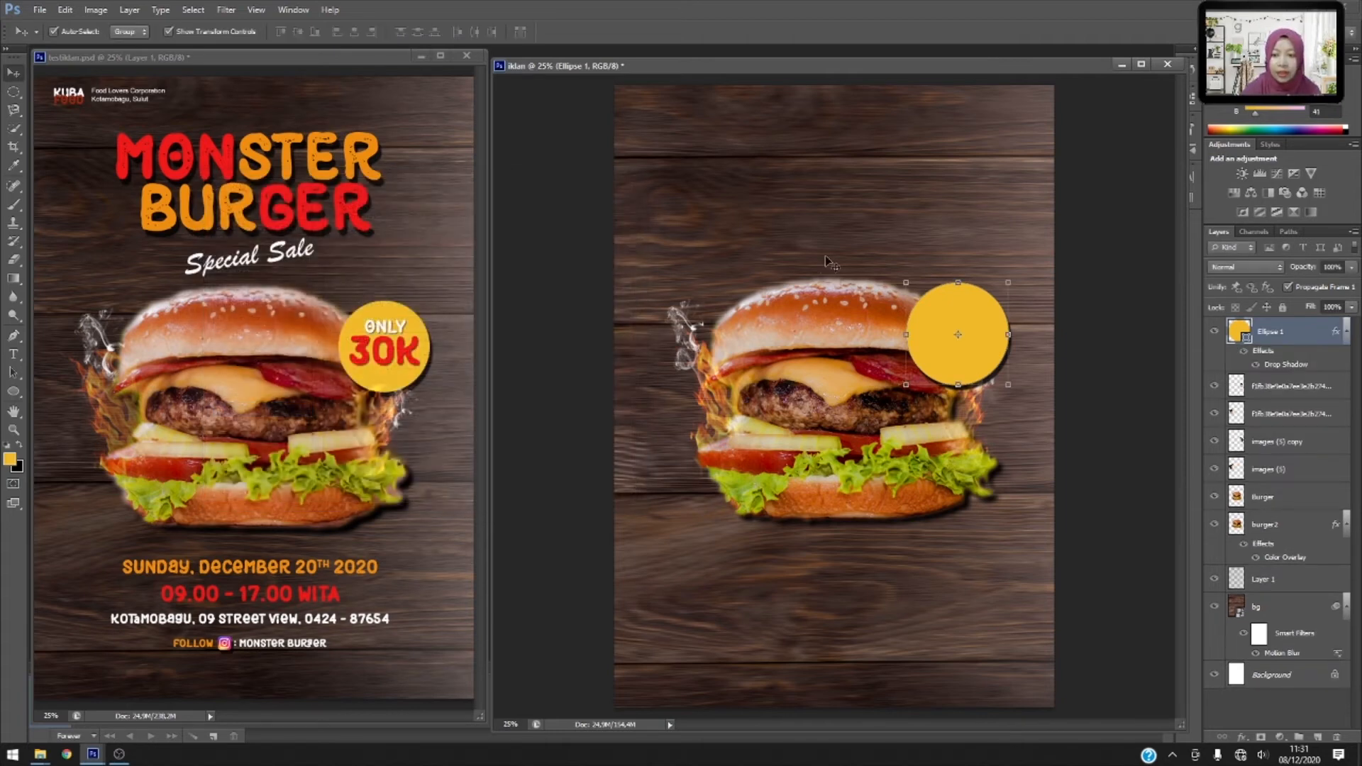
Add the text ONLY above the burger in 24 pt Black Burger and colour it white.
{"action": "left_click", "coordinate": [13, 354]}
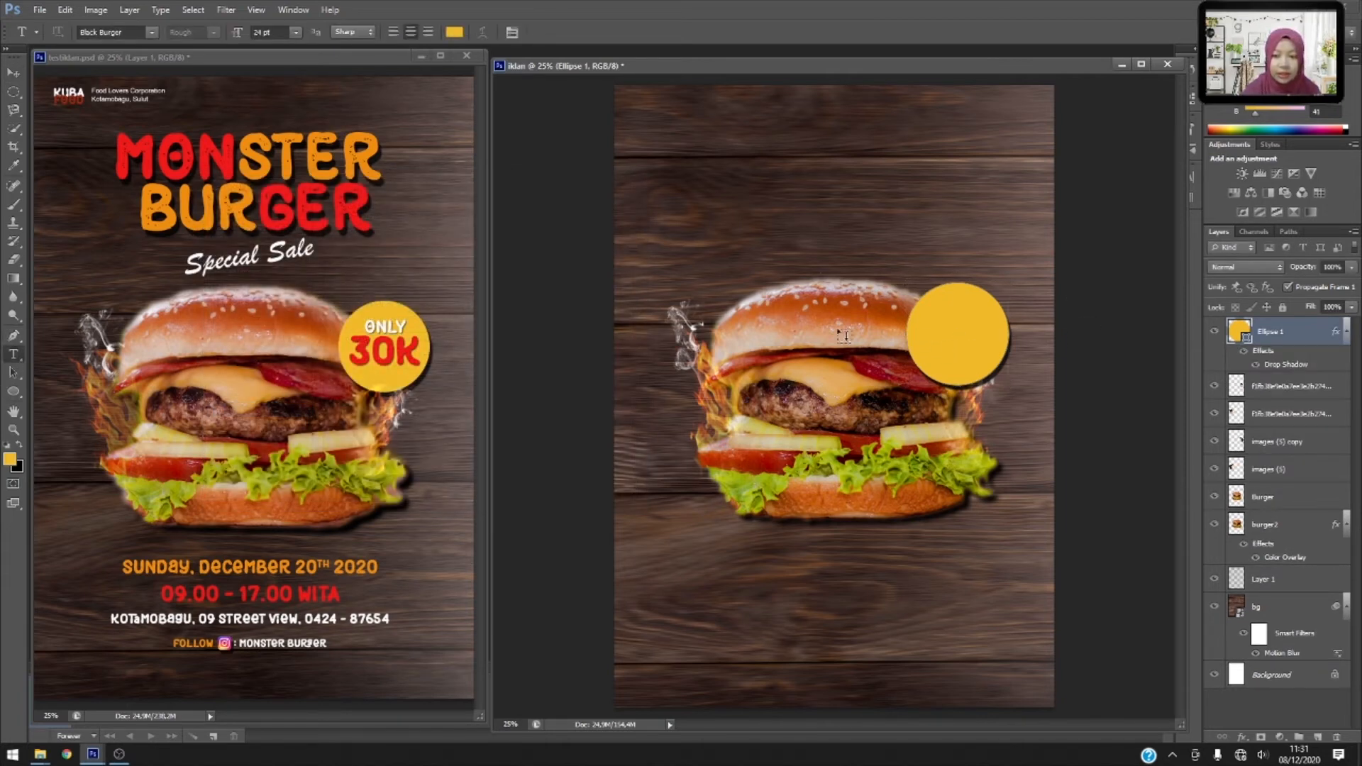
{"action": "left_click", "coordinate": [806, 242]}
{"action": "type", "text": "ONLY"}
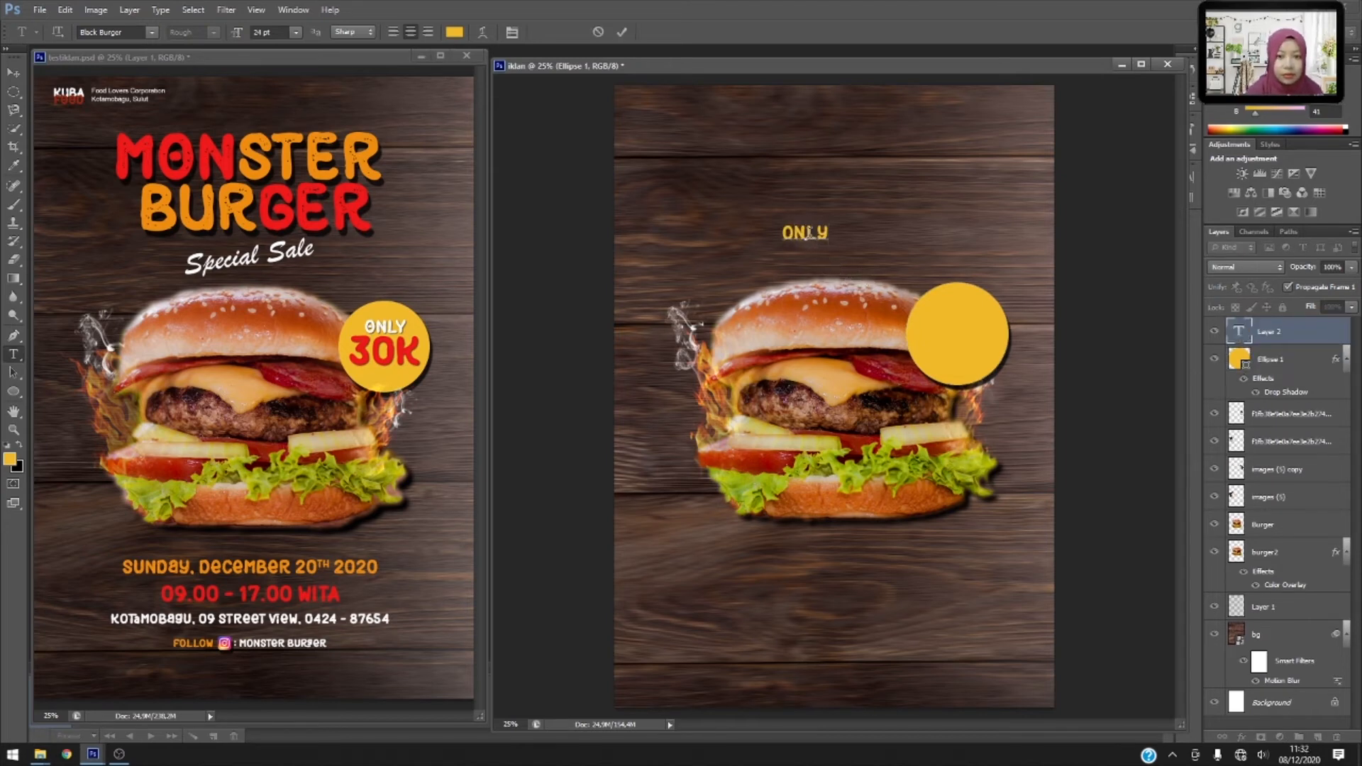
{"action": "double_click", "coordinate": [808, 232]}
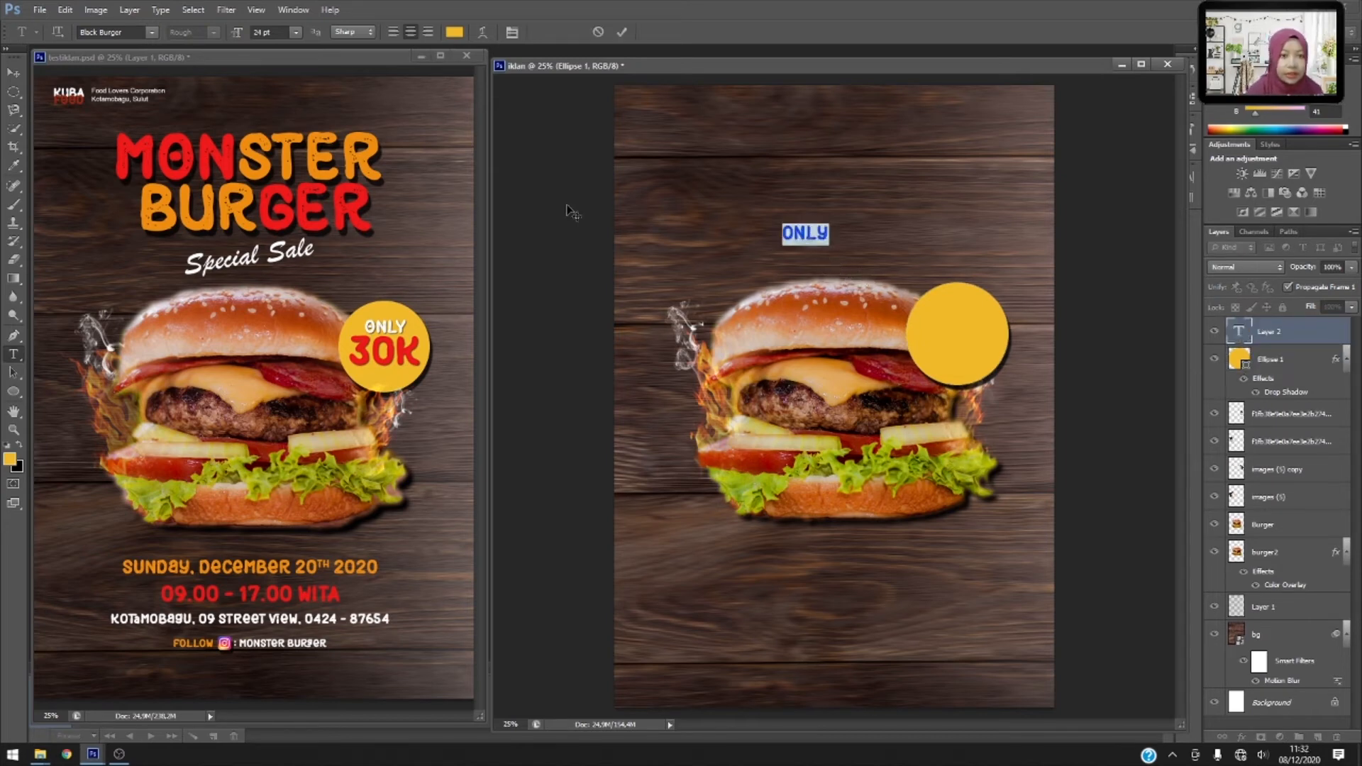
{"action": "left_click", "coordinate": [454, 32]}
{"action": "left_click", "coordinate": [902, 146]}
{"action": "left_click", "coordinate": [1217, 137]}
Add 30K as a second line under the word ONLY in the same text layer.
{"action": "double_click", "coordinate": [810, 232]}
{"action": "type", "text": "ONLY"}
{"action": "key", "text": "ctrl+Return"}
{"action": "key", "text": "3"}
{"action": "left_click", "coordinate": [813, 230]}
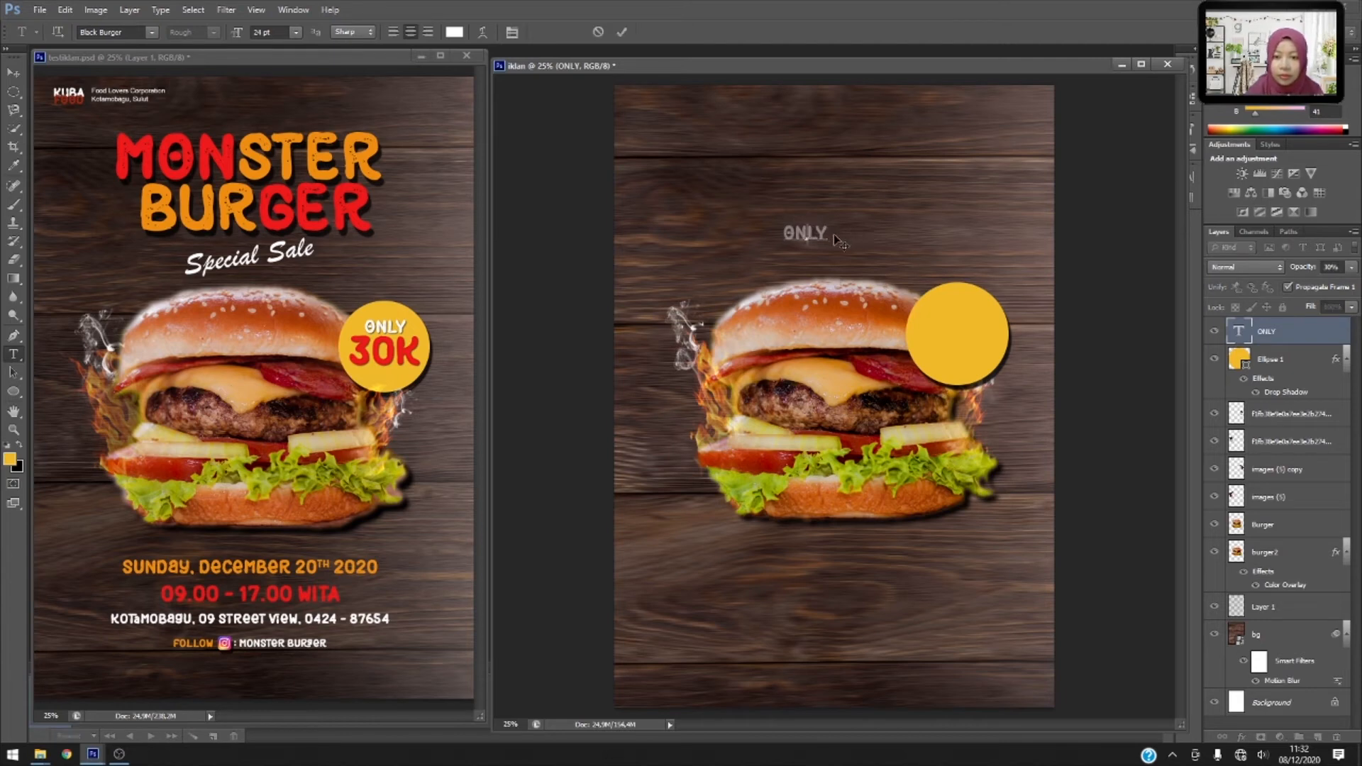
{"action": "type", "text": "30K"}
Set the font size of the 30K line to 48 pt.
{"action": "key", "text": "ctrl+a"}
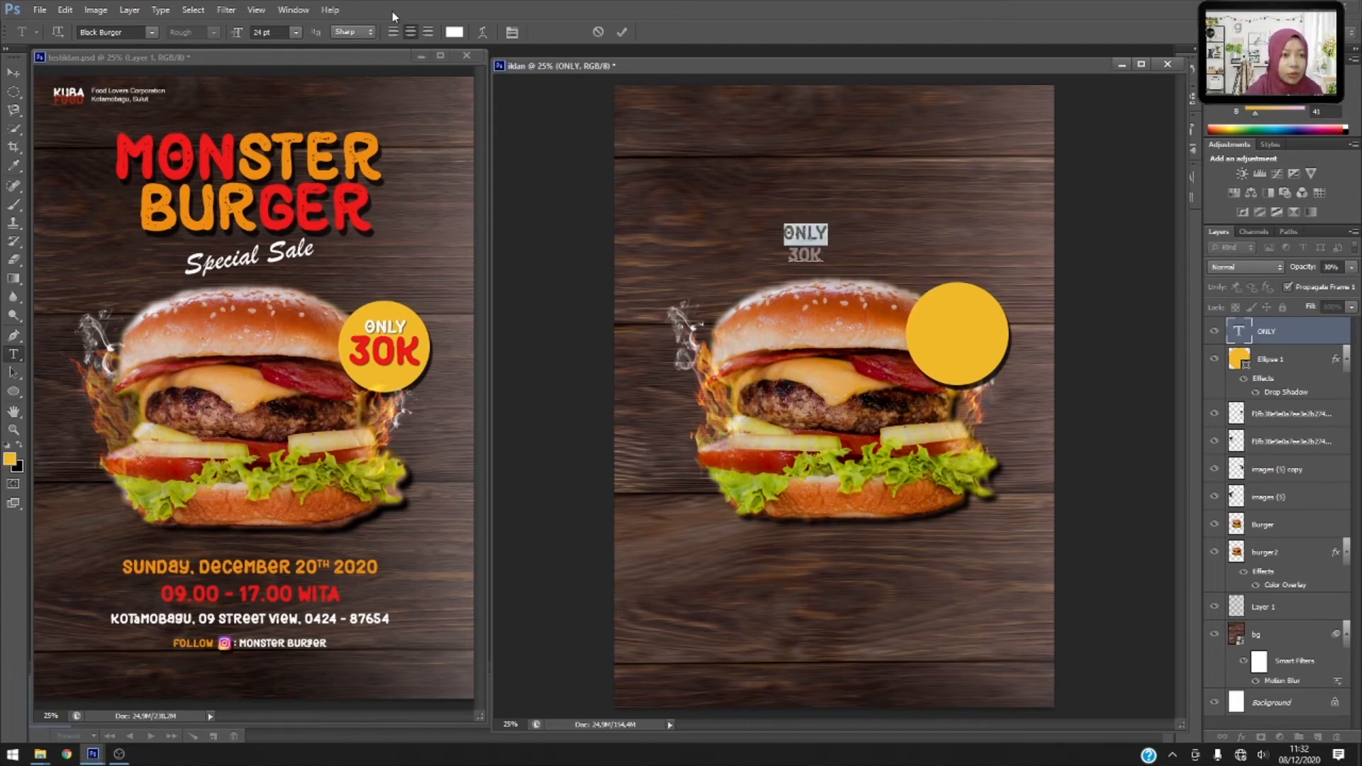
{"action": "left_click_drag", "start_coordinate": [786, 255], "coordinate": [856, 261]}
{"action": "left_click", "coordinate": [811, 236]}
{"action": "left_click", "coordinate": [295, 32]}
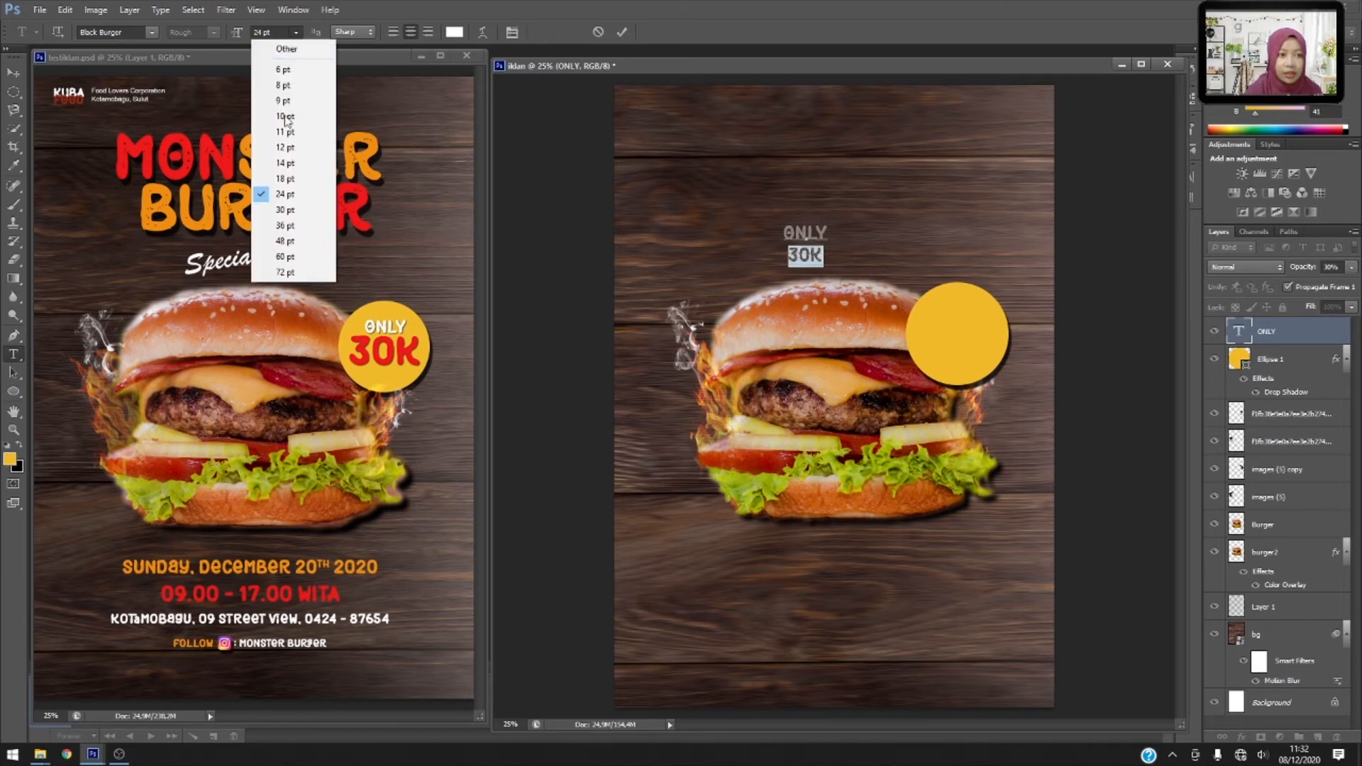
{"action": "left_click", "coordinate": [292, 245]}
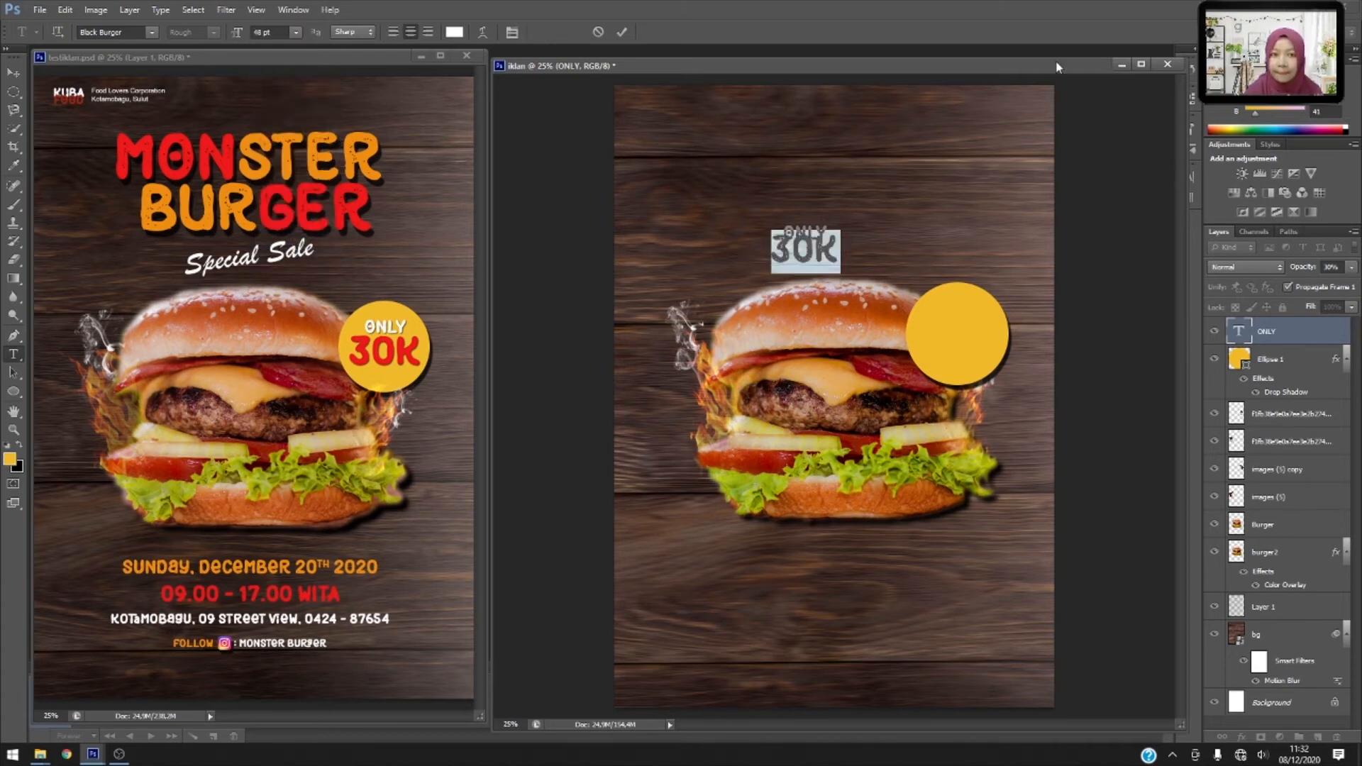
Colour the 30K line red by sampling the red letters of the MONSTER title in the reference poster.
{"action": "left_click_drag", "start_coordinate": [1060, 68], "coordinate": [1030, 66]}
{"action": "left_click", "coordinate": [1190, 186]}
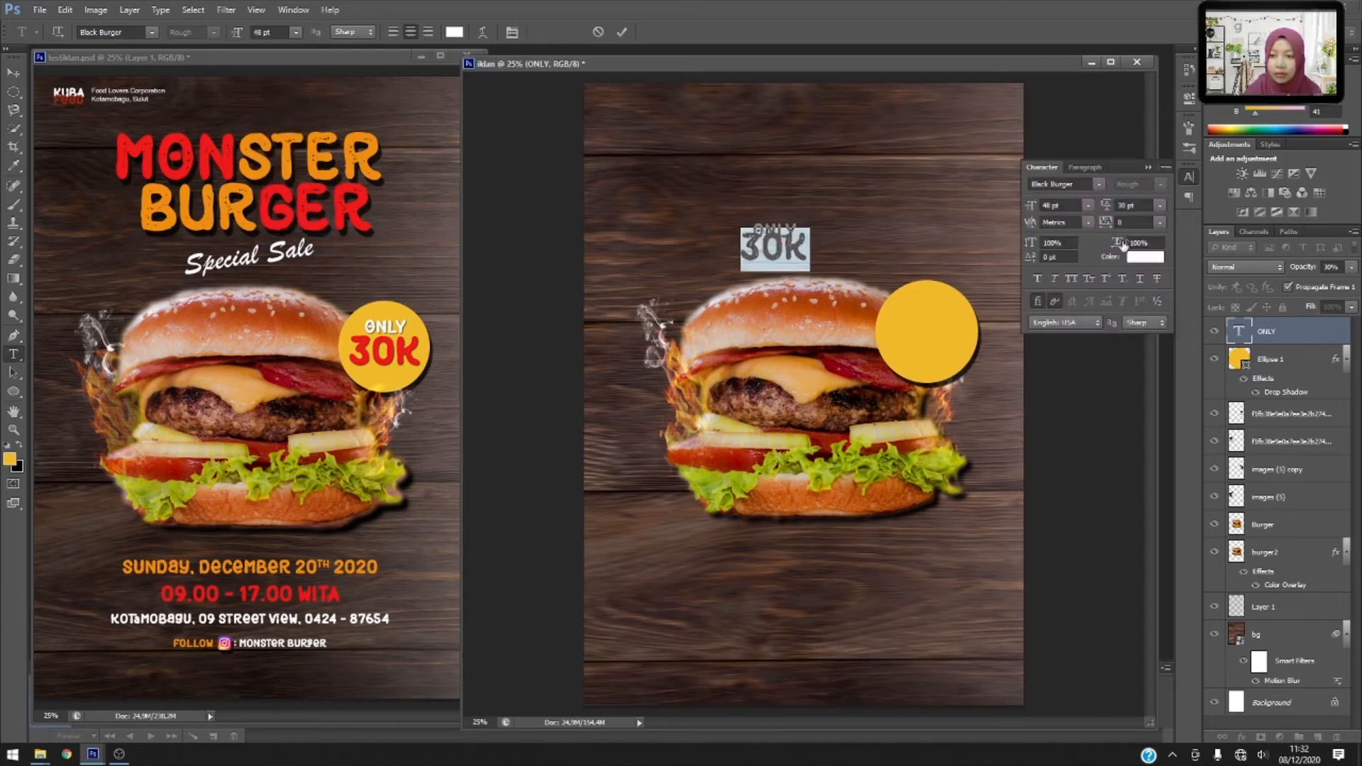
{"action": "left_click", "coordinate": [1189, 177]}
{"action": "left_click", "coordinate": [1187, 177]}
{"action": "left_click", "coordinate": [1139, 257]}
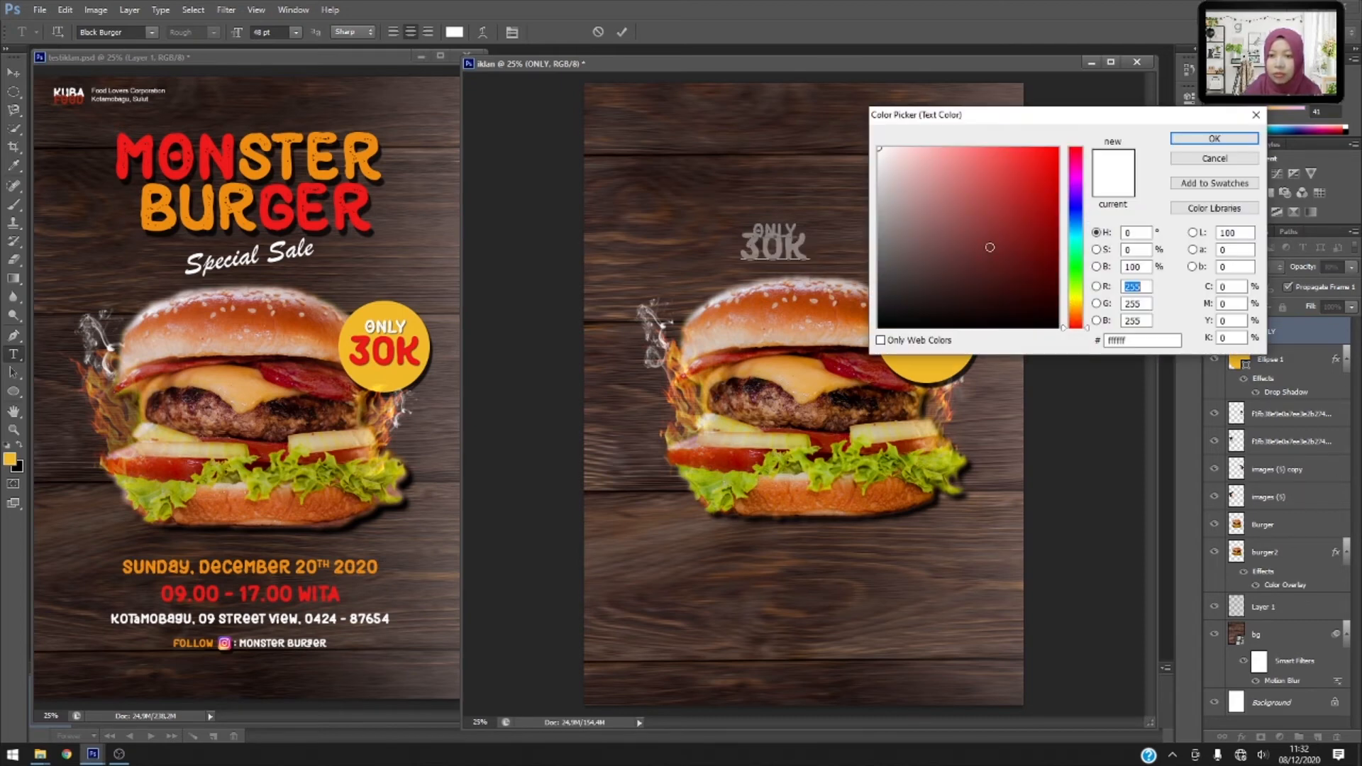
{"action": "left_click", "coordinate": [205, 139]}
{"action": "left_click", "coordinate": [1194, 141]}
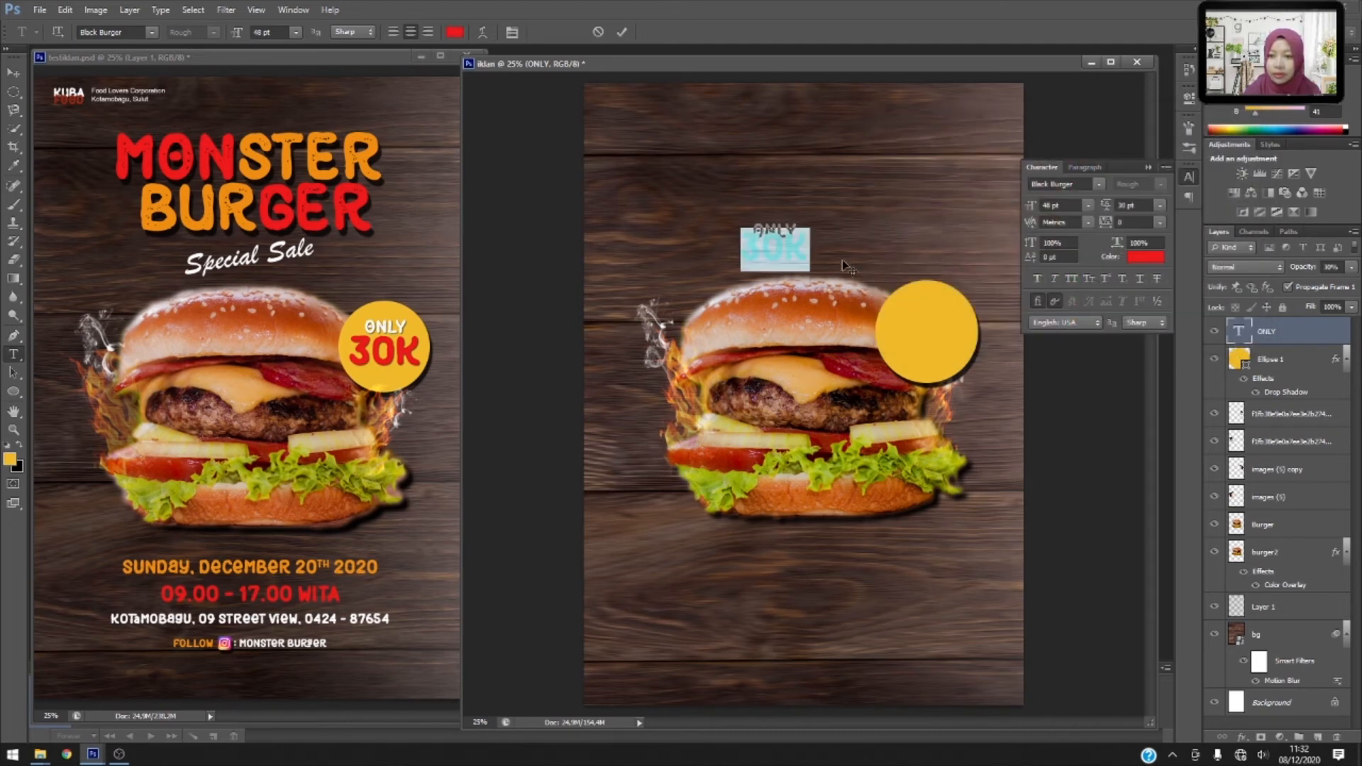
Move the ONLY 30K text onto the yellow circle and raise its layer opacity to 100%.
{"action": "left_click", "coordinate": [801, 251]}
{"action": "left_click", "coordinate": [14, 72]}
{"action": "left_click_drag", "start_coordinate": [791, 246], "coordinate": [934, 301]}
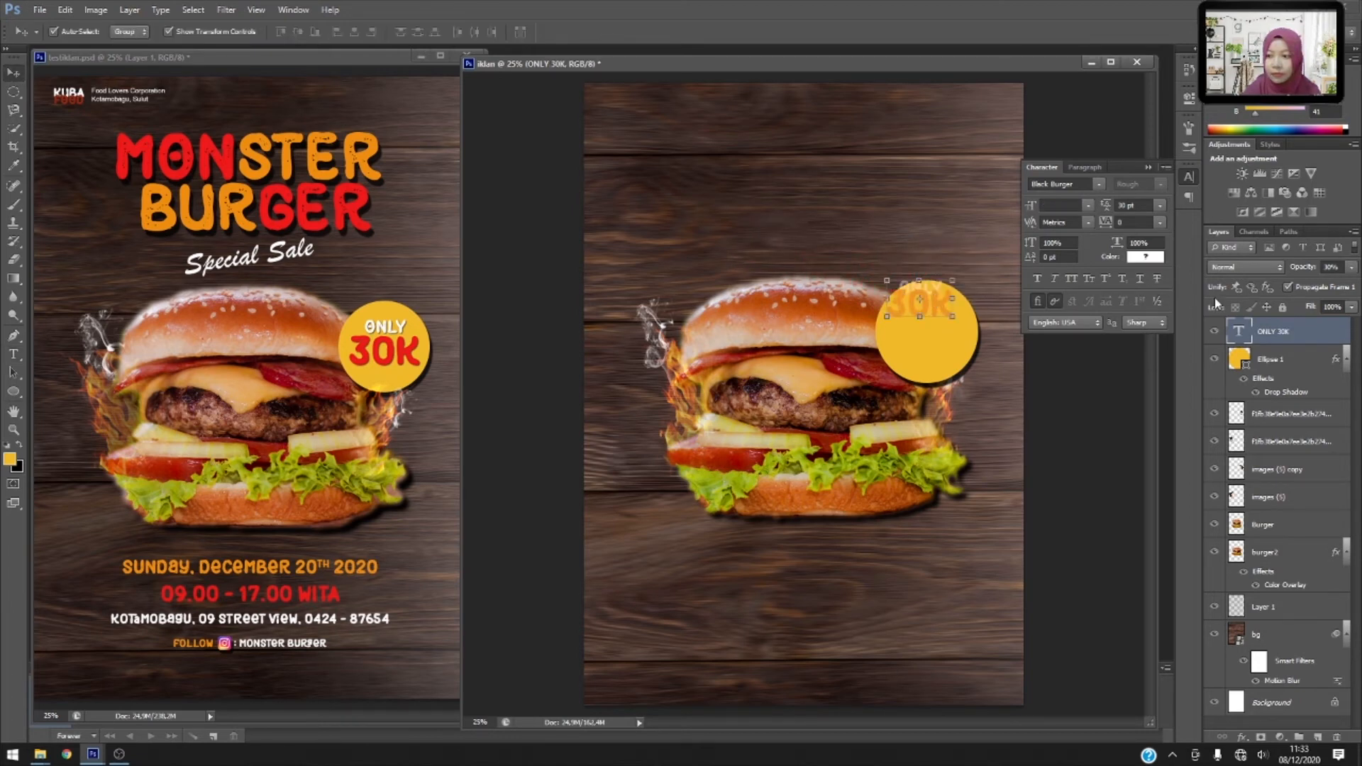
{"action": "left_click", "coordinate": [1352, 267]}
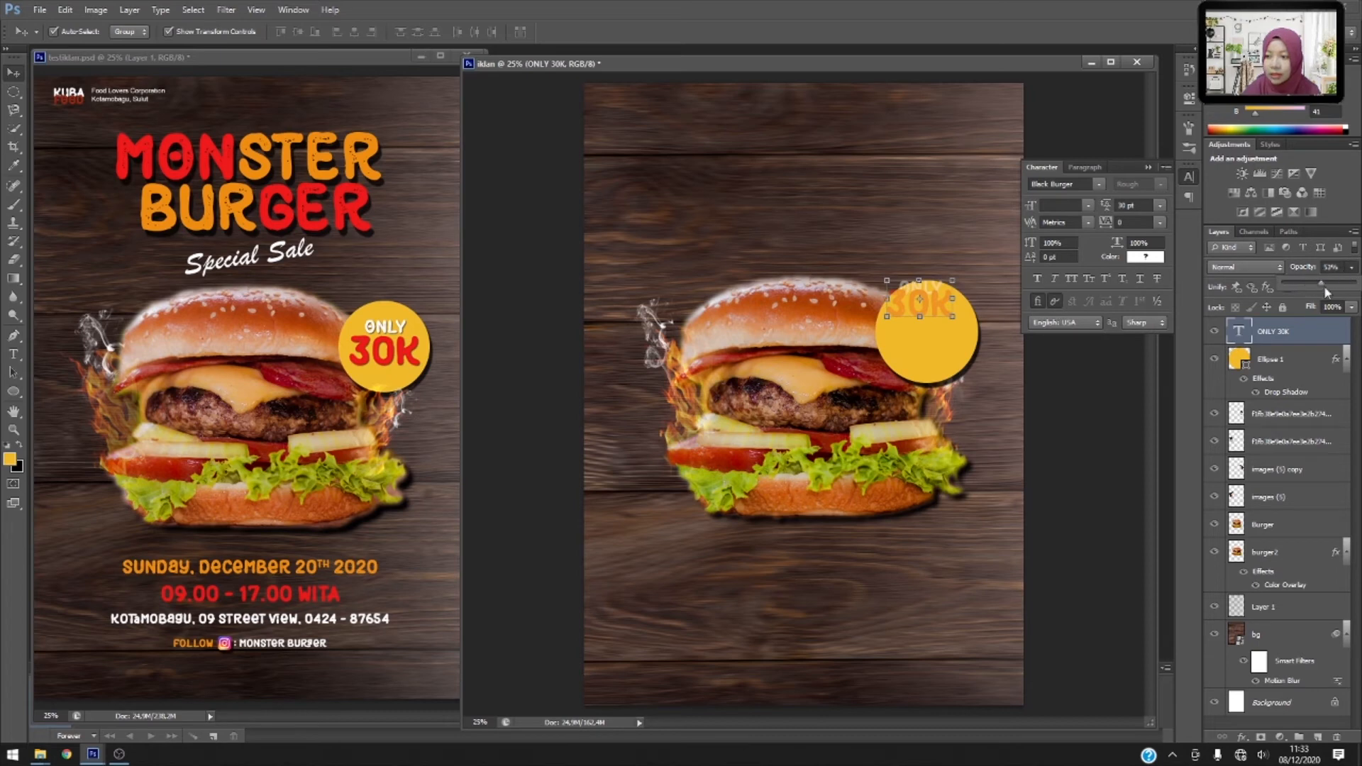
{"action": "left_click_drag", "start_coordinate": [1311, 283], "coordinate": [1355, 283]}
{"action": "left_click_drag", "start_coordinate": [944, 316], "coordinate": [954, 341]}
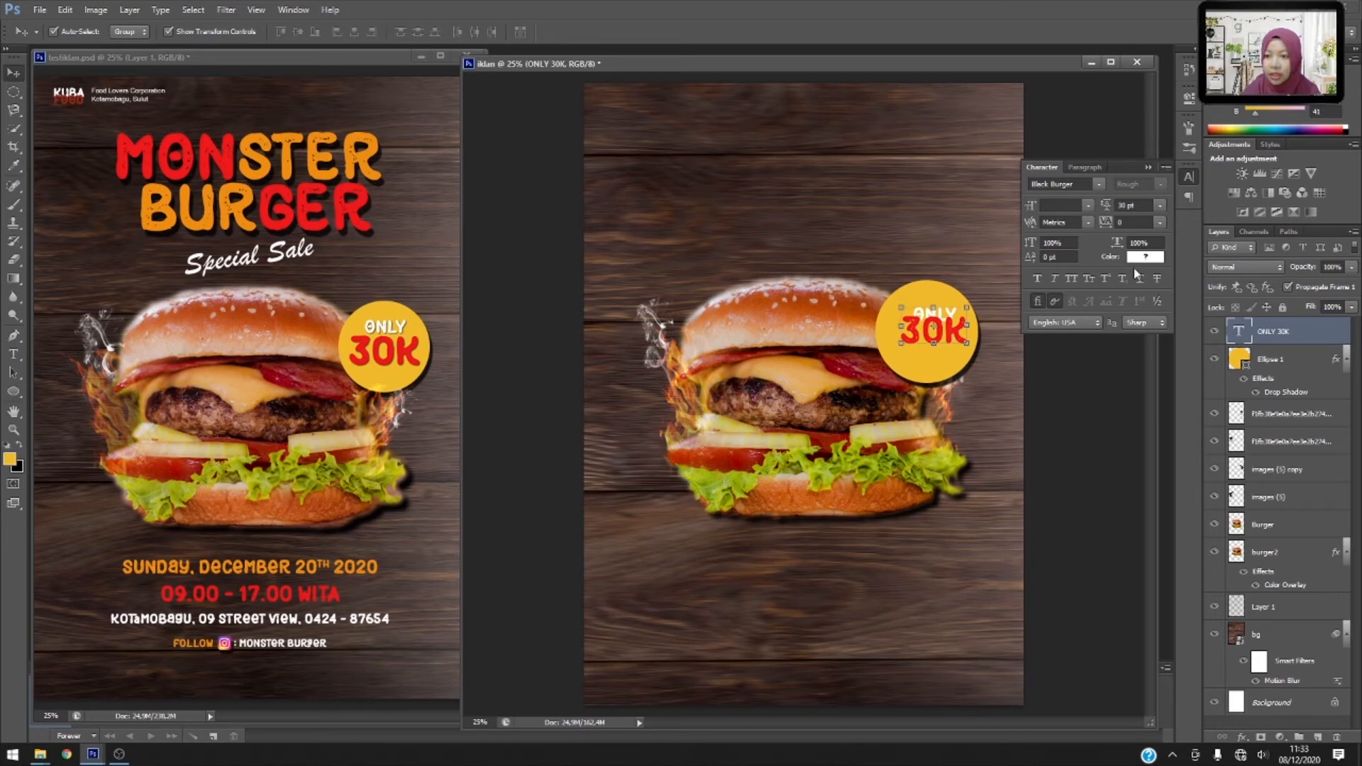
Set the line spacing of the ONLY 30K text to 48 pt and recentre the text on the yellow circle.
{"action": "left_click", "coordinate": [1161, 205]}
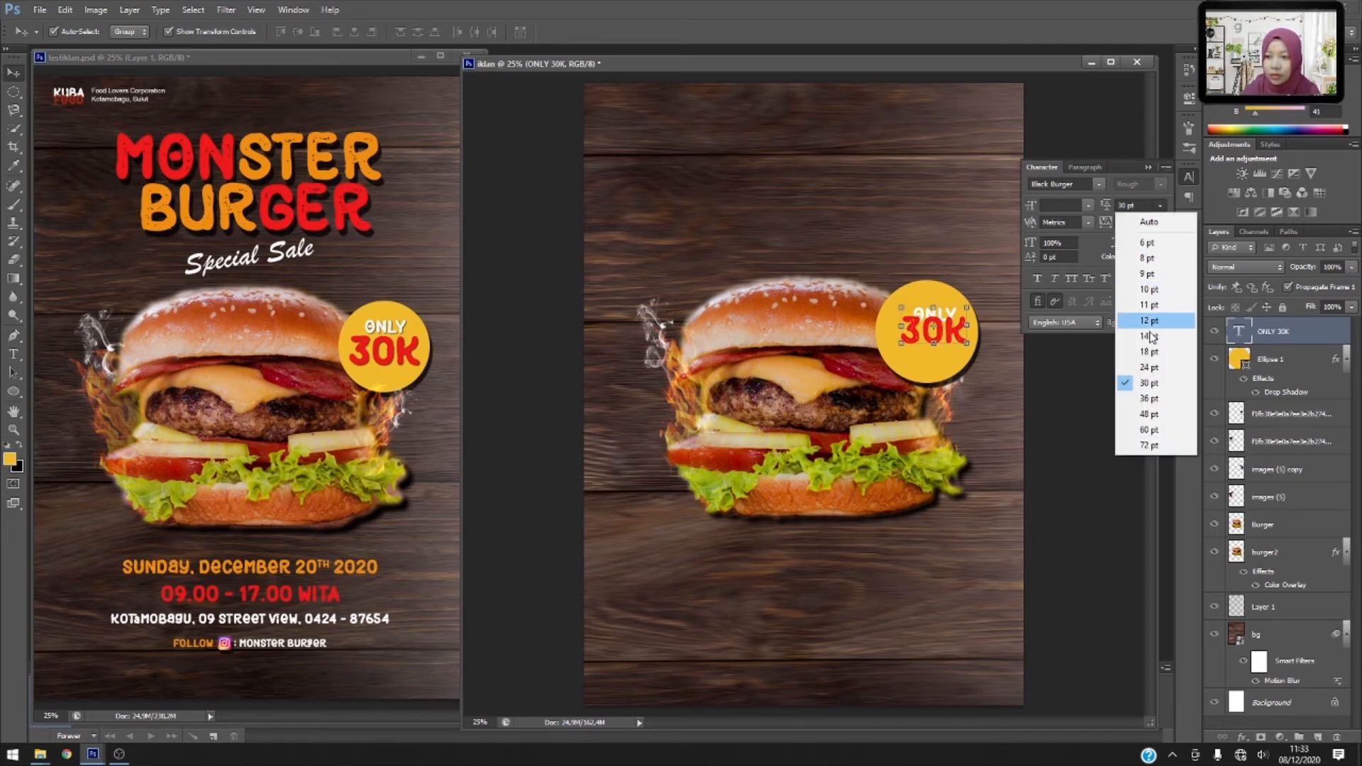
{"action": "left_click", "coordinate": [1149, 321]}
{"action": "left_click", "coordinate": [1160, 205]}
{"action": "left_click", "coordinate": [1157, 419]}
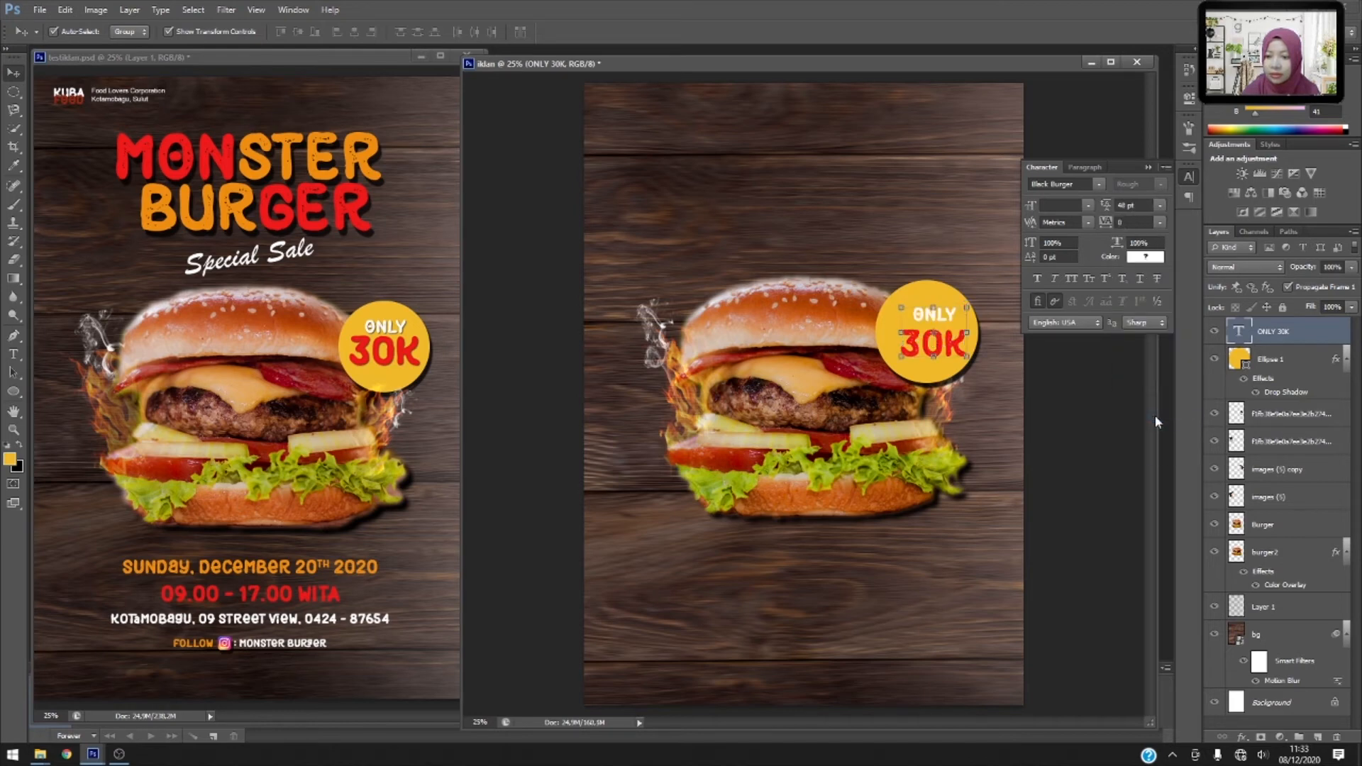
{"action": "mouse_move", "coordinate": [943, 349]}
{"action": "left_mouse_down"}
{"action": "mouse_move", "coordinate": [965, 364]}
{"action": "mouse_move", "coordinate": [950, 341]}
{"action": "left_mouse_up"}
{"action": "key", "text": "Return"}
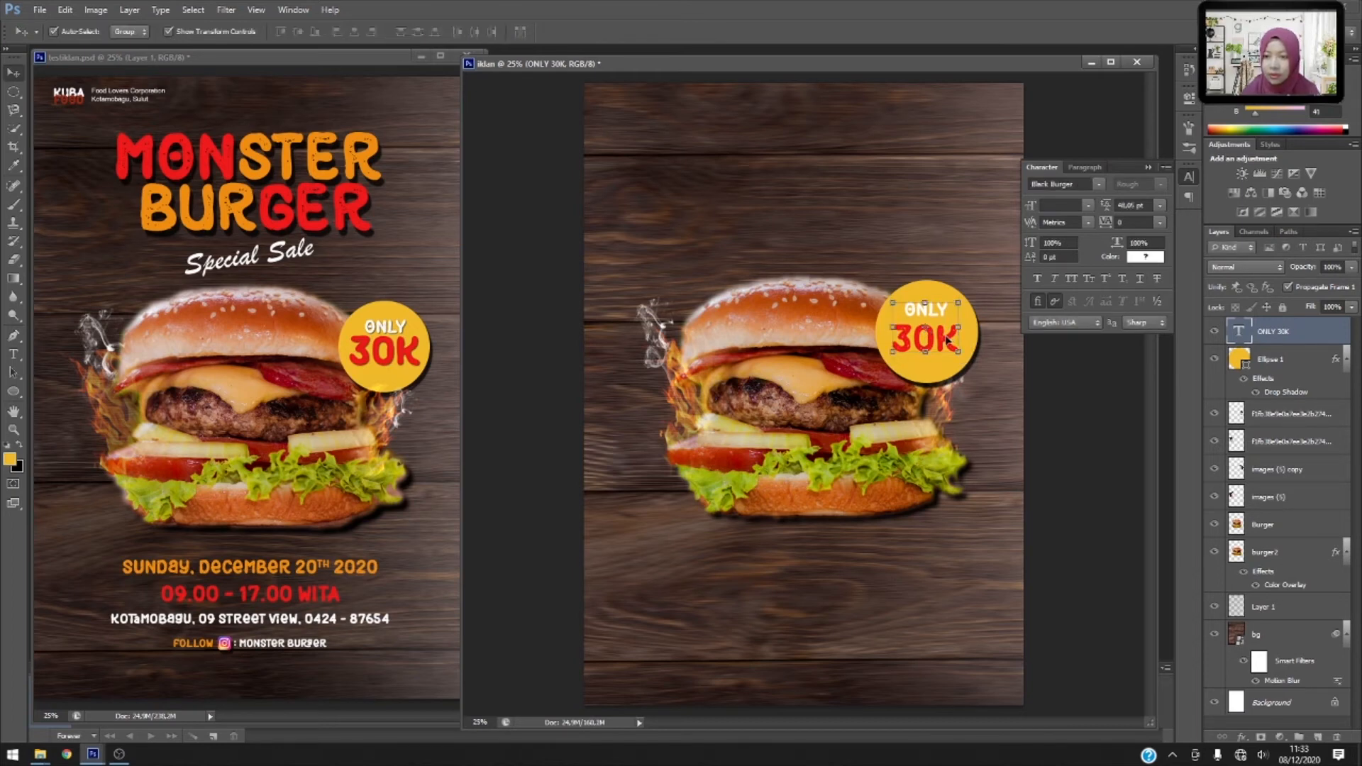
Set the font size of the 30K line to 50 pt and shift the text slightly down on the yellow circle.
{"action": "key", "text": "t"}
{"action": "left_click", "coordinate": [929, 339]}
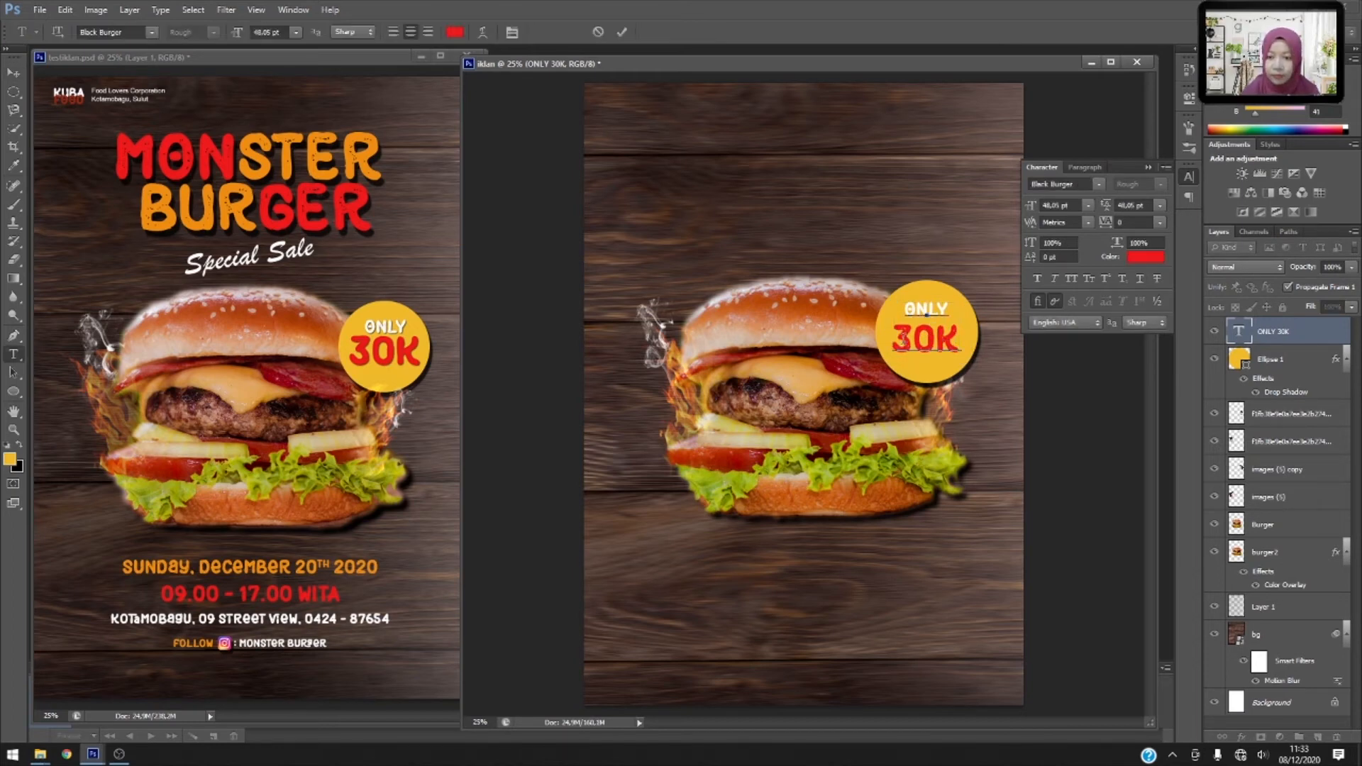
{"action": "left_click_drag", "start_coordinate": [889, 345], "coordinate": [962, 345]}
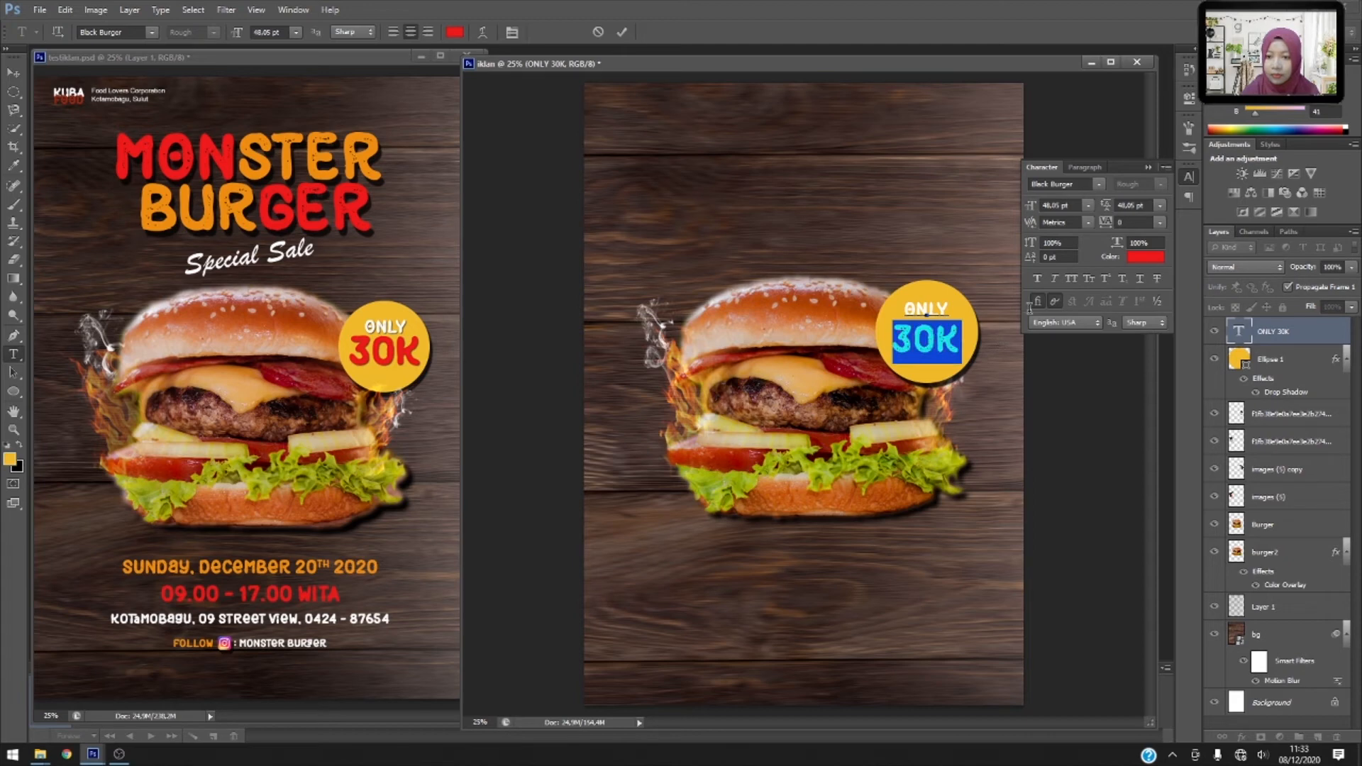
{"action": "left_click", "coordinate": [1089, 206]}
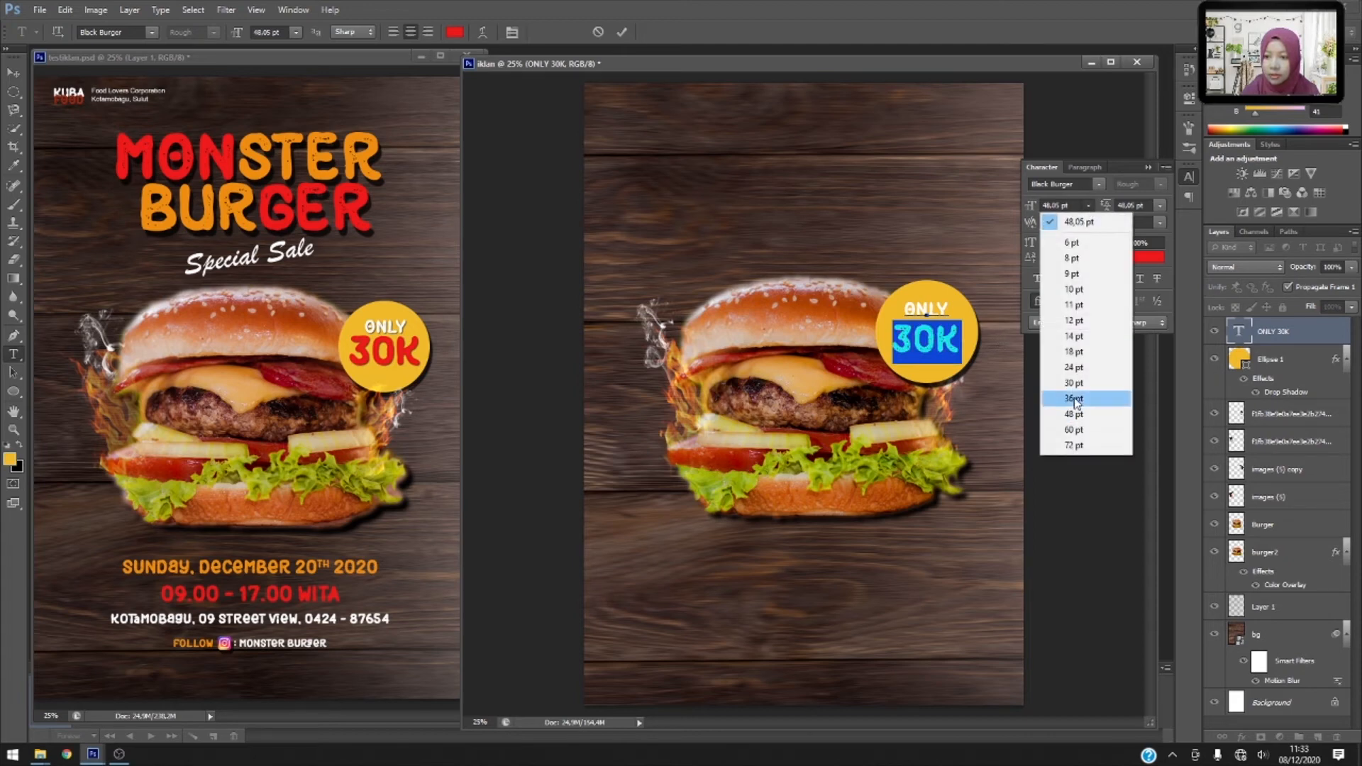
{"action": "left_click", "coordinate": [1060, 205]}
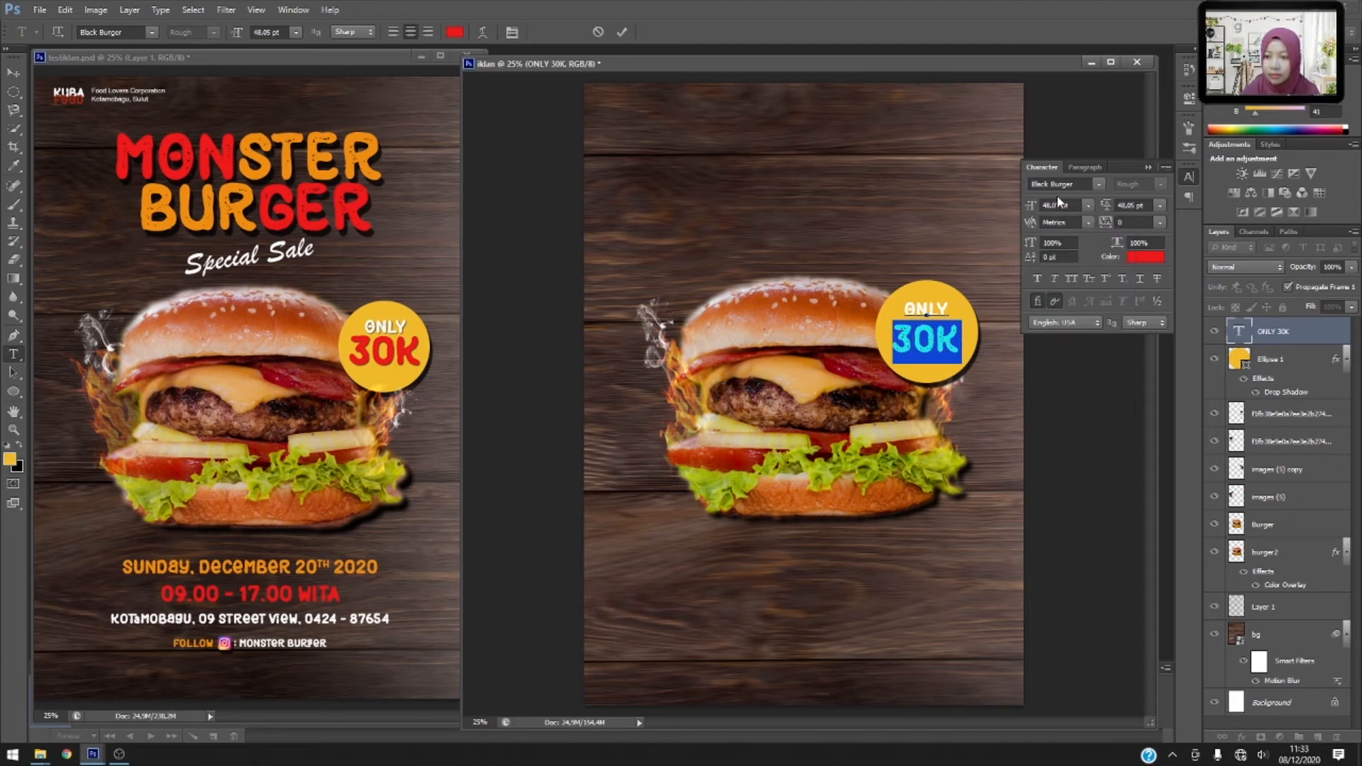
{"action": "double_click", "coordinate": [1059, 204]}
{"action": "type", "text": "50"}
{"action": "key", "text": "Return"}
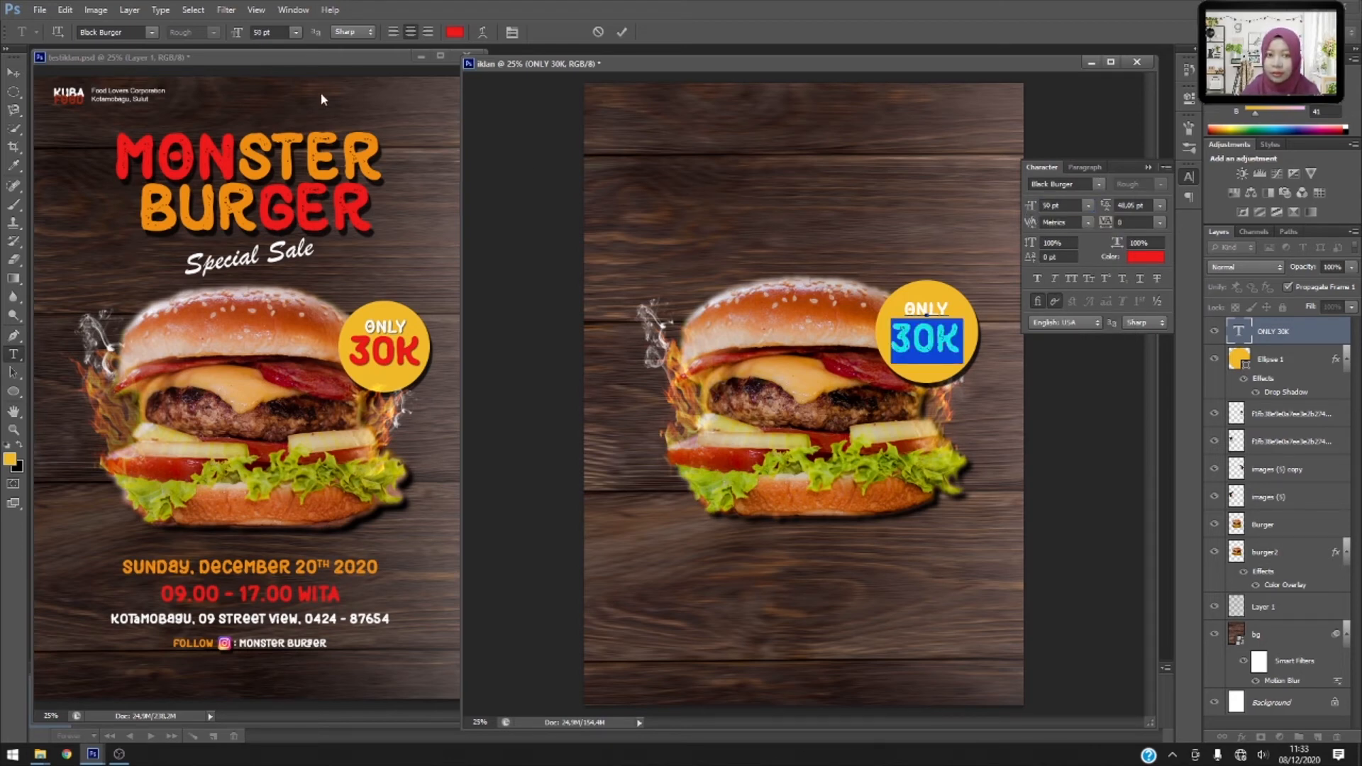
{"action": "left_click", "coordinate": [628, 32]}
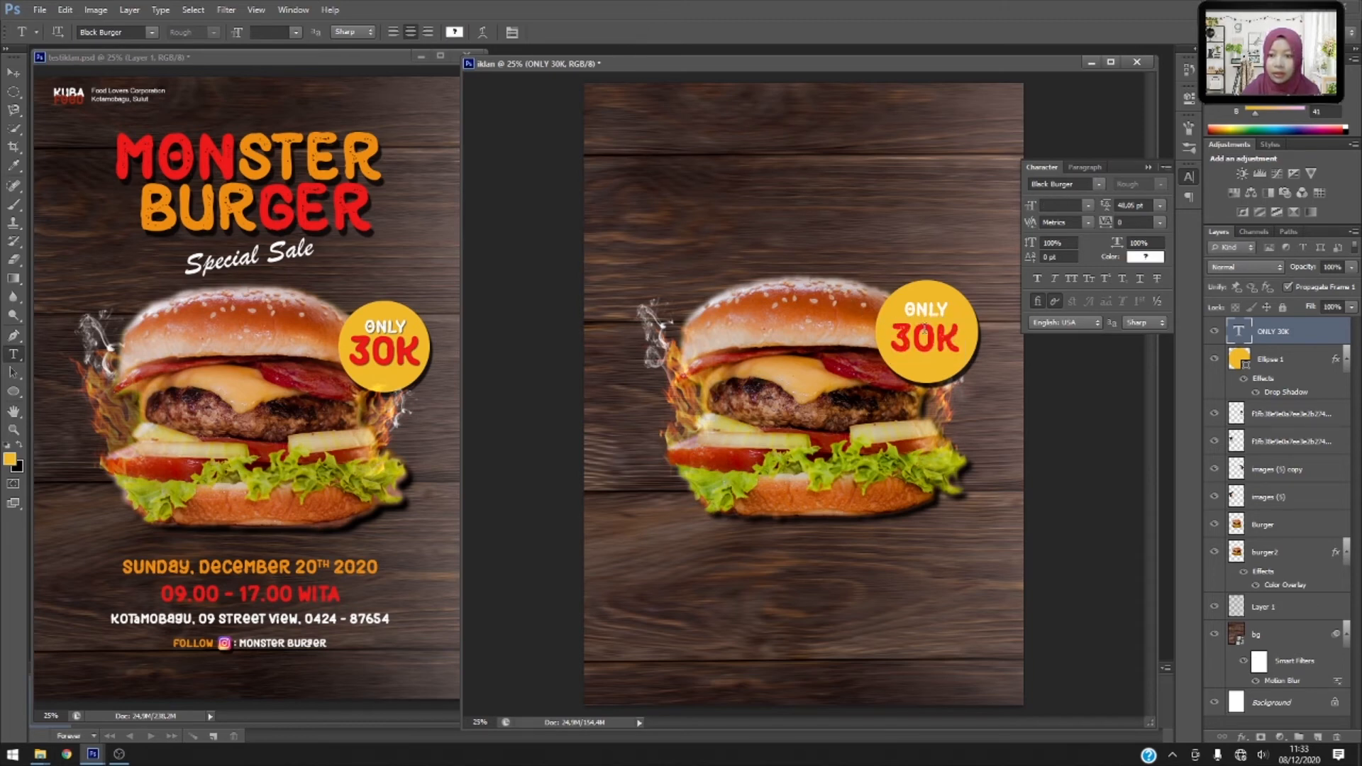
{"action": "left_click", "coordinate": [14, 71]}
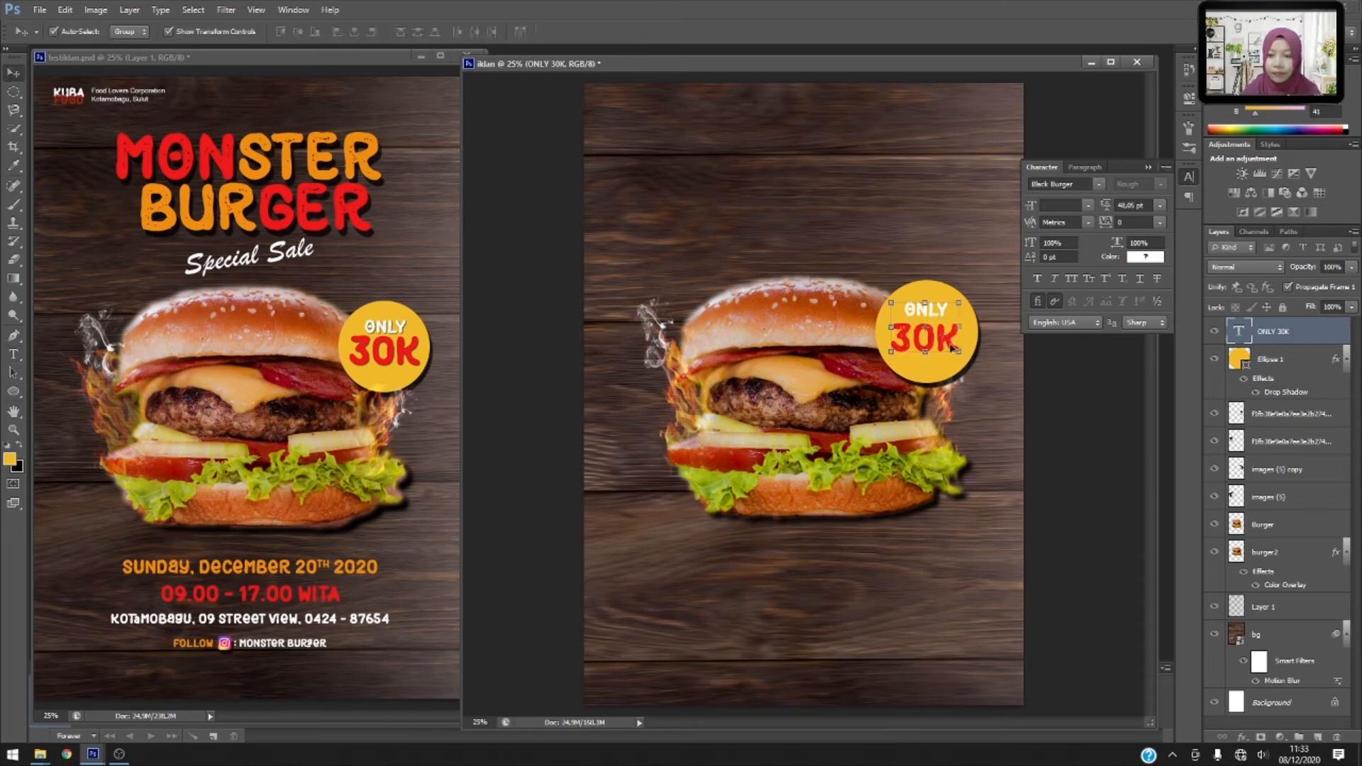
{"action": "left_click_drag", "start_coordinate": [932, 340], "coordinate": [933, 345]}
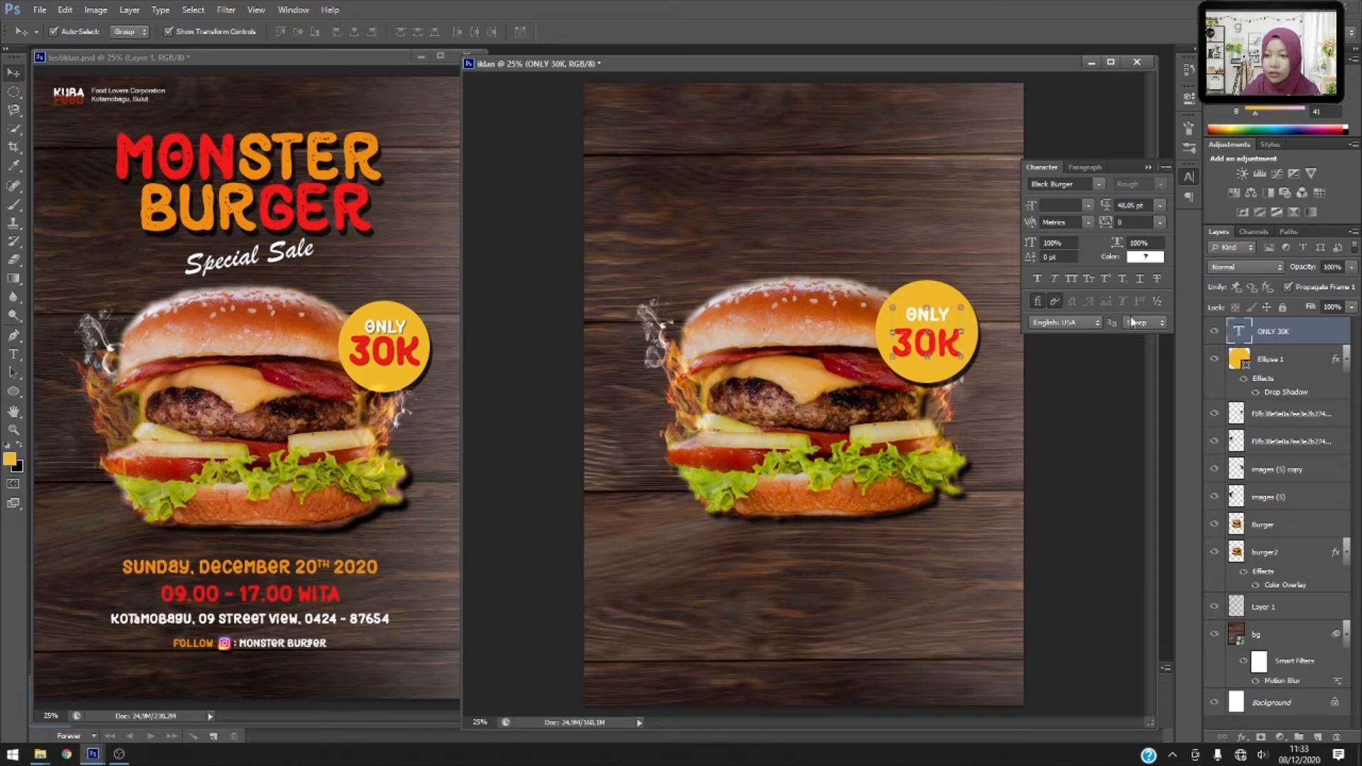
Add a Drop Shadow with 75% opacity and a slightly increased distance to the ONLY 30K text layer.
{"action": "left_click", "coordinate": [1149, 168]}
{"action": "right_click", "coordinate": [1282, 334]}
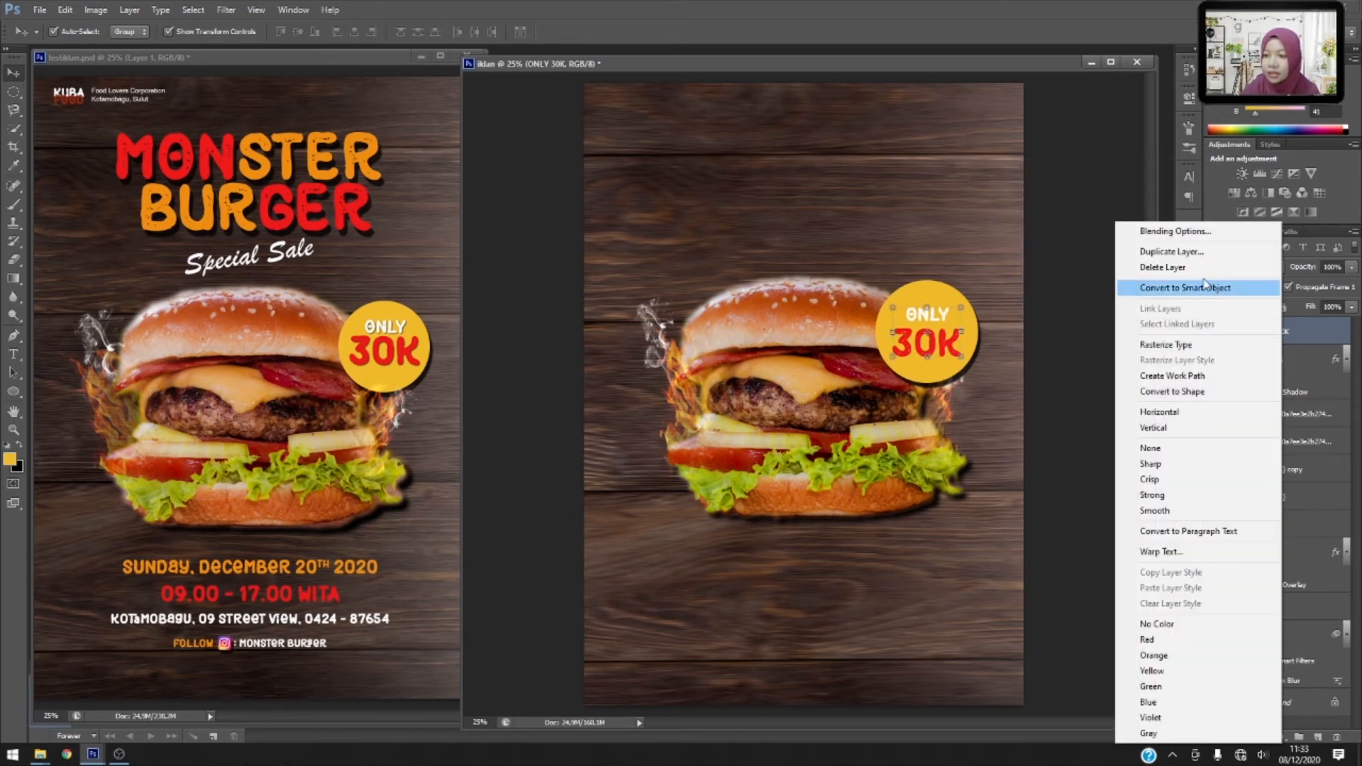
{"action": "left_click", "coordinate": [1161, 232]}
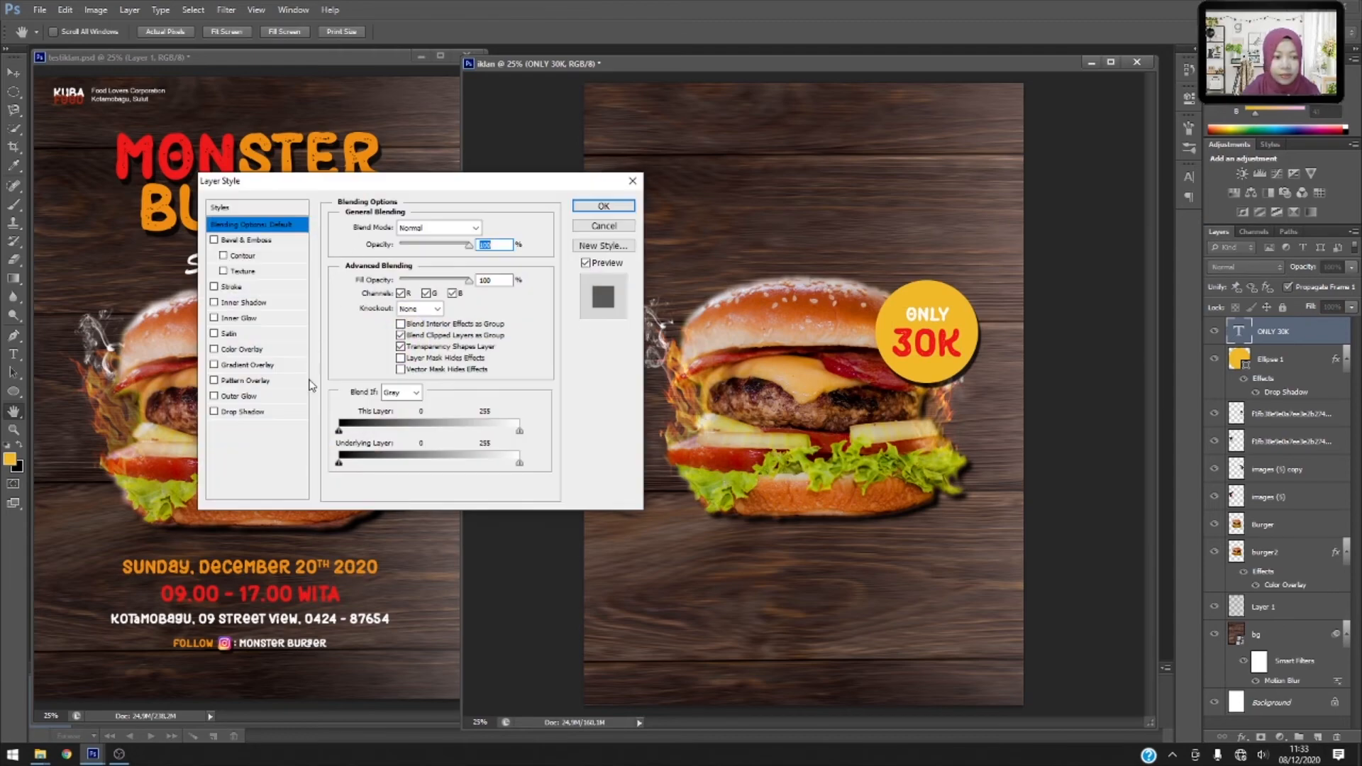
{"action": "left_click", "coordinate": [229, 415]}
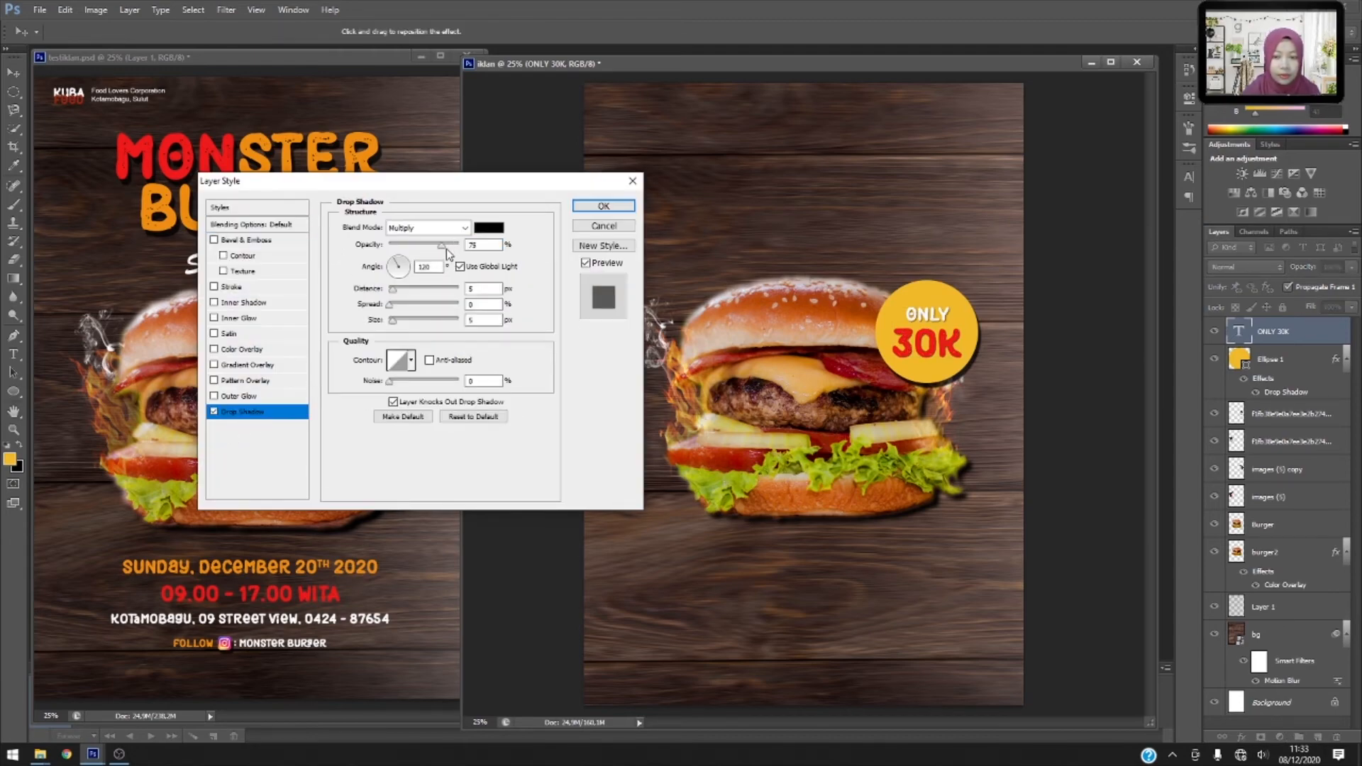
{"action": "left_click_drag", "start_coordinate": [393, 290], "coordinate": [402, 298]}
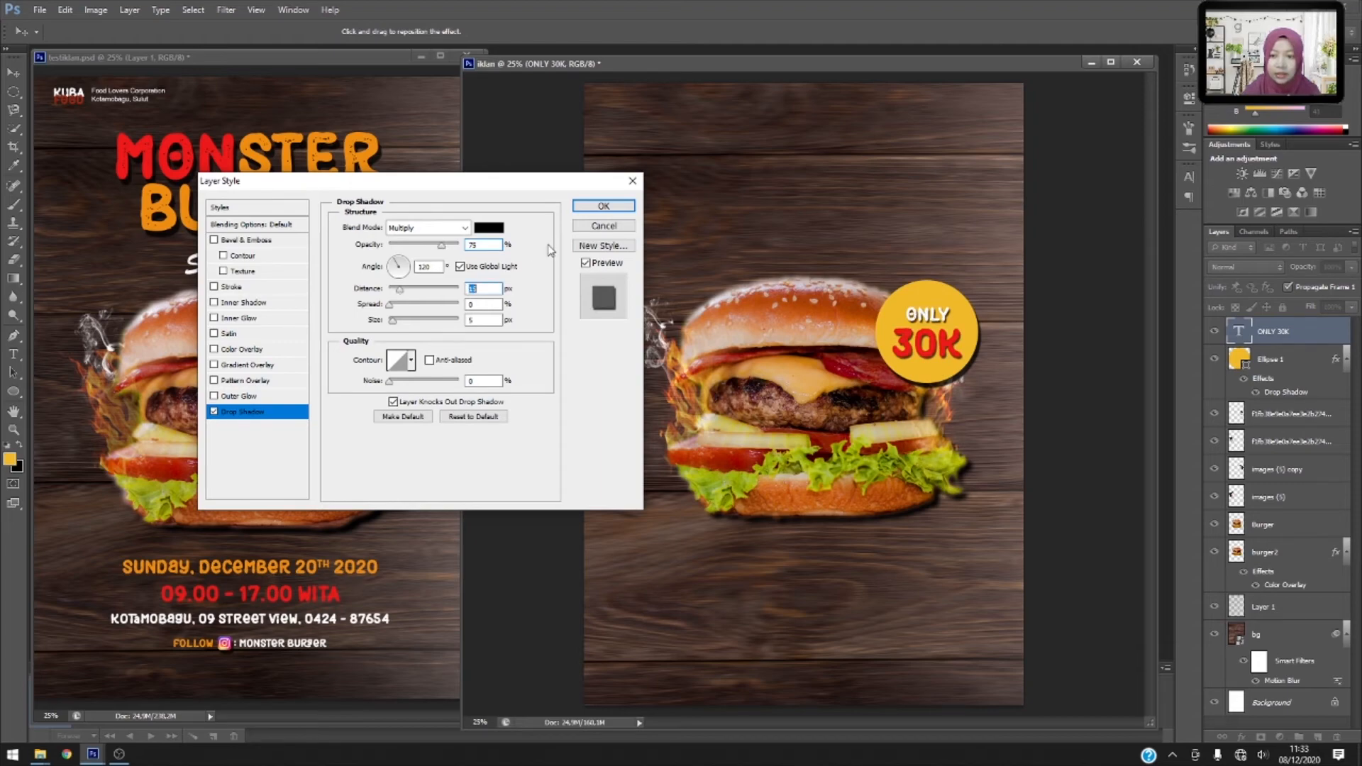
{"action": "left_click", "coordinate": [588, 207]}
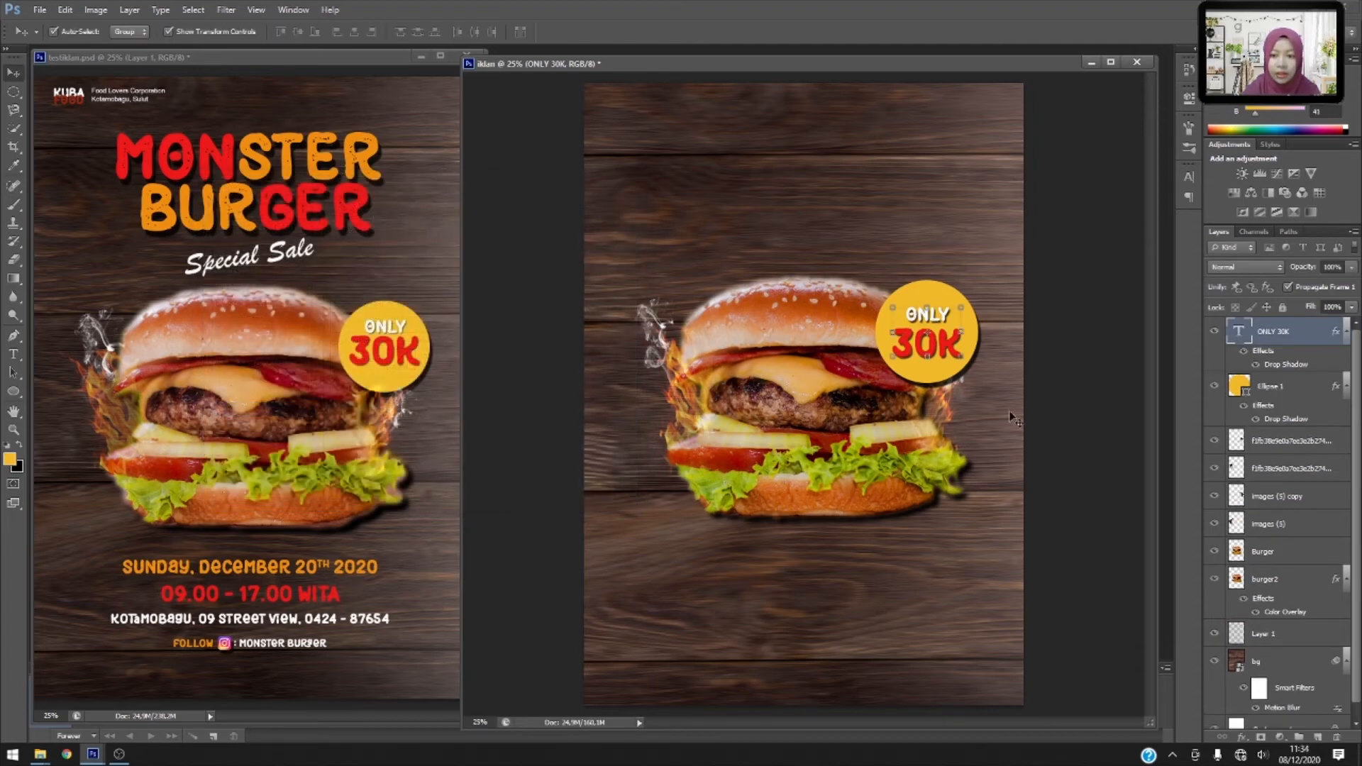
{"action": "left_click", "coordinate": [924, 325]}
{"action": "key", "text": "ctrl+t"}
{"action": "key", "text": "Return"}
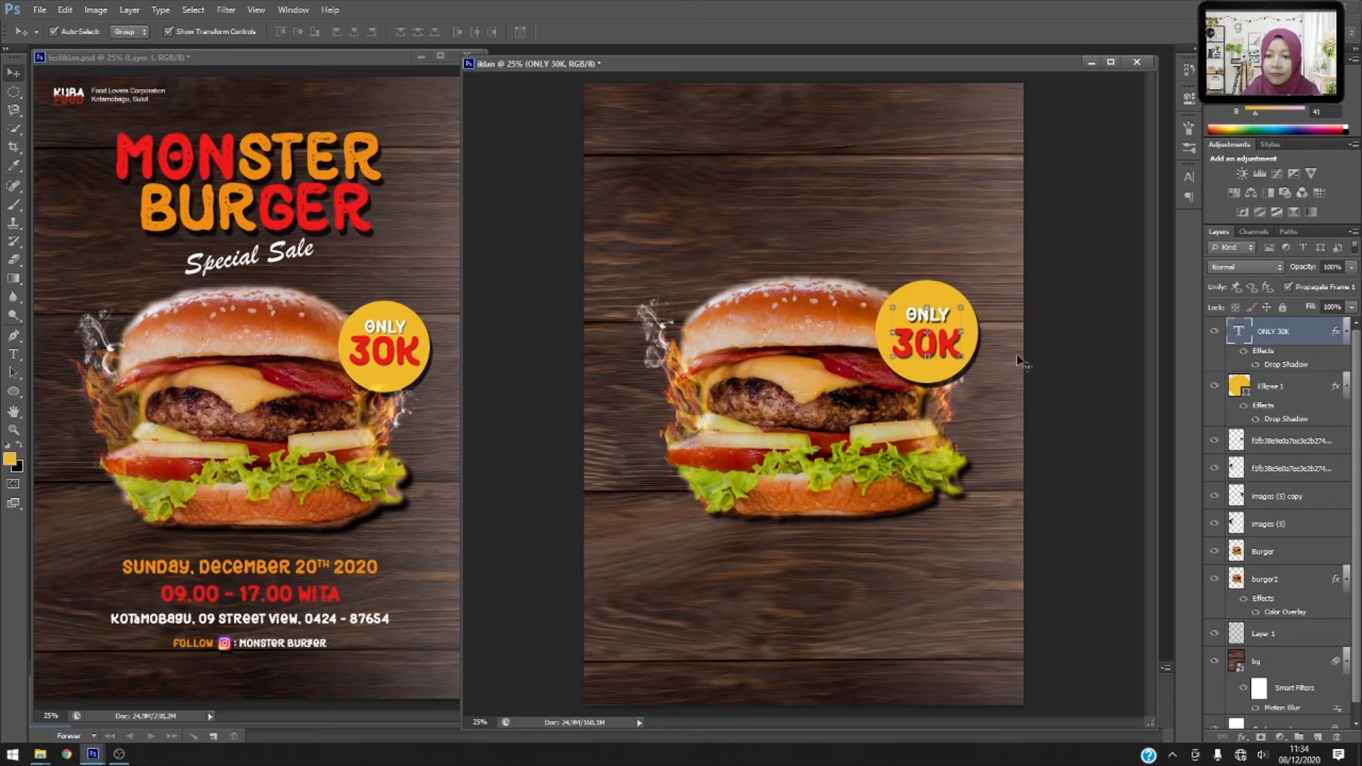
Scale the yellow circle proportionally to about 96.55% and shift it slightly down behind the price text.
{"action": "left_click", "coordinate": [951, 318]}
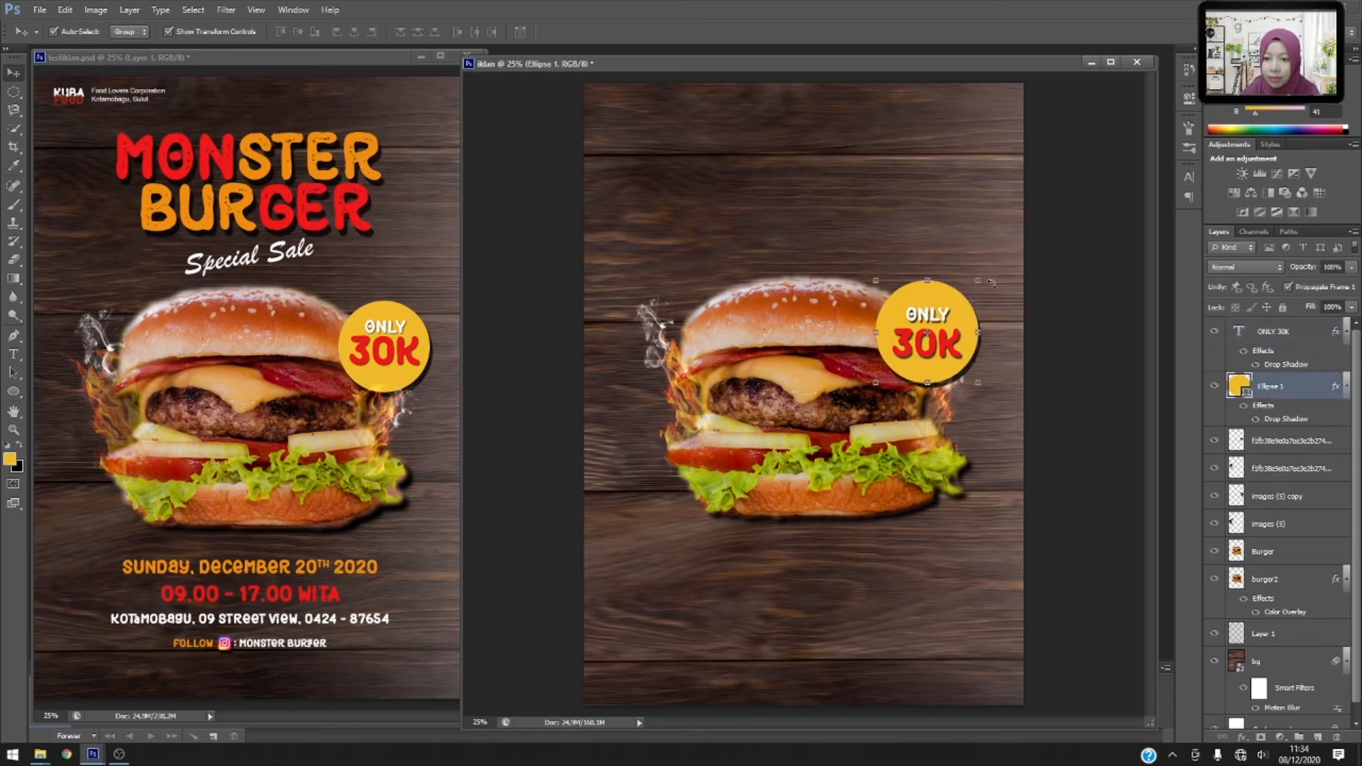
{"action": "left_click_drag", "start_coordinate": [981, 283], "coordinate": [960, 317]}
{"action": "left_click_drag", "start_coordinate": [979, 386], "coordinate": [968, 343]}
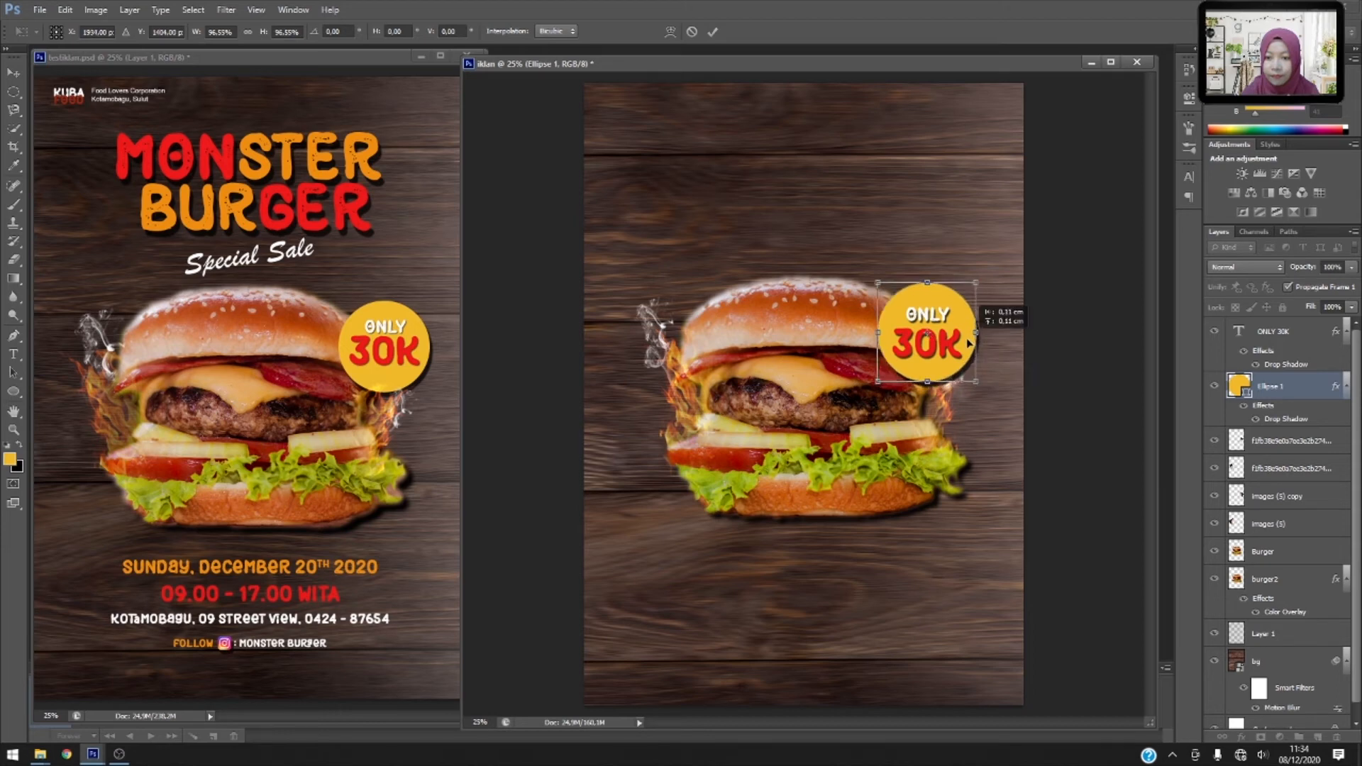
{"action": "key", "text": "Return"}
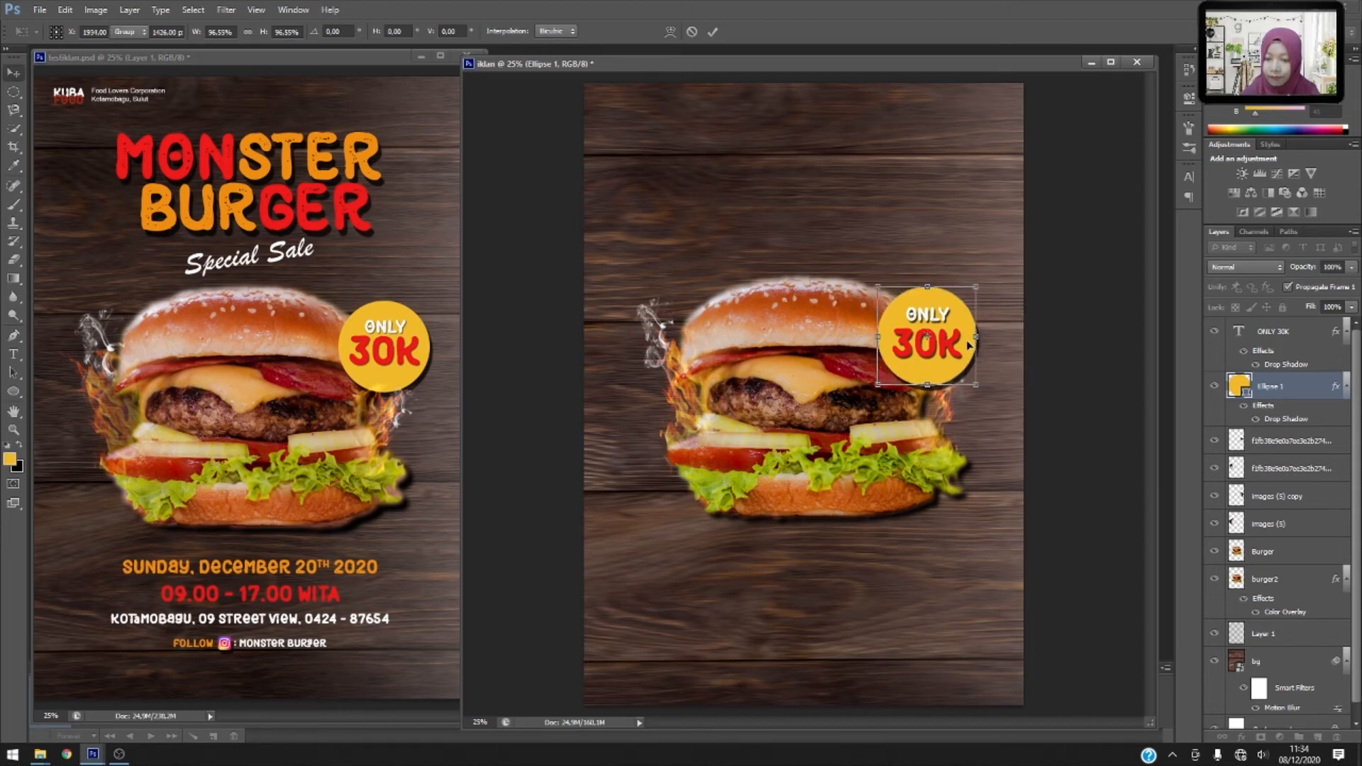
Nudge the yellow circle in small increments until it is centred behind the ONLY 30K text, and deselect it.
{"action": "key", "text": "Right"}
{"action": "key", "text": "Up"}
{"action": "key", "text": "Up"}
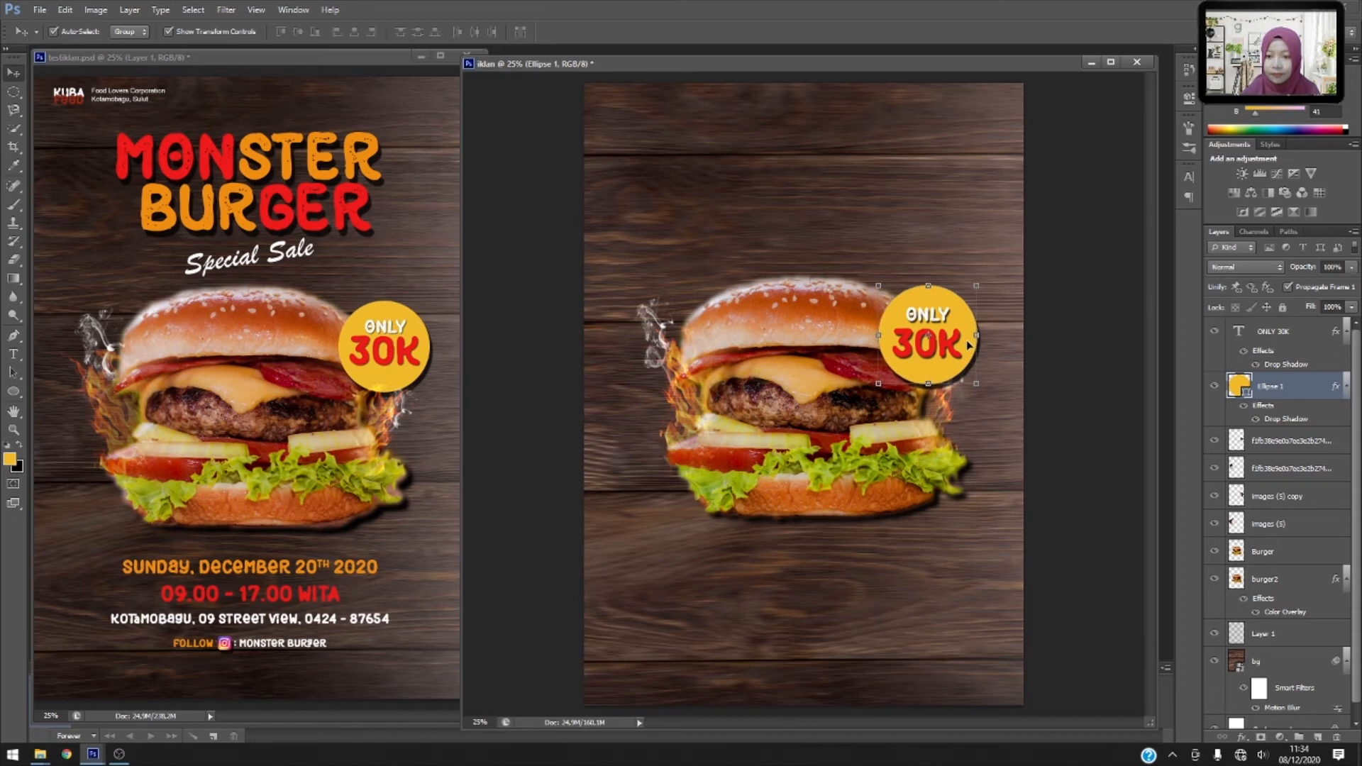
{"action": "key", "text": "Down"}
{"action": "key", "text": "Up"}
{"action": "key", "text": "Down"}
{"action": "key", "text": "Left"}
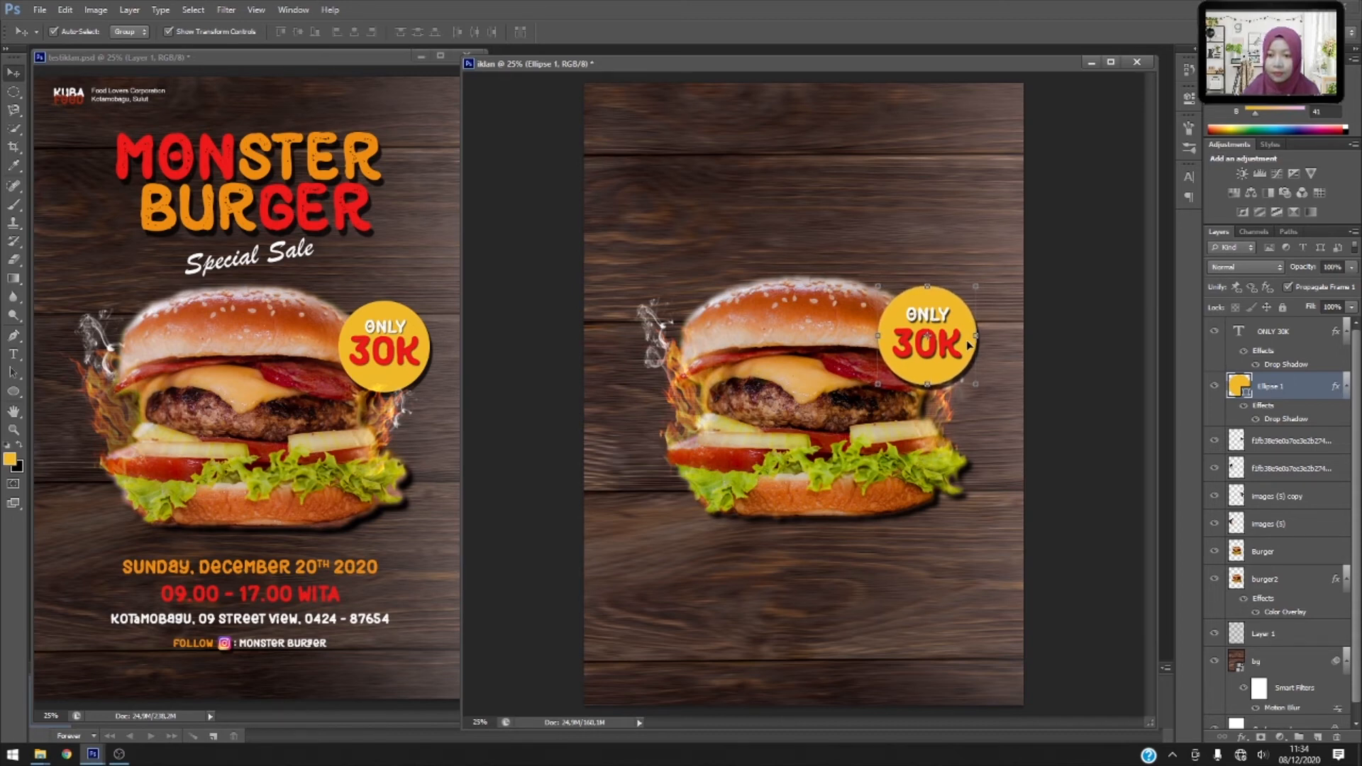
{"action": "left_click", "coordinate": [1063, 433]}
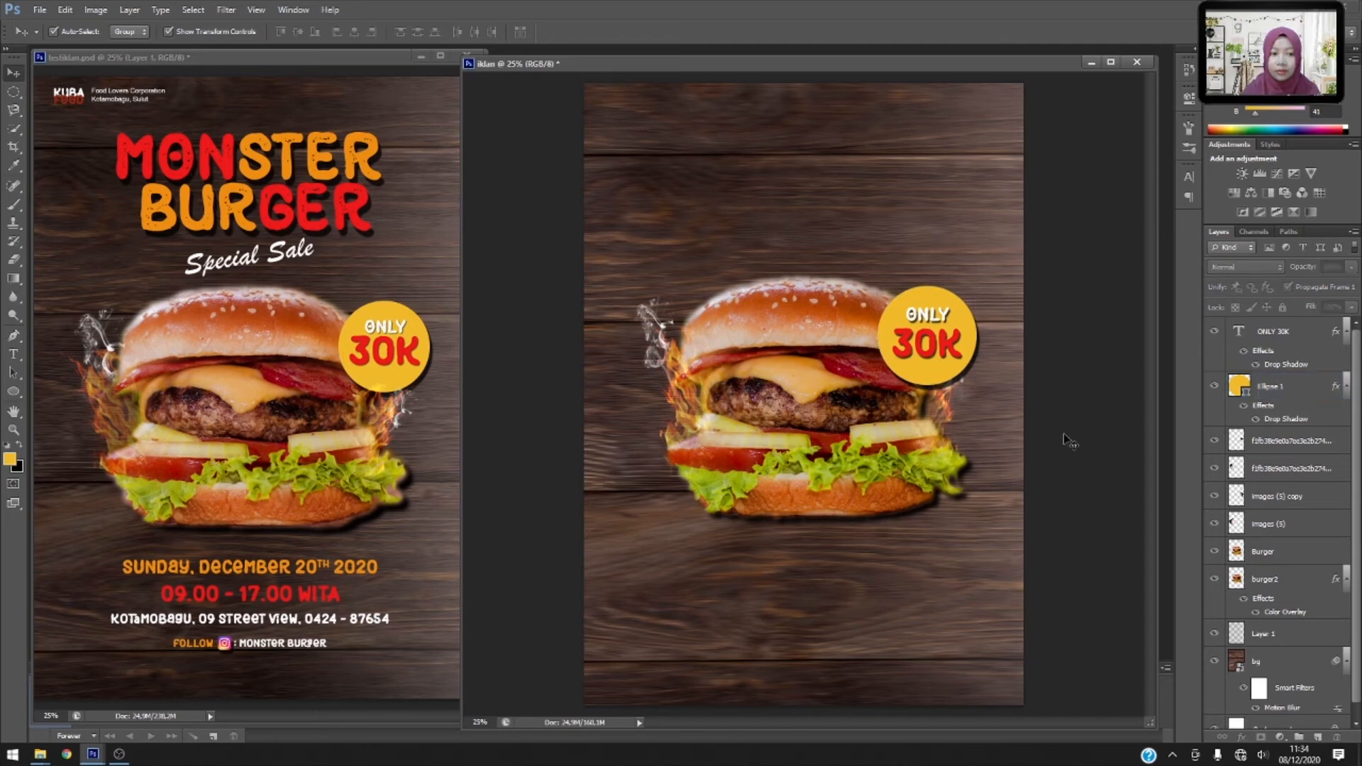
{"action": "left_click", "coordinate": [938, 348]}
{"action": "left_click", "coordinate": [1084, 365]}
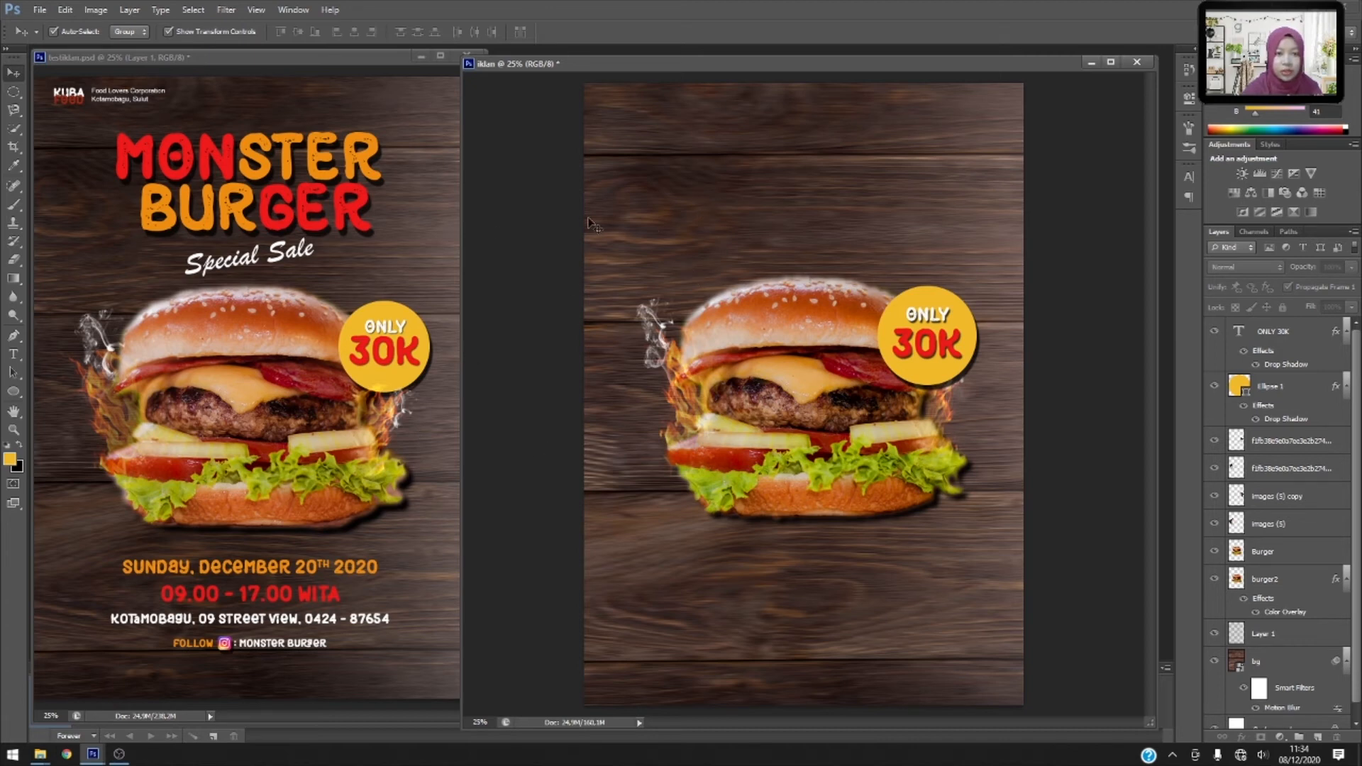
Add a centred two-line title reading MONSTER and BURGER above the burger in yellow Black Burger.
{"action": "left_click", "coordinate": [12, 354]}
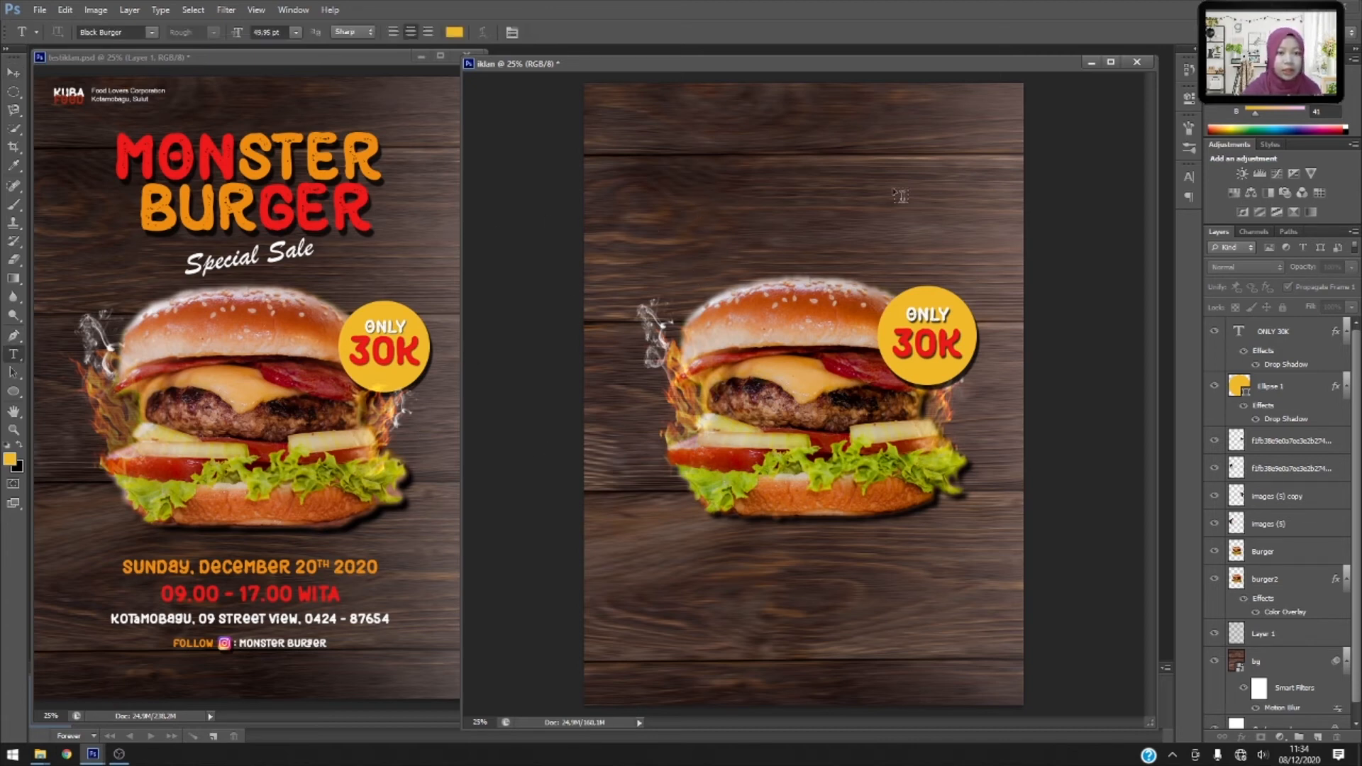
{"action": "left_click", "coordinate": [707, 187]}
{"action": "type", "text": "MONSTER"}
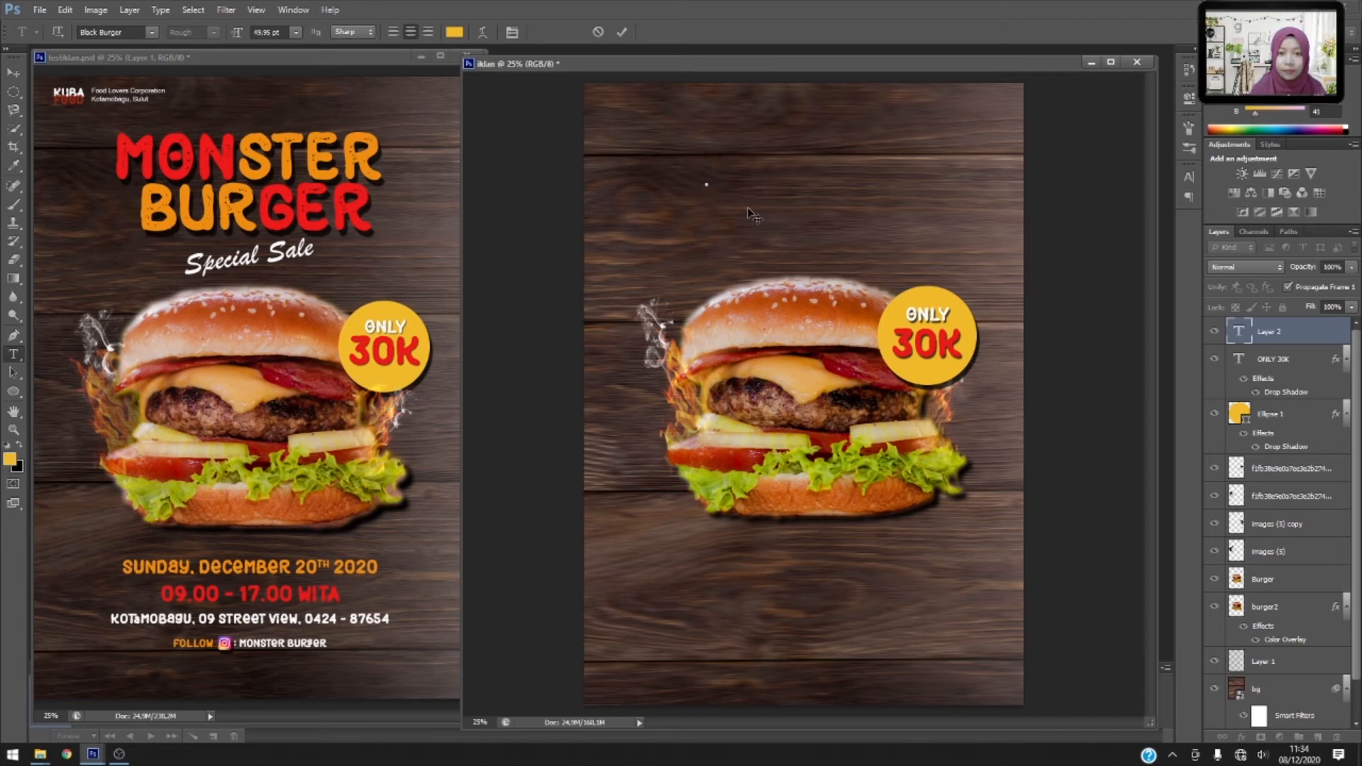
{"action": "type", "text": "BURGER"}
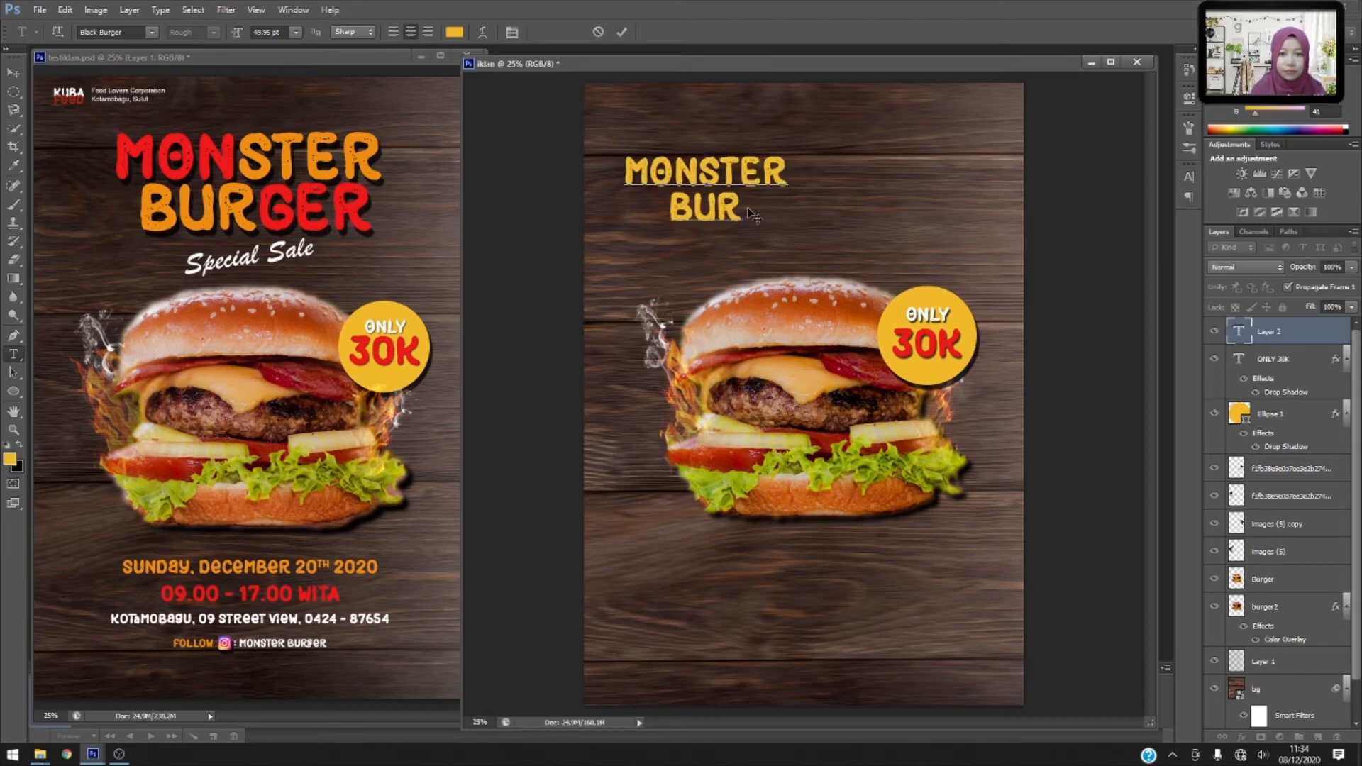
Set the MONSTER BURGER title to 60 pt and move it to the horizontal middle of the poster above the burger.
{"action": "key", "text": "ctrl+a"}
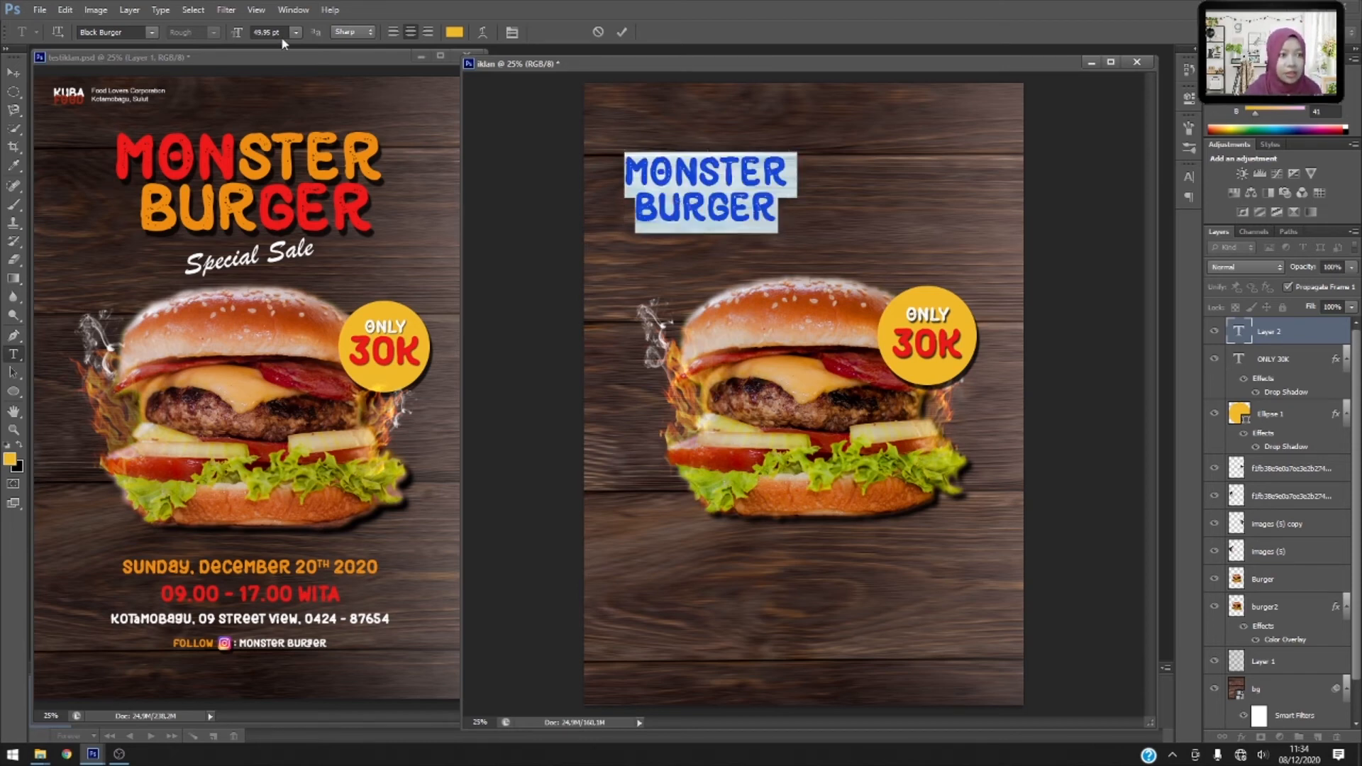
{"action": "left_click", "coordinate": [295, 32]}
{"action": "left_click", "coordinate": [332, 256]}
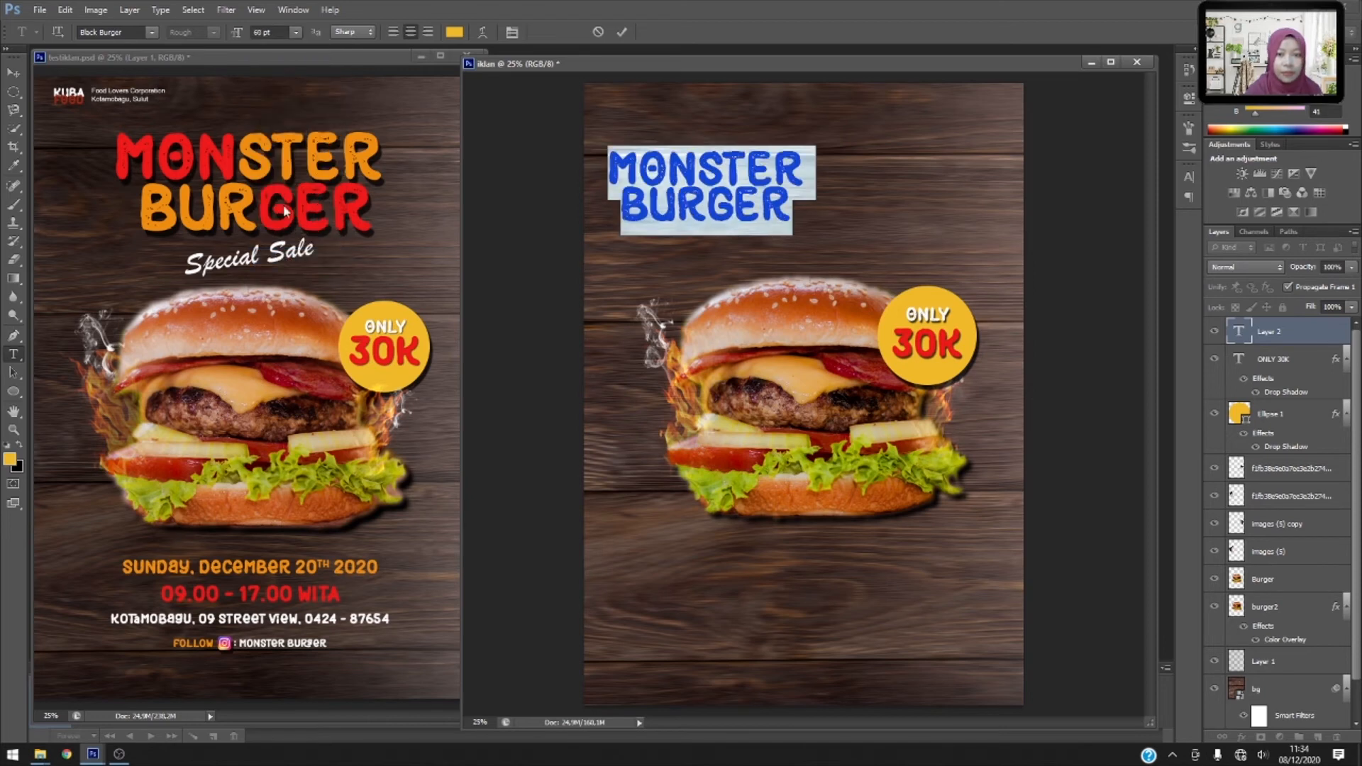
{"action": "left_click", "coordinate": [13, 73]}
{"action": "left_click_drag", "start_coordinate": [737, 178], "coordinate": [824, 173]}
{"action": "key", "text": "ctrl+t"}
{"action": "left_click_drag", "start_coordinate": [894, 229], "coordinate": [916, 243]}
{"action": "key", "text": "Escape"}
Set the font size of the whole MONSTER BURGER title to 80 pt.
{"action": "double_click", "coordinate": [831, 177]}
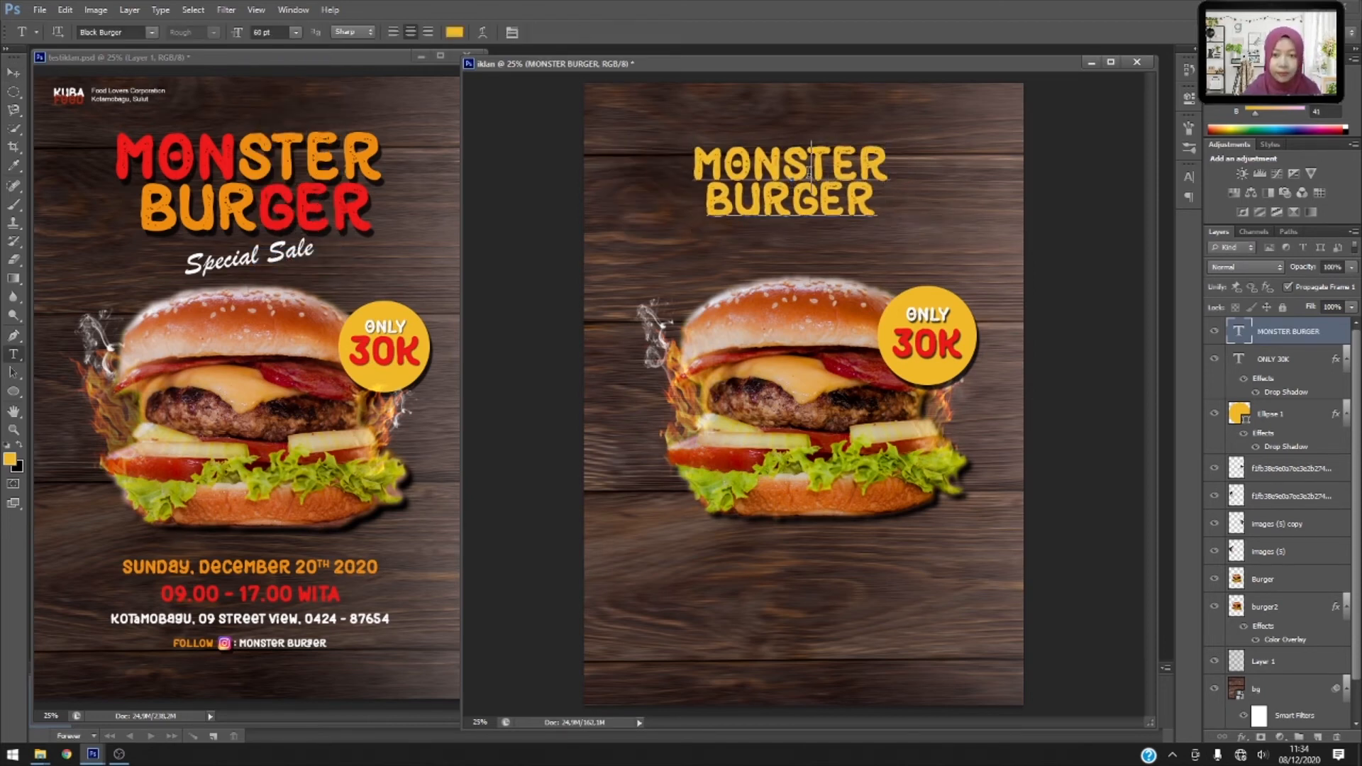
{"action": "double_click", "coordinate": [256, 31]}
{"action": "type", "text": "70"}
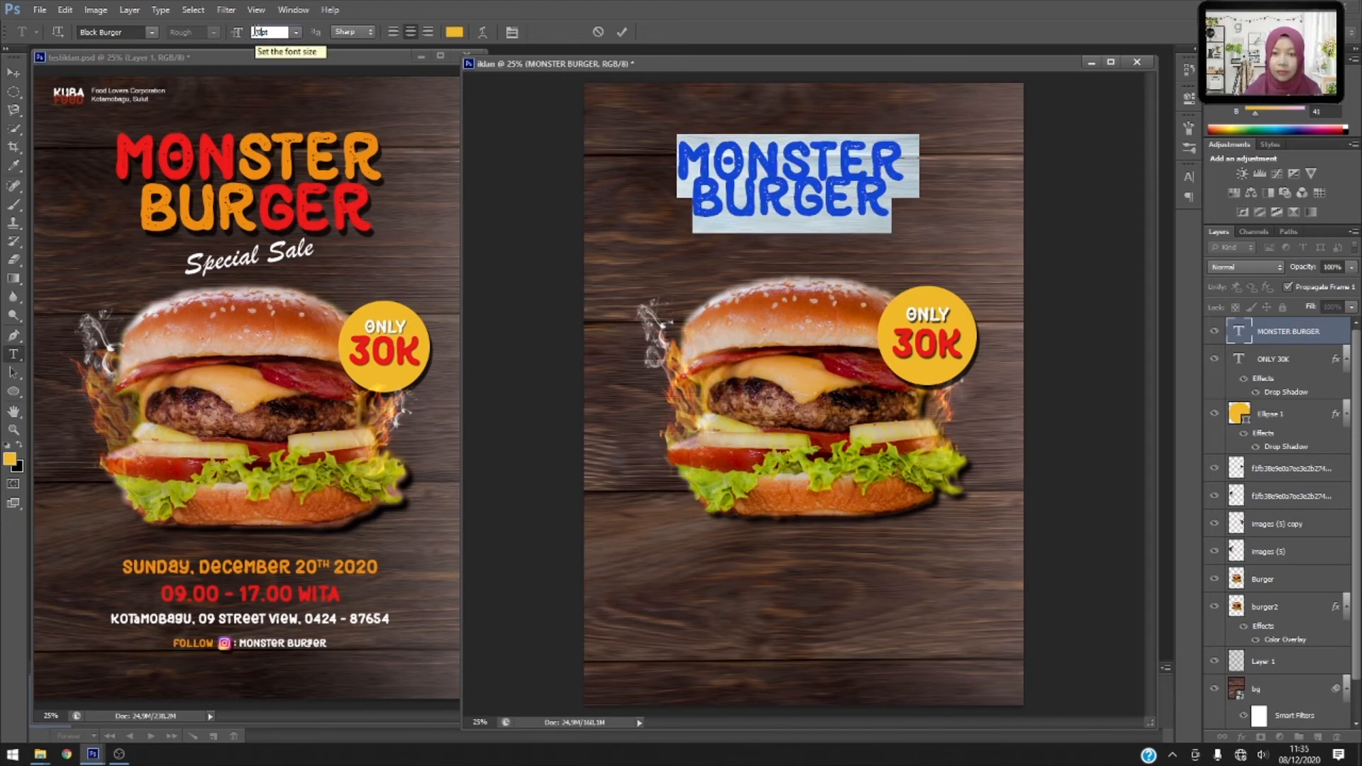
{"action": "type", "text": "80"}
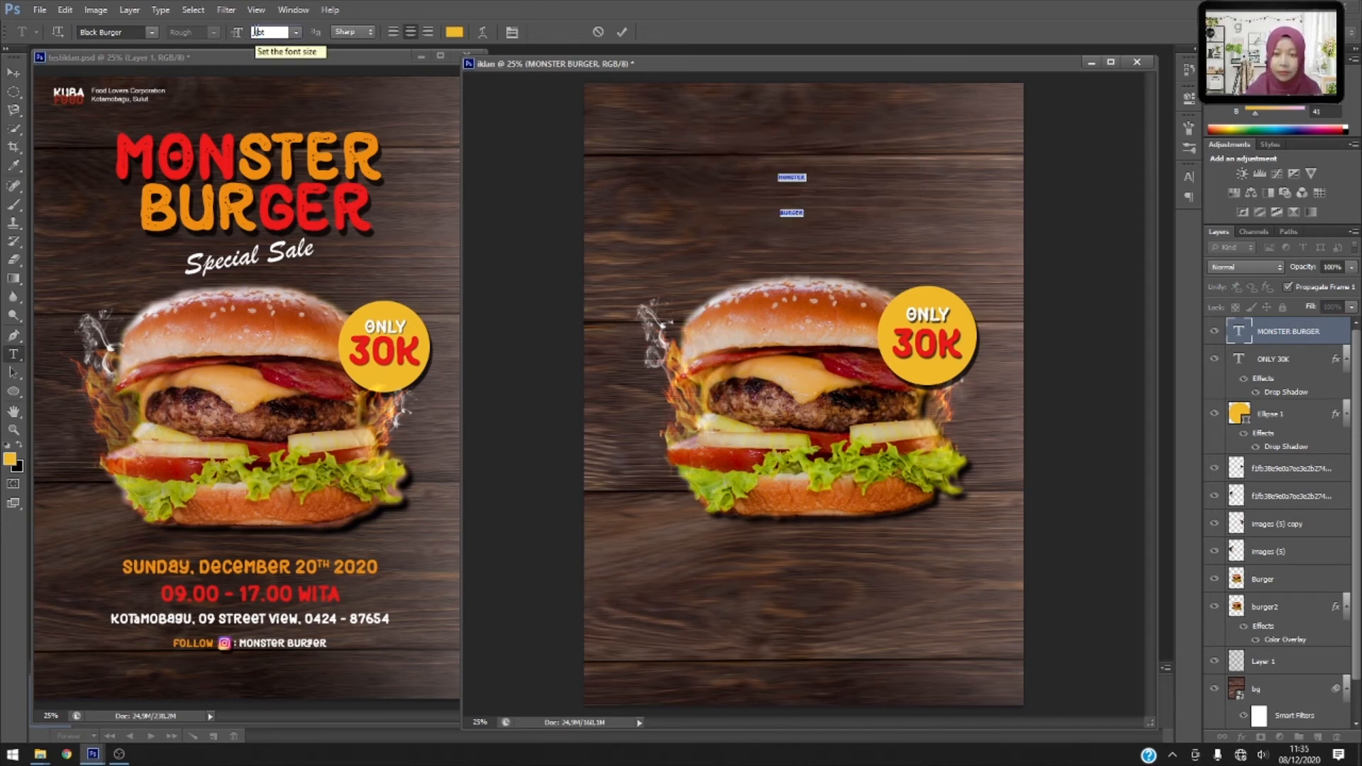
{"action": "key", "text": "Return"}
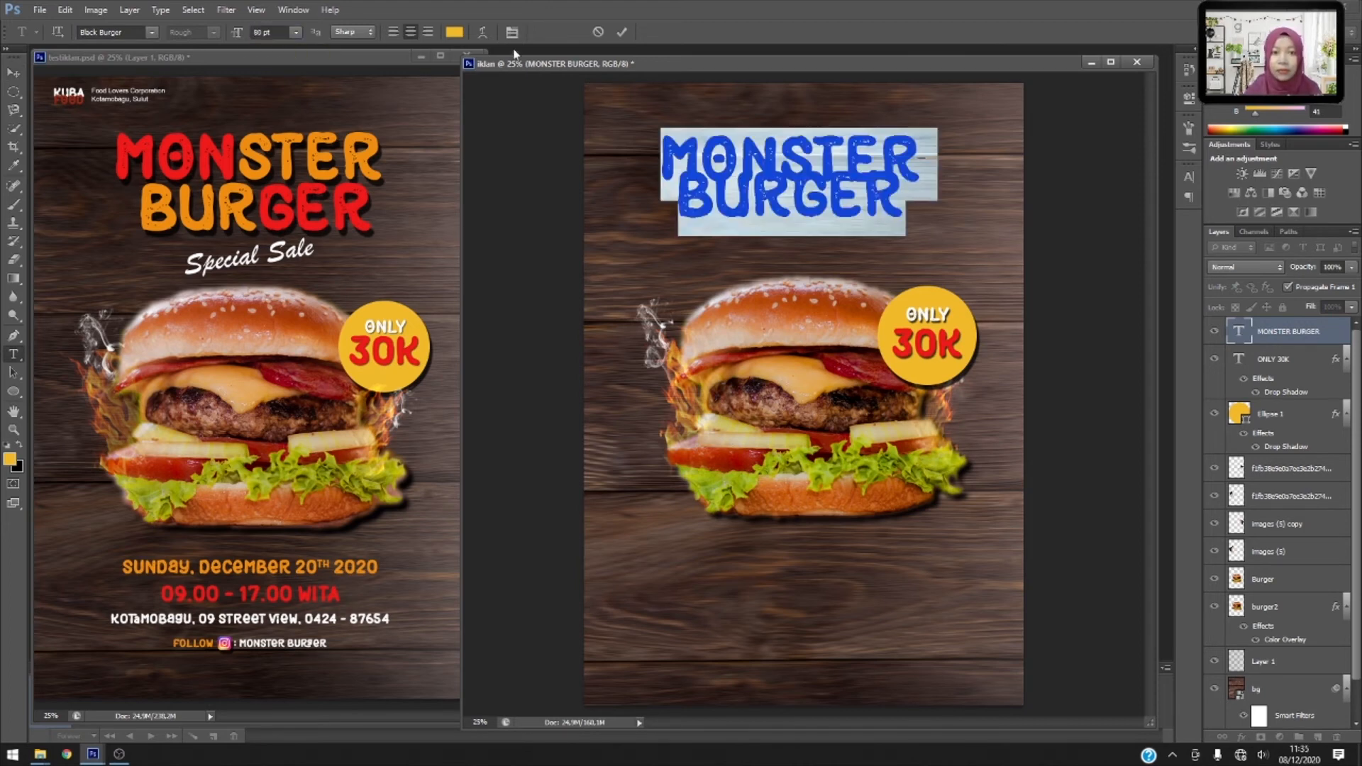
Set the line spacing between MONSTER and BURGER in the title to 70 pt.
{"action": "left_click", "coordinate": [1190, 177]}
{"action": "left_click", "coordinate": [1162, 205]}
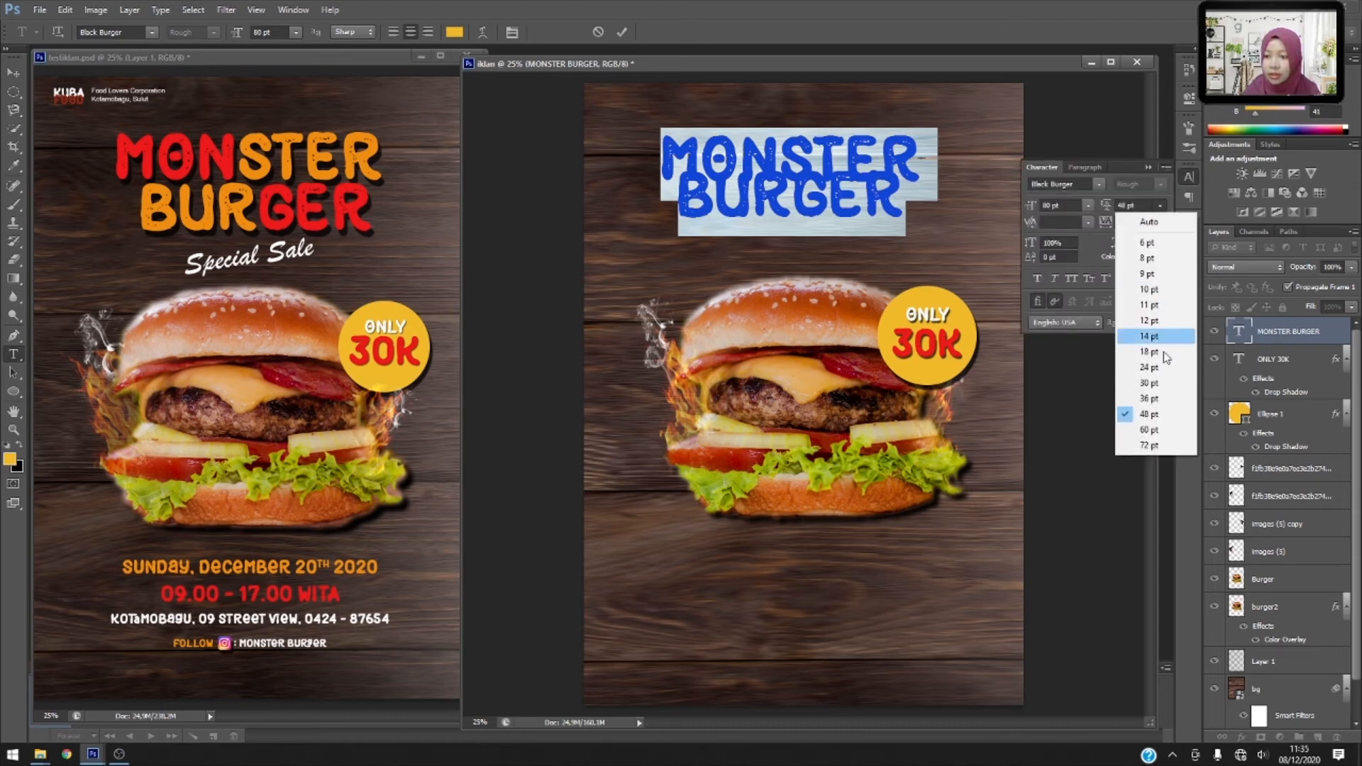
{"action": "left_click", "coordinate": [1149, 430]}
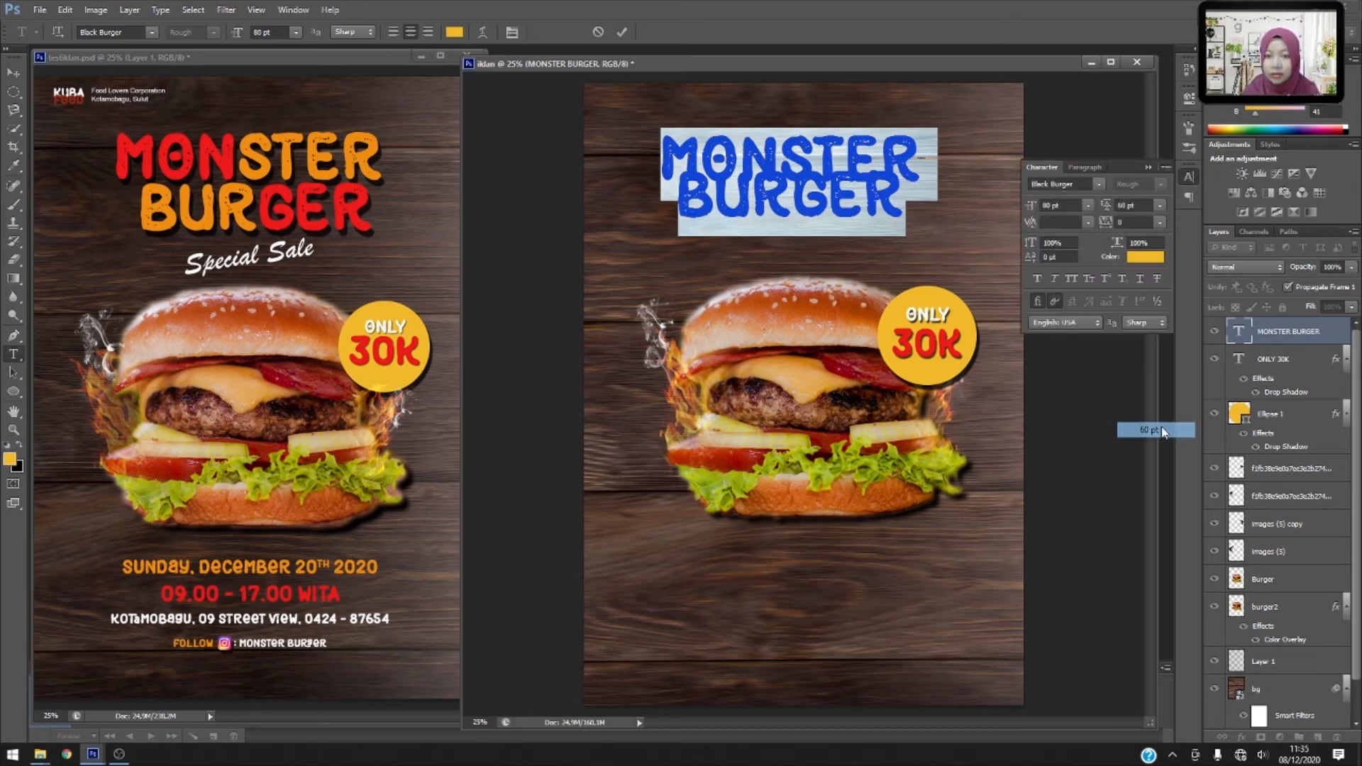
{"action": "left_click", "coordinate": [1134, 205]}
{"action": "type", "text": "80"}
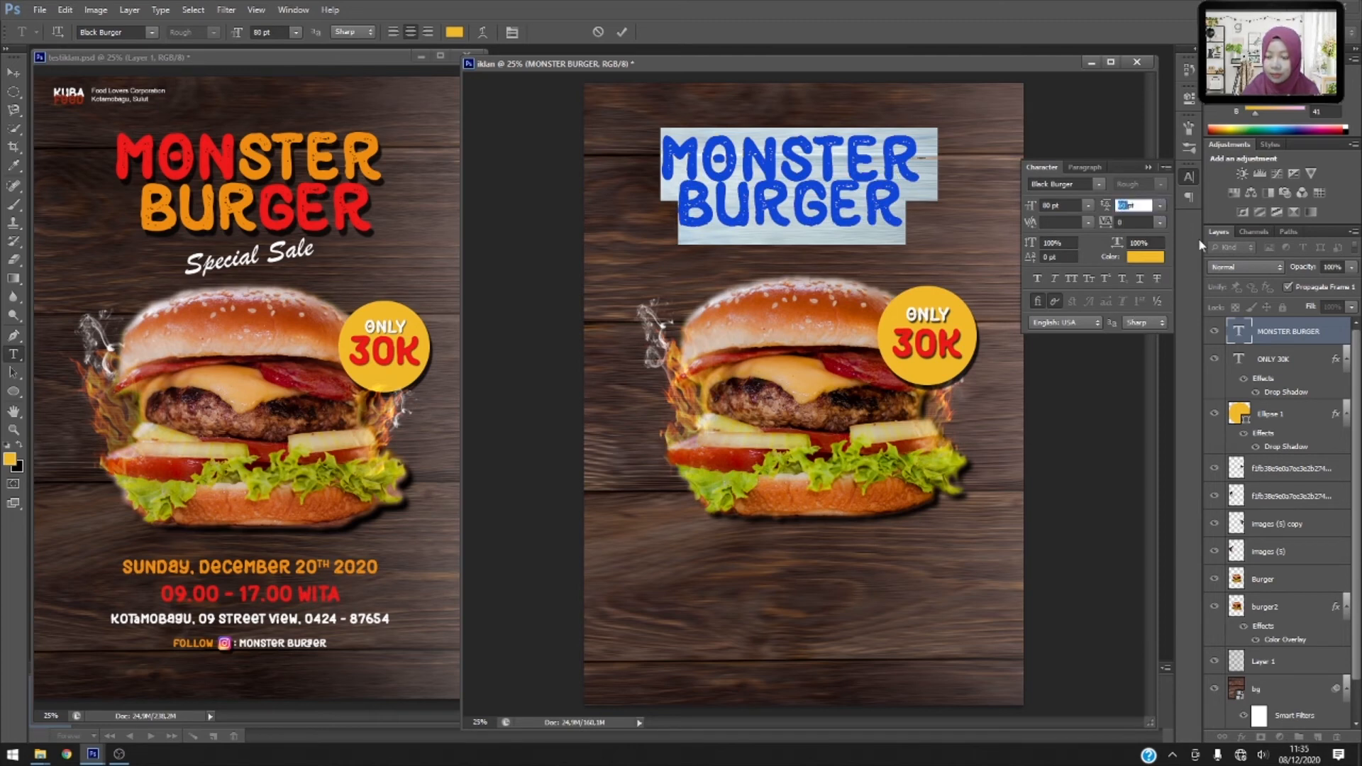
{"action": "key", "text": "Return"}
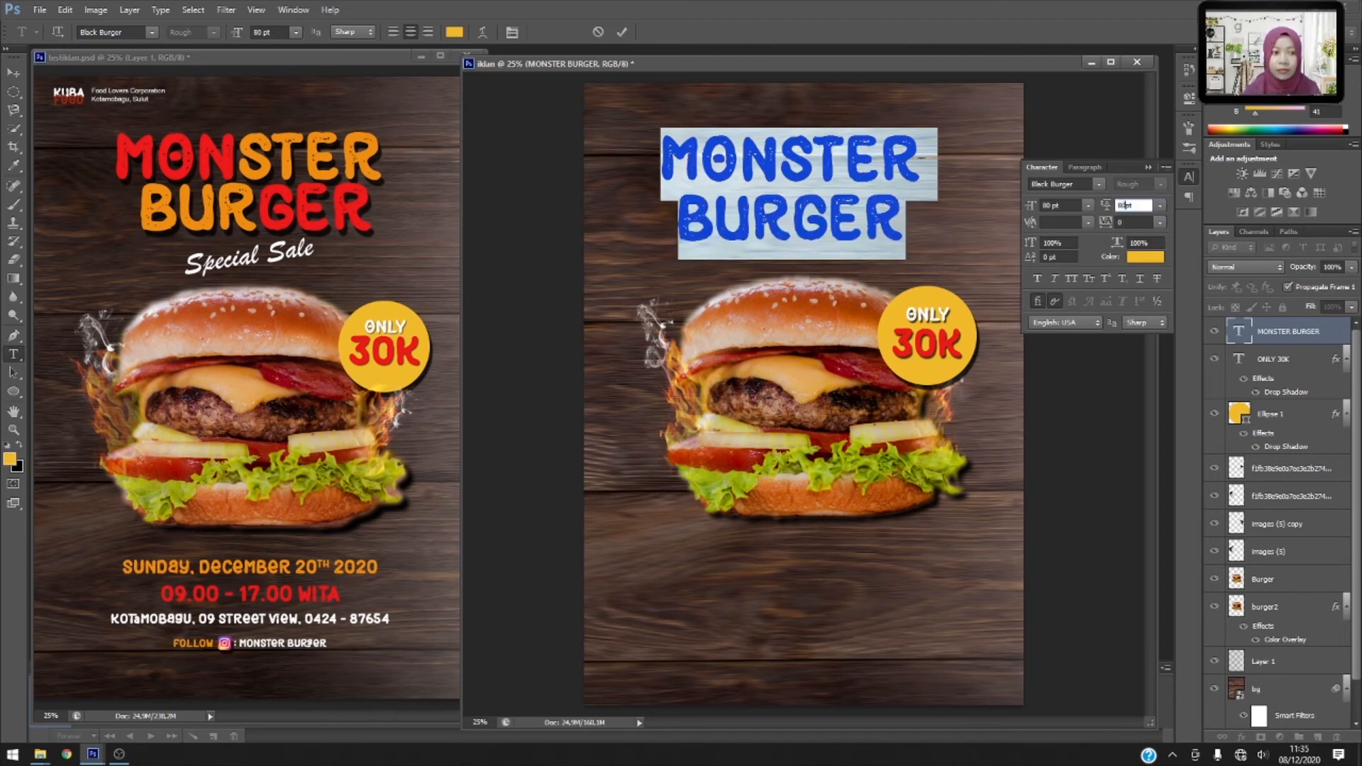
{"action": "type", "text": "8"}
{"action": "key", "text": "Return"}
{"action": "type", "text": "70"}
{"action": "key", "text": "Return"}
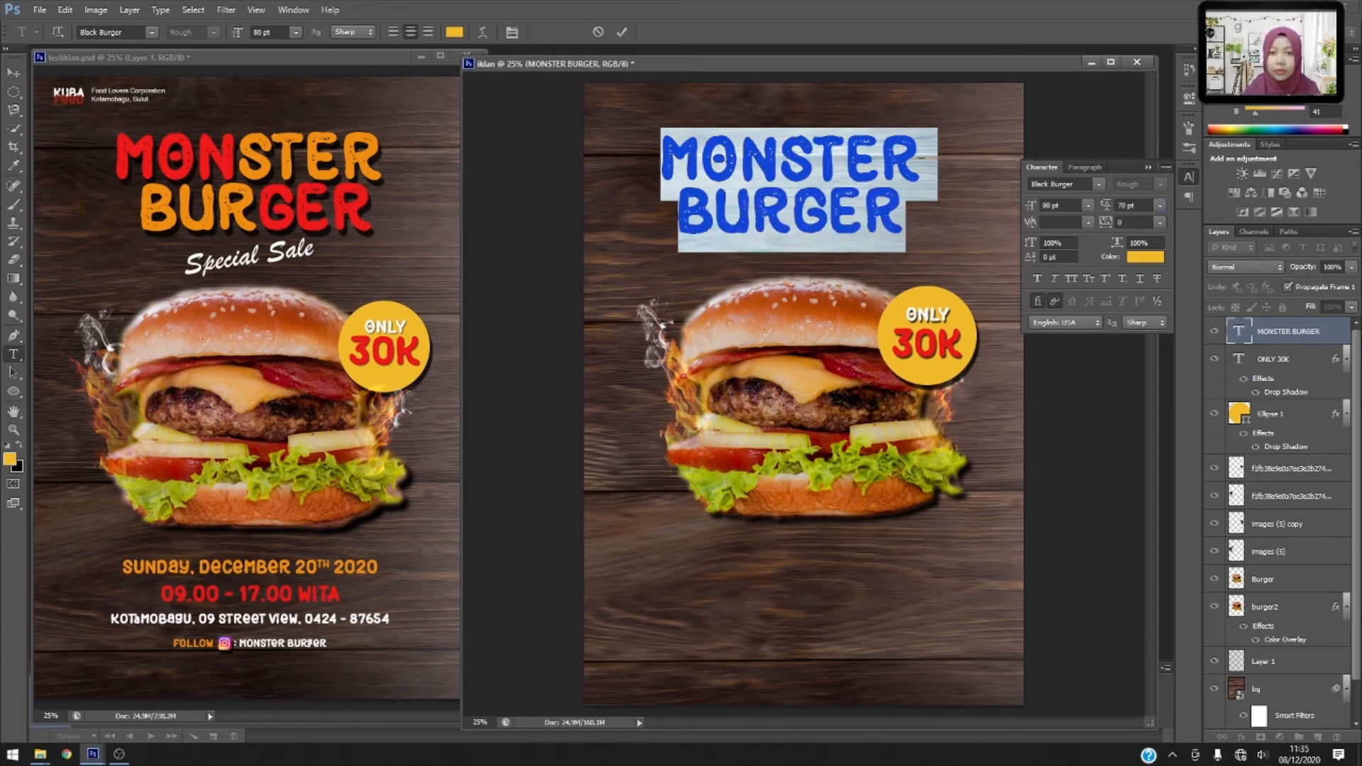
{"action": "left_click", "coordinate": [1148, 168]}
Recolour the letters MONS in the title's first line red (ee1a1a).
{"action": "left_click", "coordinate": [818, 163]}
{"action": "left_click", "coordinate": [715, 223]}
{"action": "left_click_drag", "start_coordinate": [817, 162], "coordinate": [664, 165]}
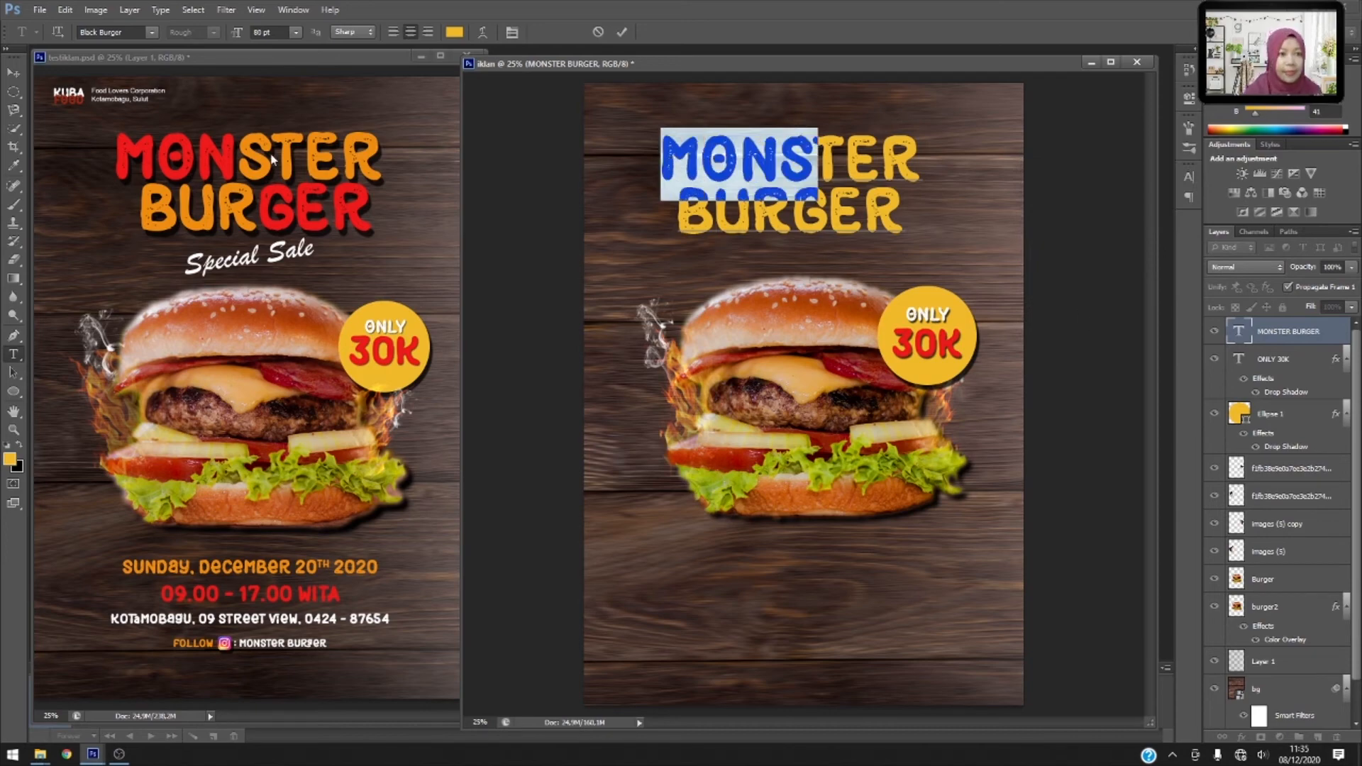
{"action": "left_click", "coordinate": [456, 34]}
{"action": "left_click", "coordinate": [1070, 153]}
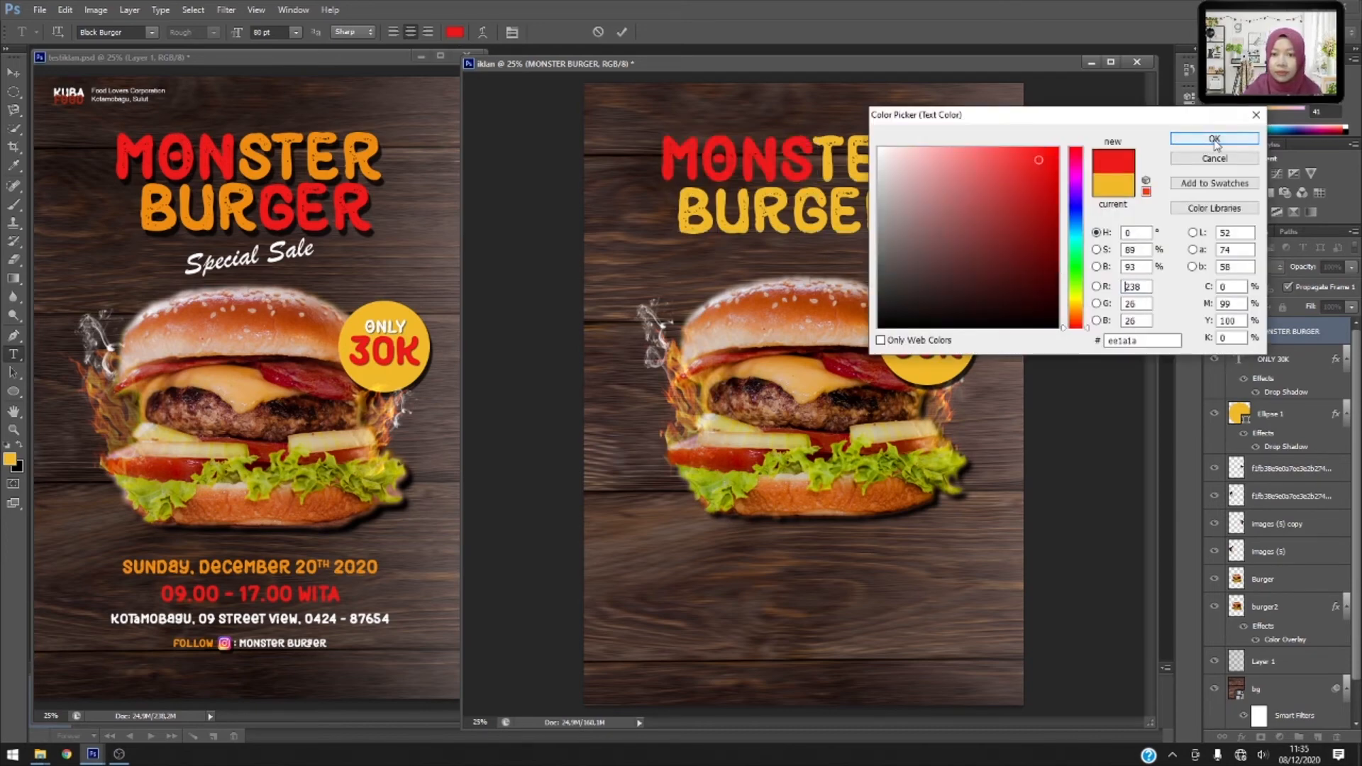
{"action": "left_click", "coordinate": [1213, 137]}
Recolour the letters GER in the title's second line with the same red as MONS and commit the text edit.
{"action": "left_click", "coordinate": [756, 216]}
{"action": "left_click_drag", "start_coordinate": [793, 216], "coordinate": [958, 203]}
{"action": "left_click", "coordinate": [454, 32]}
{"action": "left_click", "coordinate": [686, 159]}
{"action": "left_click", "coordinate": [1214, 138]}
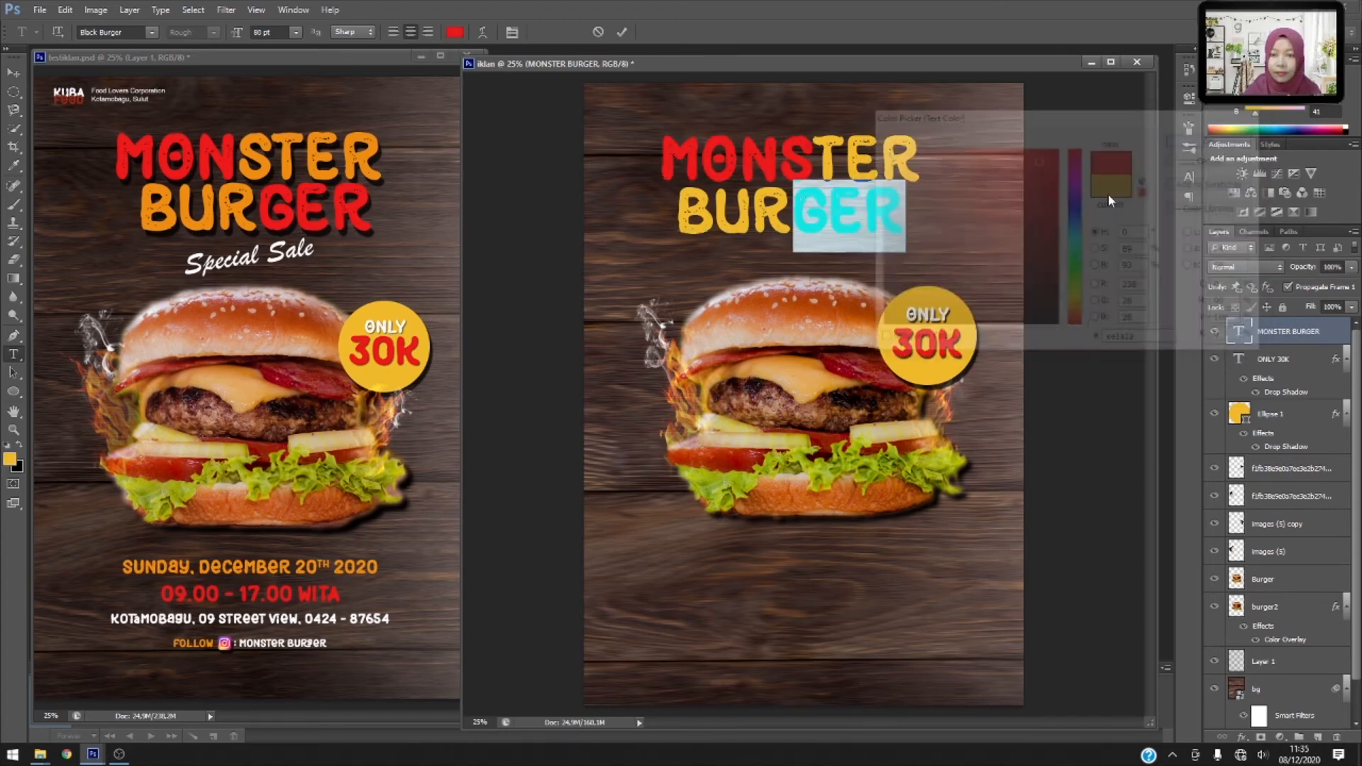
{"action": "left_click", "coordinate": [14, 72]}
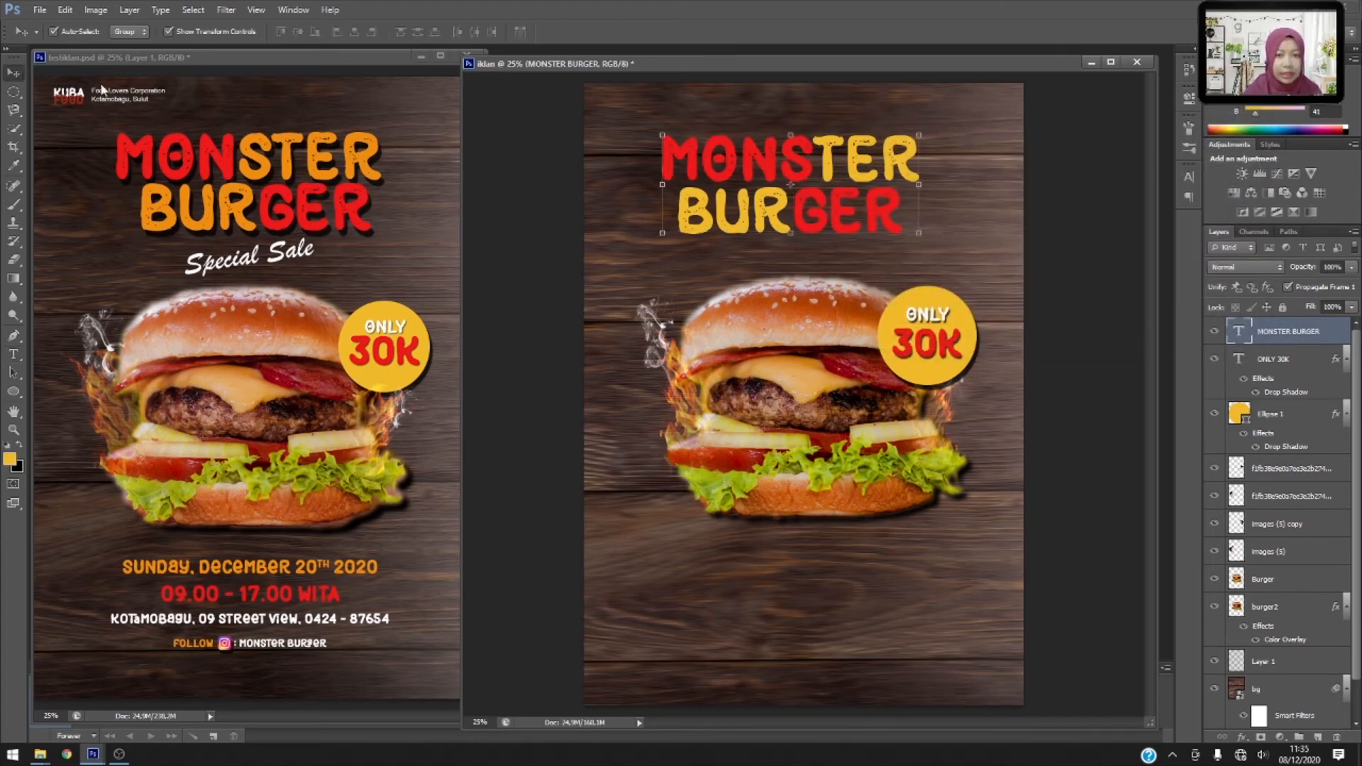
Add a drop shadow to the MONSTER BURGER title with a distance of 40 px and 100% opacity.
{"action": "right_click", "coordinate": [1271, 344]}
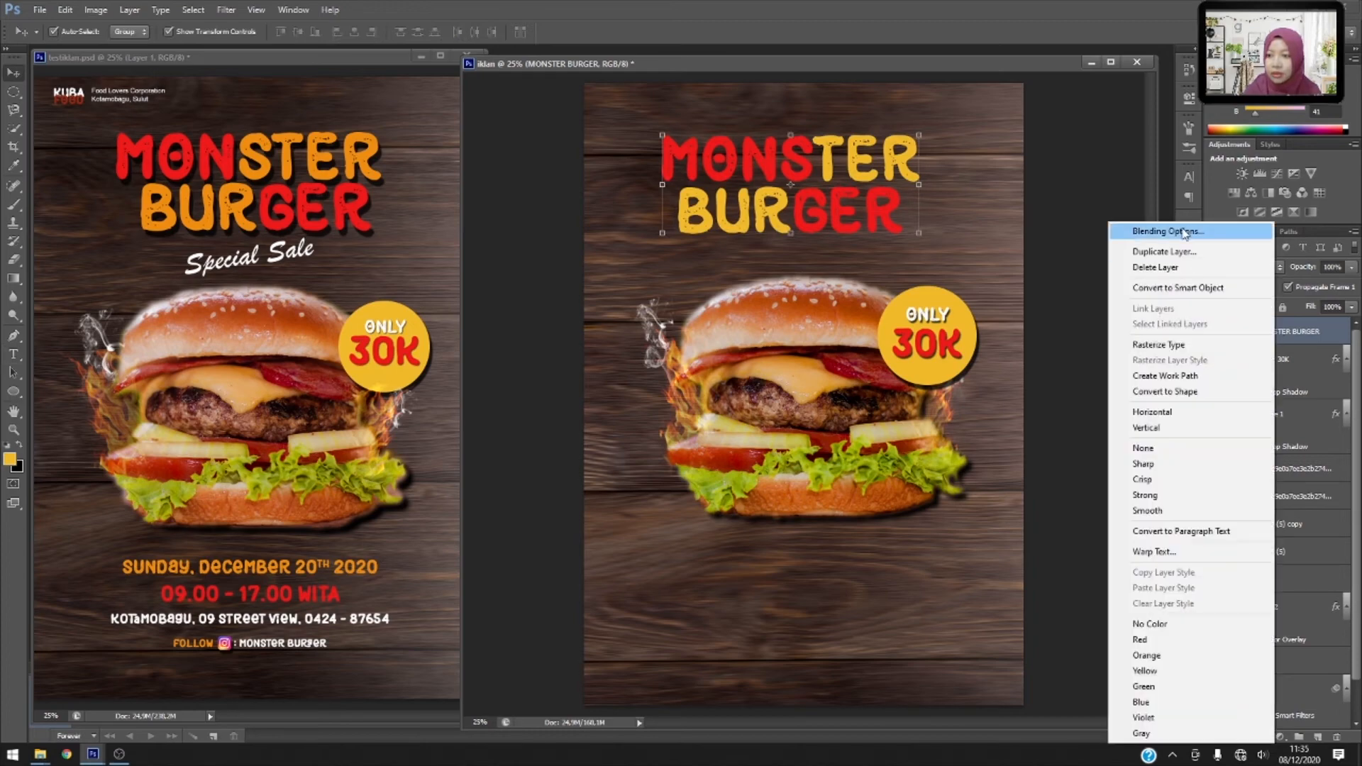
{"action": "key", "text": "Escape"}
{"action": "key", "text": "h"}
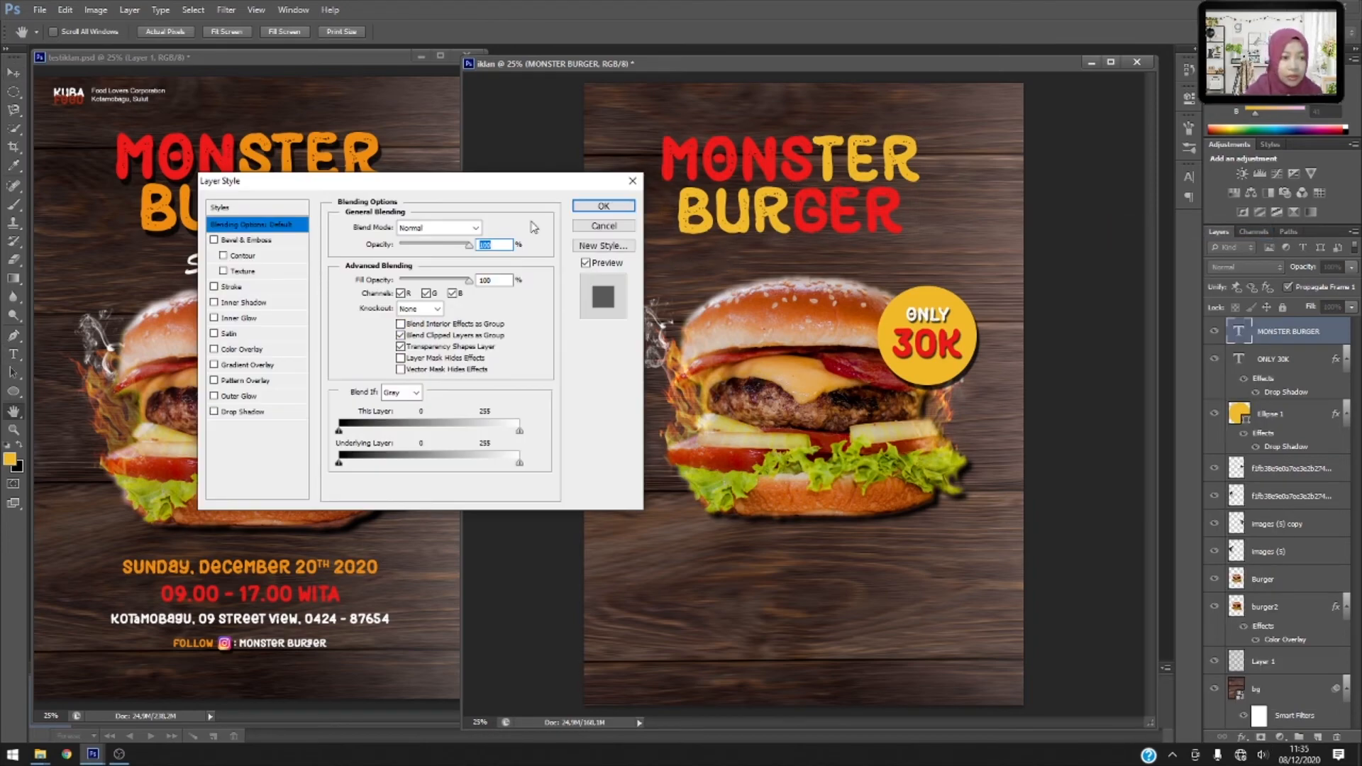
{"action": "left_click", "coordinate": [249, 412]}
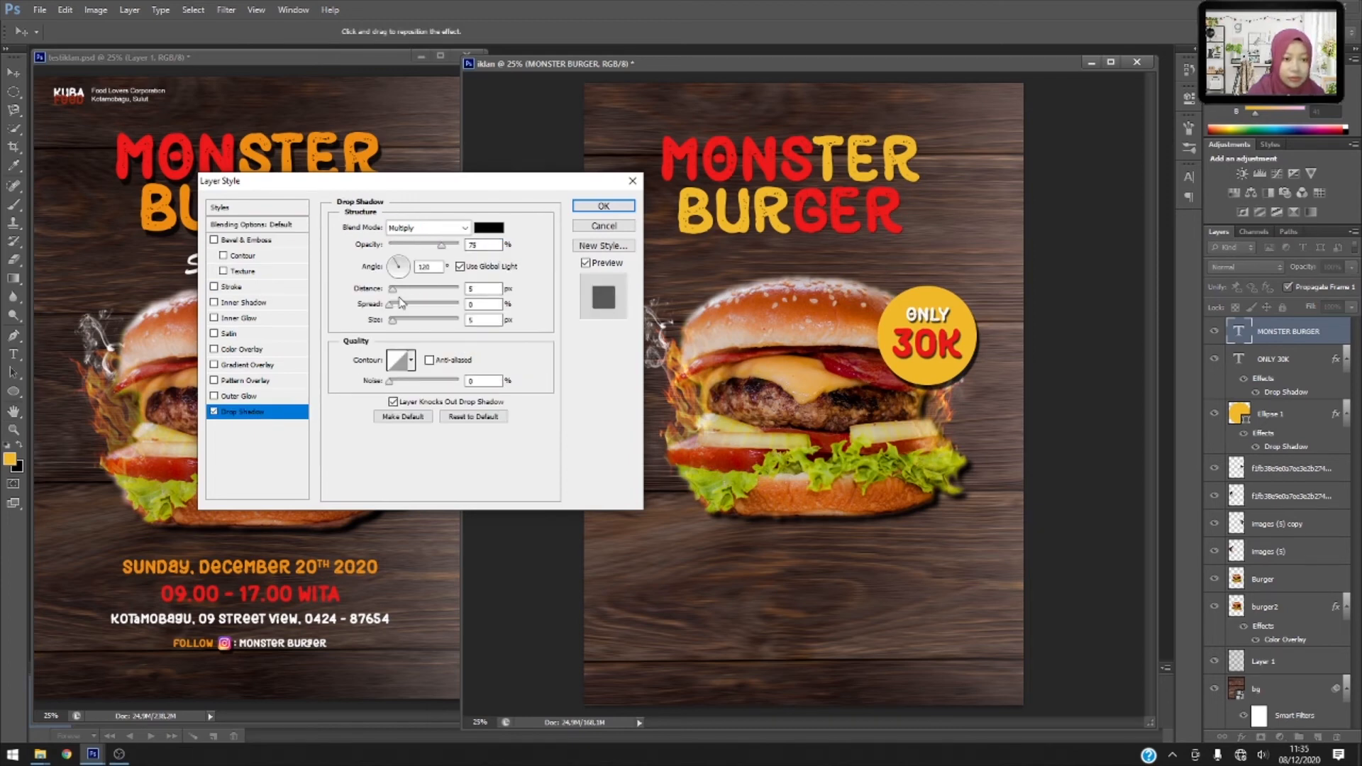
{"action": "left_click_drag", "start_coordinate": [393, 295], "coordinate": [414, 297]}
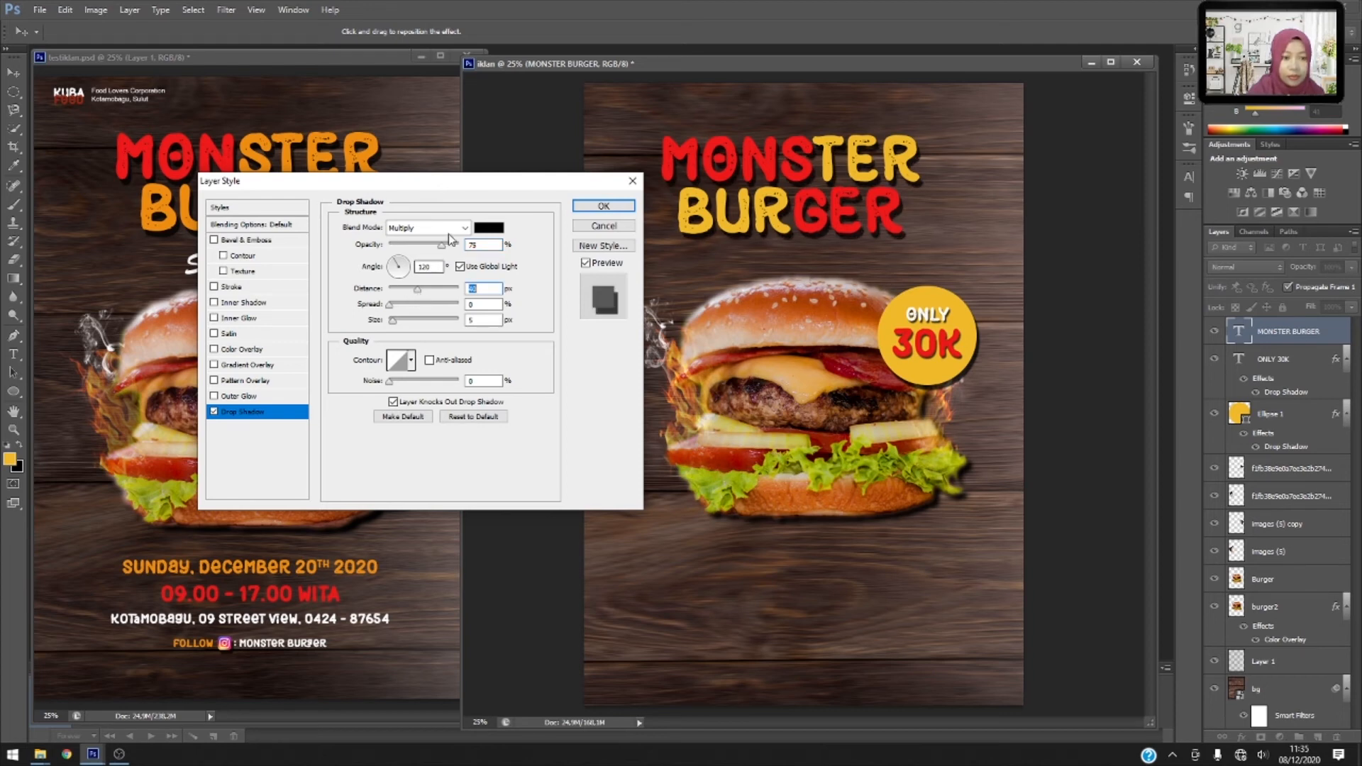
{"action": "left_click_drag", "start_coordinate": [442, 249], "coordinate": [453, 250]}
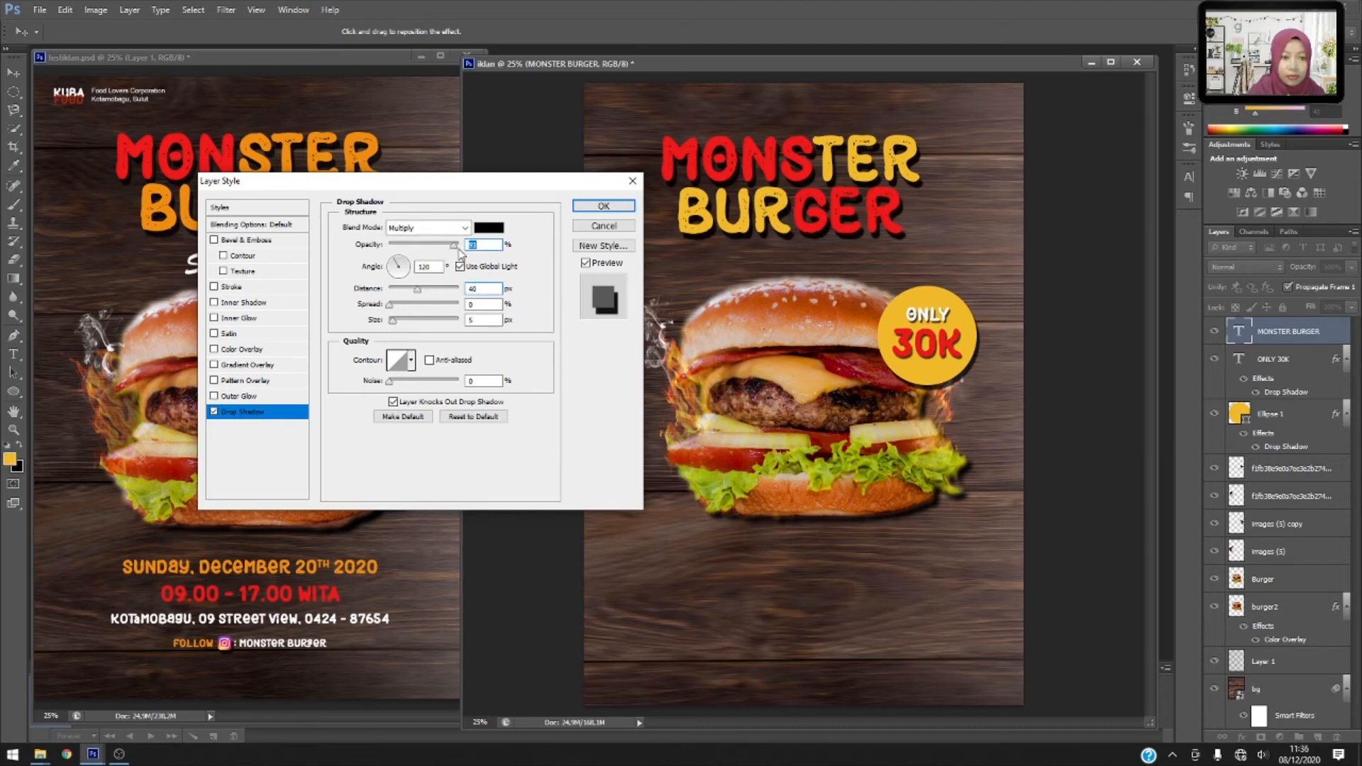
{"action": "left_click_drag", "start_coordinate": [459, 252], "coordinate": [470, 250]}
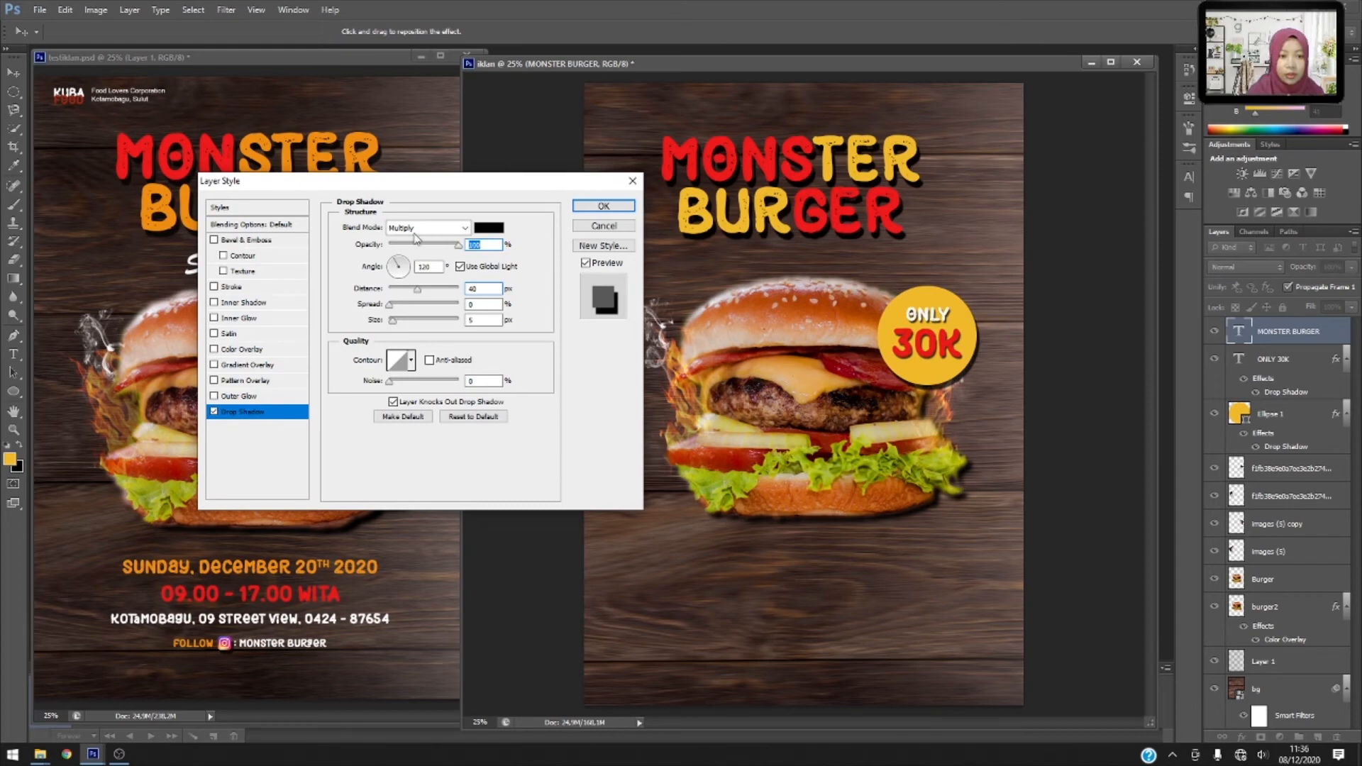
{"action": "left_click", "coordinate": [604, 207]}
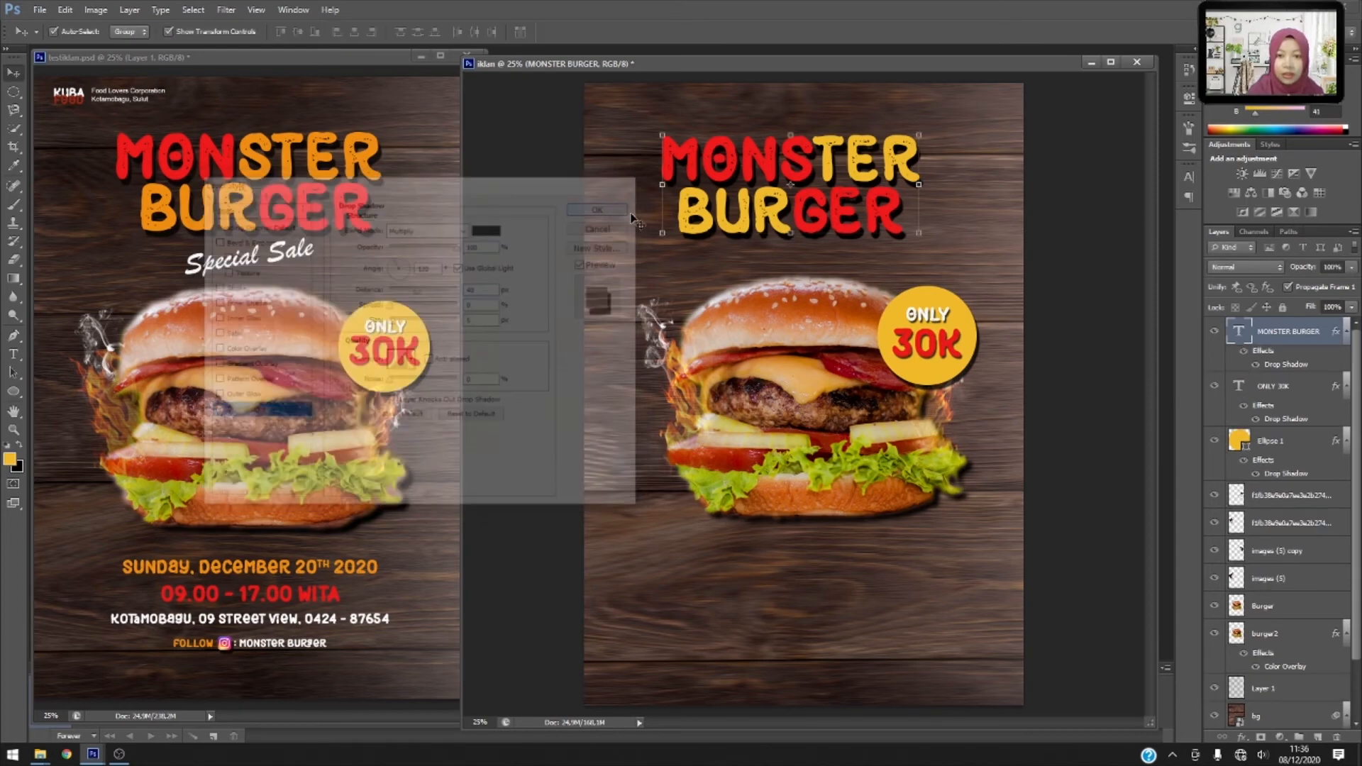
Move the MONSTER BURGER title slightly down and to the right, towards the middle of the poster.
{"action": "left_click_drag", "start_coordinate": [884, 231], "coordinate": [855, 218]}
{"action": "left_click", "coordinate": [923, 238]}
{"action": "key", "text": "Return"}
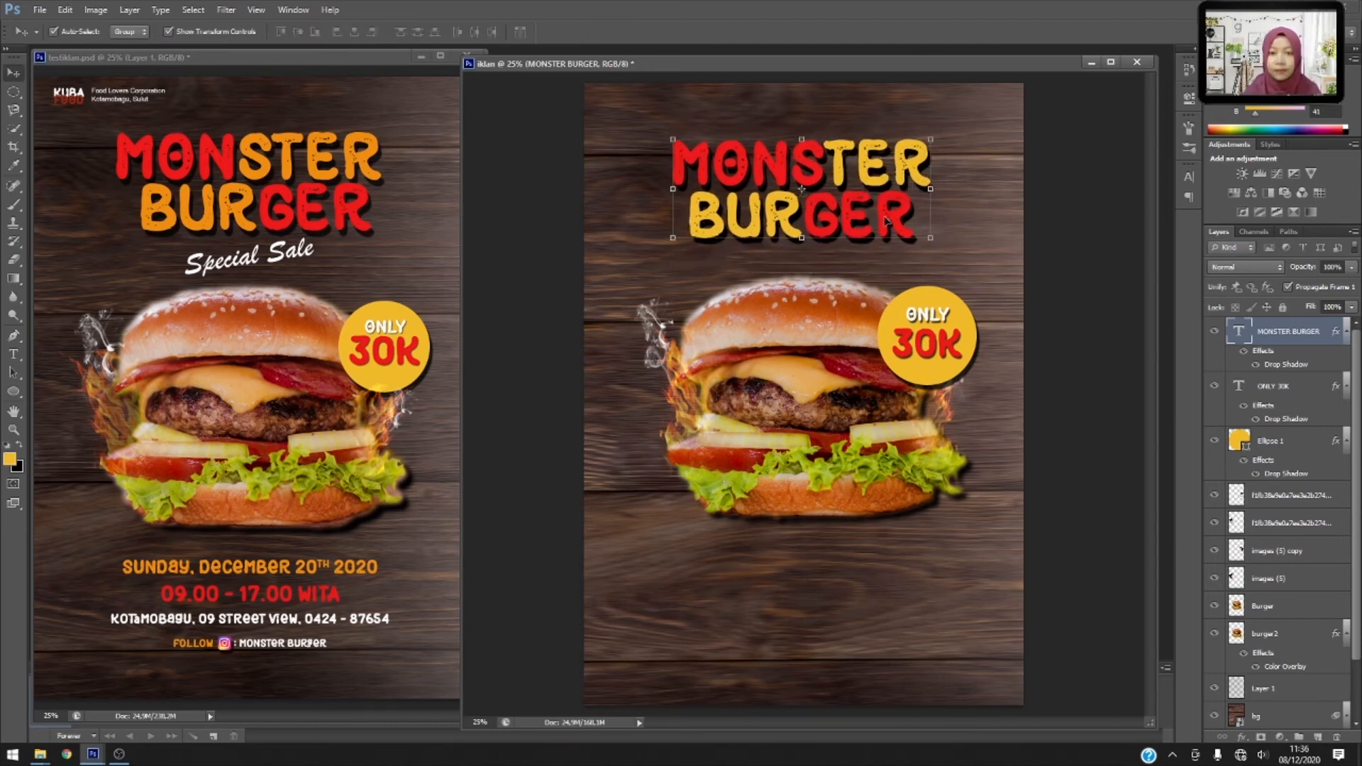
Enlarge the entire MONSTER BURGER title text to 85 pt and commit the change.
{"action": "key", "text": "t"}
{"action": "left_click", "coordinate": [791, 189]}
{"action": "key", "text": "ctrl+a"}
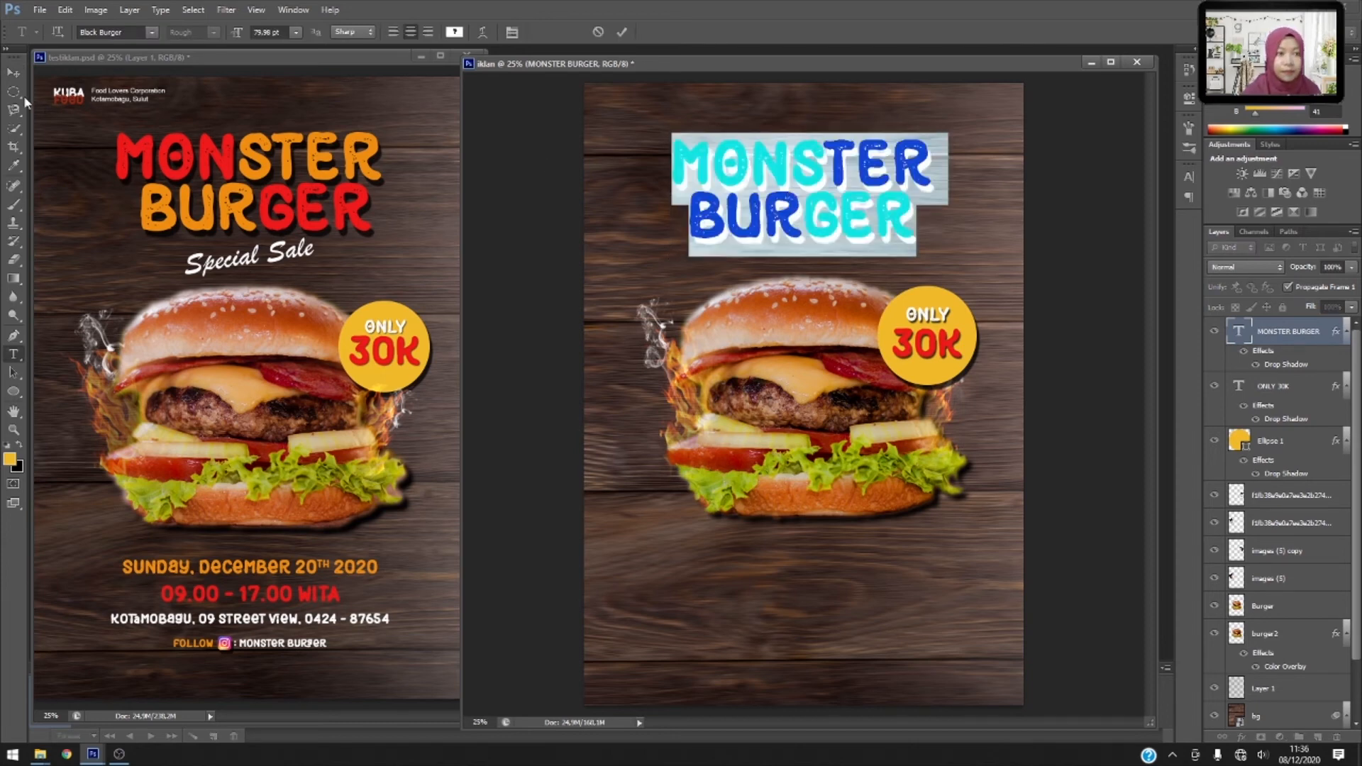
{"action": "left_click", "coordinate": [296, 33]}
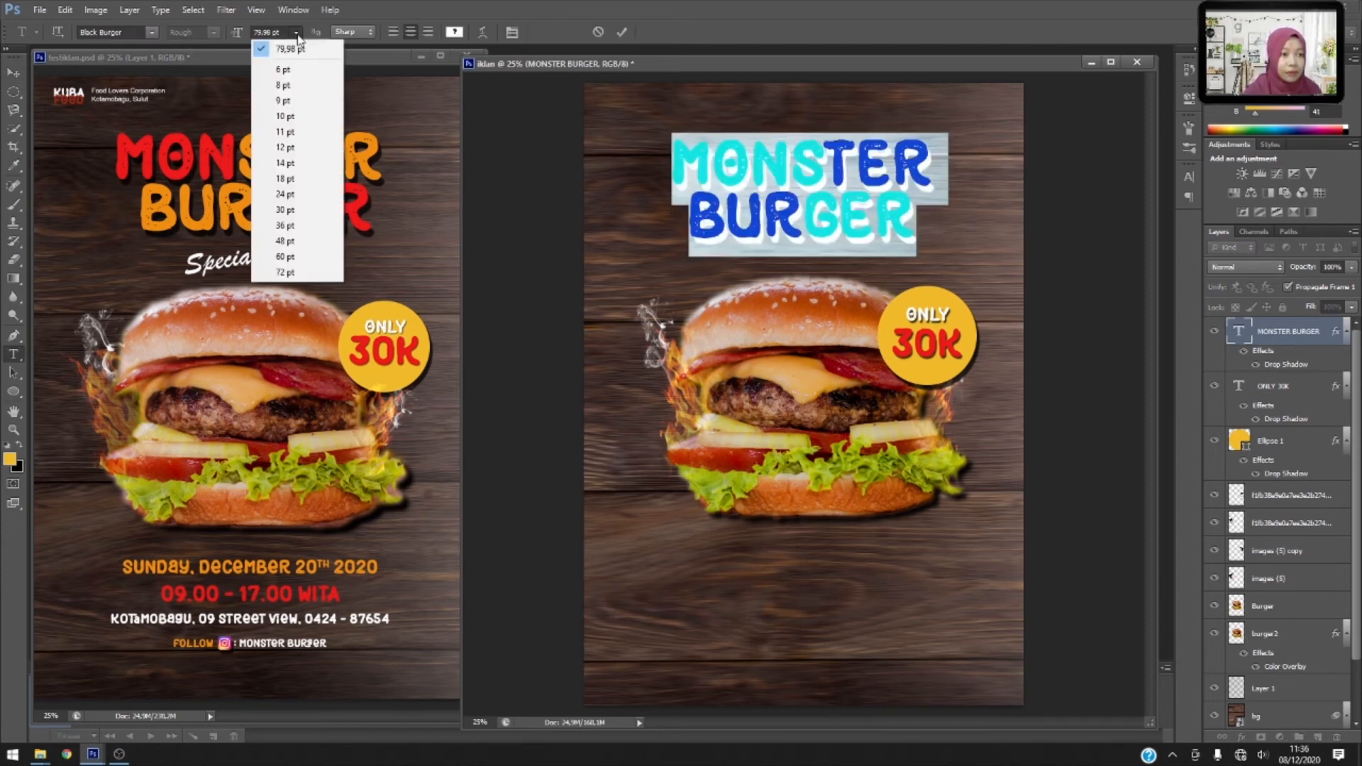
{"action": "left_click", "coordinate": [269, 48]}
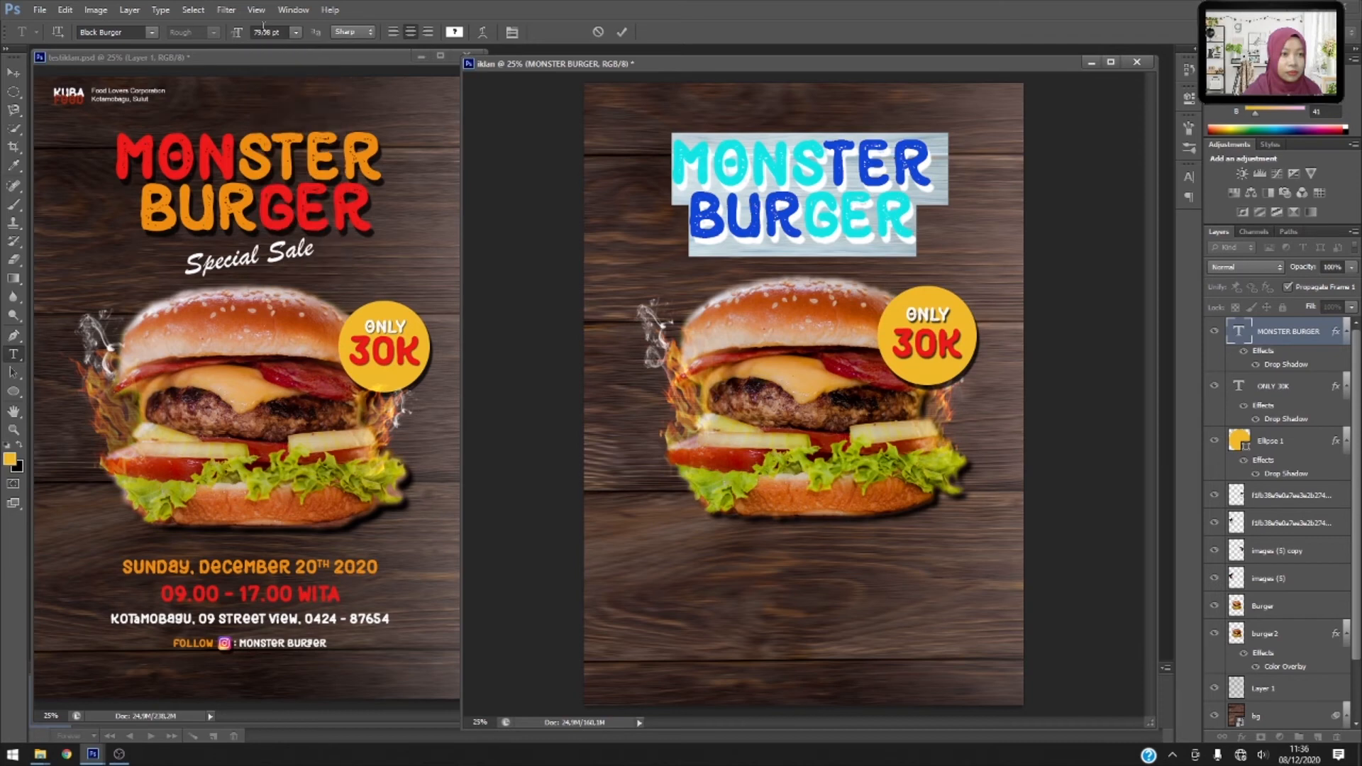
{"action": "left_click", "coordinate": [266, 32]}
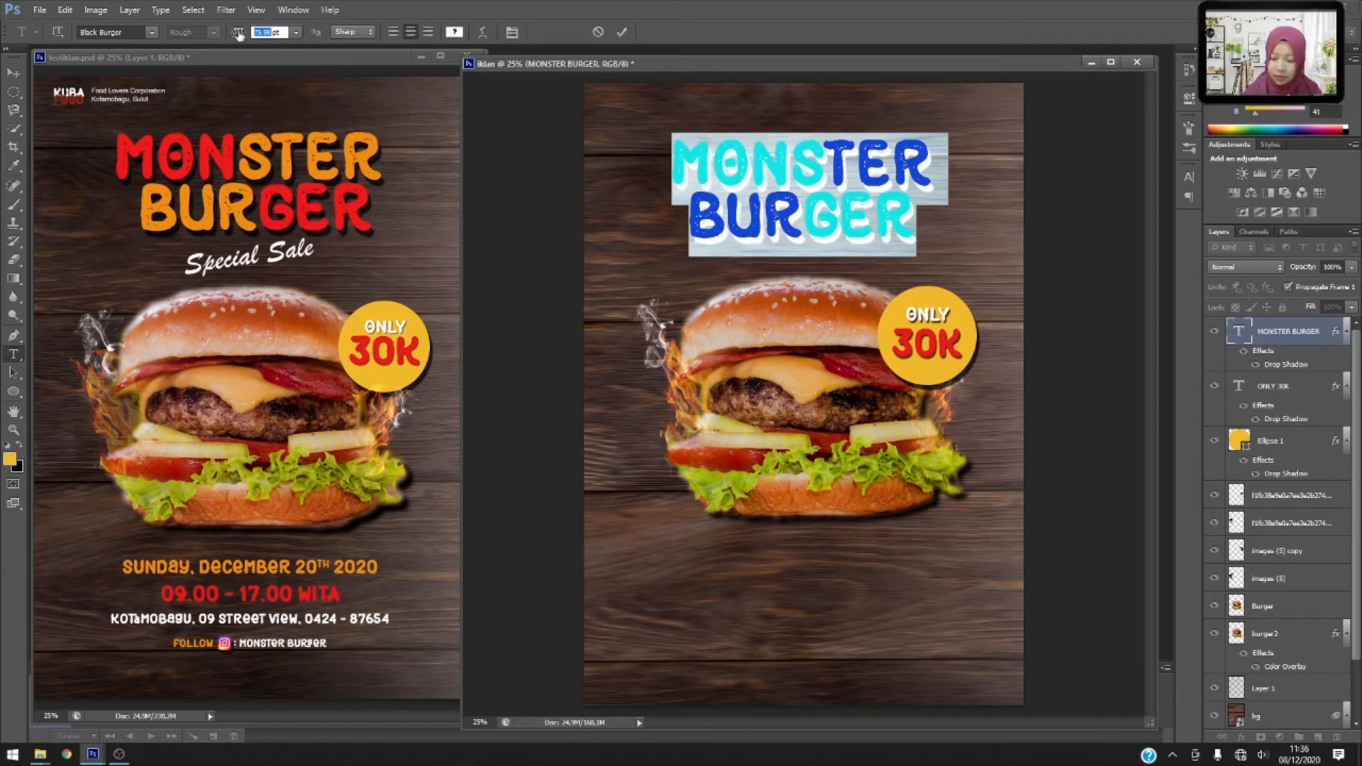
{"action": "type", "text": "588"}
{"action": "key", "text": "Return"}
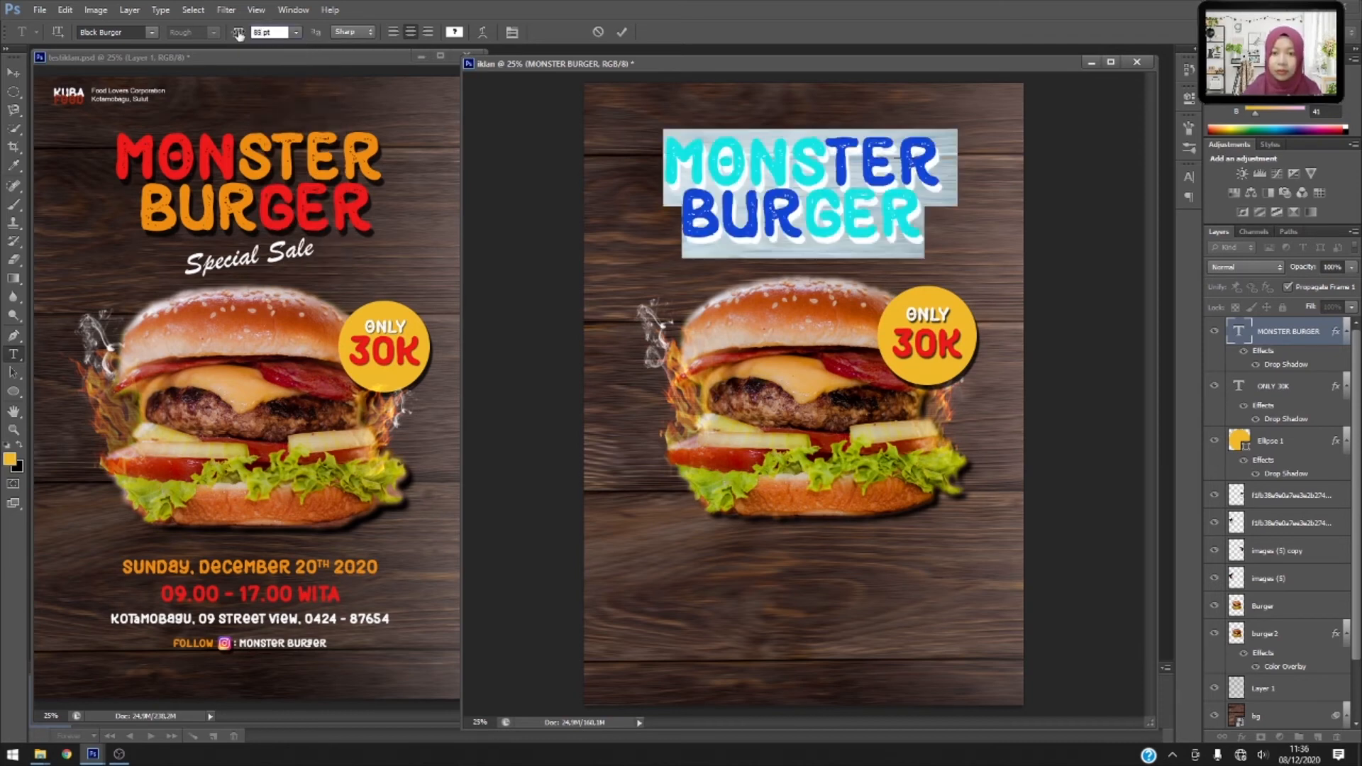
{"action": "left_click_drag", "start_coordinate": [241, 34], "coordinate": [239, 34]}
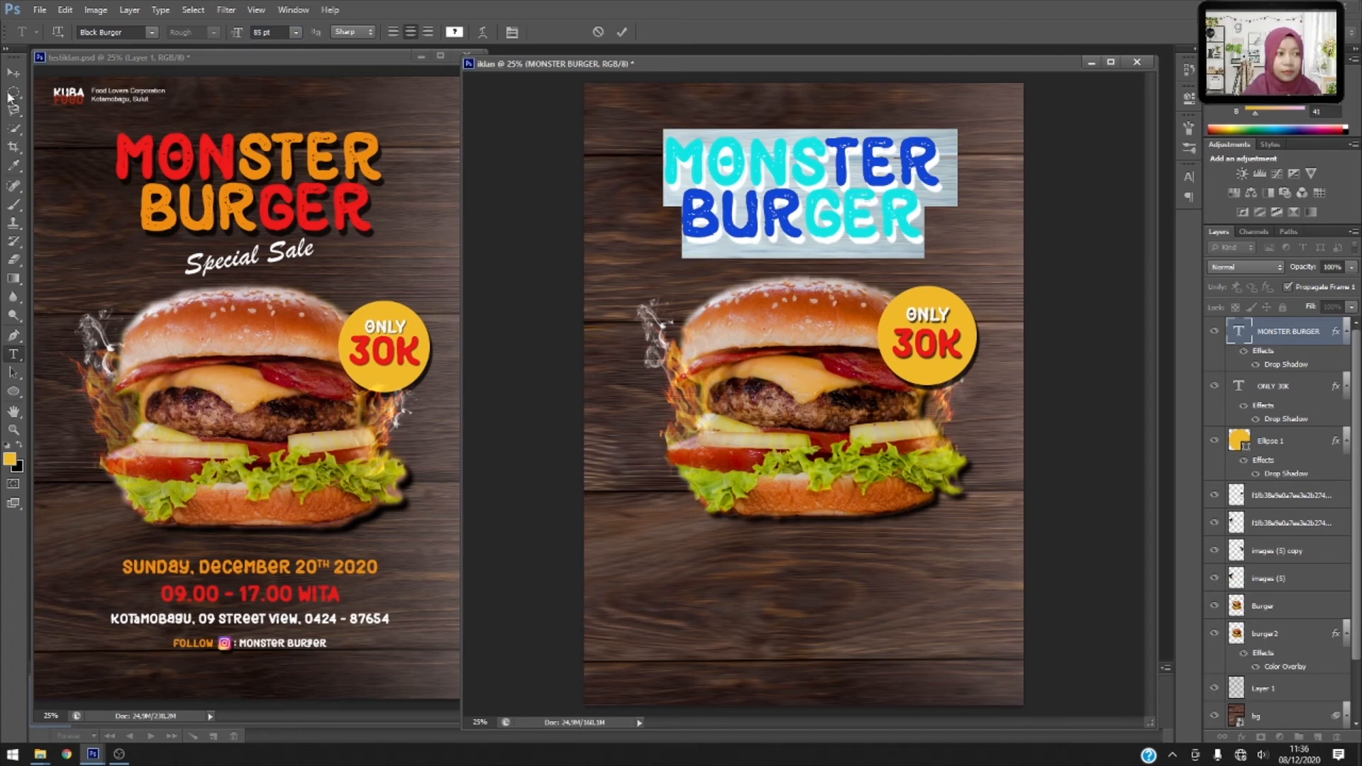
{"action": "left_click", "coordinate": [13, 73]}
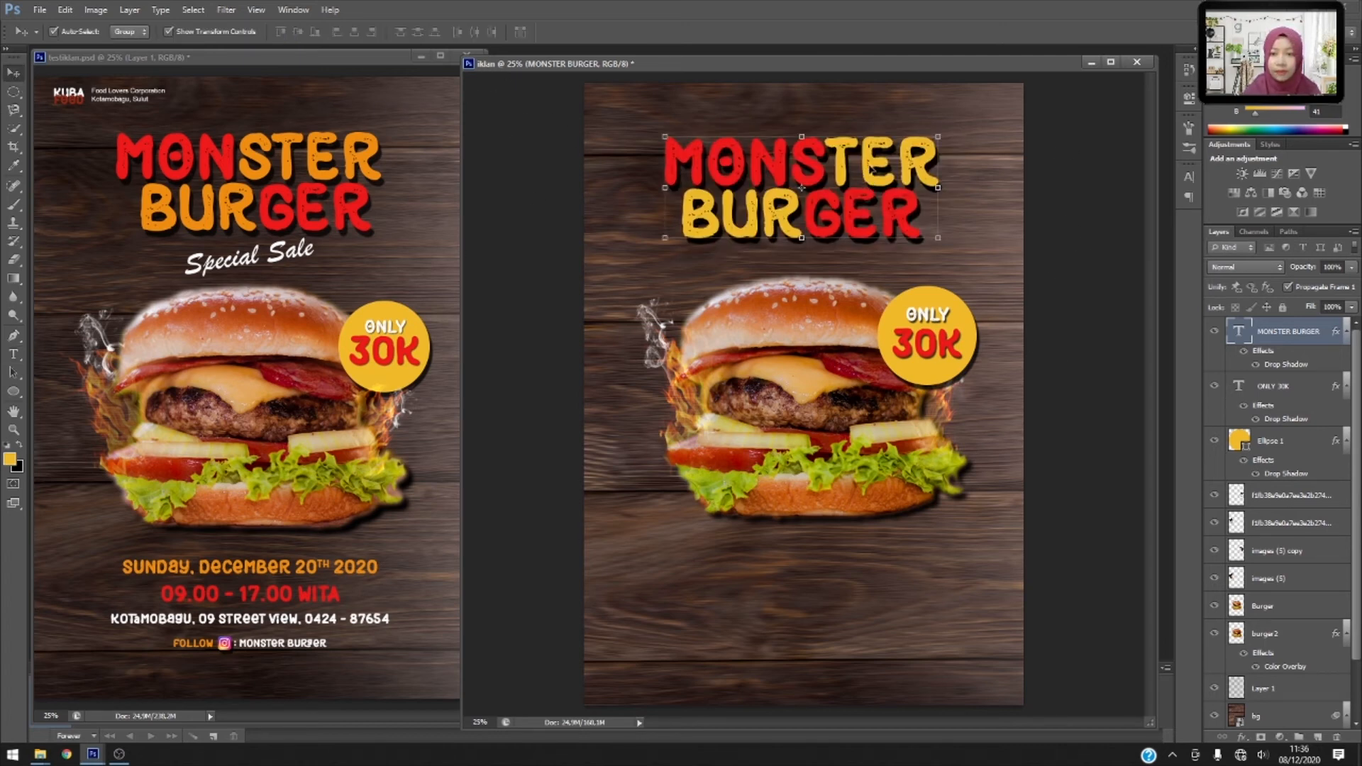
Shift the title slightly closer to the burger, align it horizontally centred with the full-page Layer 1, and deselect.
{"action": "left_click_drag", "start_coordinate": [873, 168], "coordinate": [867, 178]}
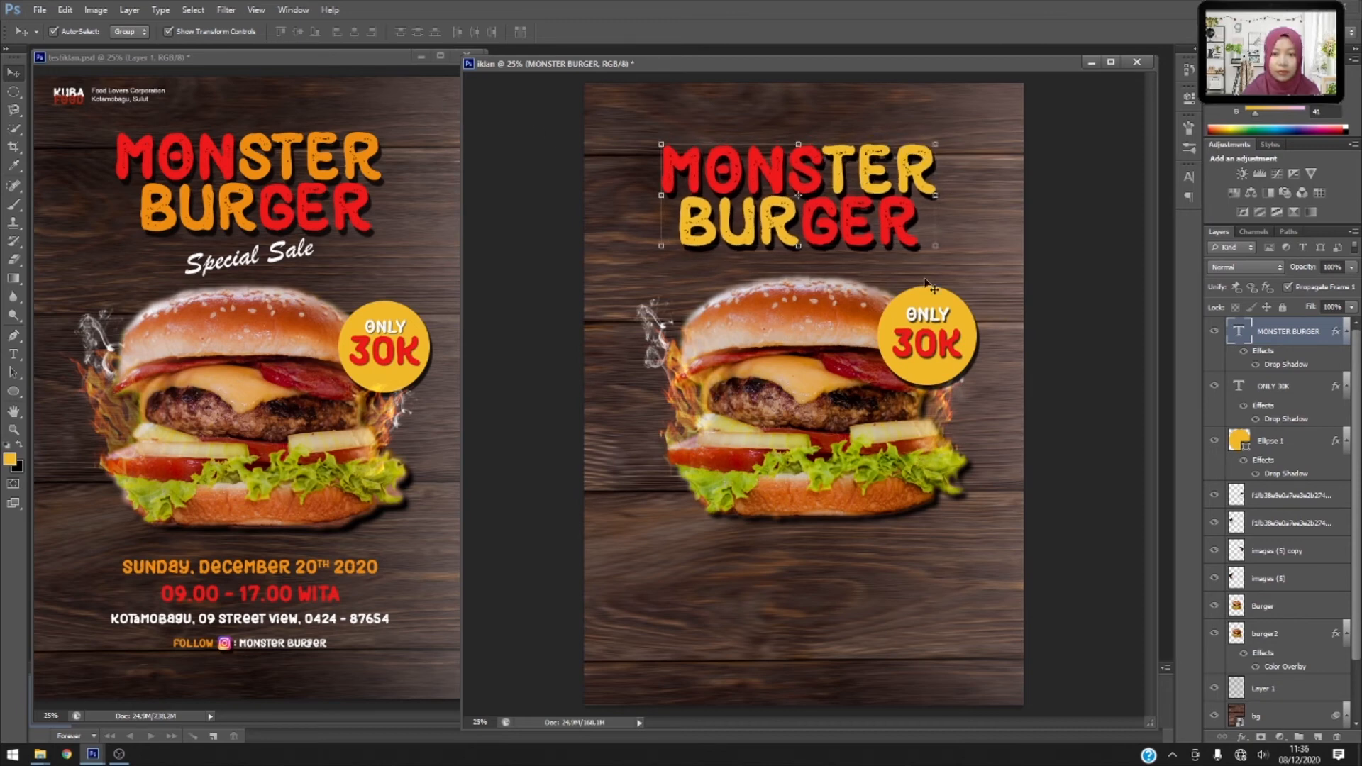
{"action": "left_click", "coordinate": [990, 235]}
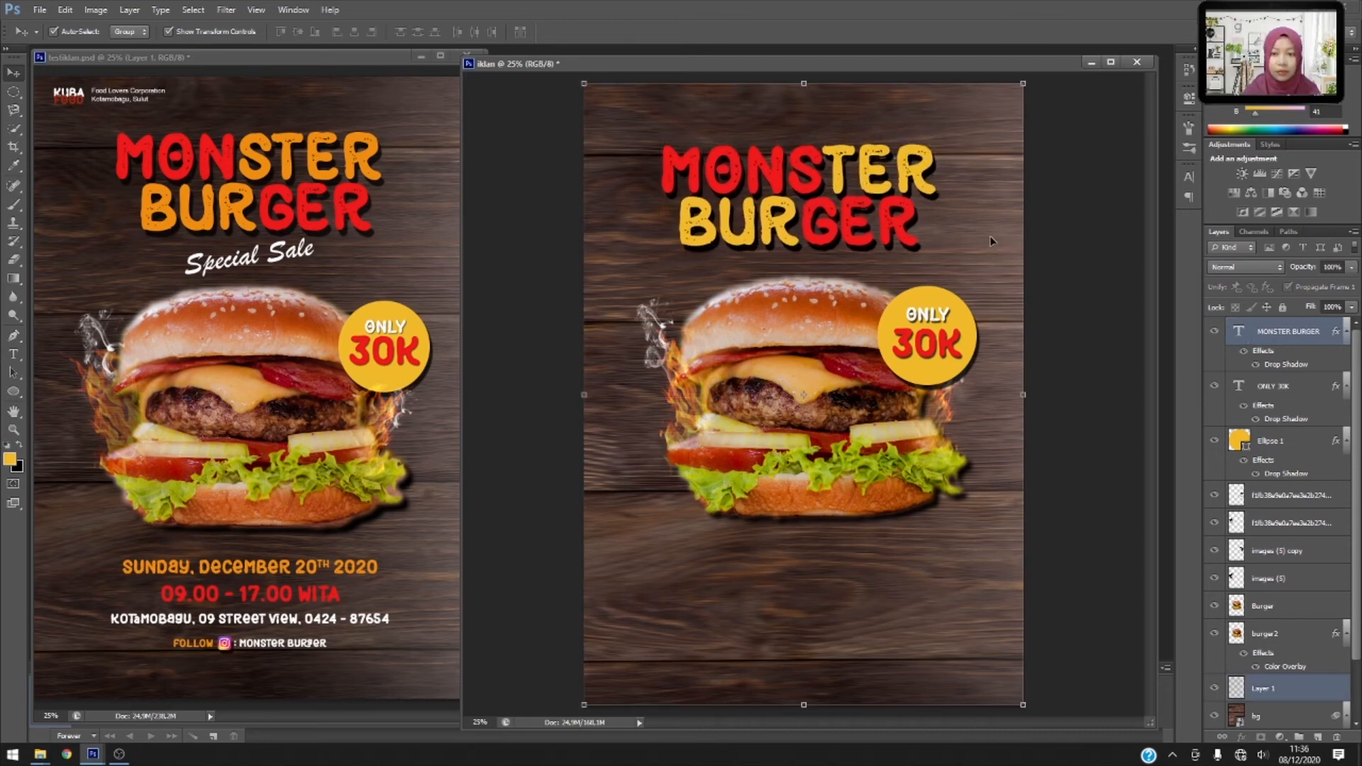
{"action": "left_click", "coordinate": [354, 31]}
{"action": "left_click", "coordinate": [1002, 420]}
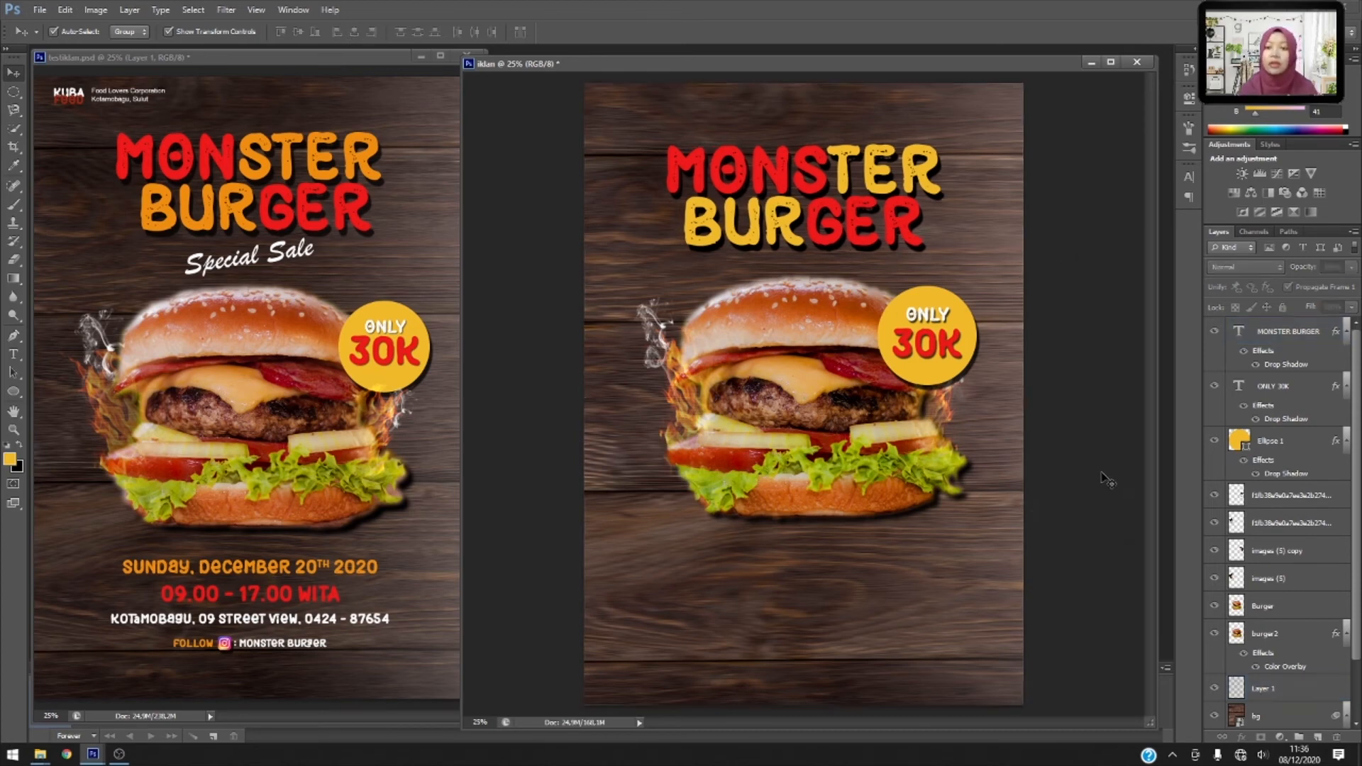
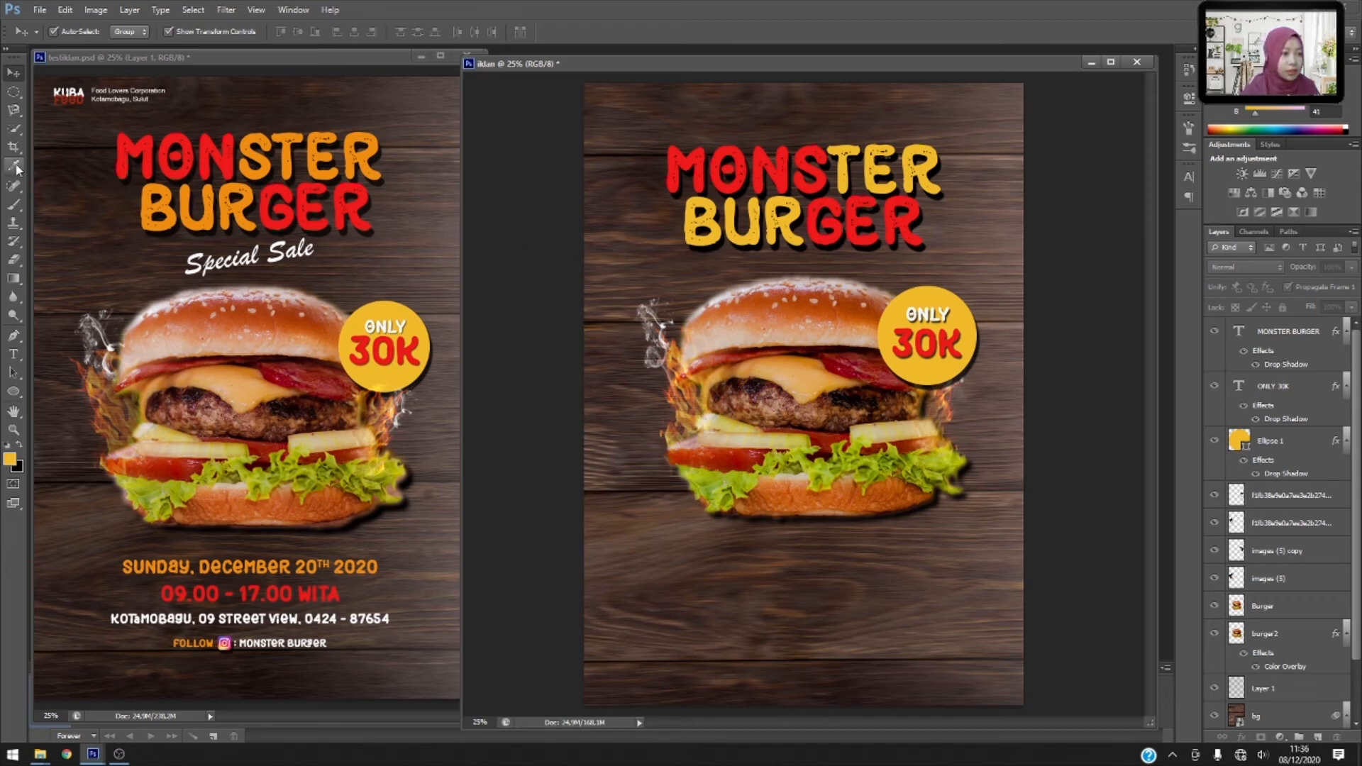
{"action": "left_click", "coordinate": [13, 354]}
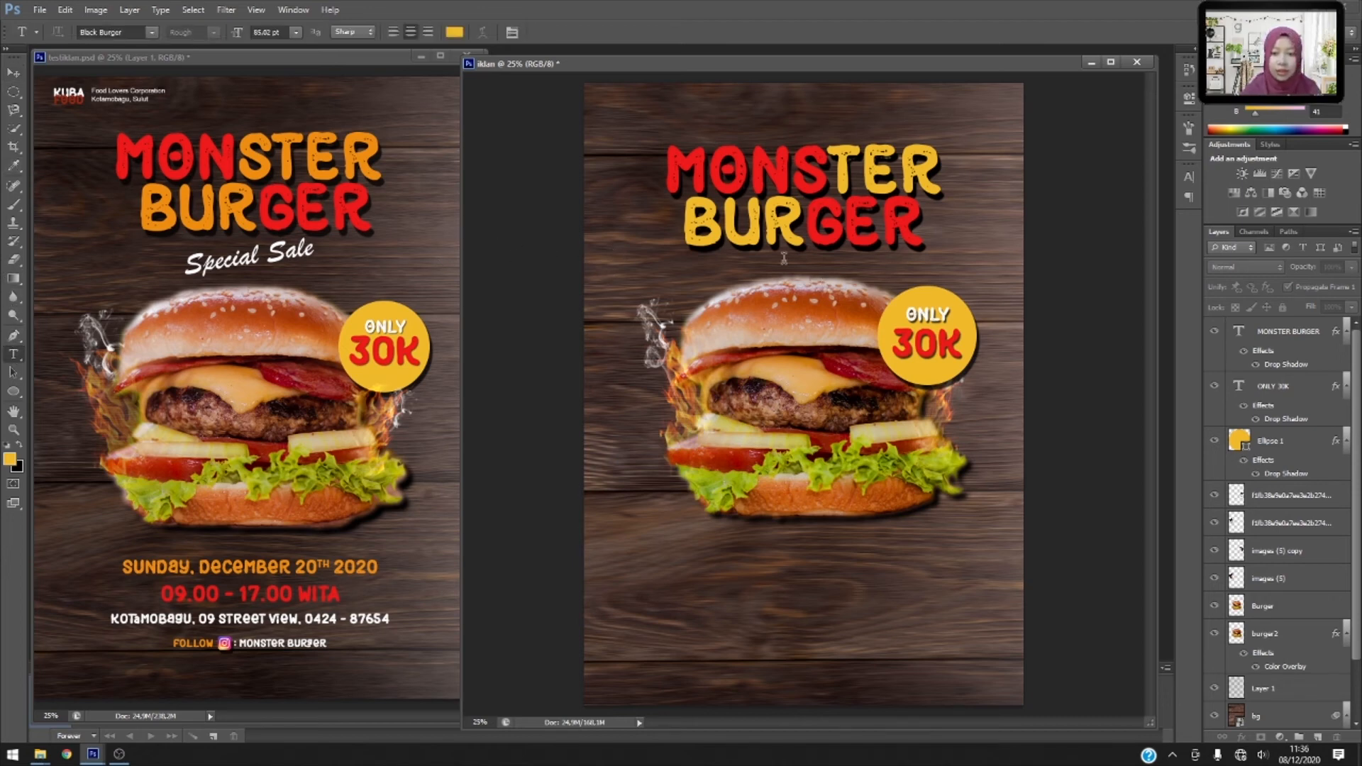
{"action": "left_click", "coordinate": [830, 281]}
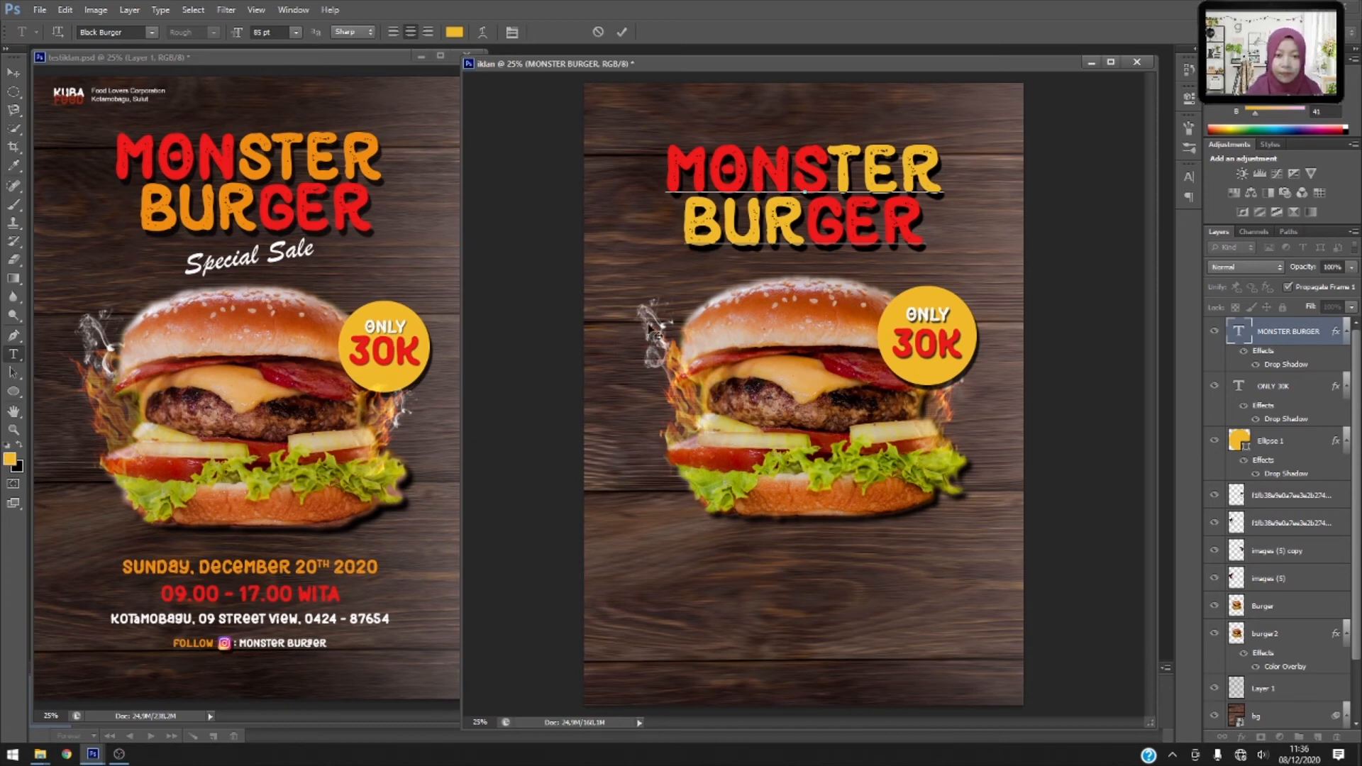
{"action": "key", "text": "ctrl+Return"}
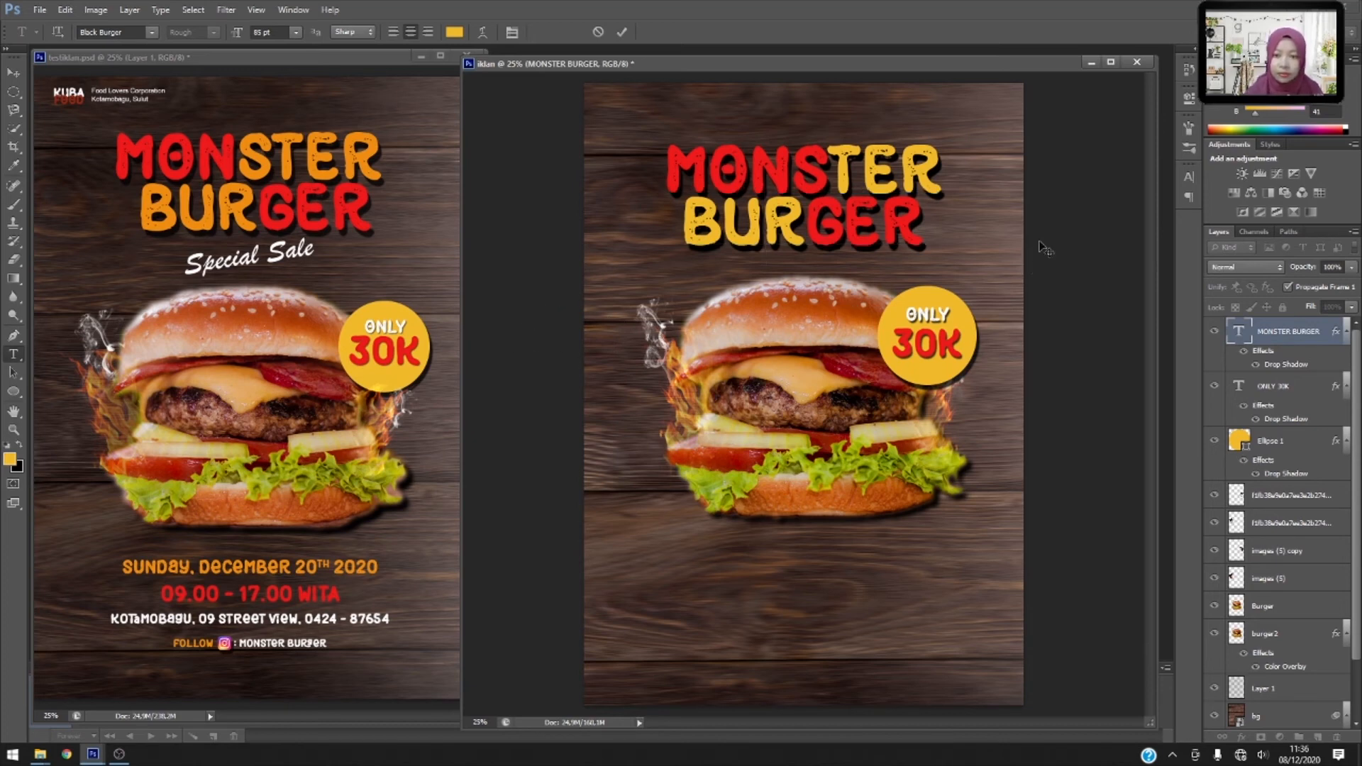
Add a "Special Sale" text line at the burger's lower edge and set its font to Brush Script Std.
{"action": "left_click", "coordinate": [653, 533]}
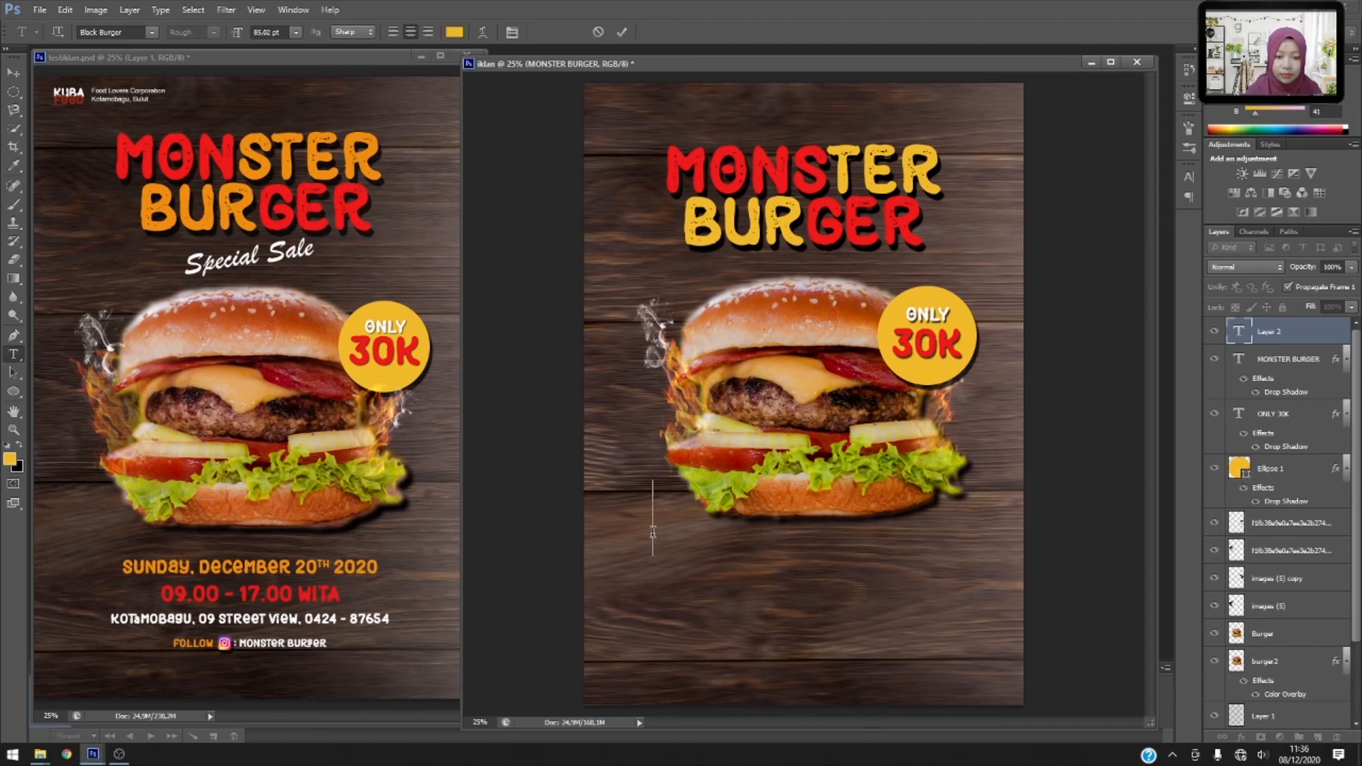
{"action": "type", "text": "Special Sale"}
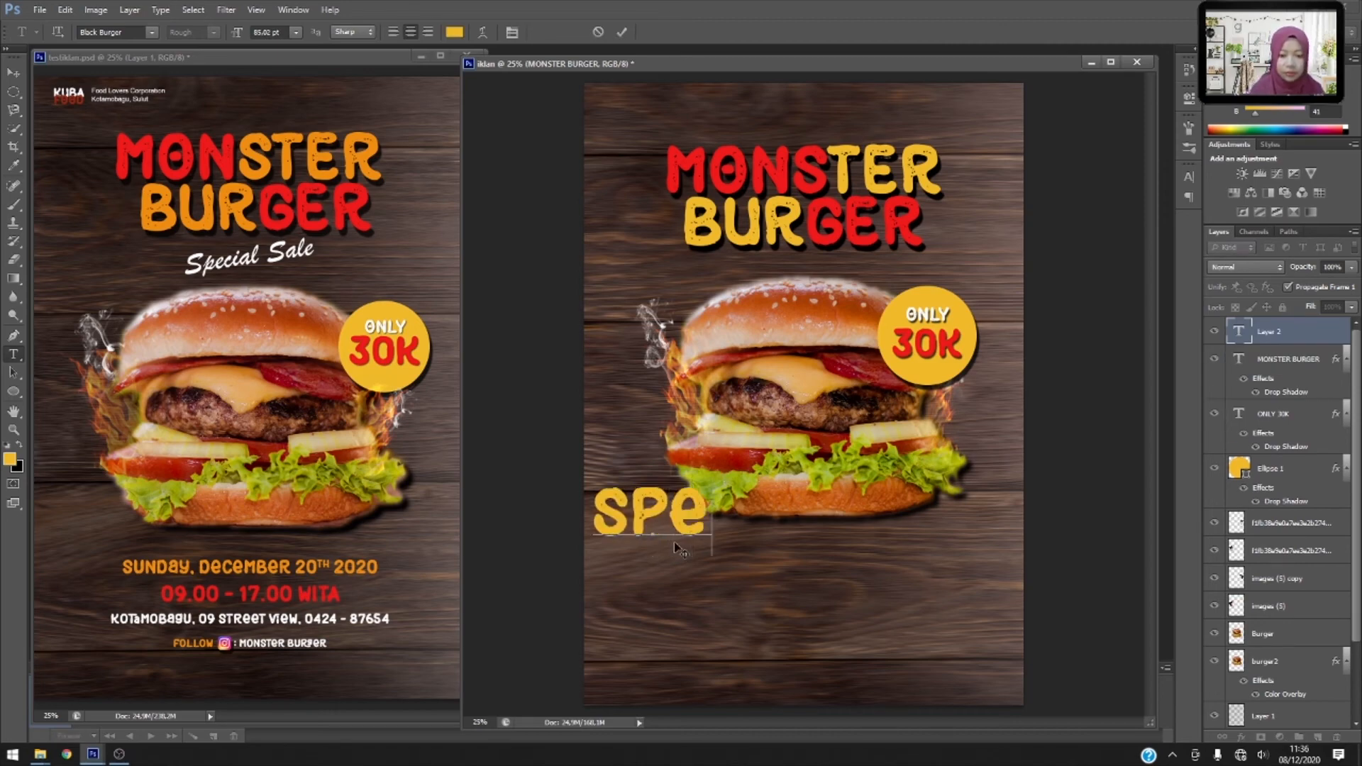
{"action": "key", "text": "ctrl+a"}
{"action": "left_click", "coordinate": [151, 32]}
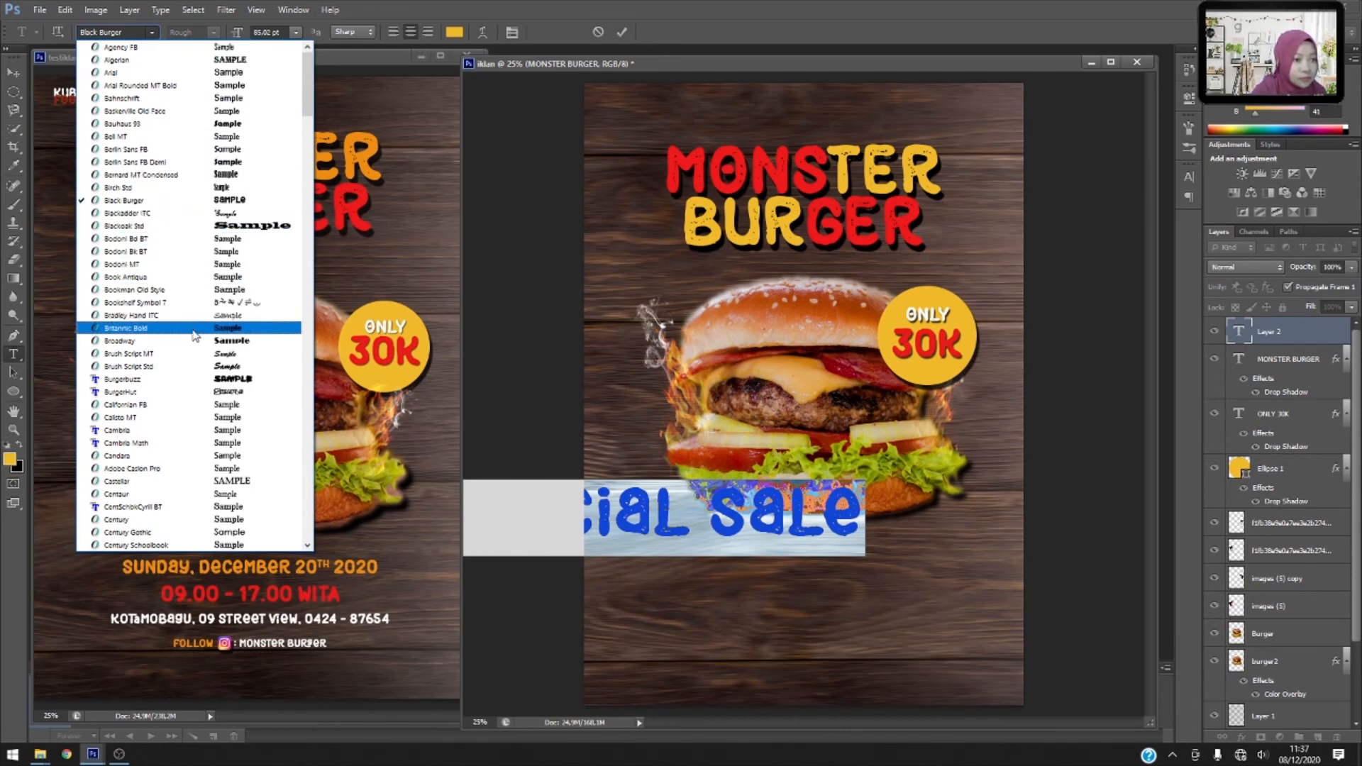
{"action": "scroll", "coordinate": [194, 335], "scroll_direction": "down", "scroll_amount": 2}
{"action": "left_click", "coordinate": [195, 293]}
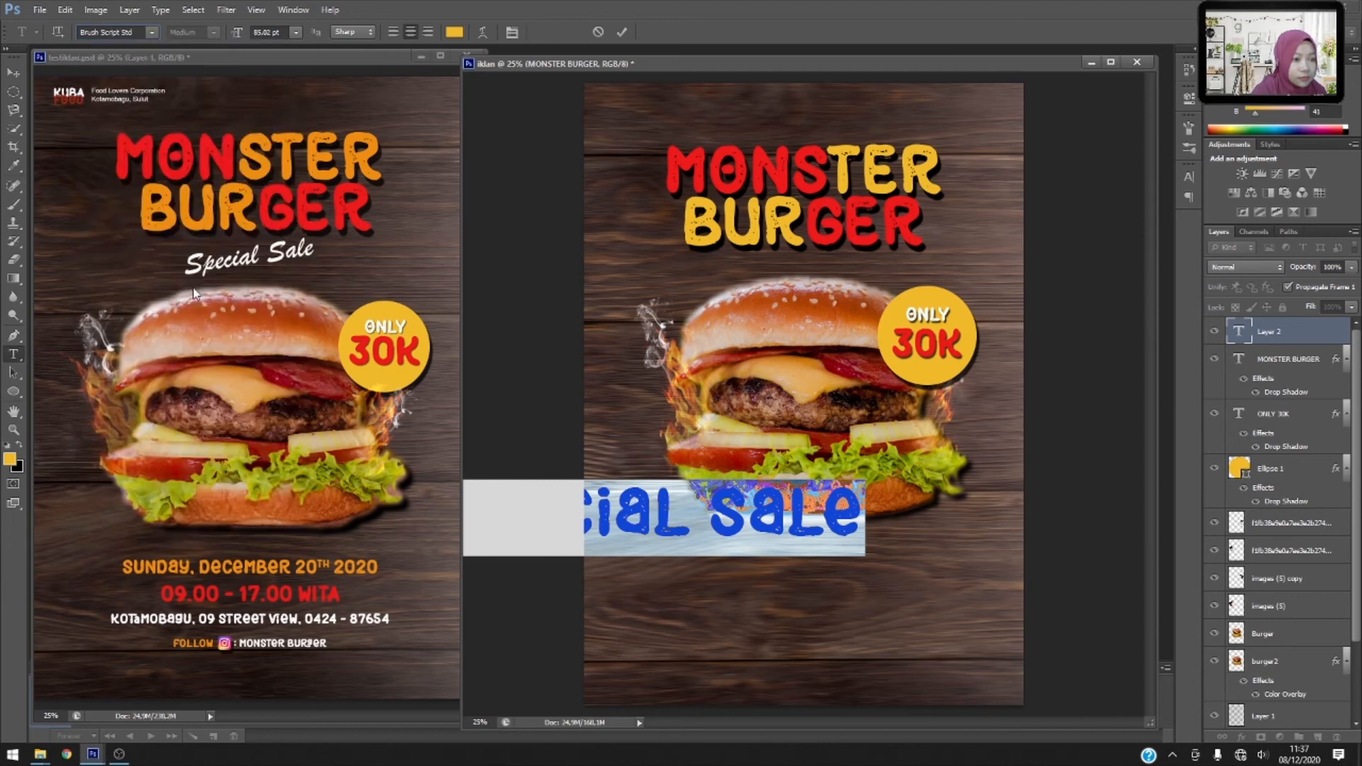
{"action": "left_click", "coordinate": [13, 72]}
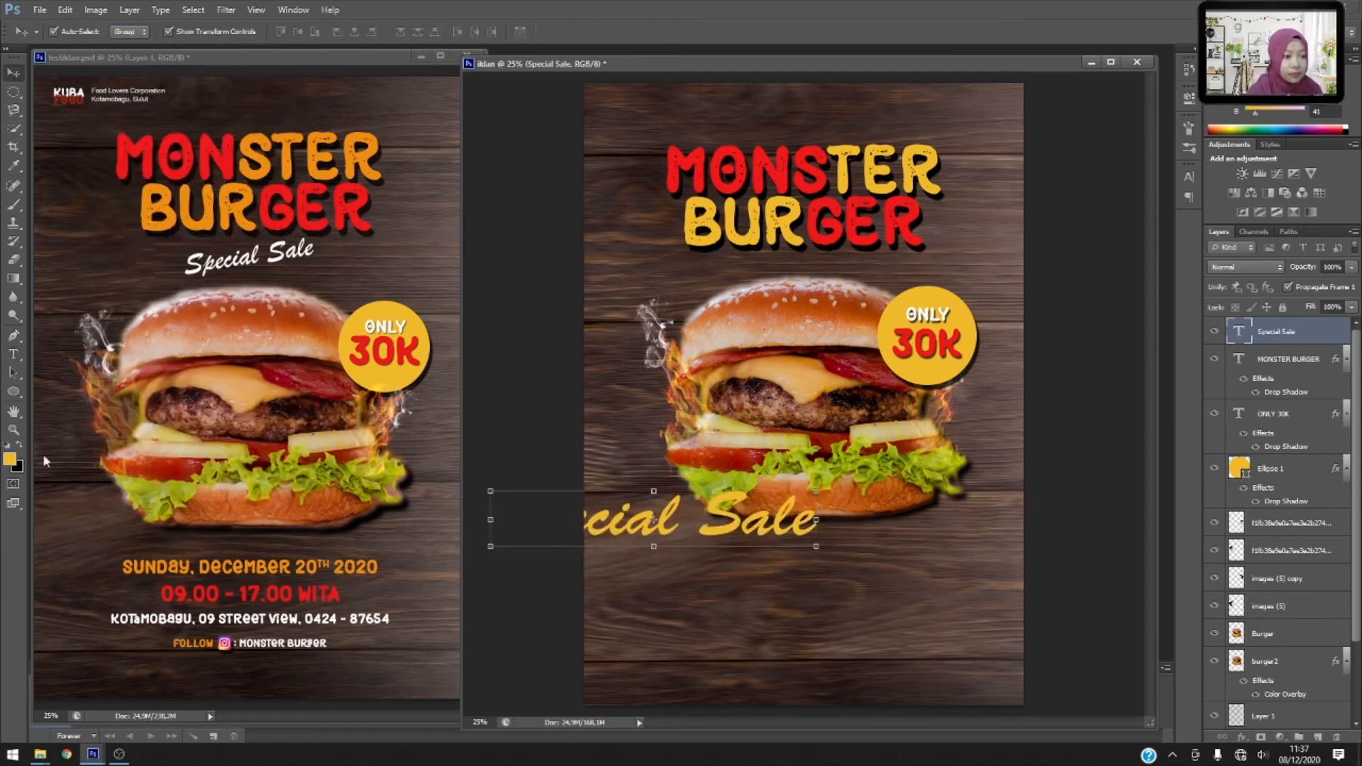
Move the "Special Sale" text up beneath the MONSTER BURGER title and colour it white.
{"action": "left_click_drag", "start_coordinate": [723, 529], "coordinate": [827, 289]}
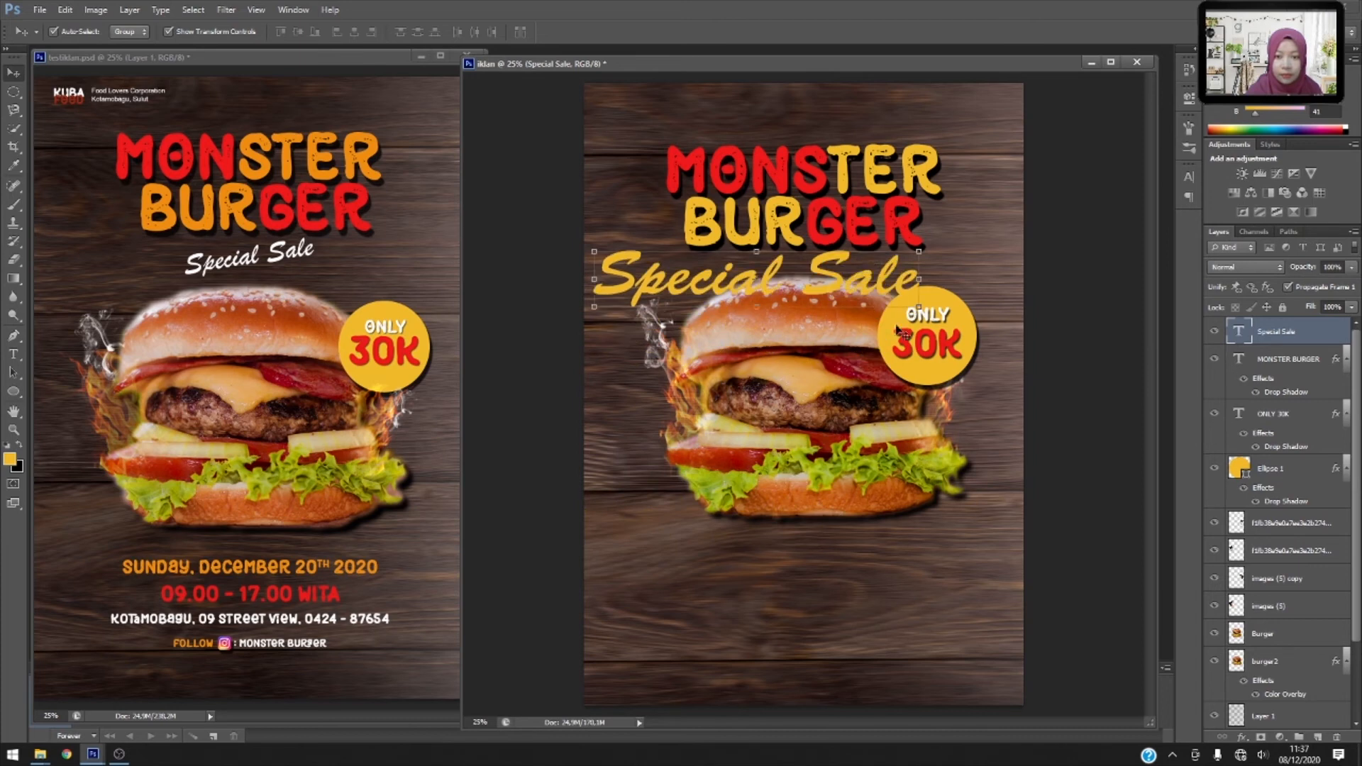
{"action": "double_click", "coordinate": [837, 267]}
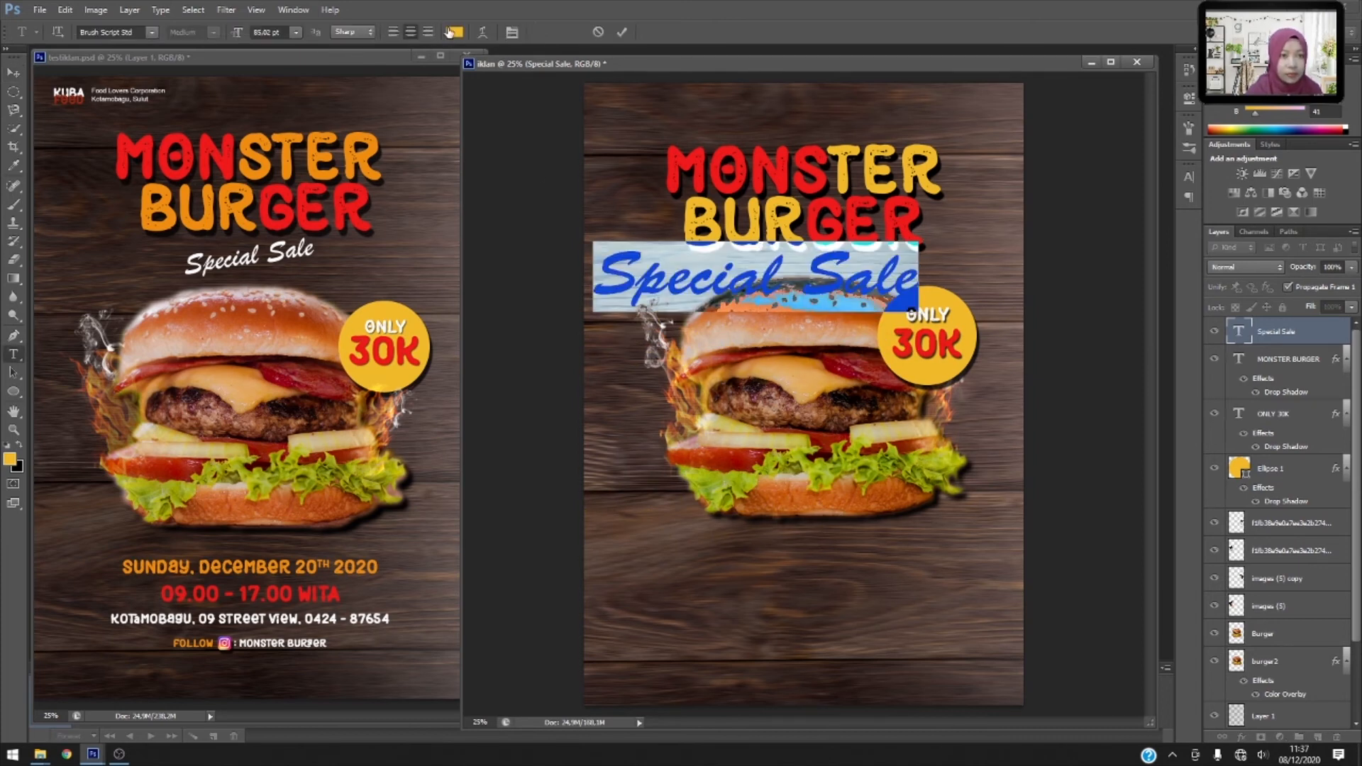
{"action": "left_click", "coordinate": [453, 31]}
{"action": "left_click", "coordinate": [880, 149]}
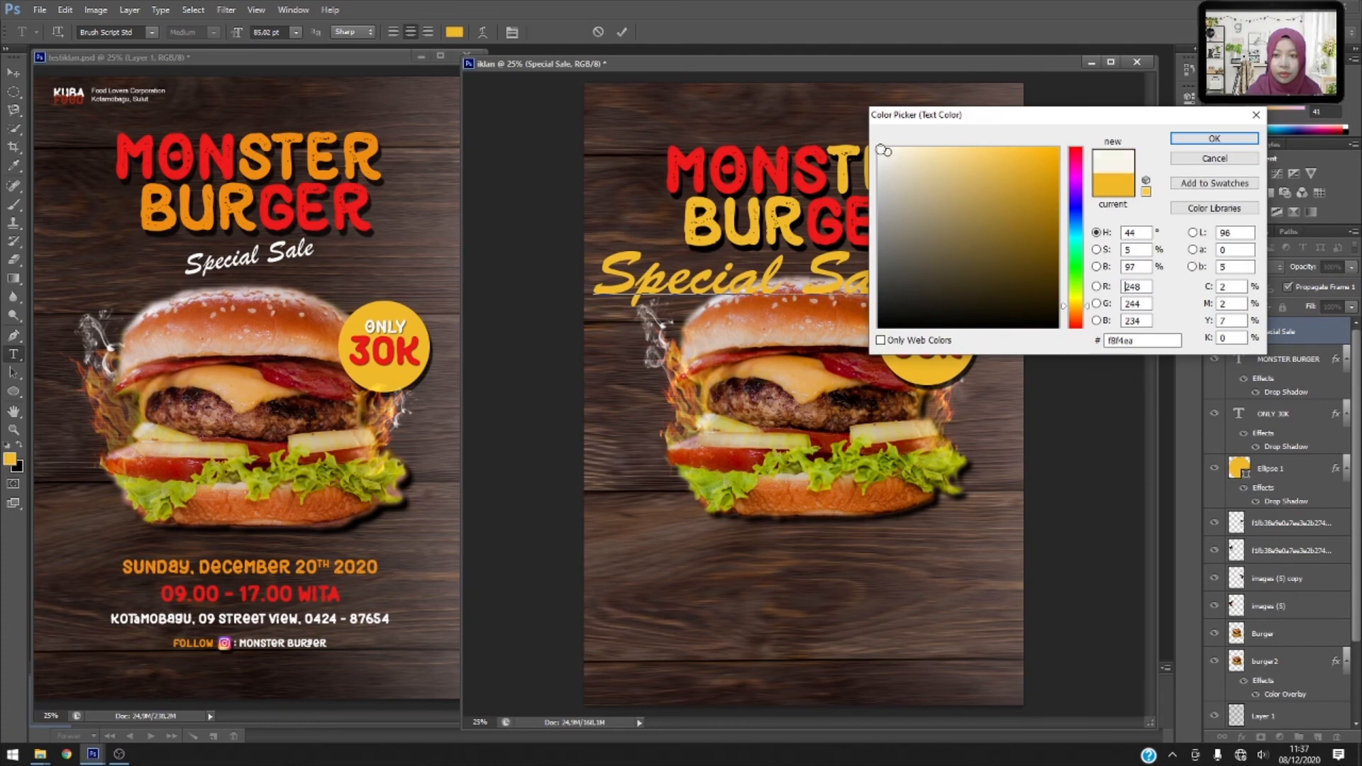
{"action": "left_click", "coordinate": [1235, 138]}
Set the "Special Sale" text to 48 pt and place it between the title and the top bun.
{"action": "left_click", "coordinate": [295, 32]}
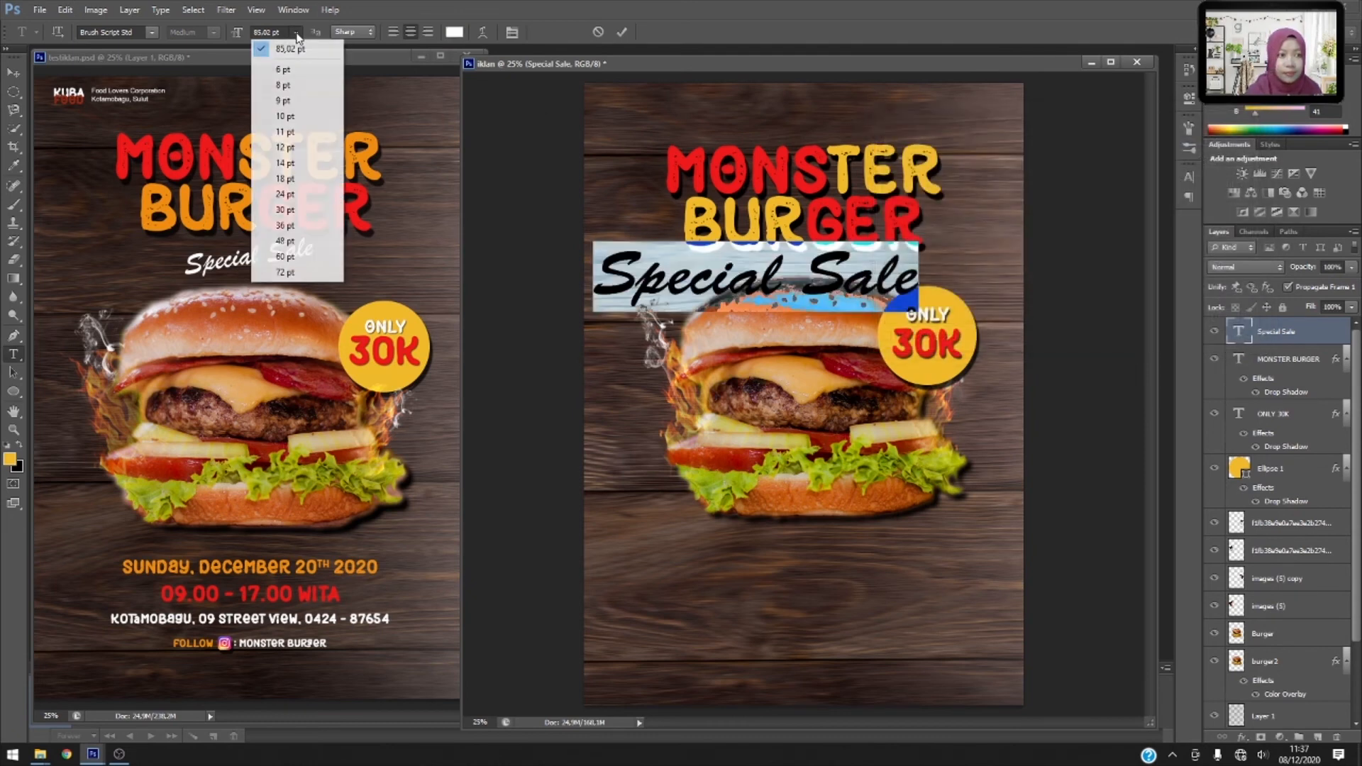
{"action": "left_click", "coordinate": [312, 210]}
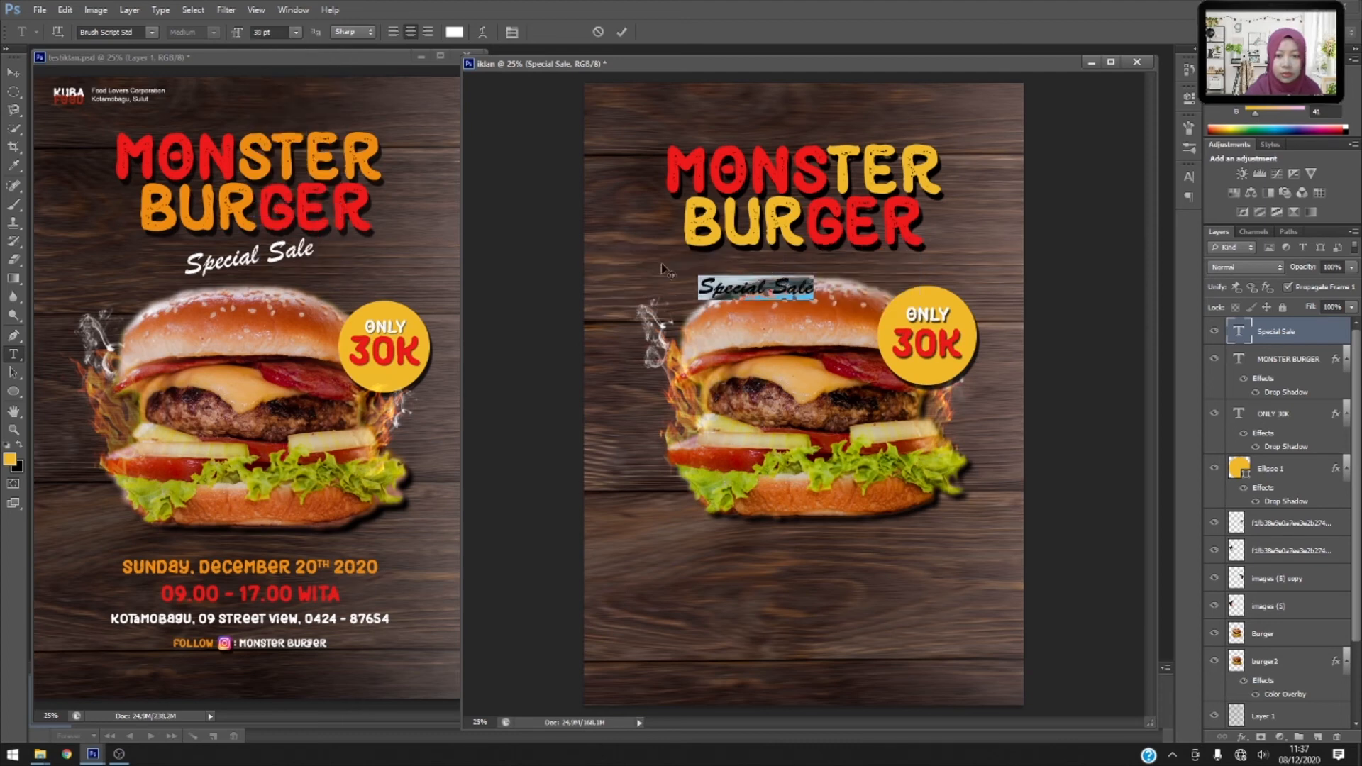
{"action": "left_click", "coordinate": [296, 32]}
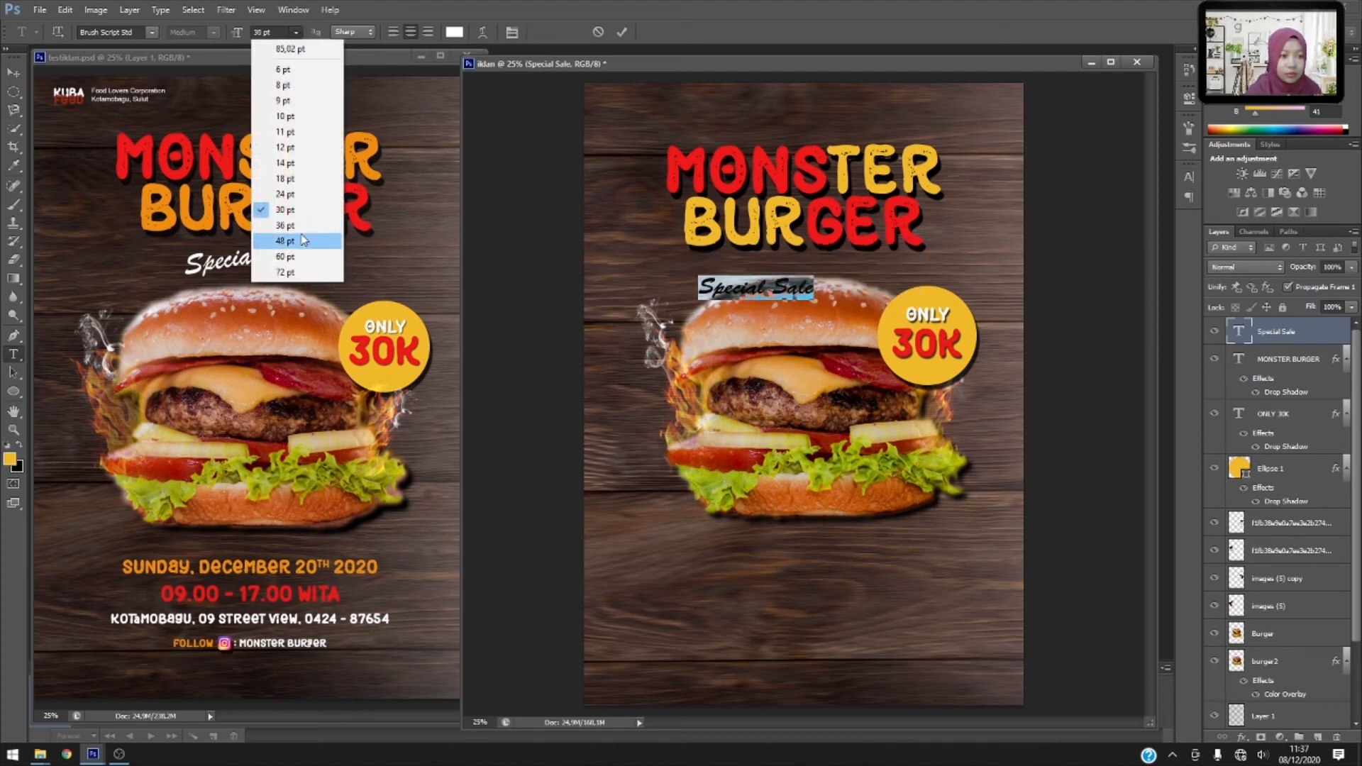
{"action": "left_click", "coordinate": [304, 240]}
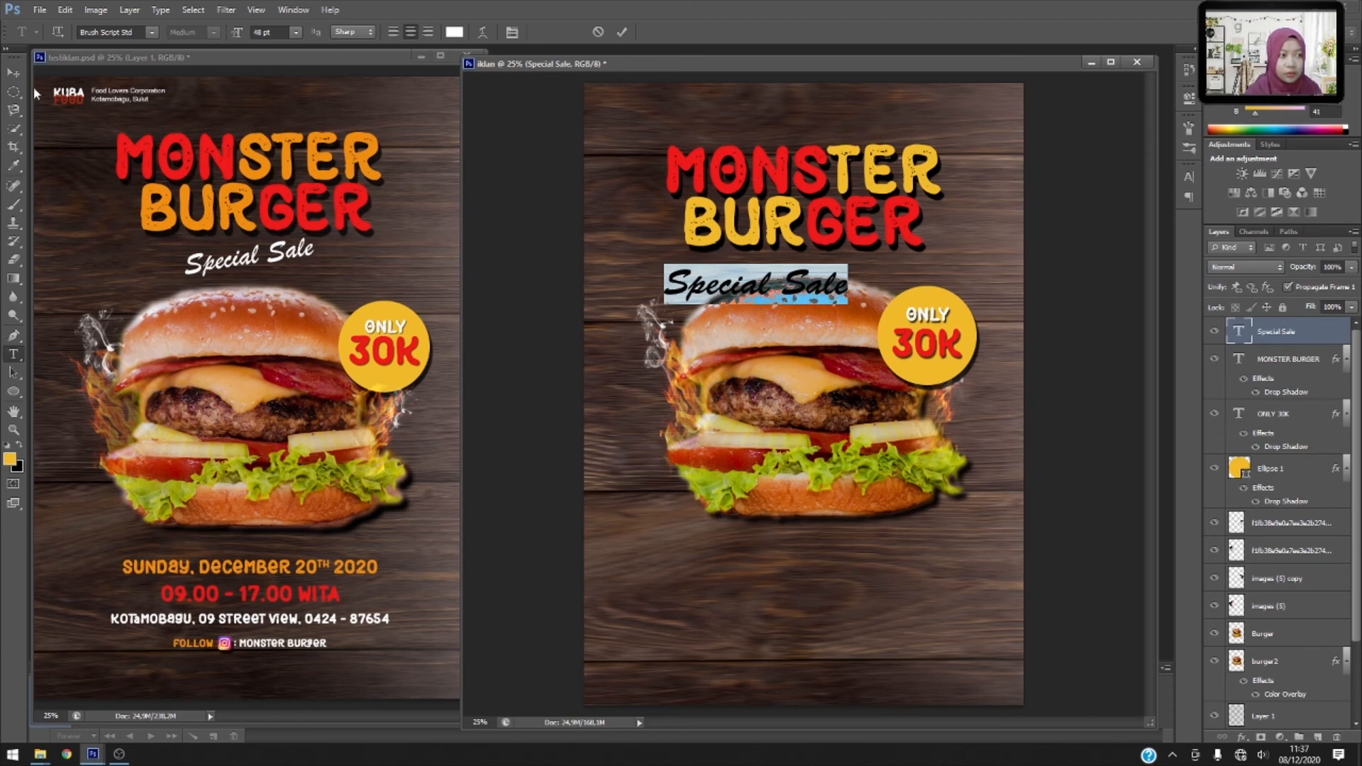
{"action": "left_click", "coordinate": [14, 73]}
{"action": "left_click_drag", "start_coordinate": [837, 286], "coordinate": [867, 269]}
Move the MONSTER BURGER title slightly up to leave a gap above "Special Sale", keeping it centred on the page.
{"action": "left_click", "coordinate": [821, 174]}
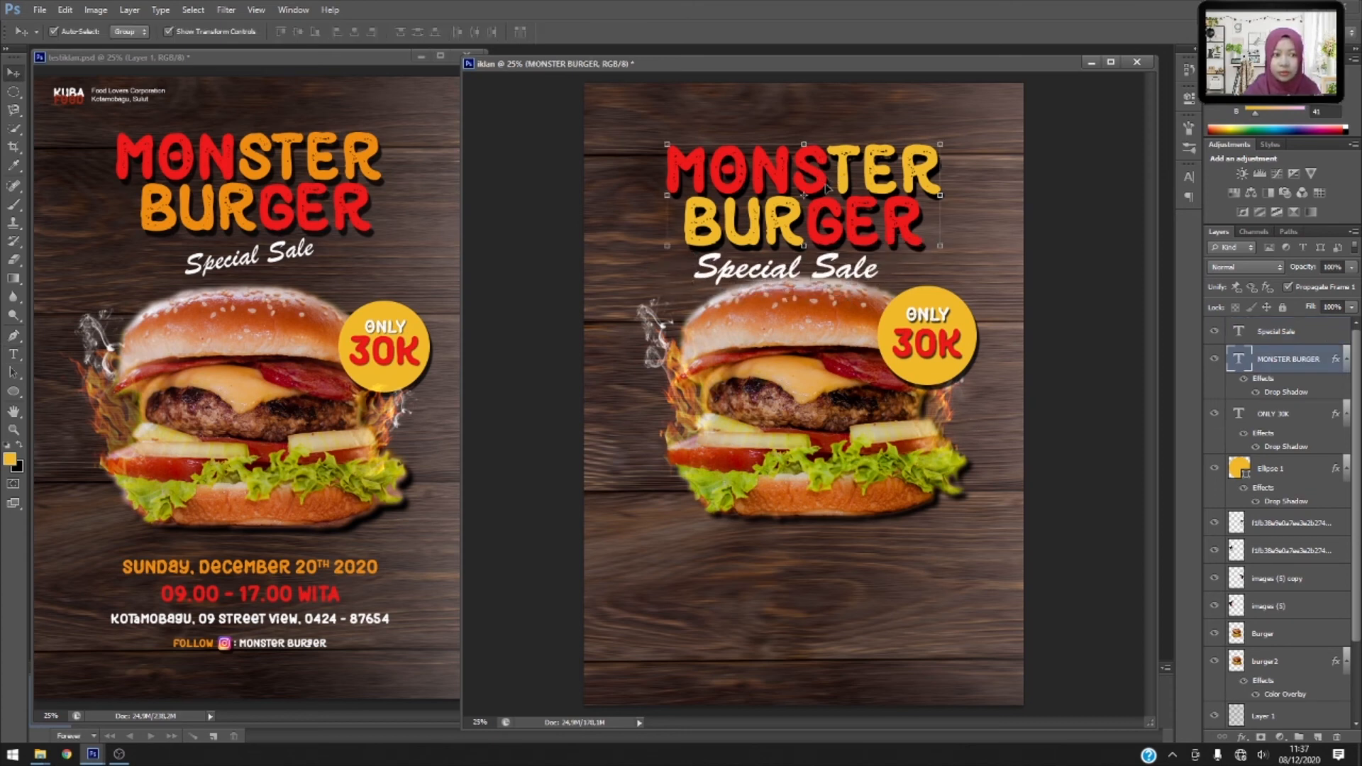
{"action": "mouse_move", "coordinate": [840, 224]}
{"action": "left_mouse_down"}
{"action": "mouse_move", "coordinate": [837, 195]}
{"action": "mouse_move", "coordinate": [842, 208]}
{"action": "left_mouse_up"}
{"action": "left_click", "coordinate": [999, 244]}
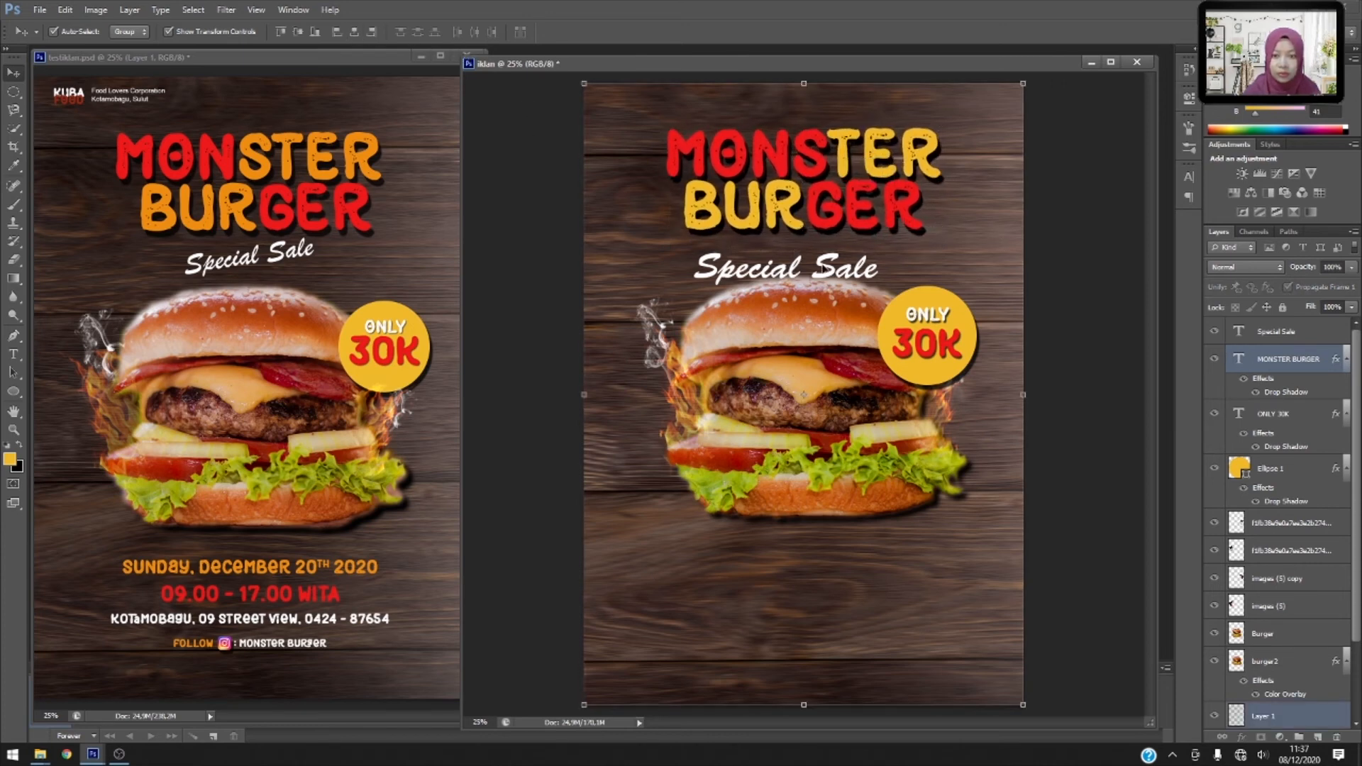
Scale the "Special Sale" text down, tilt it slightly counter-clockwise like the reference, and commit the transformation.
{"action": "left_click", "coordinate": [826, 269]}
{"action": "left_click_drag", "start_coordinate": [877, 282], "coordinate": [900, 227]}
{"action": "key", "text": "Return"}
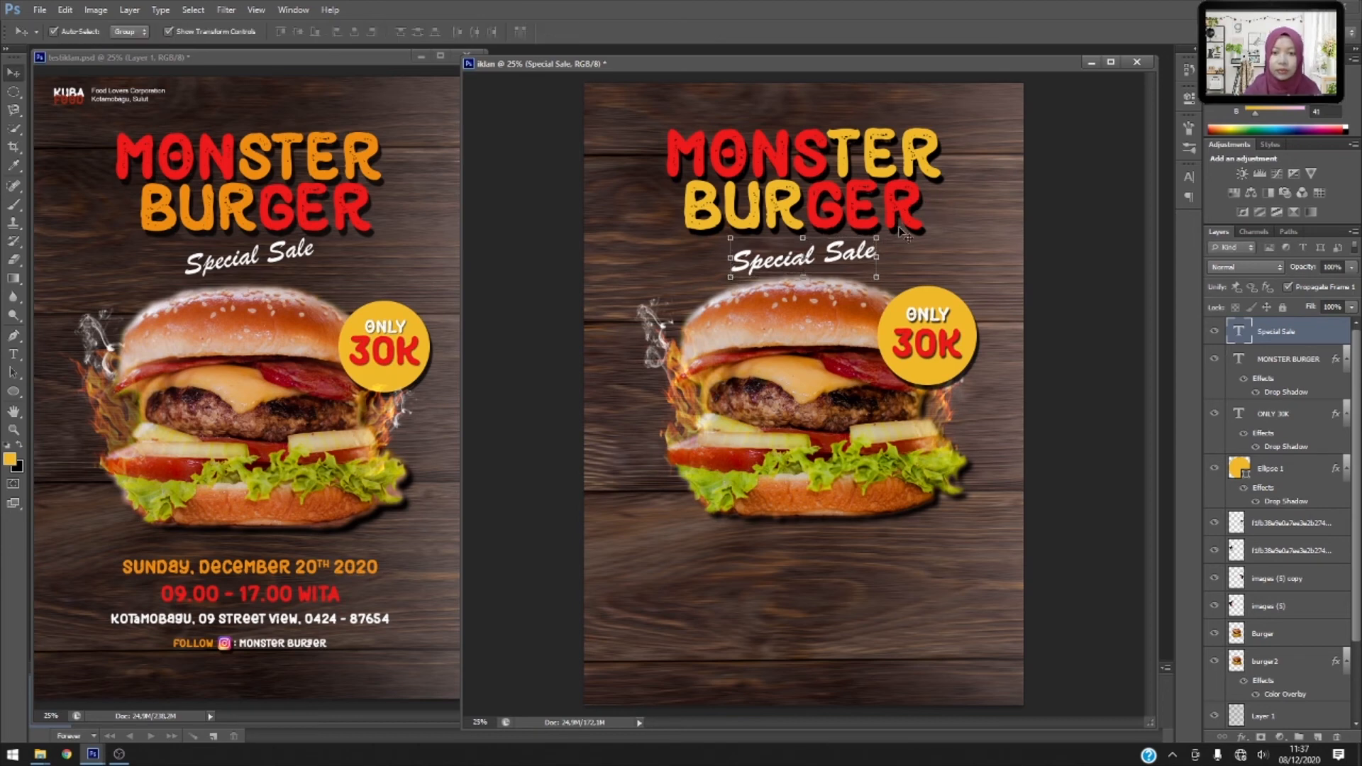
Start a new text line on the empty wood area below the burger.
{"action": "key", "text": "t"}
{"action": "left_click", "coordinate": [688, 567]}
{"action": "type", "text": "Sun"}
{"action": "key", "text": "BackSpace"}
{"action": "key", "text": "BackSpace"}
{"action": "key", "text": "BackSpace"}
{"action": "type", "text": "SUN"}
{"action": "key", "text": "BackSpace"}
{"action": "key", "text": "BackSpace"}
{"action": "key", "text": "BackSpace"}
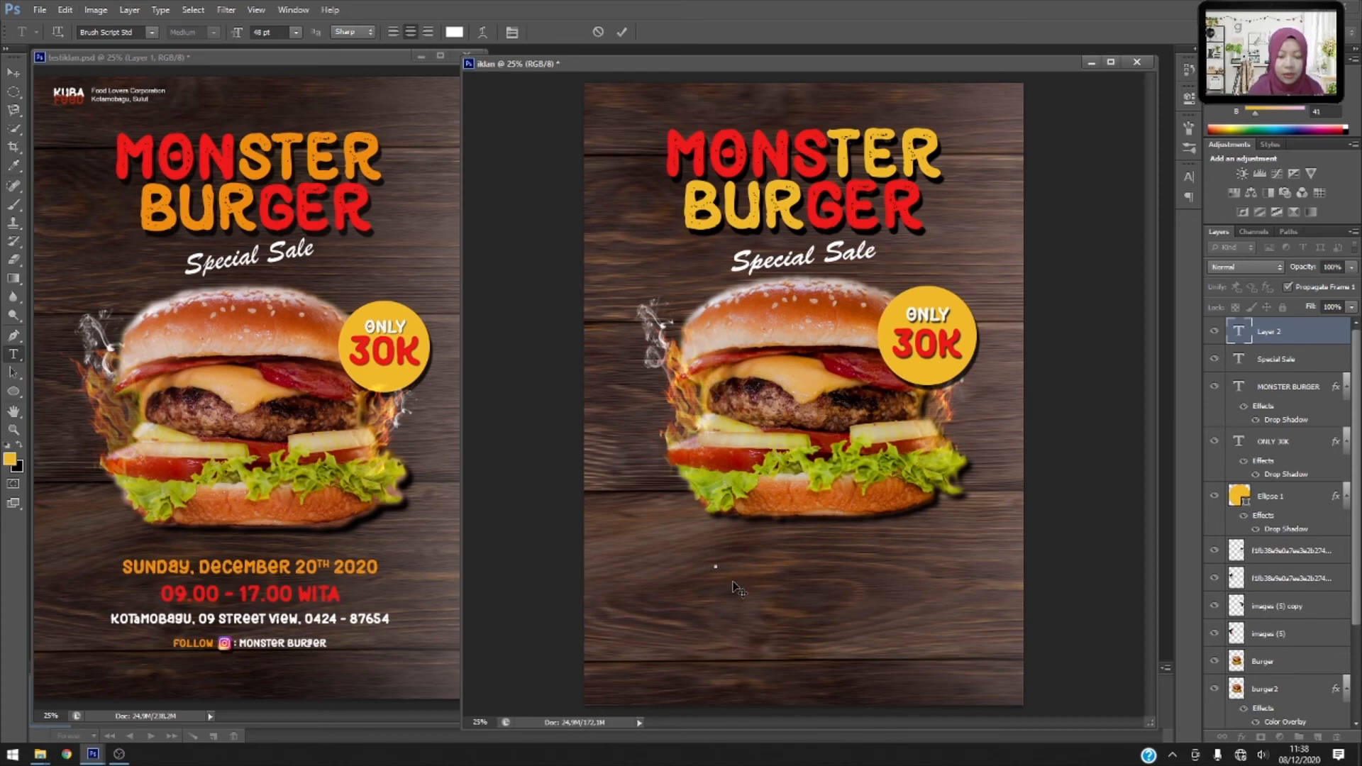
Set the new text line's font to Black Burger and enter "SUNDAY, DECEMBER 20TH 2020".
{"action": "left_click", "coordinate": [151, 32]}
{"action": "scroll", "coordinate": [188, 71], "scroll_direction": "up", "scroll_amount": 8}
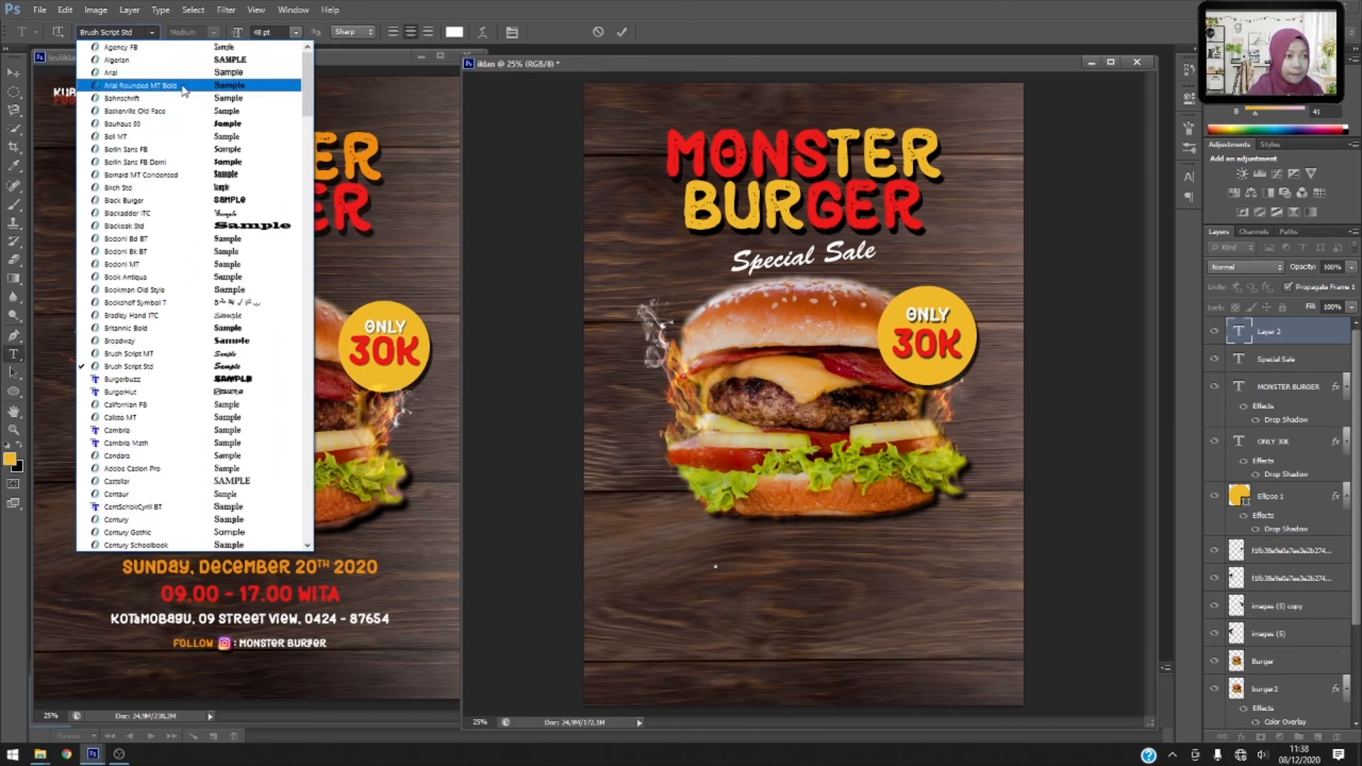
{"action": "left_click", "coordinate": [177, 201]}
{"action": "type", "text": "SUNDAY,"}
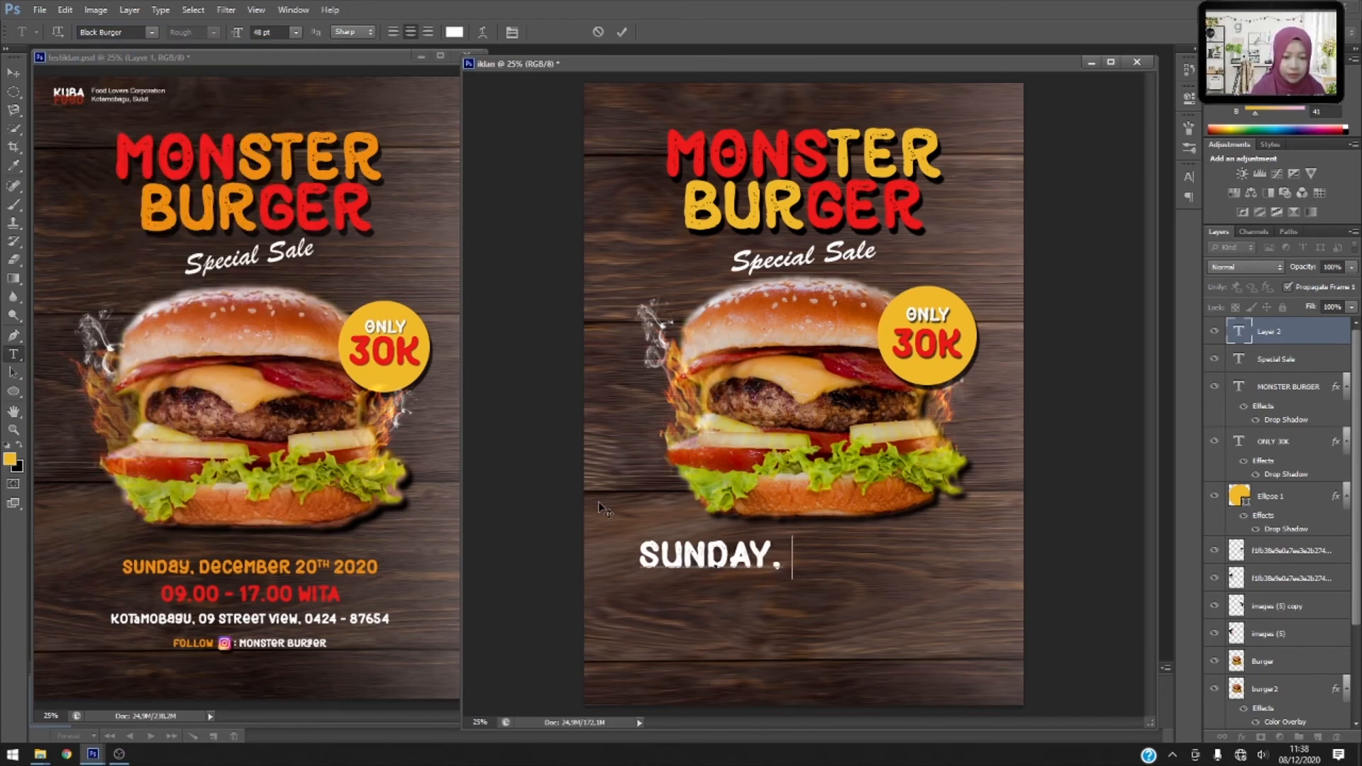
{"action": "type", "text": " DECEMBER 20TH 2020"}
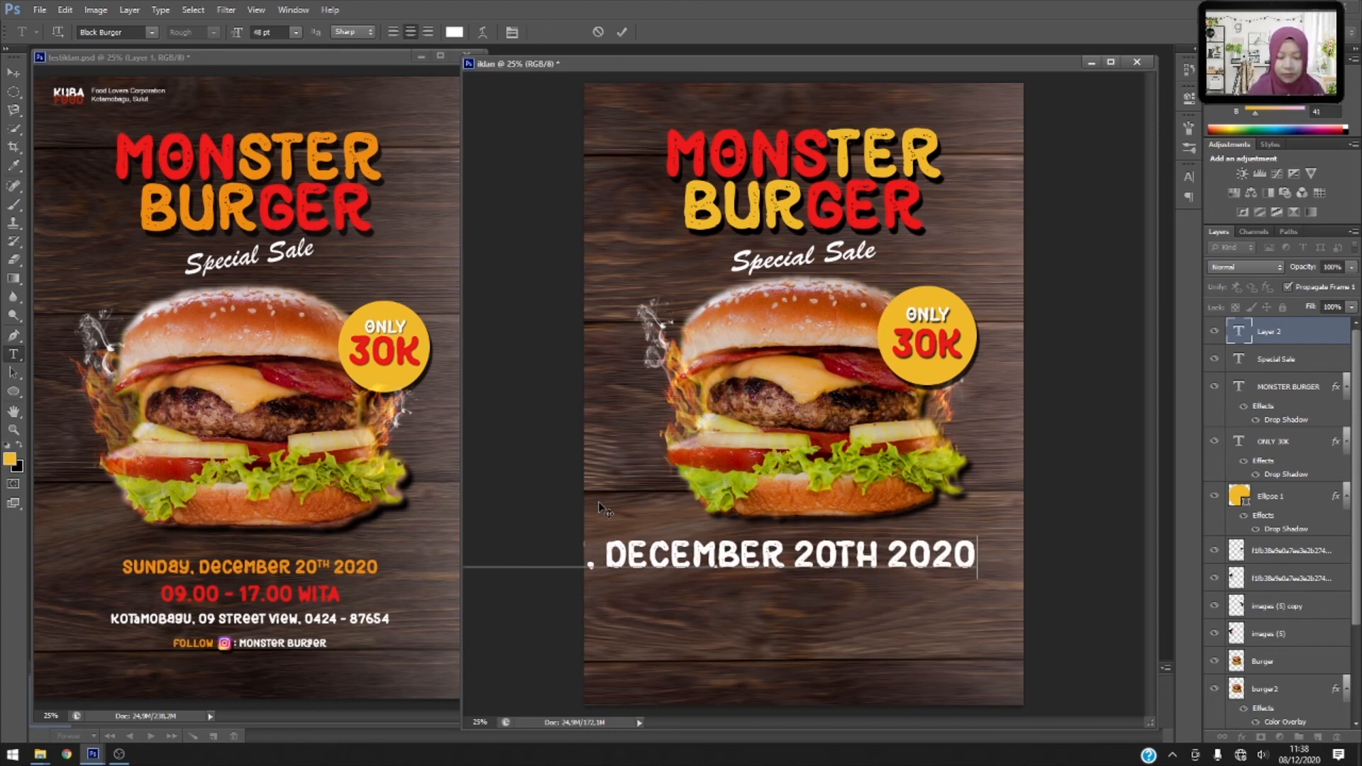
Set the date line to 24 pt and colour it with the orange sampled from the reference poster's date.
{"action": "key", "text": "ctrl+a"}
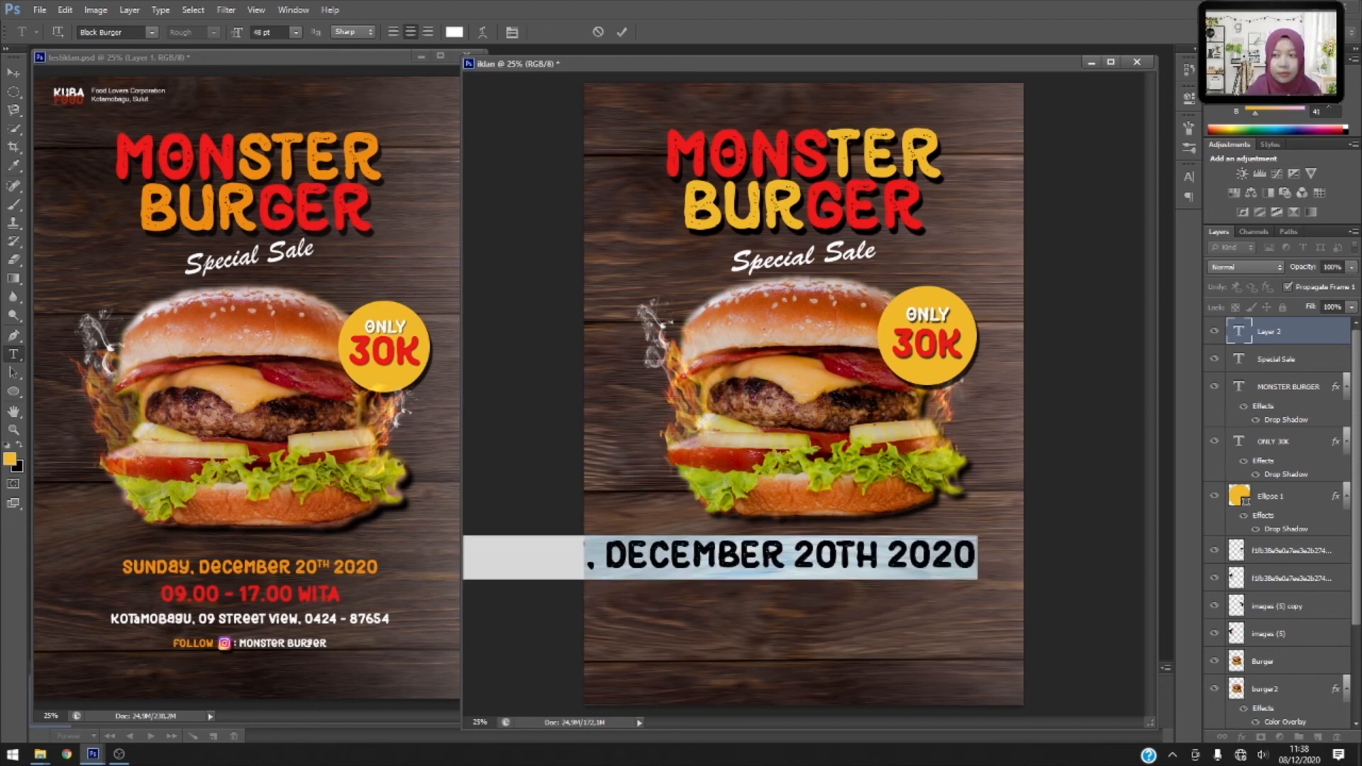
{"action": "left_click", "coordinate": [1189, 177]}
{"action": "left_click", "coordinate": [1087, 205]}
{"action": "left_click", "coordinate": [1091, 376]}
{"action": "left_click", "coordinate": [1150, 258]}
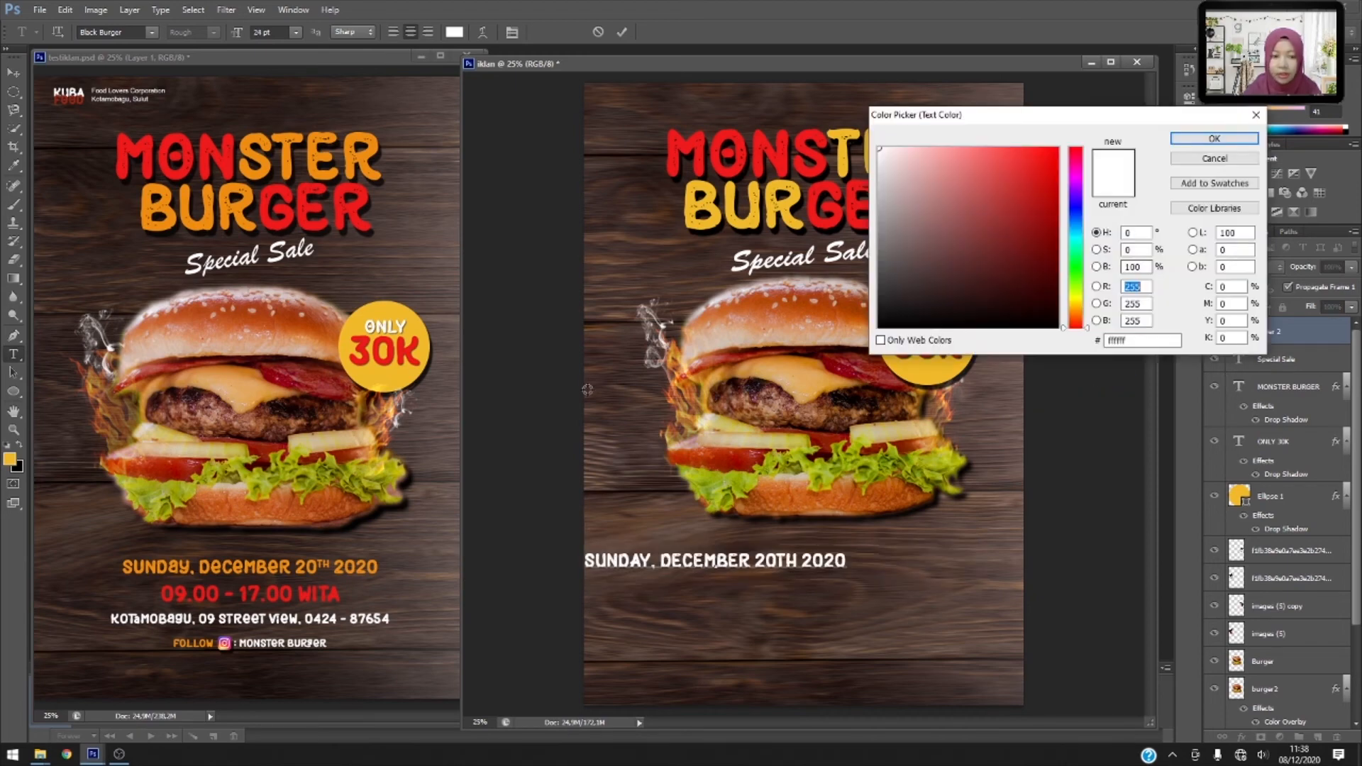
{"action": "left_click", "coordinate": [303, 565]}
{"action": "left_click", "coordinate": [1202, 140]}
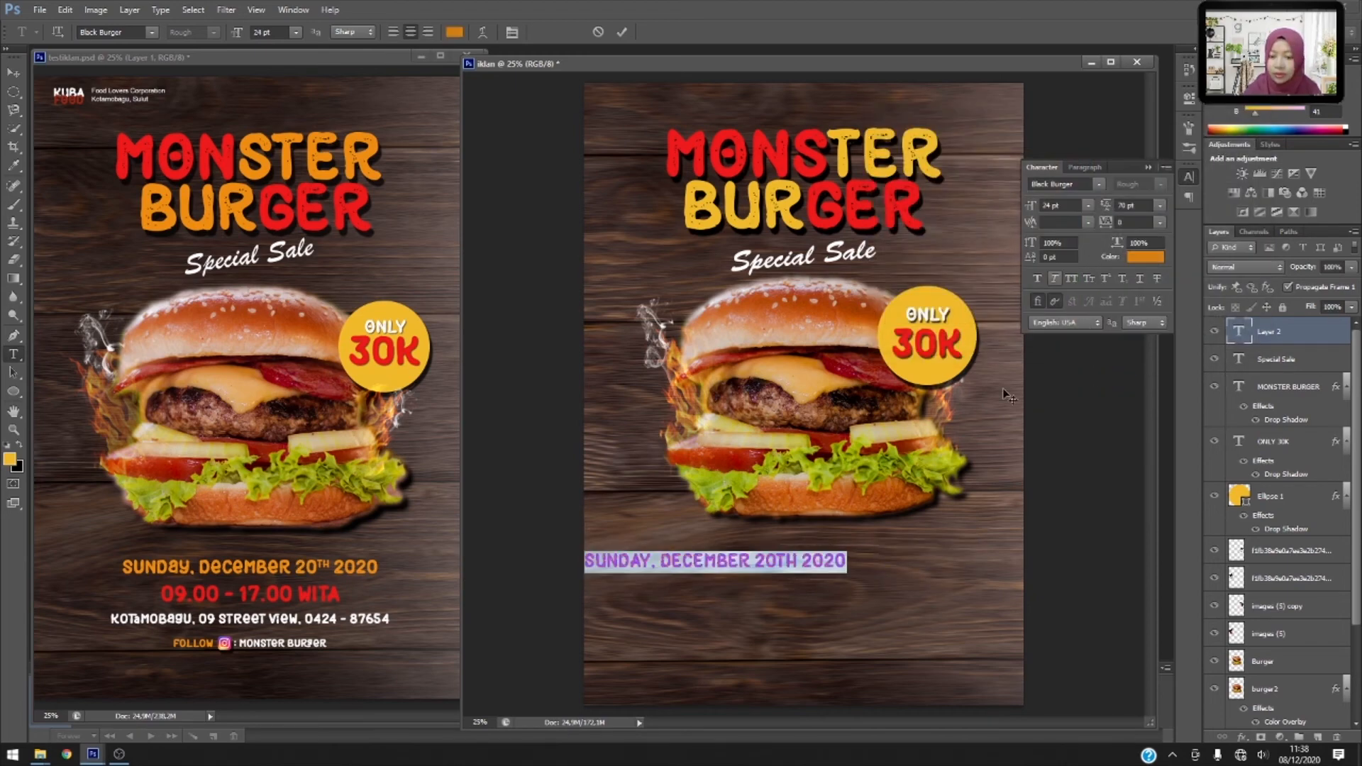
Make the "TH" in the date line superscript and centre the line below the burger.
{"action": "left_click", "coordinate": [755, 561]}
{"action": "left_click_drag", "start_coordinate": [786, 582], "coordinate": [894, 552]}
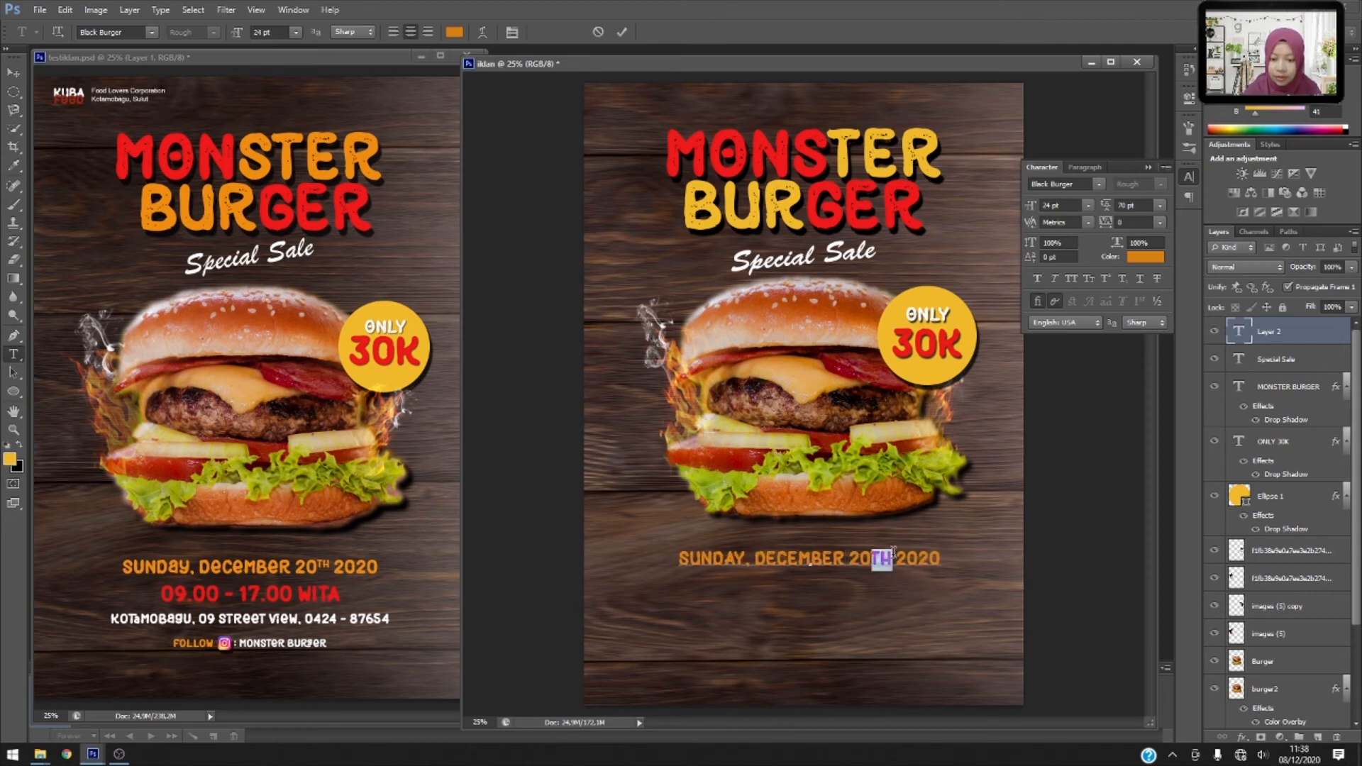
{"action": "left_click", "coordinate": [1104, 278]}
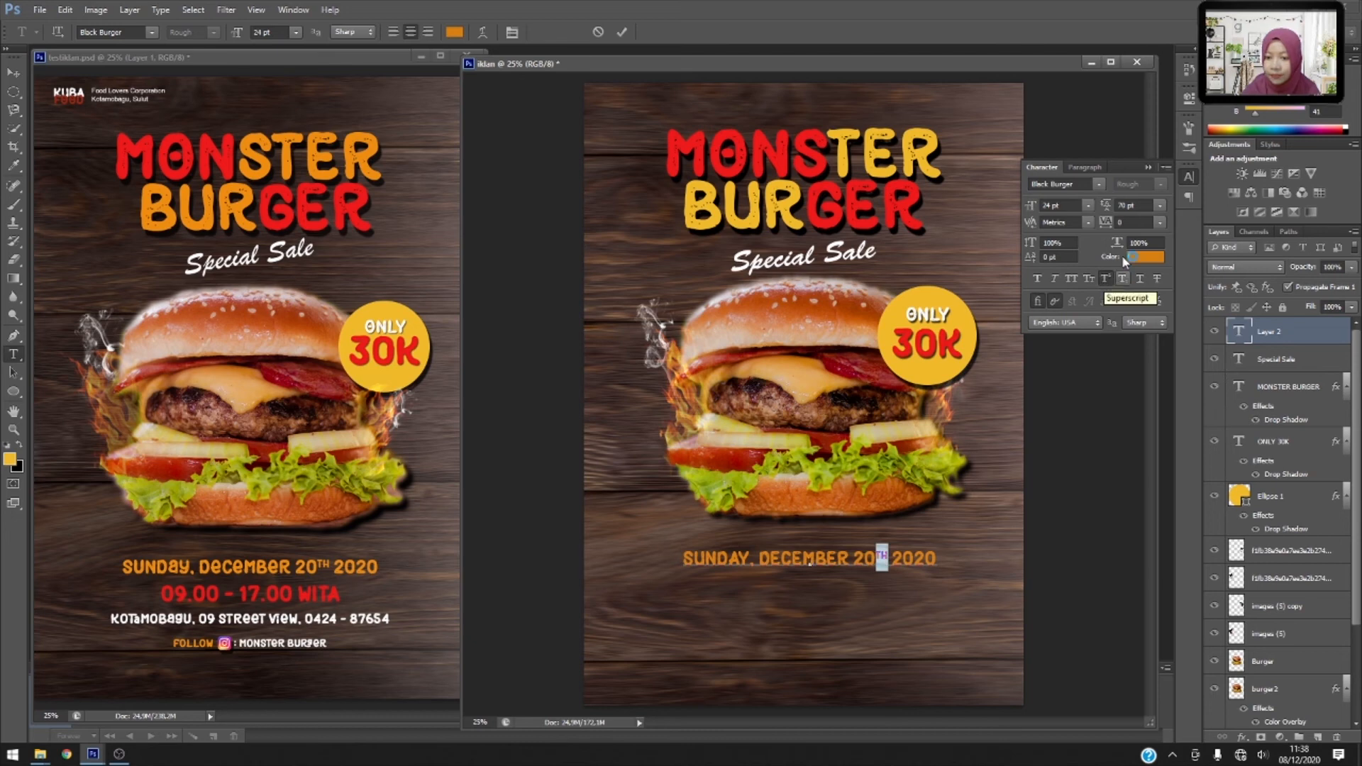
{"action": "left_click", "coordinate": [1147, 168]}
{"action": "left_click", "coordinate": [12, 73]}
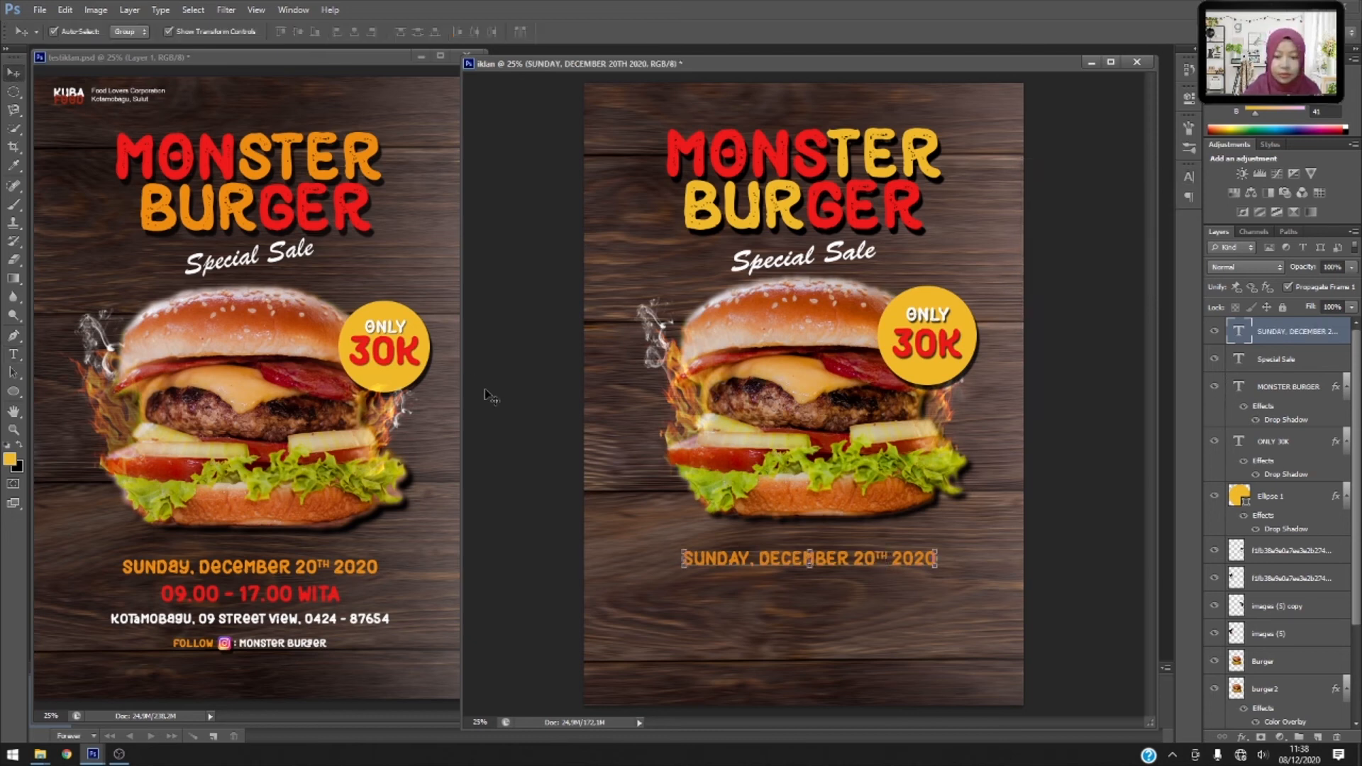
{"action": "left_click_drag", "start_coordinate": [812, 557], "coordinate": [799, 560]}
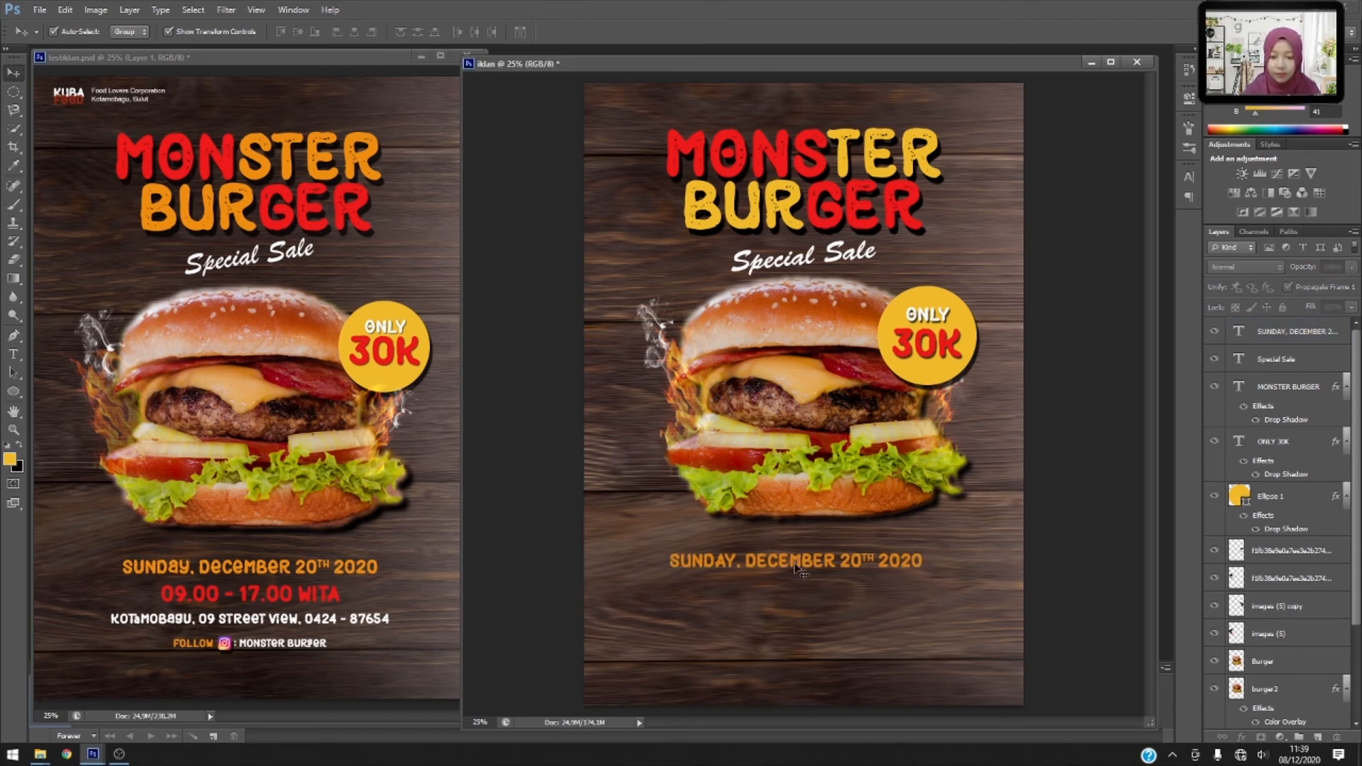
Duplicate the date line, replace the copy's text with "09.00 -17.00 WITA" and move it below the date.
{"action": "key", "text": "ctrl+j"}
{"action": "key", "text": "t"}
{"action": "left_click", "coordinate": [789, 565]}
{"action": "key", "text": "ctrl+a"}
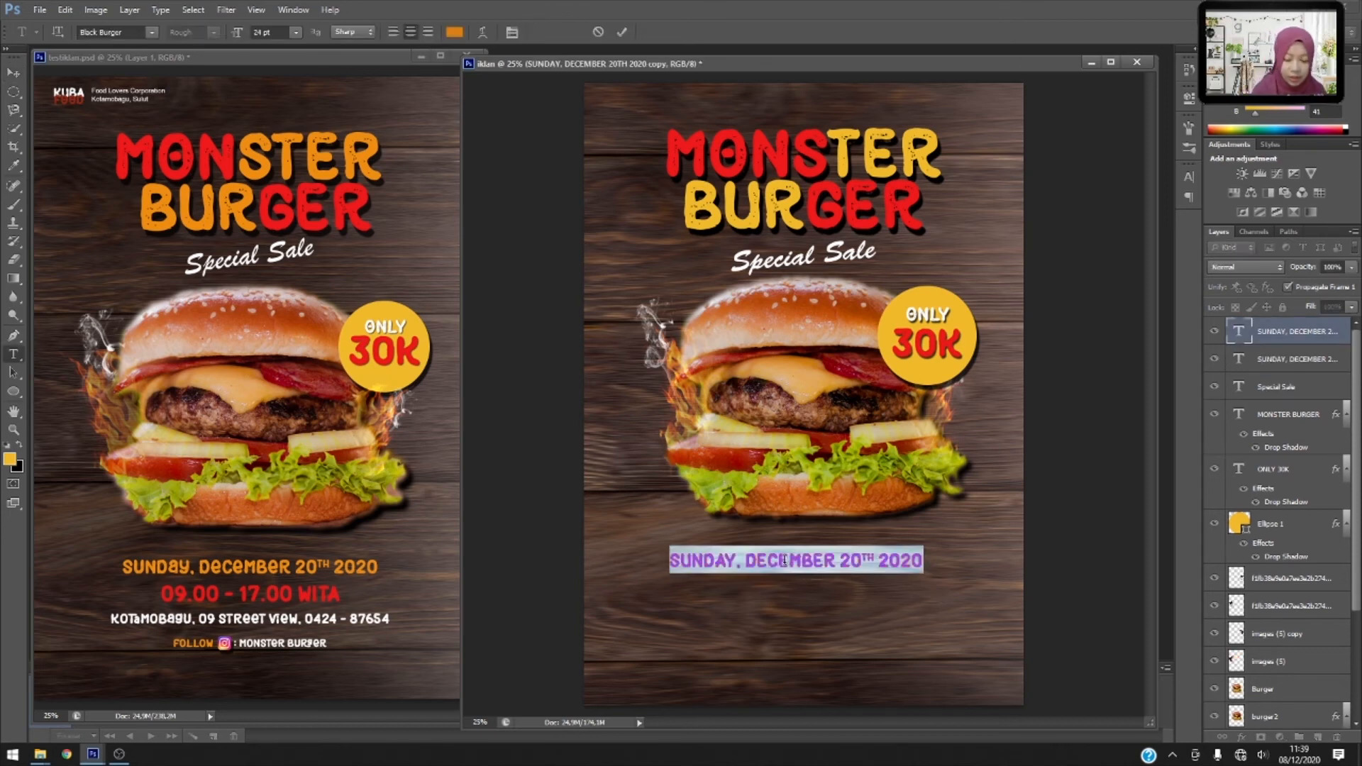
{"action": "left_click", "coordinate": [785, 560]}
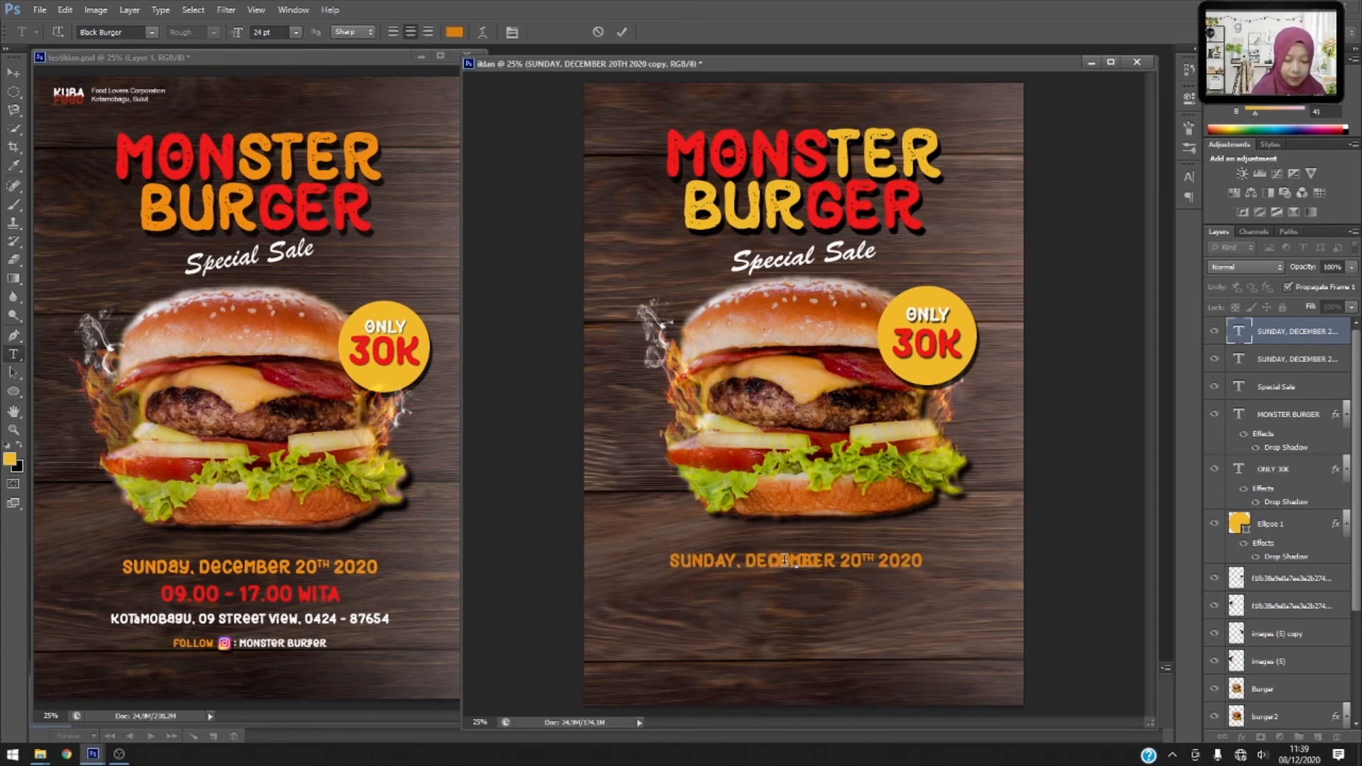
{"action": "double_click", "coordinate": [785, 560]}
{"action": "type", "text": "09.00 - 17.00 WITA"}
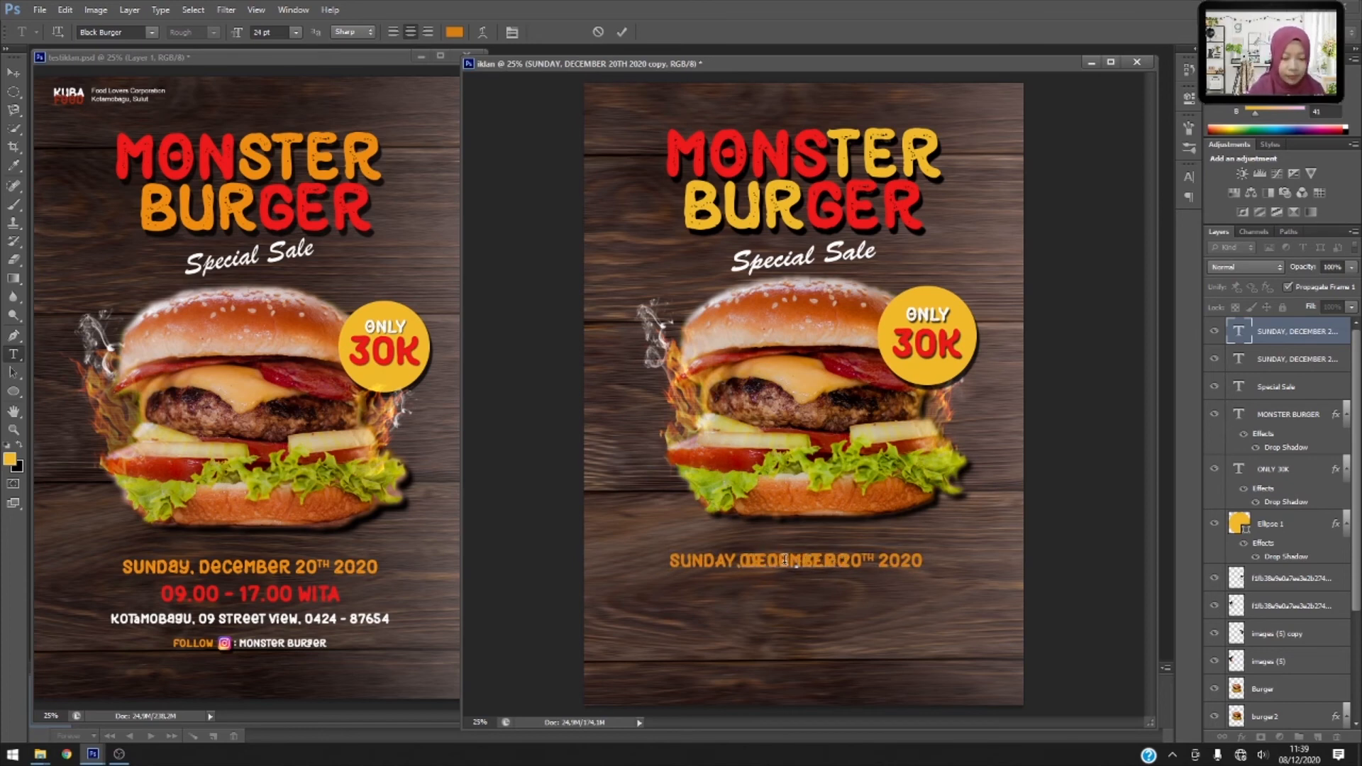
{"action": "key", "text": "ctrl+a"}
{"action": "left_click_drag", "start_coordinate": [851, 561], "coordinate": [854, 597]}
Colour the time line with the red sampled from the title and set its size to 36 pt.
{"action": "double_click", "coordinate": [1239, 332]}
{"action": "left_click", "coordinate": [1189, 176]}
{"action": "left_click", "coordinate": [1140, 266]}
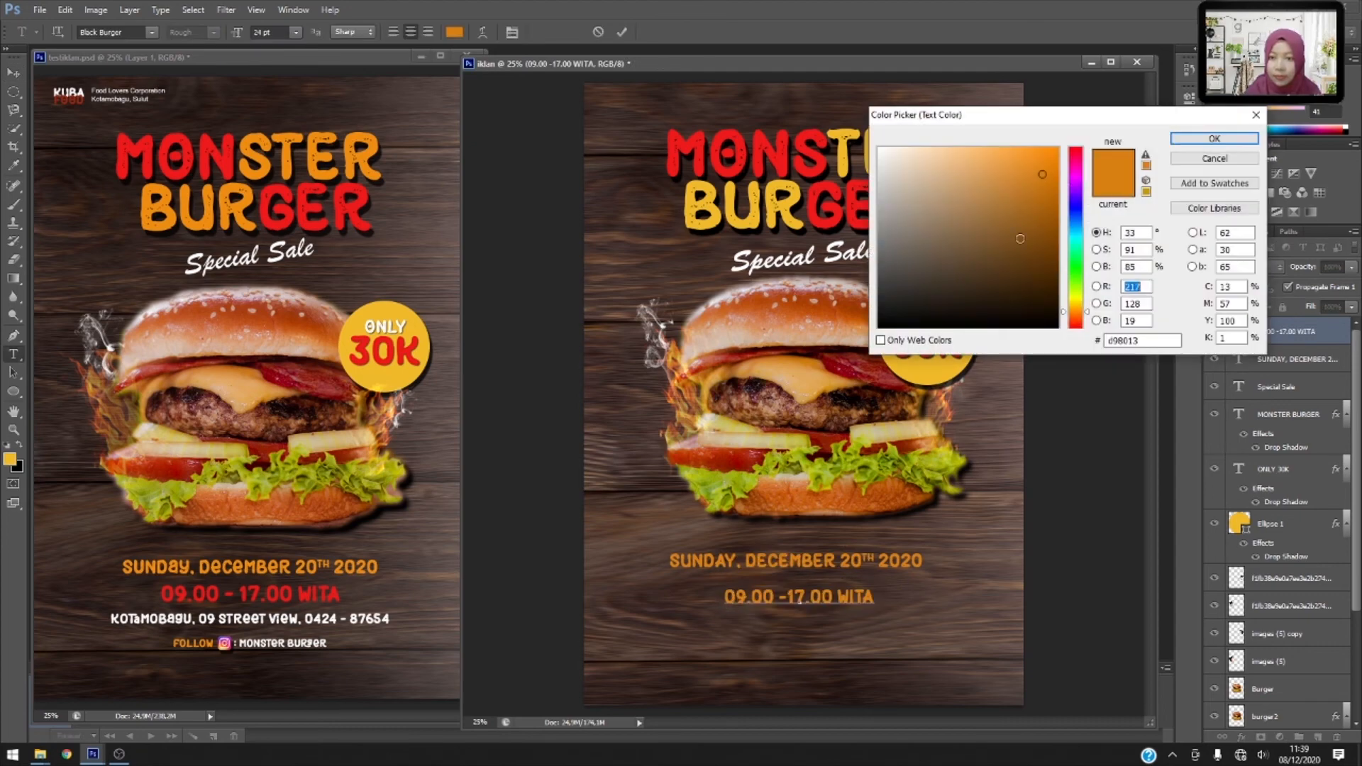
{"action": "left_click", "coordinate": [836, 211]}
{"action": "left_click", "coordinate": [1215, 138]}
{"action": "left_click", "coordinate": [1087, 205]}
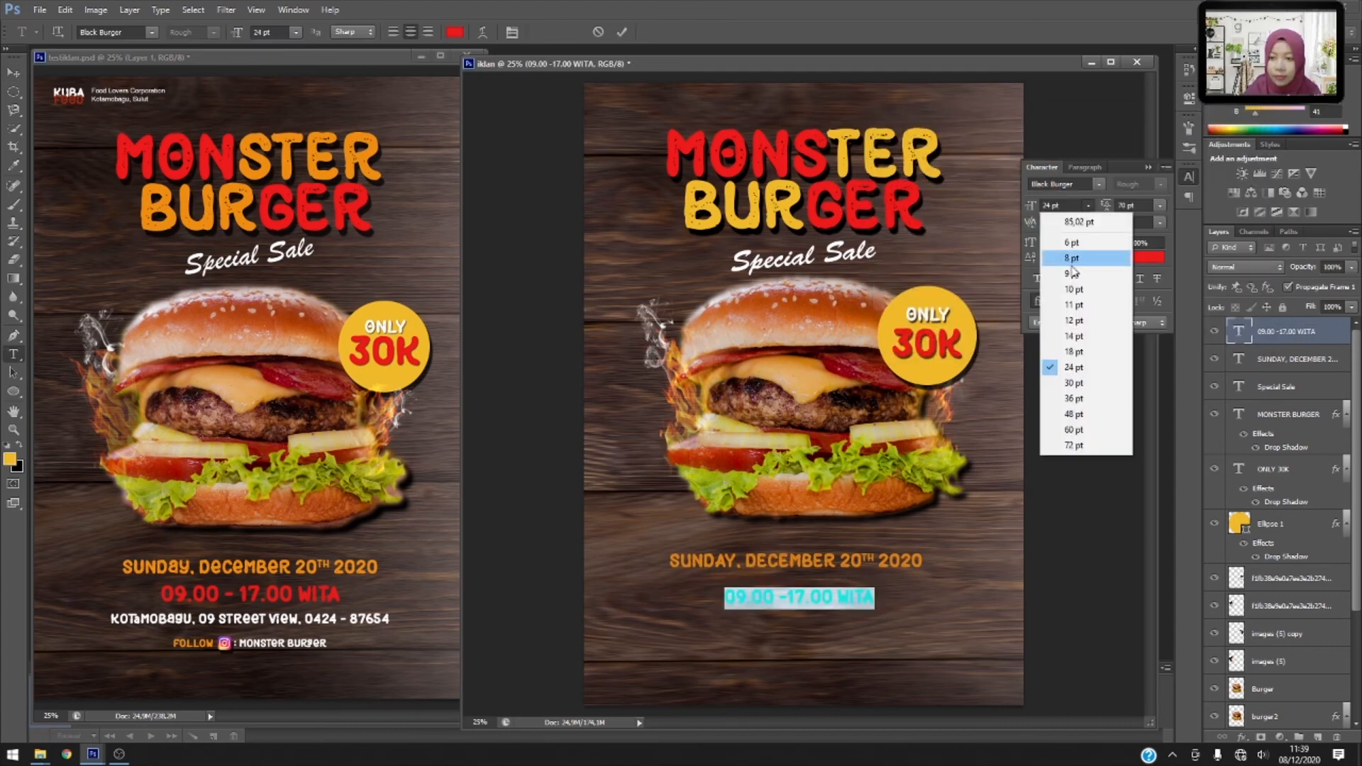
{"action": "left_click", "coordinate": [1081, 401]}
Shift the time line slightly up and to the right, close beneath the date line.
{"action": "left_click", "coordinate": [841, 601]}
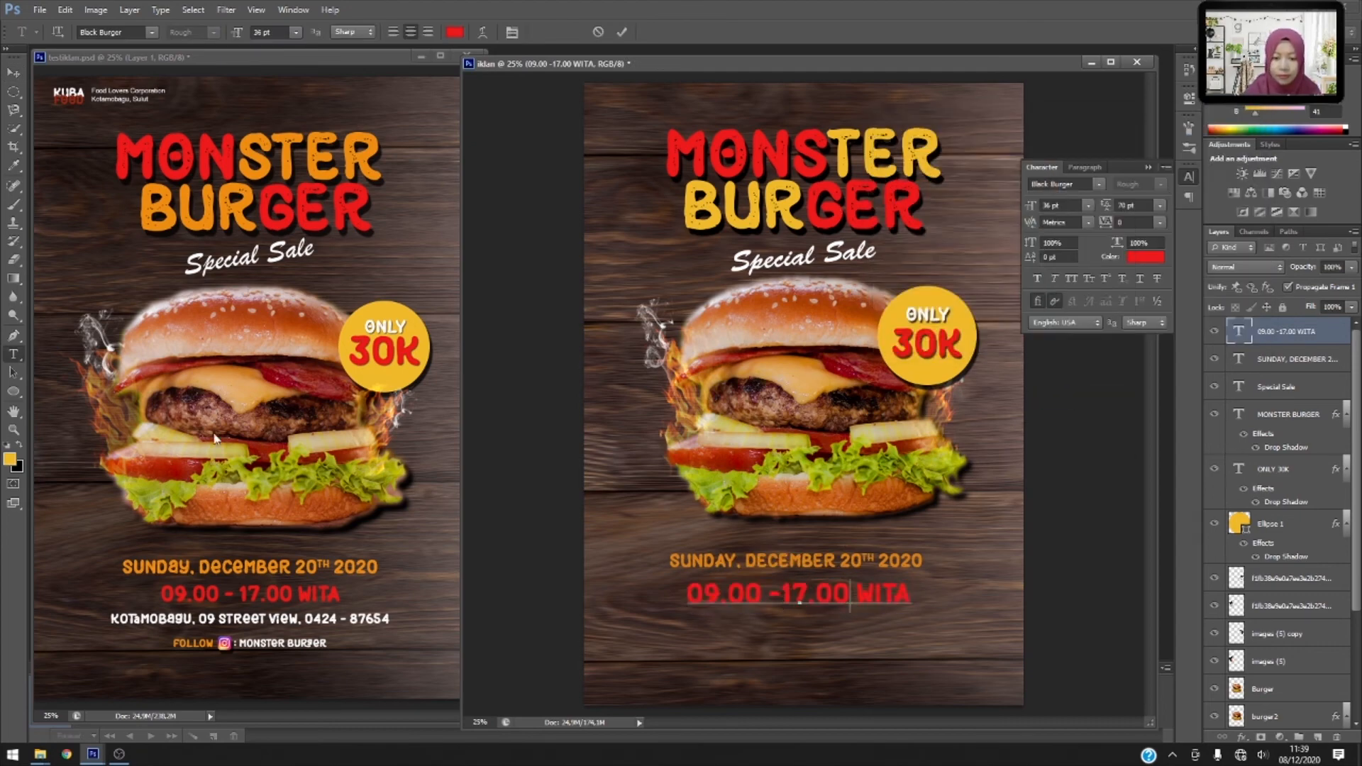
{"action": "left_click", "coordinate": [13, 74]}
{"action": "left_click_drag", "start_coordinate": [884, 594], "coordinate": [888, 589]}
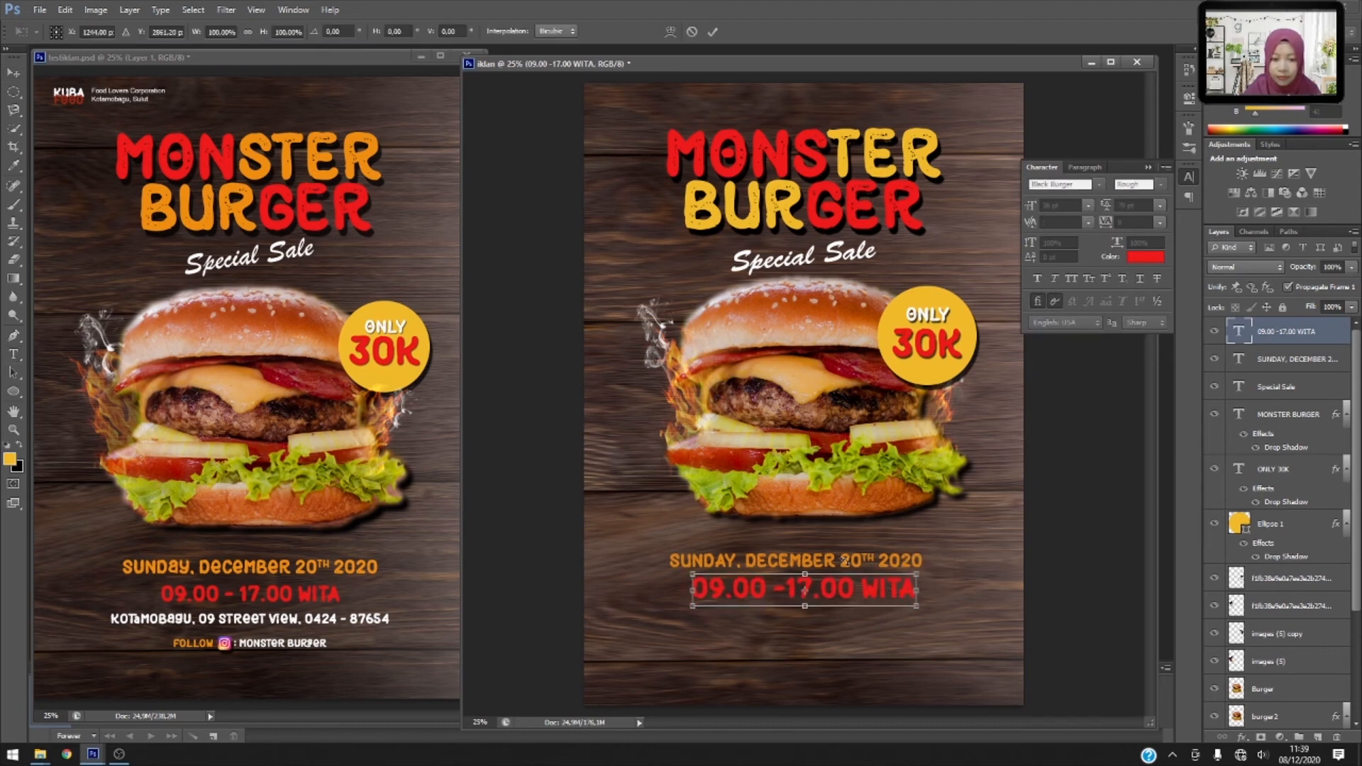
Set the whole date line's text size to 30 pt.
{"action": "left_click", "coordinate": [916, 560]}
{"action": "key", "text": "t"}
{"action": "left_click", "coordinate": [917, 562]}
{"action": "key", "text": "ctrl+a"}
{"action": "double_click", "coordinate": [1049, 206]}
{"action": "type", "text": "30"}
{"action": "key", "text": "Return"}
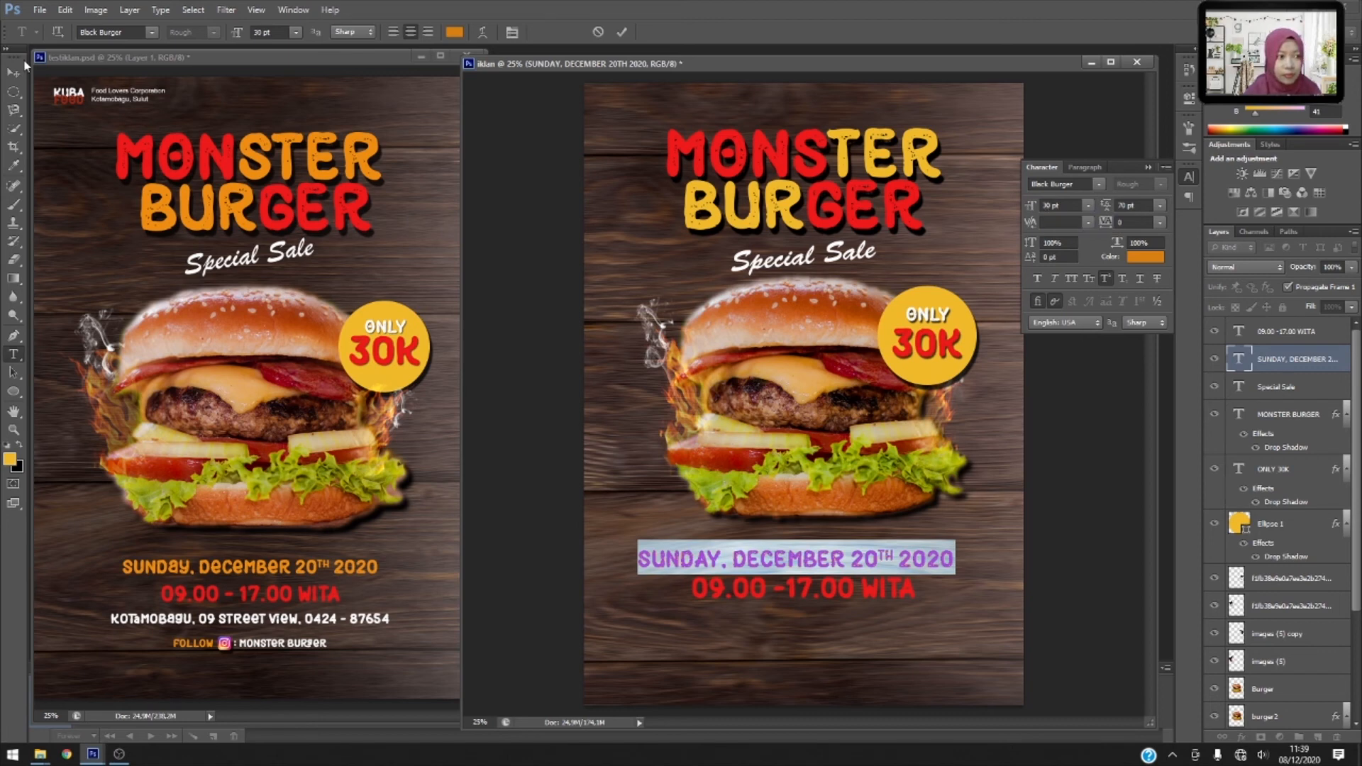
Duplicate the date line below the time line and replace the copy's text with the venue address and phone number.
{"action": "left_click", "coordinate": [13, 73]}
{"action": "left_click_drag", "start_coordinate": [888, 561], "coordinate": [840, 625]}
{"action": "key", "text": "t"}
{"action": "left_click", "coordinate": [824, 618]}
{"action": "key", "text": "ctrl+a"}
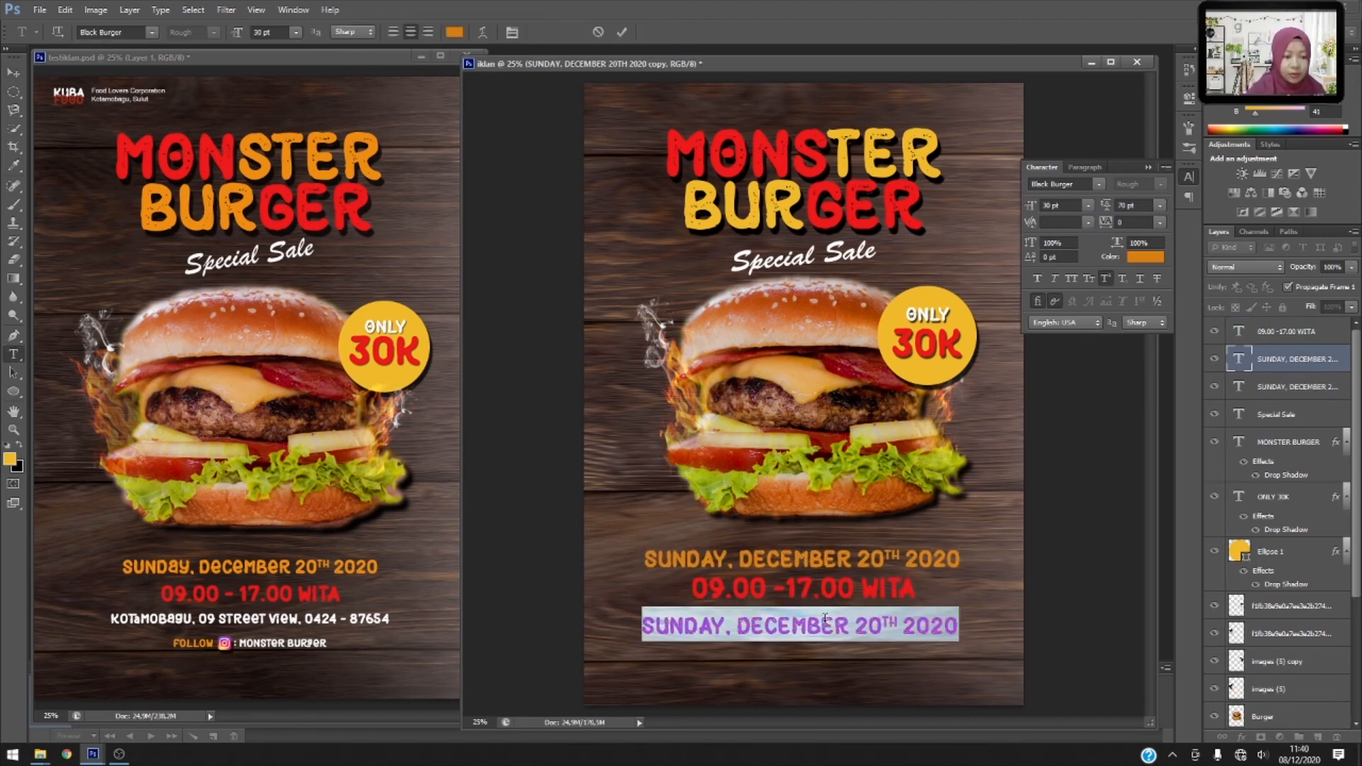
{"action": "type", "text": "KOTAMOBAGU"}
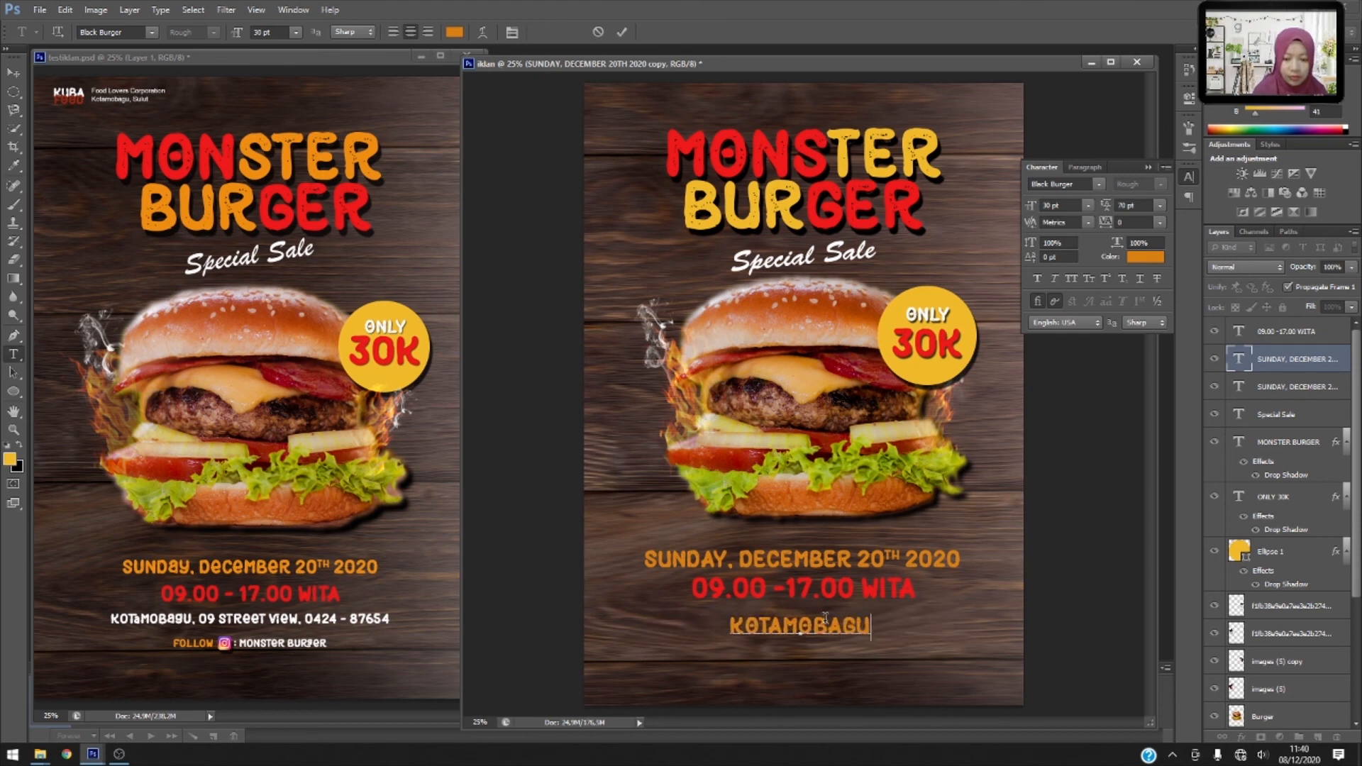
{"action": "type", "text": ", 09 STREET VIEW,"}
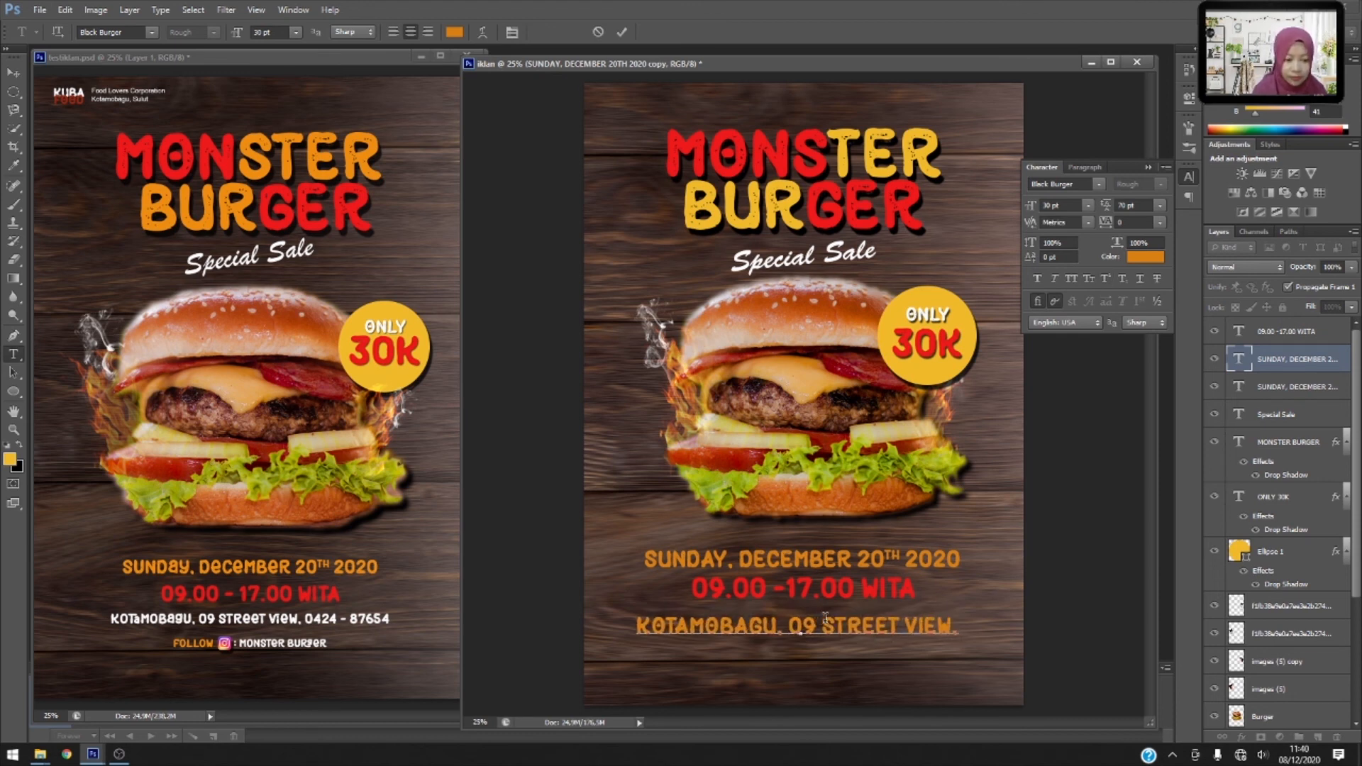
{"action": "type", "text": " 0424 -"}
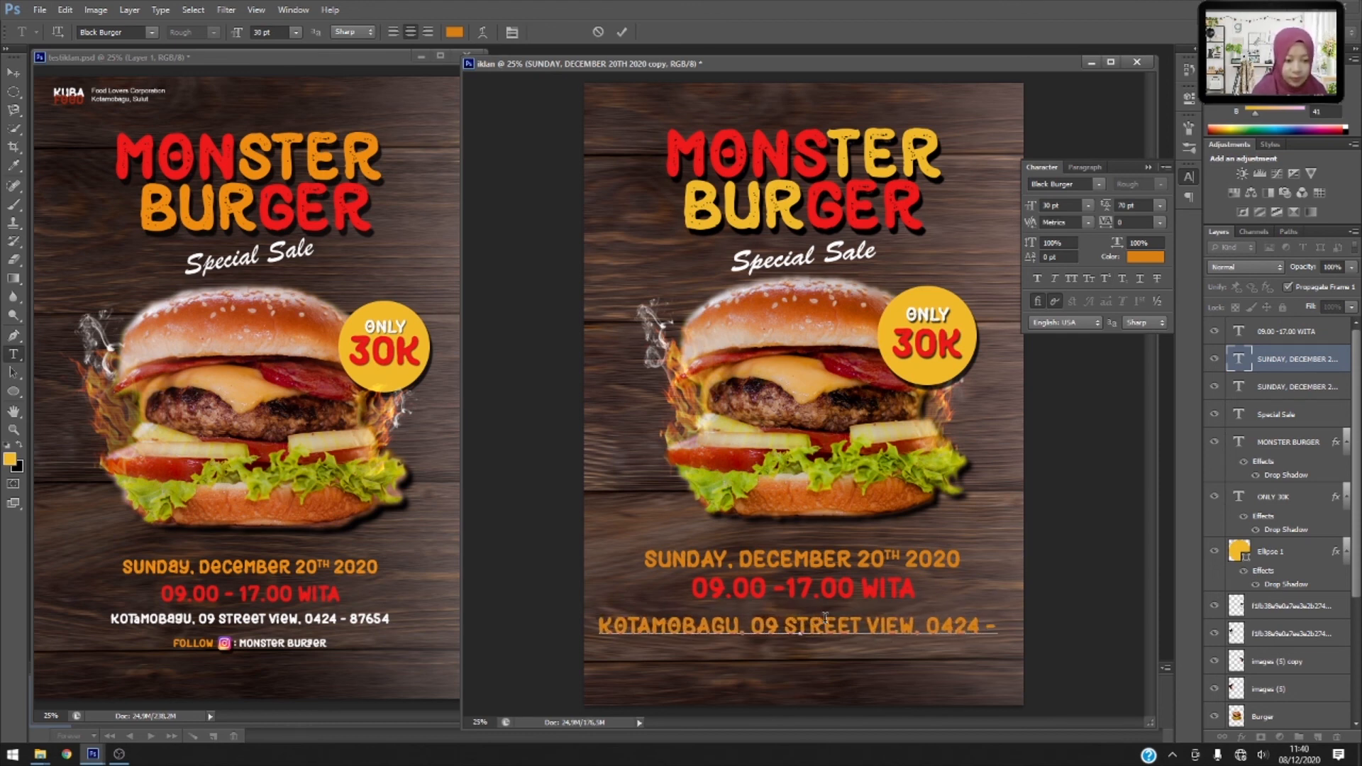
{"action": "type", "text": " 8765"}
Colour the whole address and phone line white and set its text size to 18 pt.
{"action": "key", "text": "ctrl+a"}
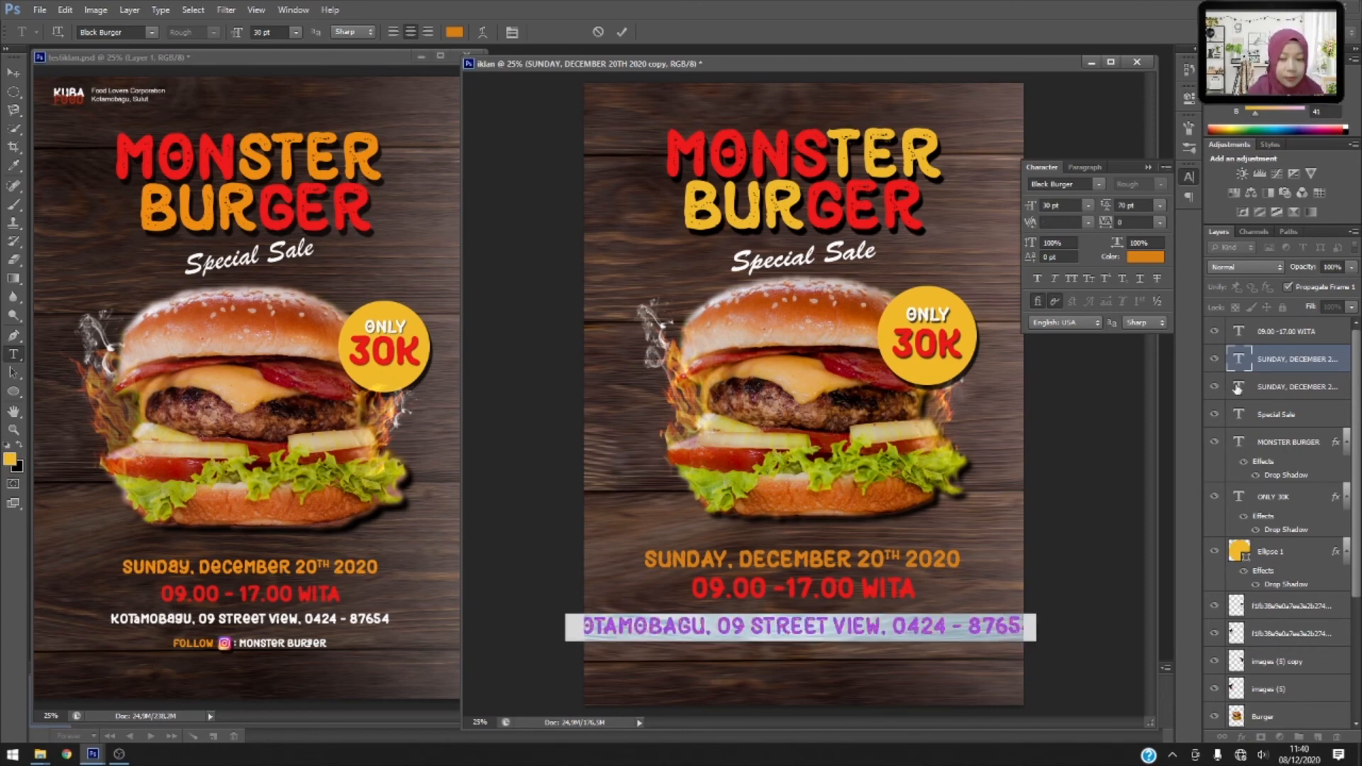
{"action": "left_click", "coordinate": [1157, 257]}
{"action": "left_click", "coordinate": [883, 158]}
{"action": "left_click", "coordinate": [1213, 134]}
{"action": "left_click", "coordinate": [1087, 206]}
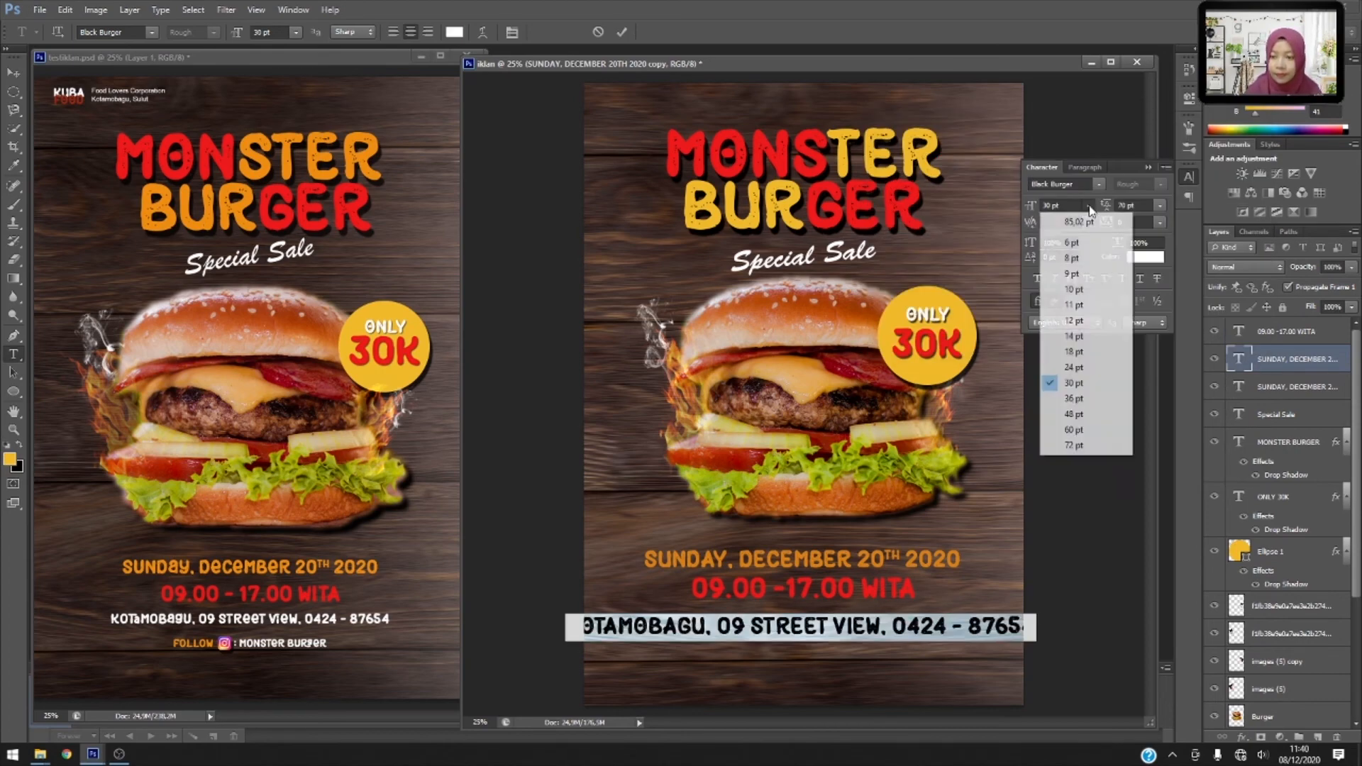
{"action": "left_click", "coordinate": [1079, 352]}
Duplicate the address line below itself and replace the copy's text with "FOLLOW : MONSTER BURGER", leaving a gap before the colon.
{"action": "left_click", "coordinate": [13, 73]}
{"action": "mouse_move", "coordinate": [832, 638]}
{"action": "left_mouse_down"}
{"action": "mouse_move", "coordinate": [826, 620]}
{"action": "mouse_move", "coordinate": [821, 650]}
{"action": "left_mouse_up"}
{"action": "key", "text": "t"}
{"action": "left_click", "coordinate": [796, 647]}
{"action": "key", "text": "ctrl+a"}
{"action": "type", "text": "FOLLOW"}
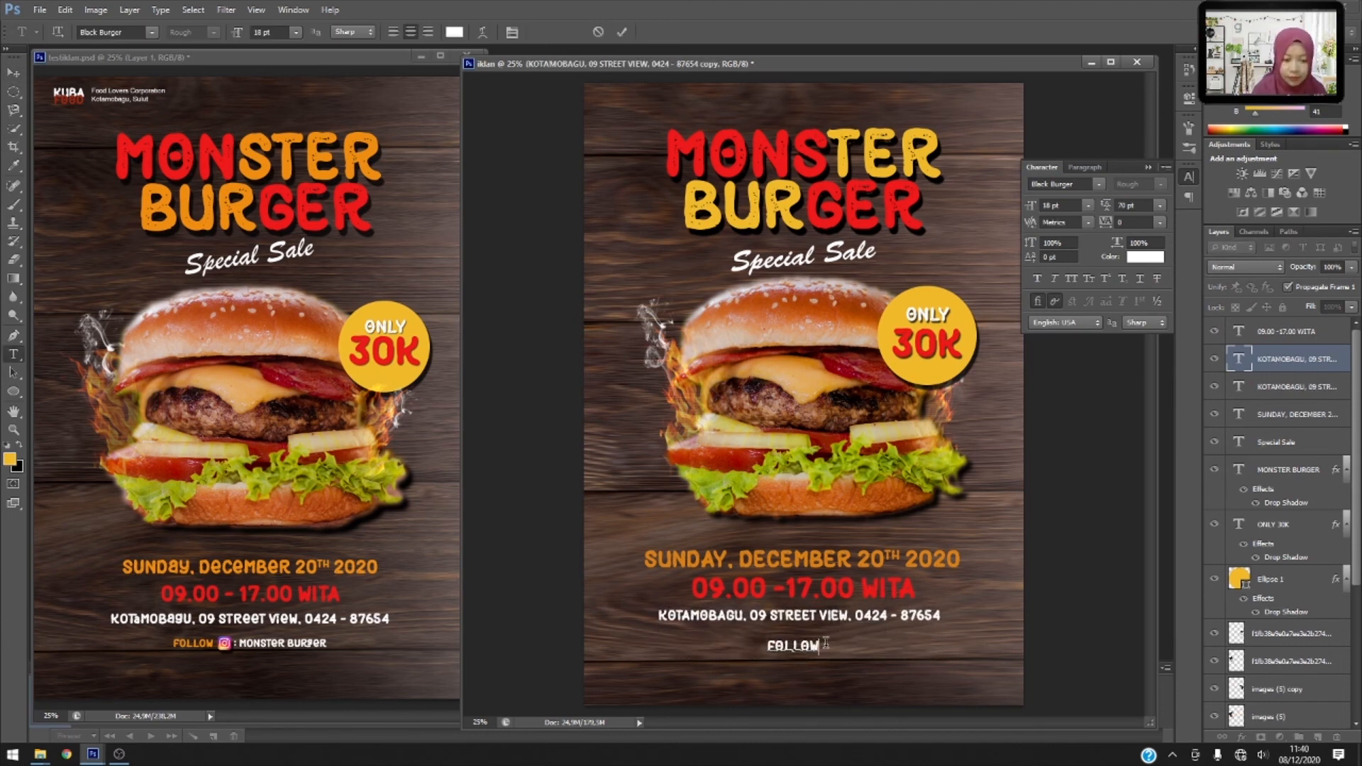
{"action": "type", "text": "     : MONSTER BUR"}
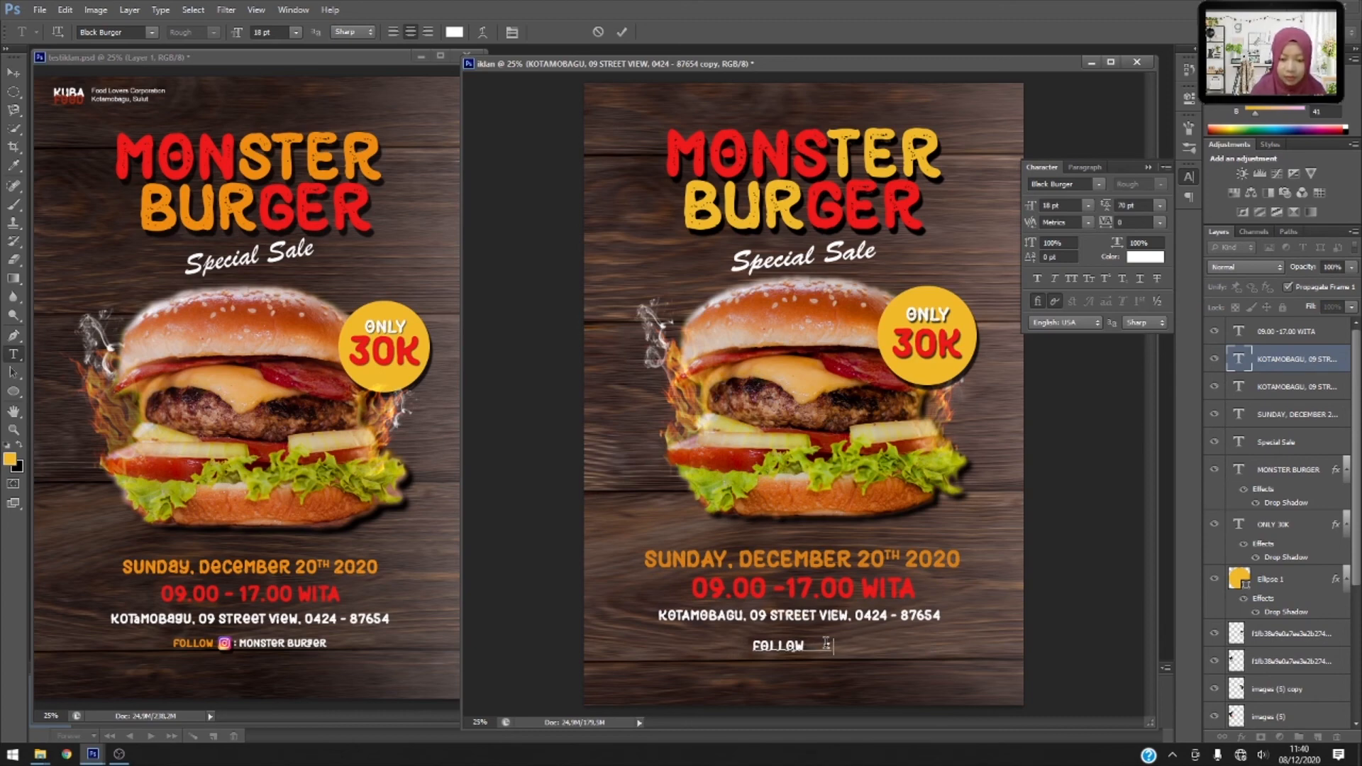
{"action": "type", "text": "GER"}
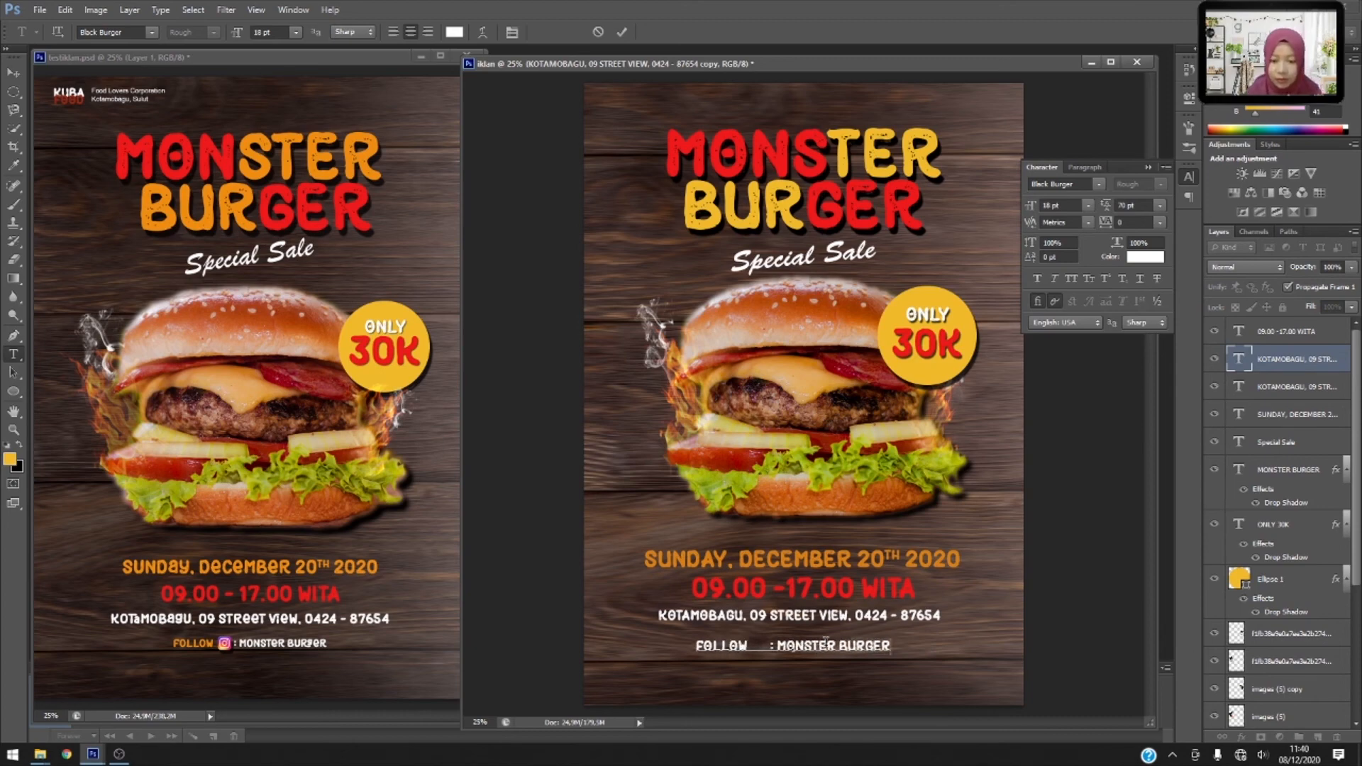
Colour only the word FOLLOW with the orange sampled from the date line.
{"action": "double_click", "coordinate": [717, 645]}
{"action": "left_click", "coordinate": [1145, 257]}
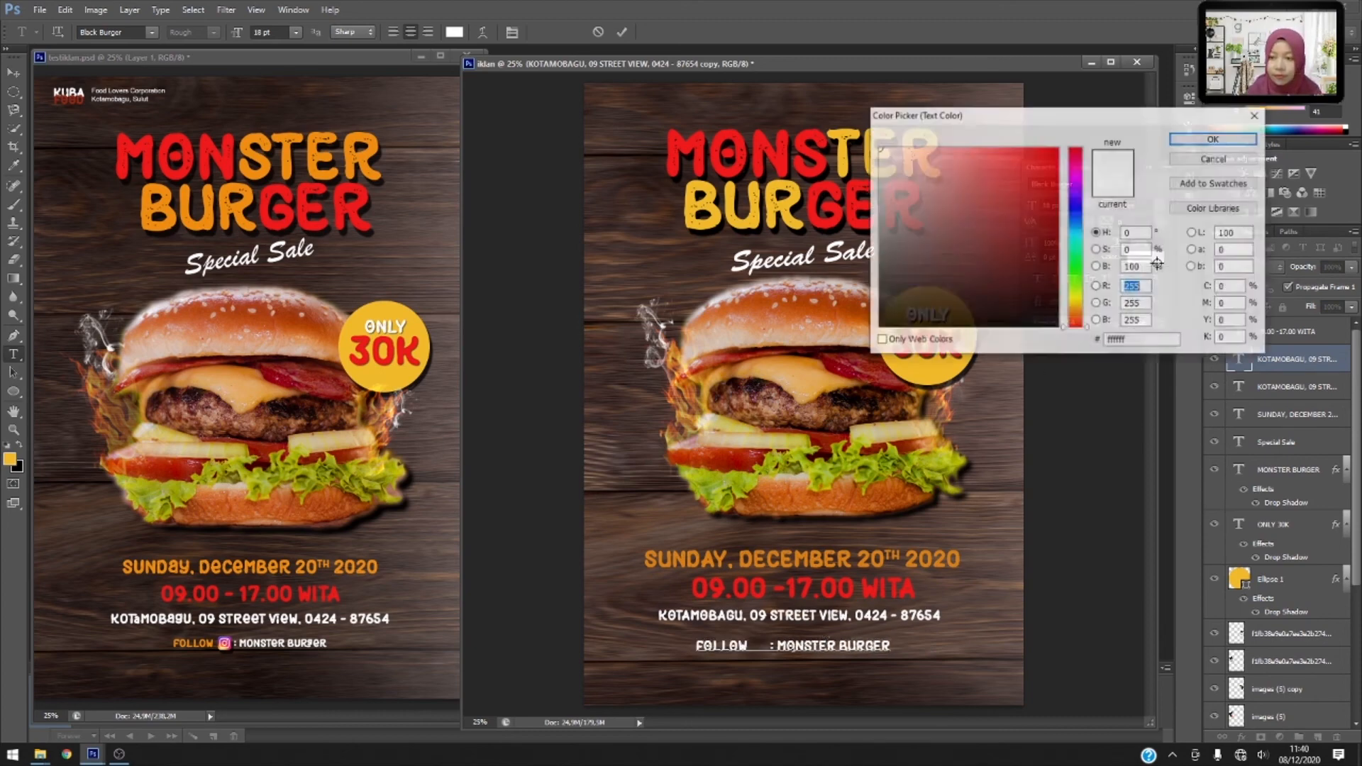
{"action": "left_click", "coordinate": [788, 206]}
{"action": "left_click", "coordinate": [753, 556]}
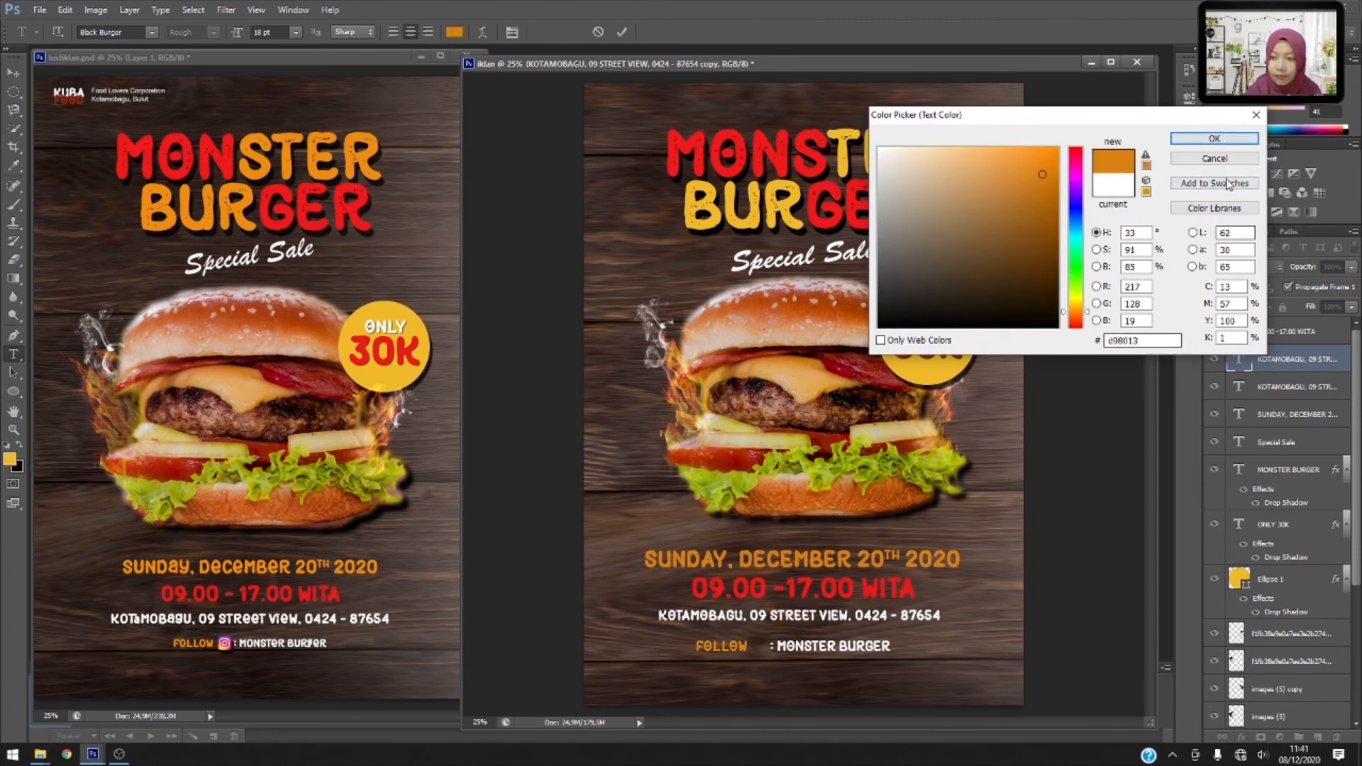
{"action": "key", "text": "Return"}
{"action": "key", "text": "ctrl+Return"}
Move the follow line slightly up and to the right, centring it beneath the address line.
{"action": "key", "text": "v"}
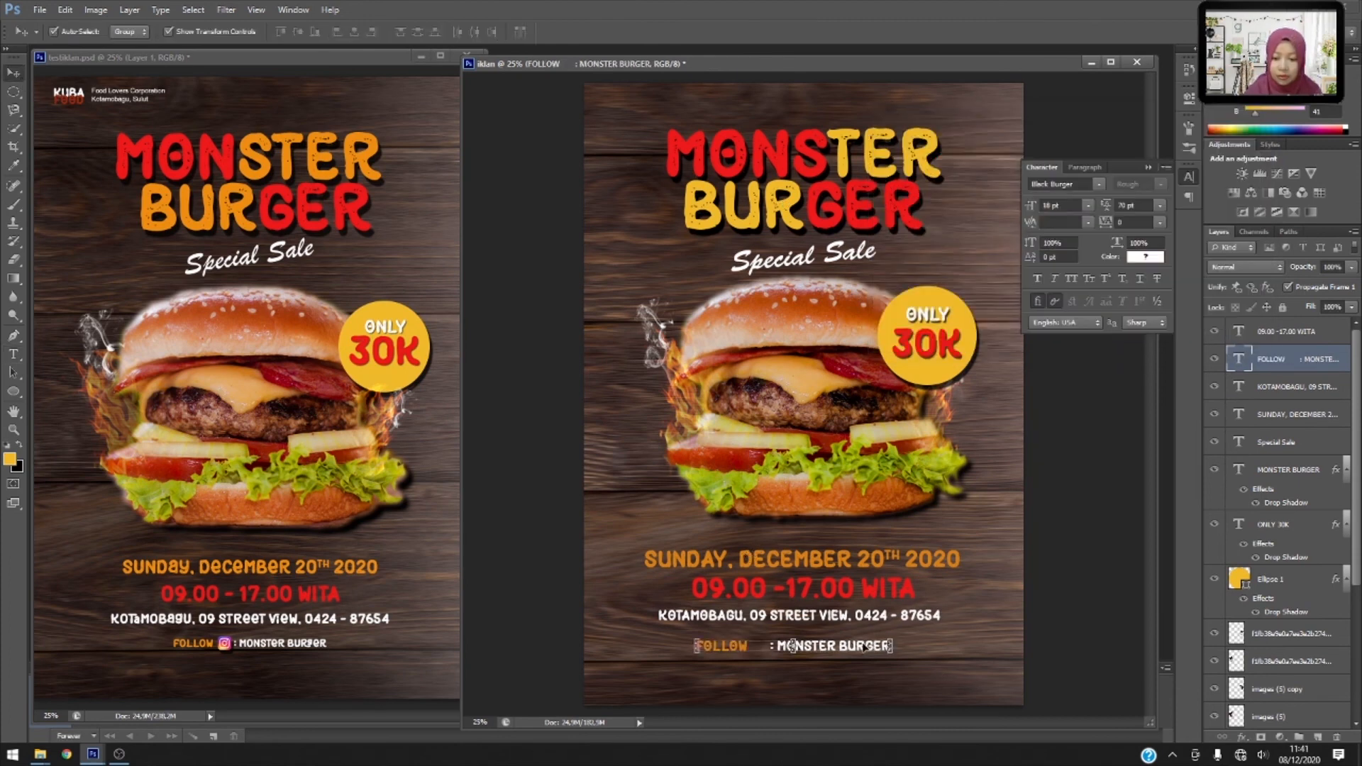
{"action": "left_click_drag", "start_coordinate": [793, 646], "coordinate": [808, 641]}
{"action": "left_click", "coordinate": [1075, 599]}
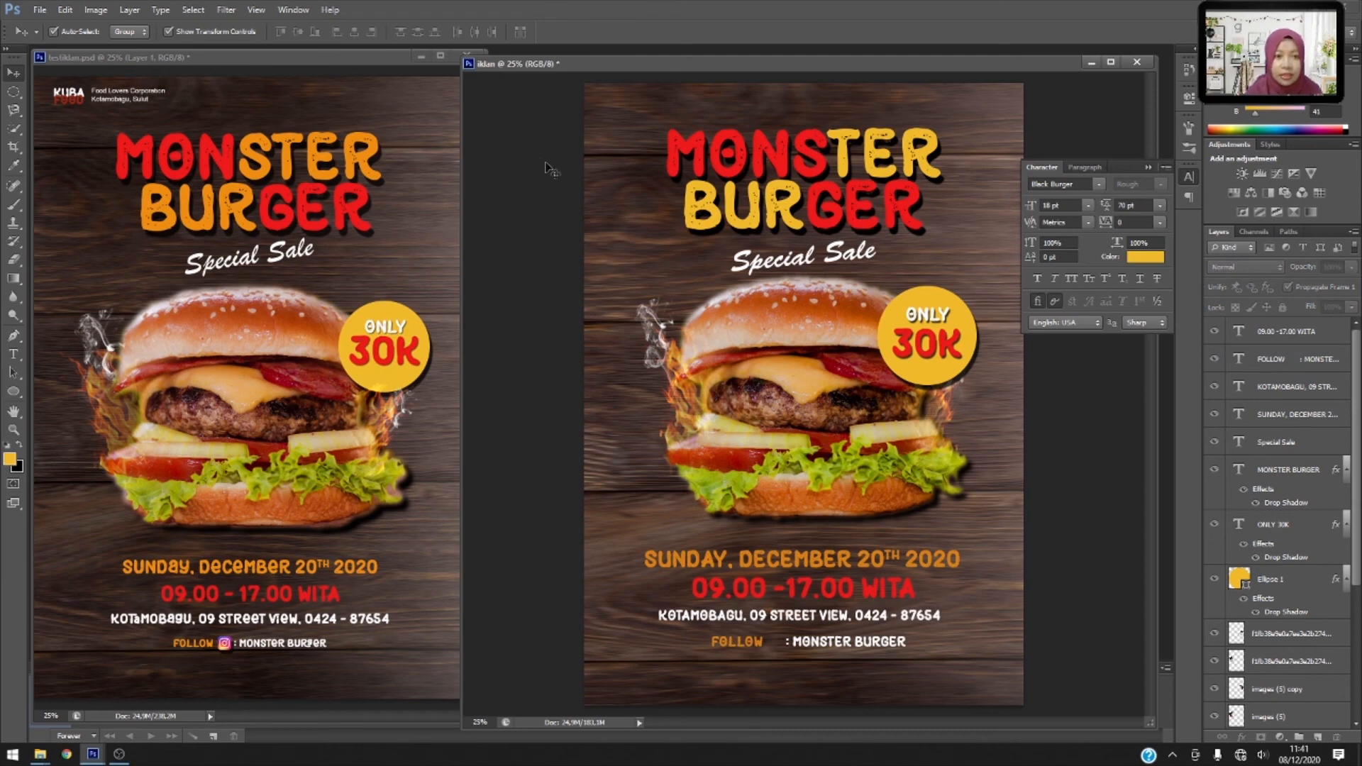
Place the Instagram logo image 580b57fcd9996e24bc43c521, scaled to about 5.2%, over the gap in the follow line.
{"action": "left_click", "coordinate": [40, 9]}
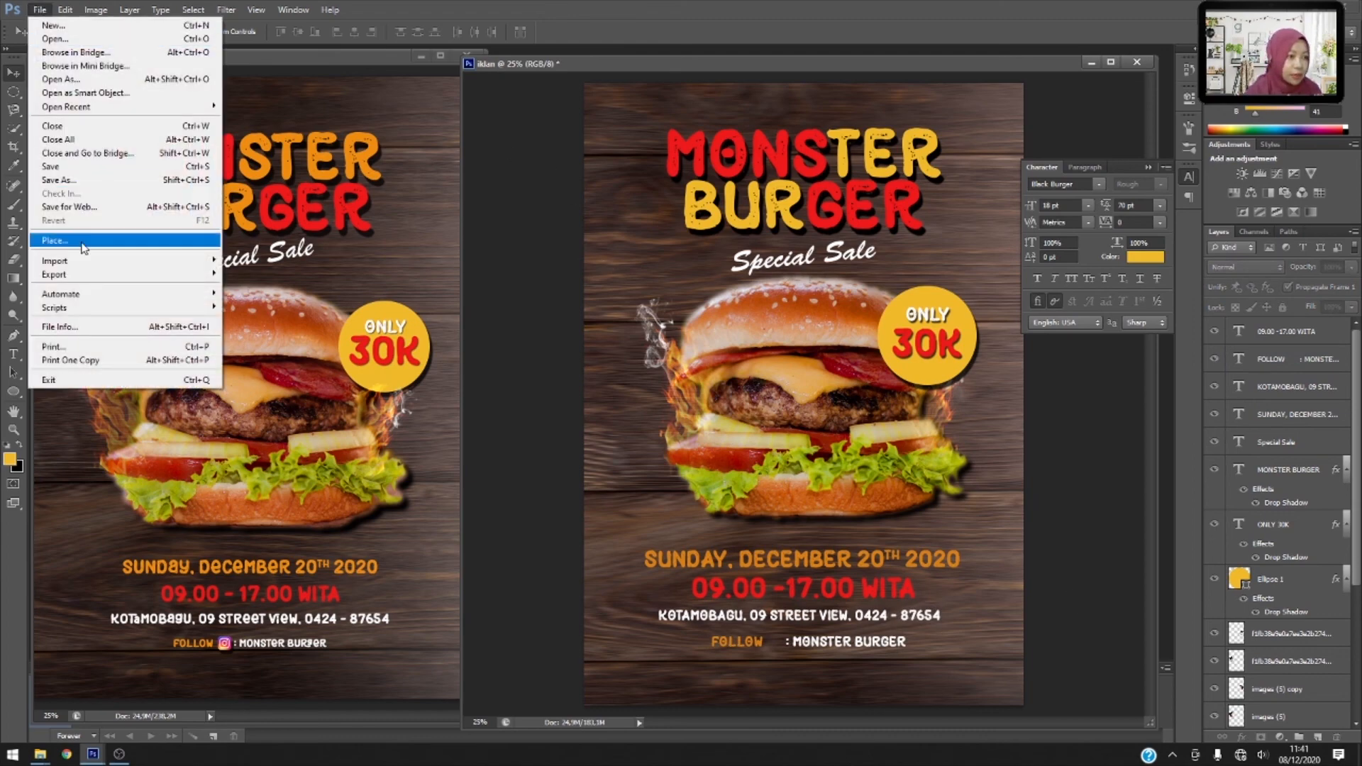
{"action": "left_click", "coordinate": [57, 239]}
{"action": "left_click", "coordinate": [555, 222]}
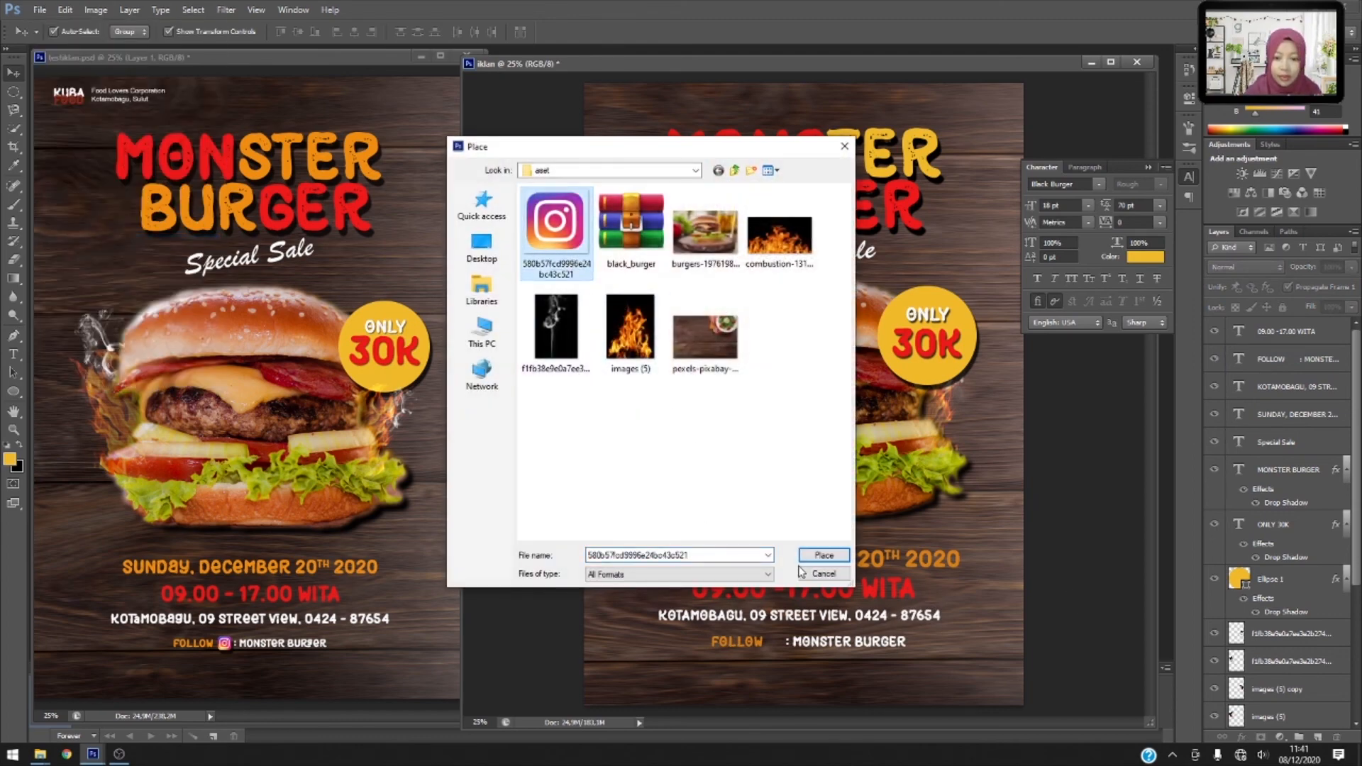
{"action": "left_click", "coordinate": [824, 555]}
{"action": "left_click_drag", "start_coordinate": [1016, 609], "coordinate": [623, 203]}
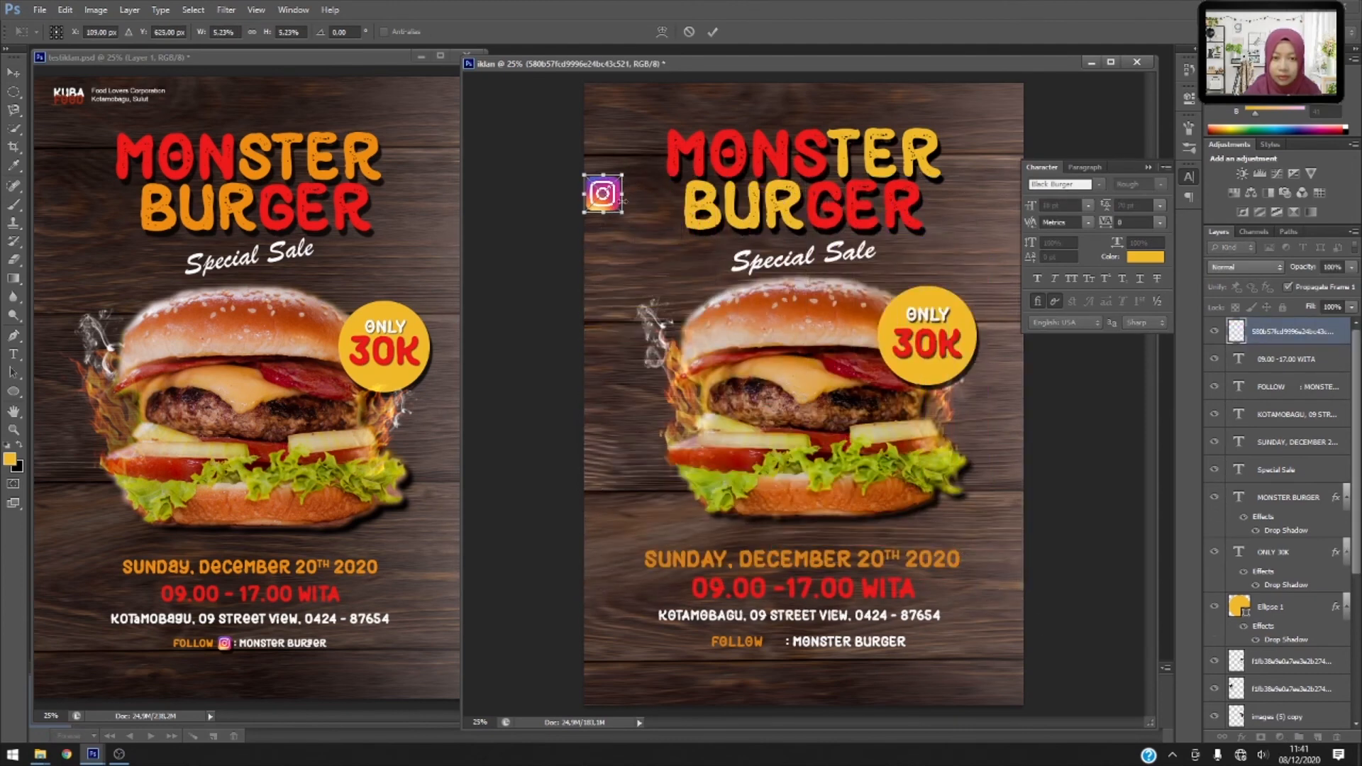
{"action": "left_click_drag", "start_coordinate": [614, 201], "coordinate": [796, 661]}
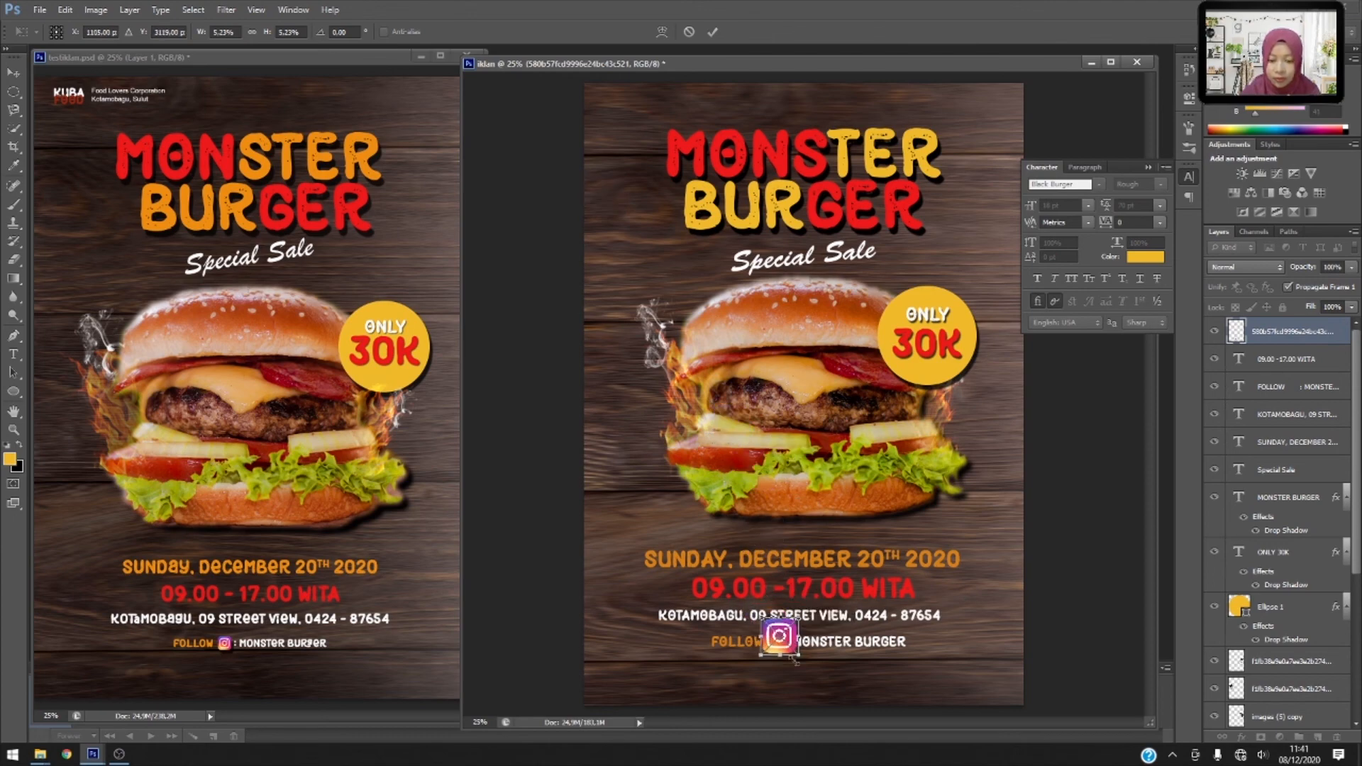
{"action": "key", "text": "Return"}
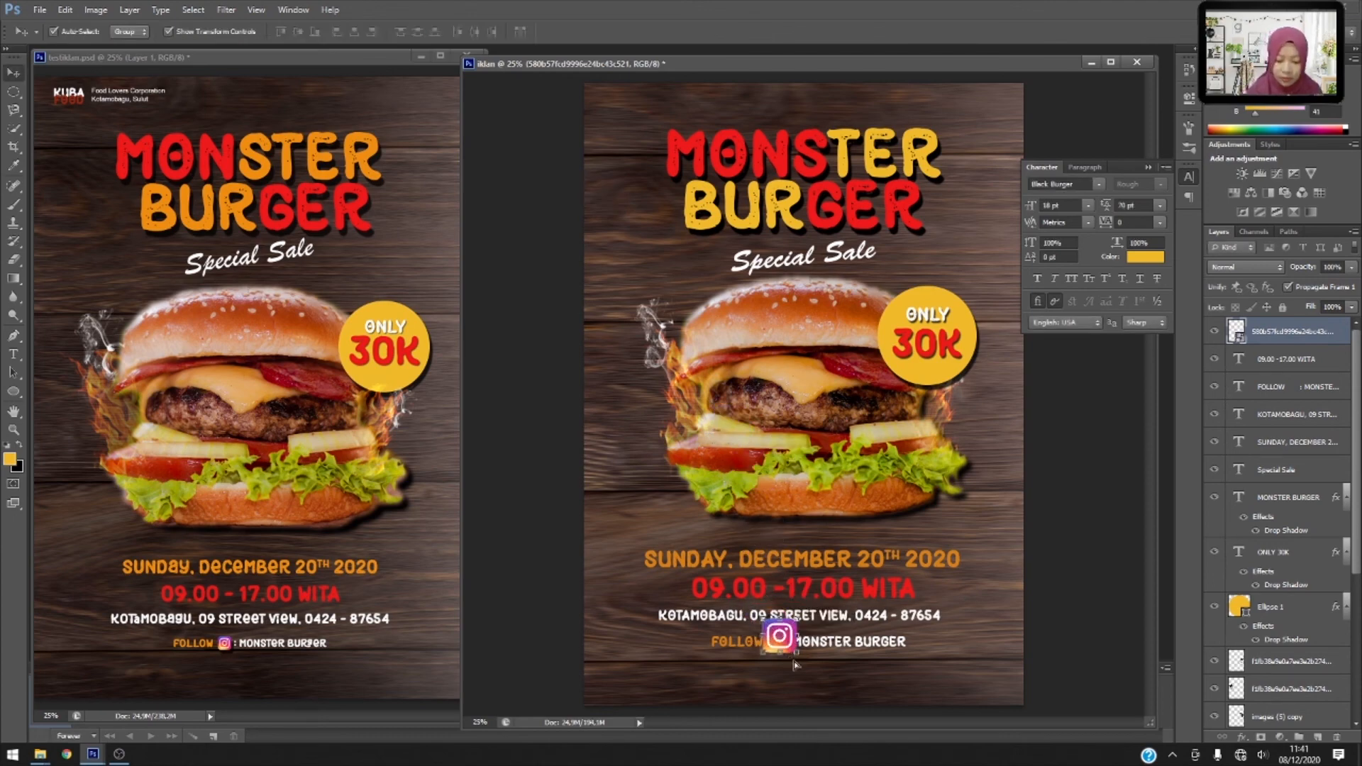
Scale the Instagram icon down proportionally to about 2%.
{"action": "key", "text": "ctrl+plus"}
{"action": "scroll", "coordinate": [793, 660], "scroll_direction": "down", "scroll_amount": 3}
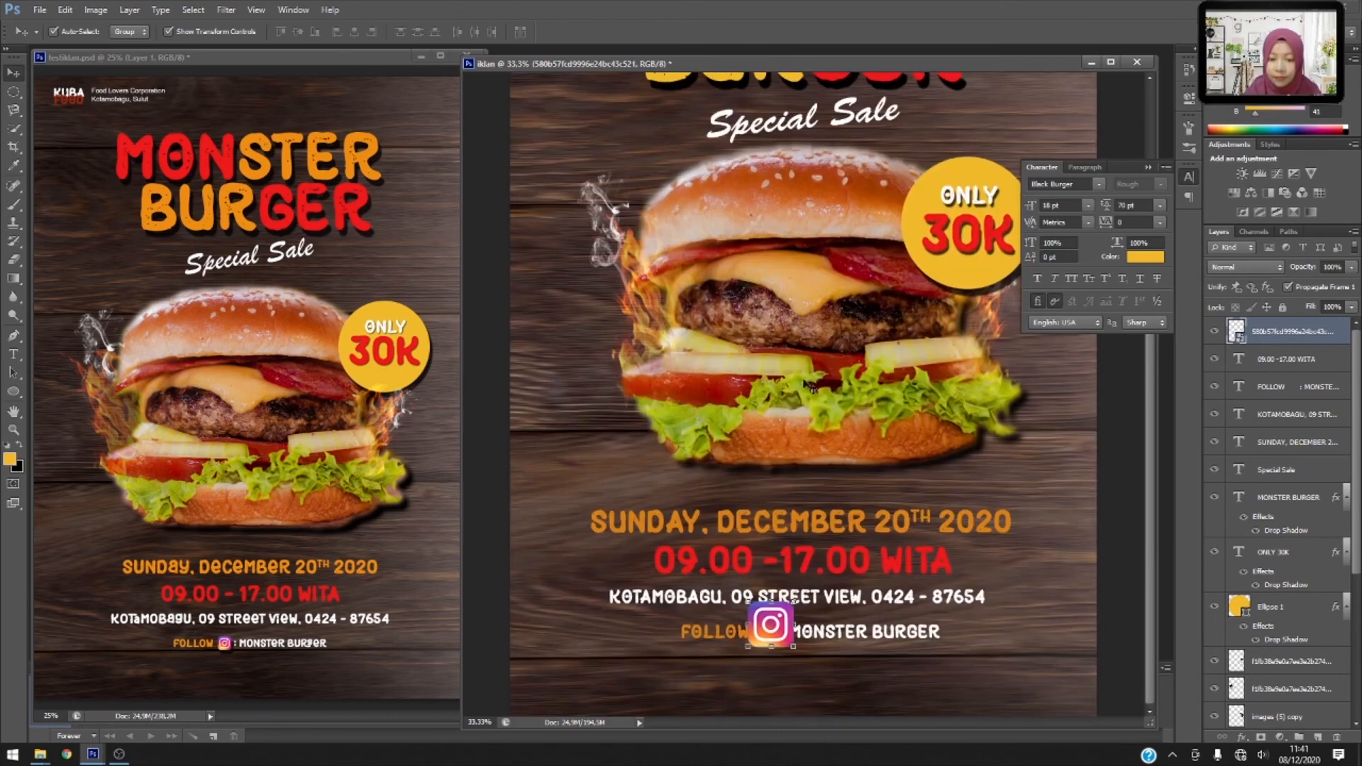
{"action": "key", "text": "ctrl+plus"}
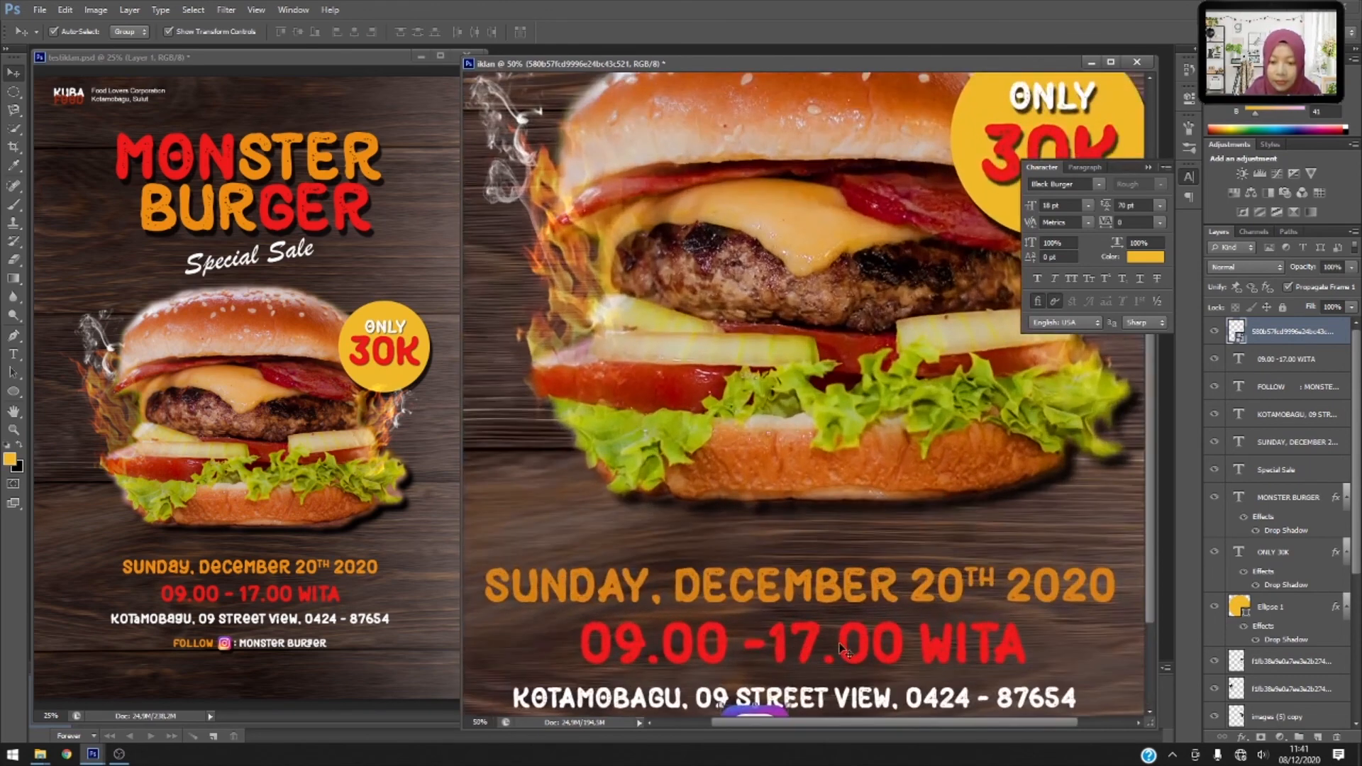
{"action": "left_click_drag", "start_coordinate": [842, 649], "coordinate": [816, 386]}
{"action": "key", "text": "ctrl+z"}
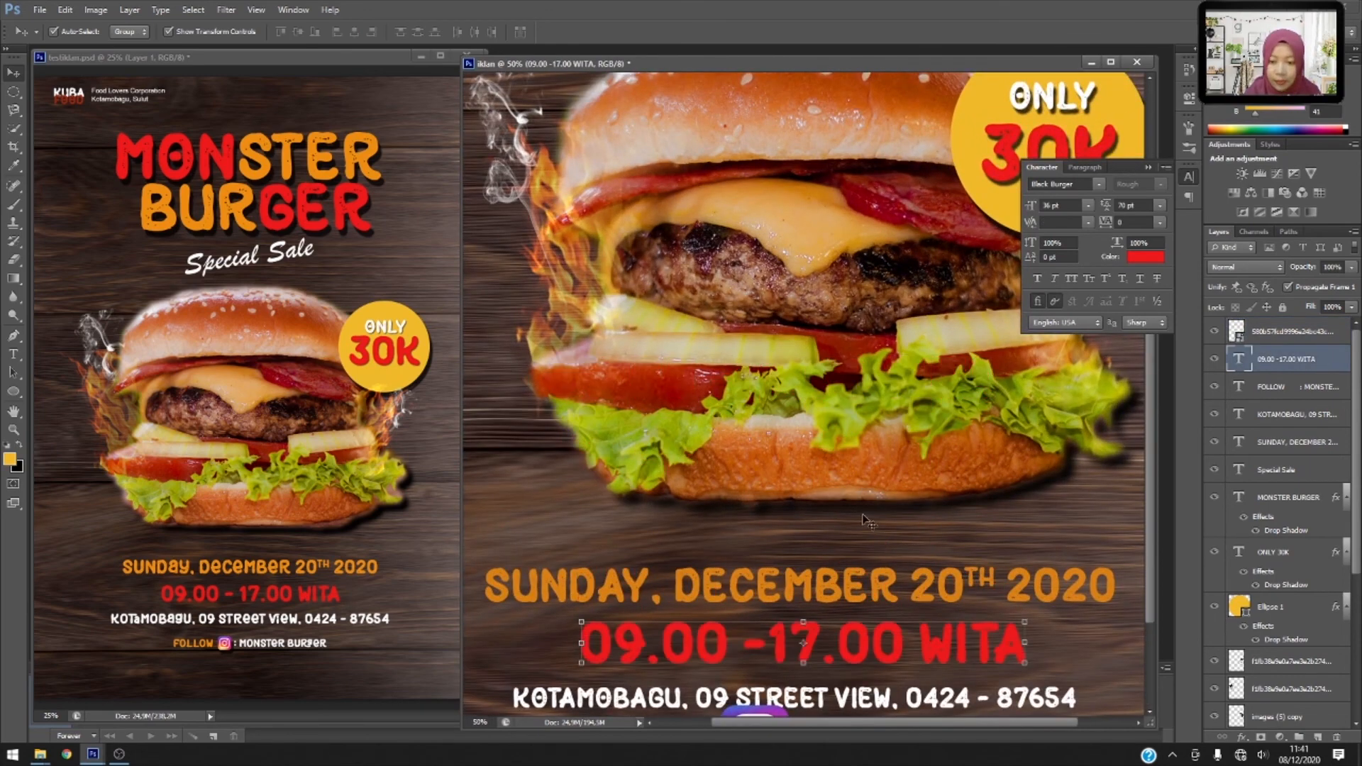
{"action": "left_click", "coordinate": [867, 522]}
{"action": "scroll", "coordinate": [845, 564], "scroll_direction": "down", "scroll_amount": 4}
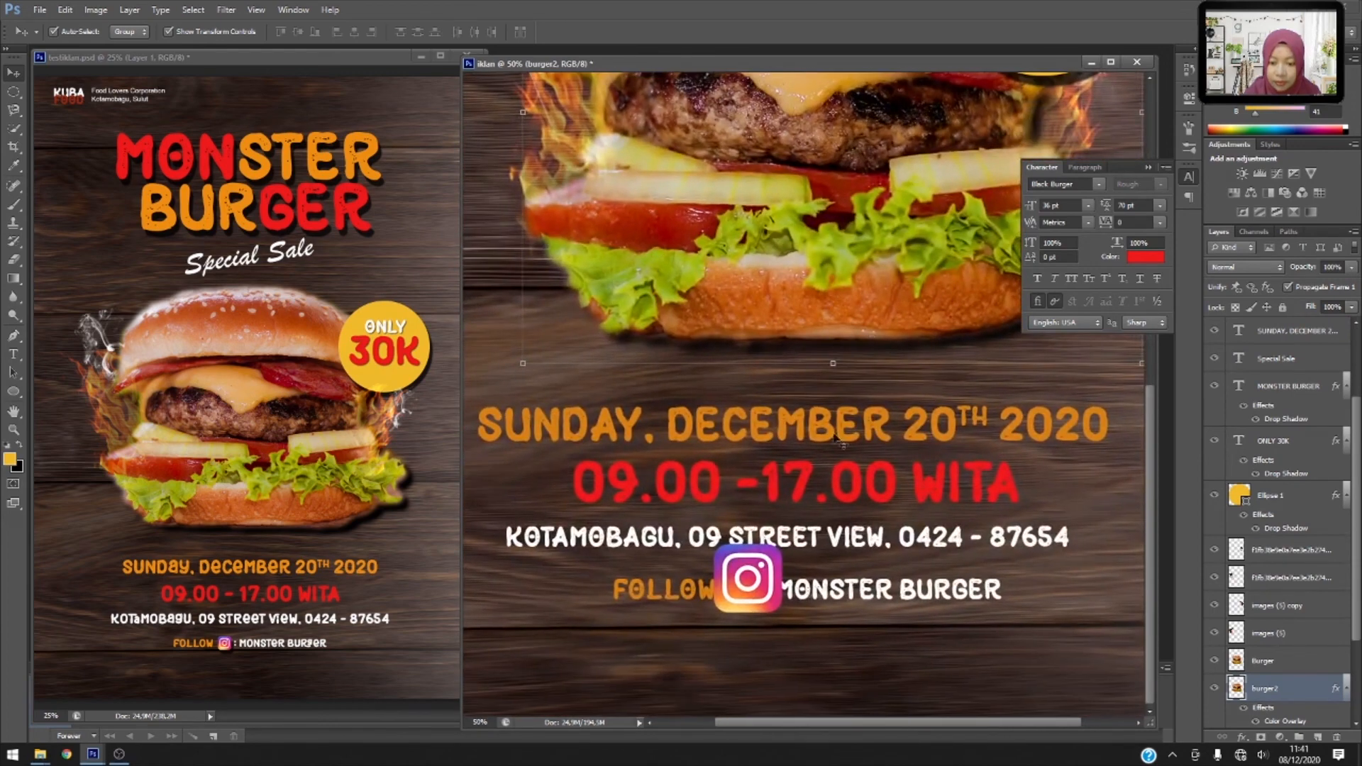
{"action": "left_click", "coordinate": [743, 610]}
{"action": "left_click_drag", "start_coordinate": [780, 615], "coordinate": [739, 569]}
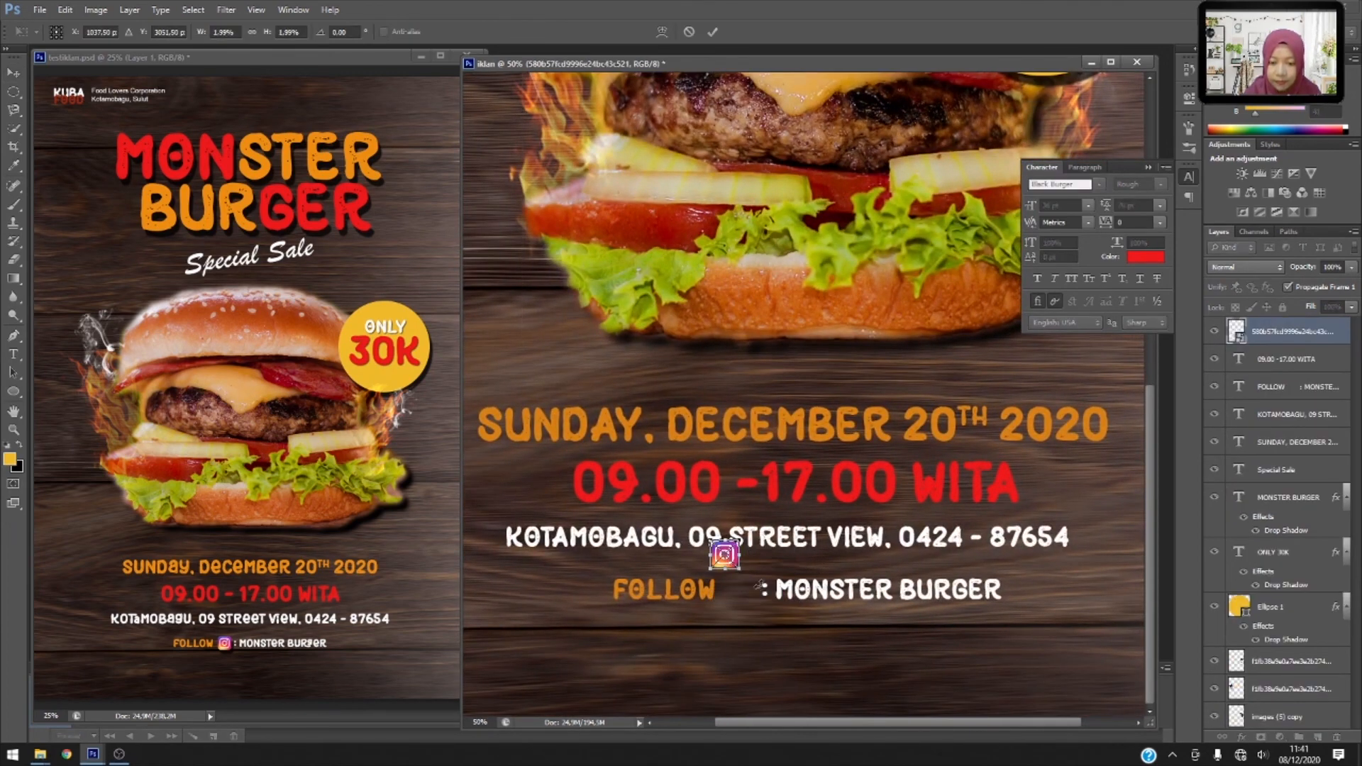
{"action": "key", "text": "Return"}
Nudge the Instagram icon right and down toward the follow line, then enlarge it to about 2.4%.
{"action": "key", "text": "shift+Right"}
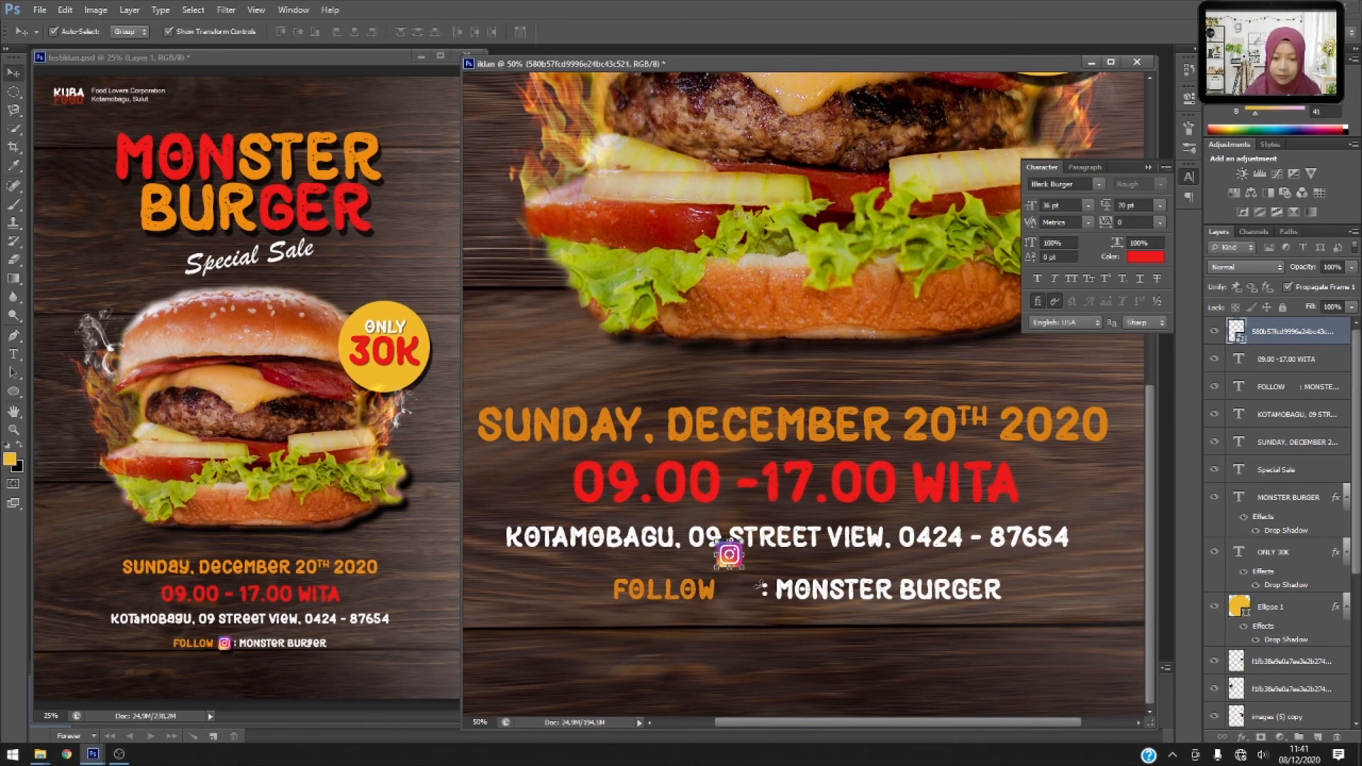
{"action": "key", "text": "shift+Down"}
{"action": "key", "text": "shift+Down"}
{"action": "key", "text": "shift+Down"}
{"action": "key", "text": "shift+Down"}
{"action": "key", "text": "shift+Down"}
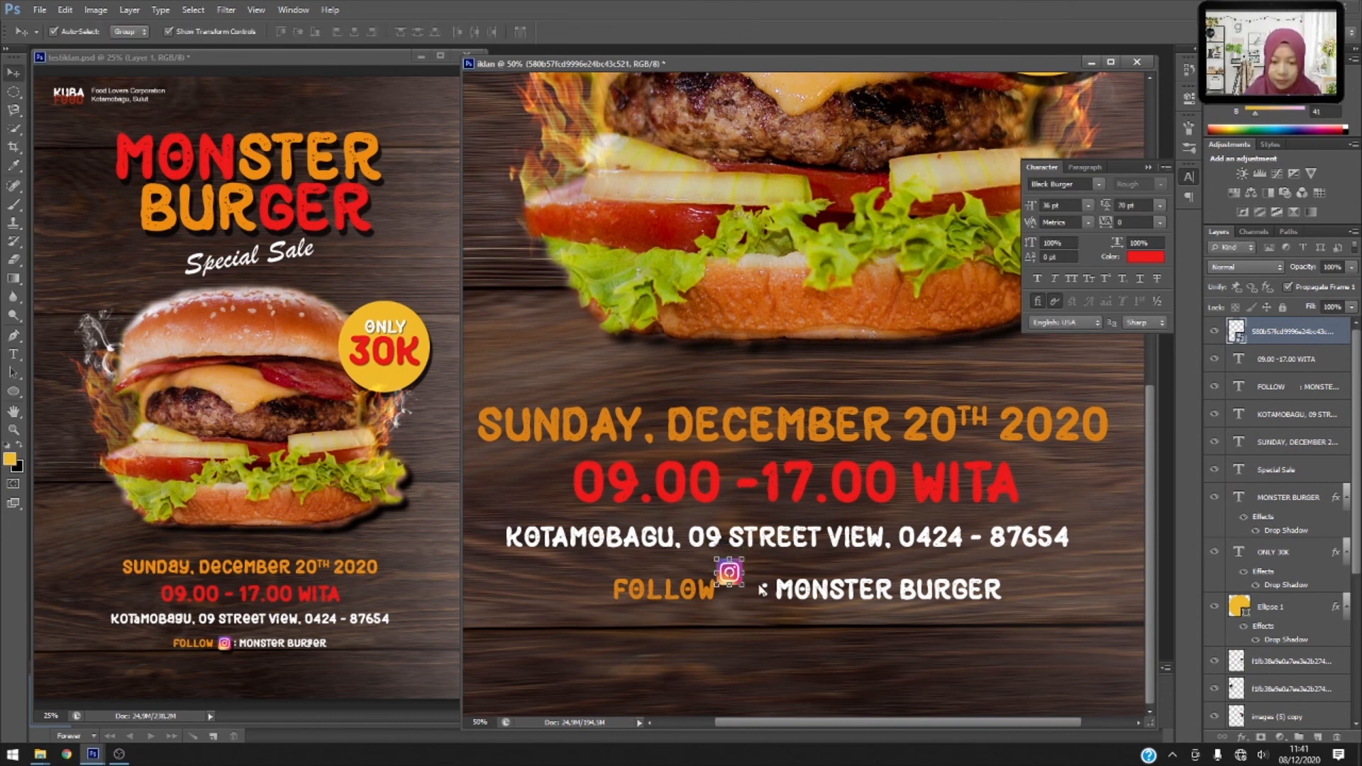
{"action": "key", "text": "ctrl+t"}
{"action": "left_click_drag", "start_coordinate": [743, 586], "coordinate": [751, 593]}
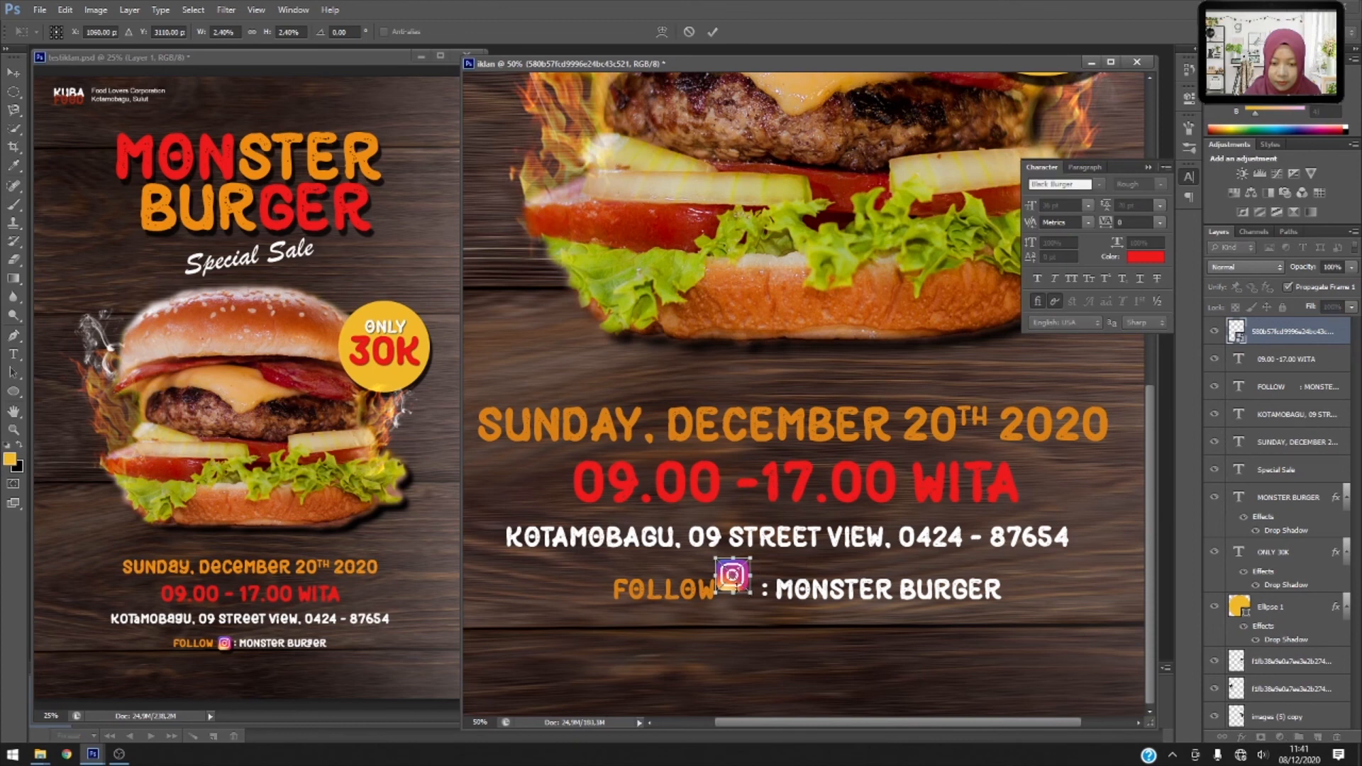
{"action": "key", "text": "Return"}
Position the Instagram icon in the gap between FOLLOW and the colon, level with the text, and deselect it.
{"action": "left_click_drag", "start_coordinate": [740, 586], "coordinate": [746, 592]}
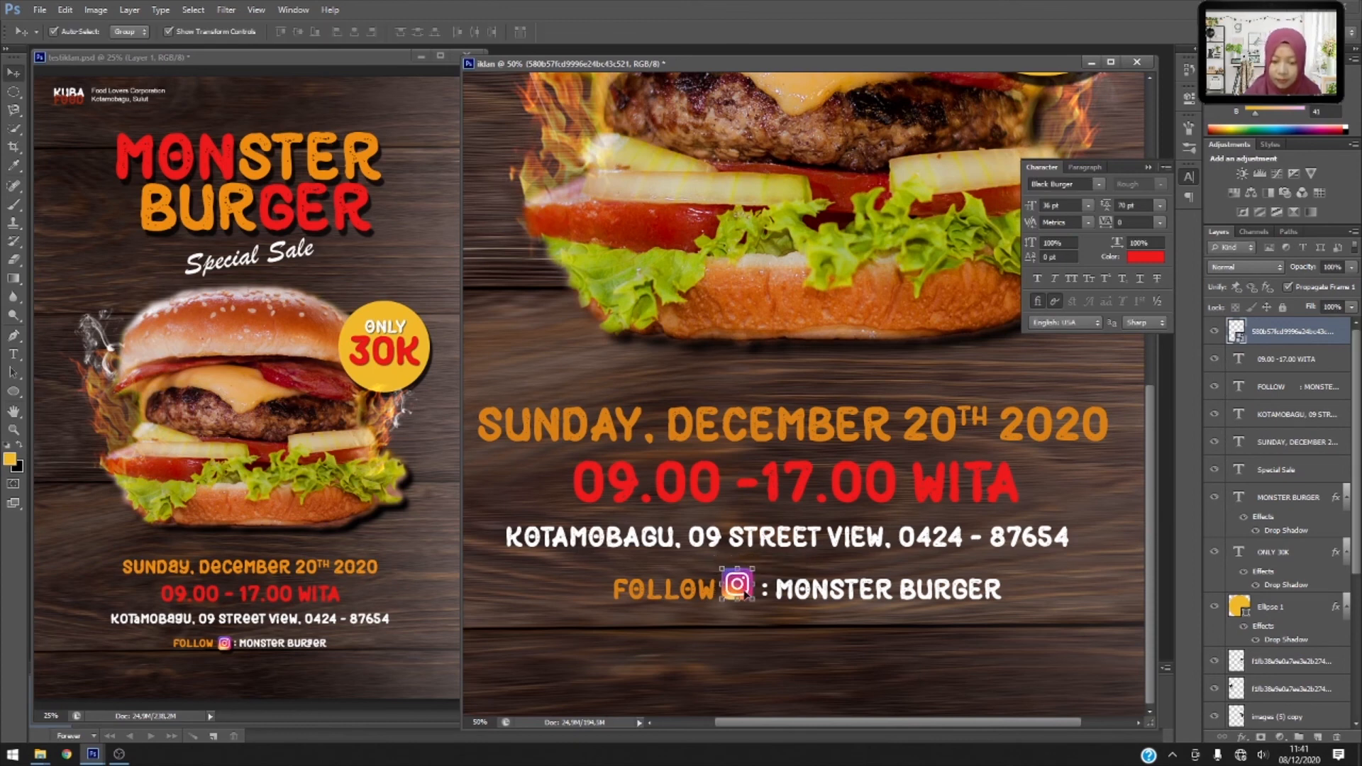
{"action": "key", "text": "Right"}
{"action": "key", "text": "Right"}
{"action": "key", "text": "Right"}
{"action": "key", "text": "Right"}
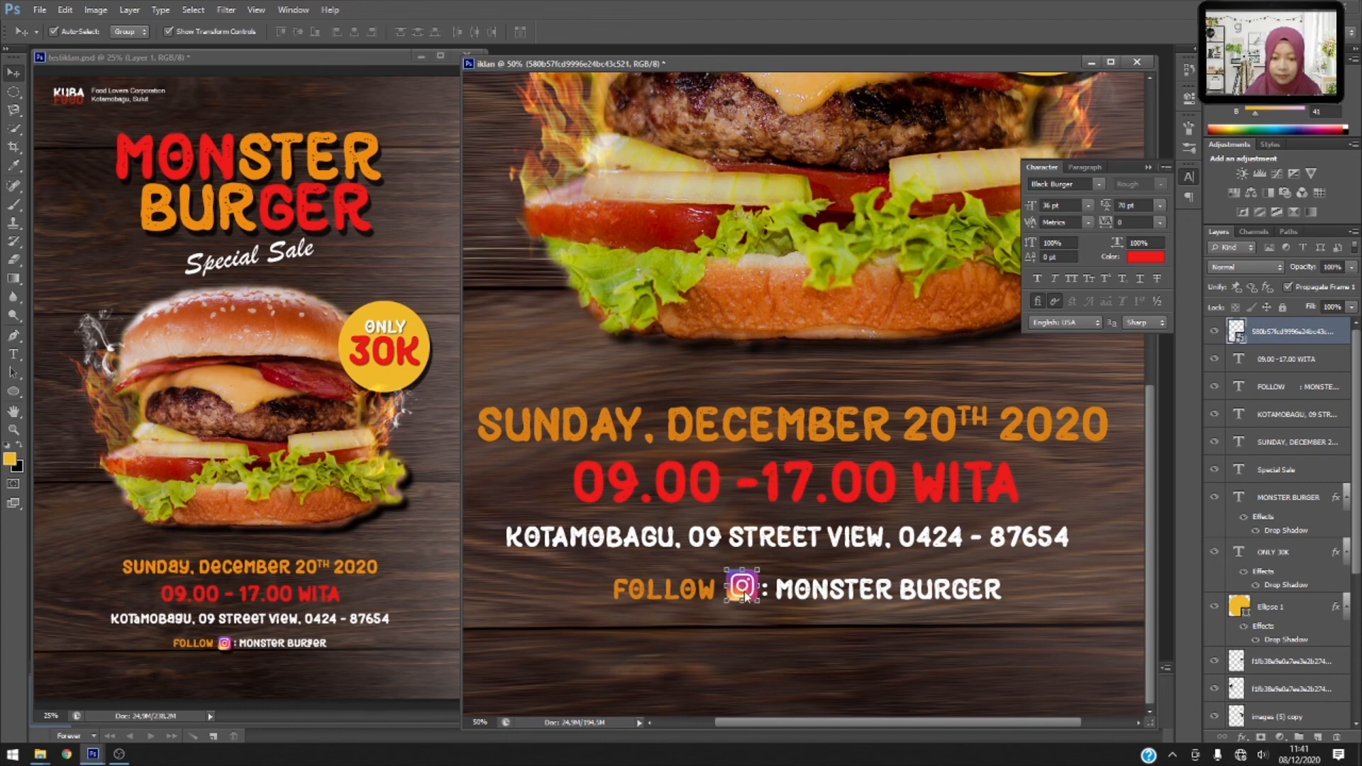
{"action": "key", "text": "Up"}
{"action": "key", "text": "Up"}
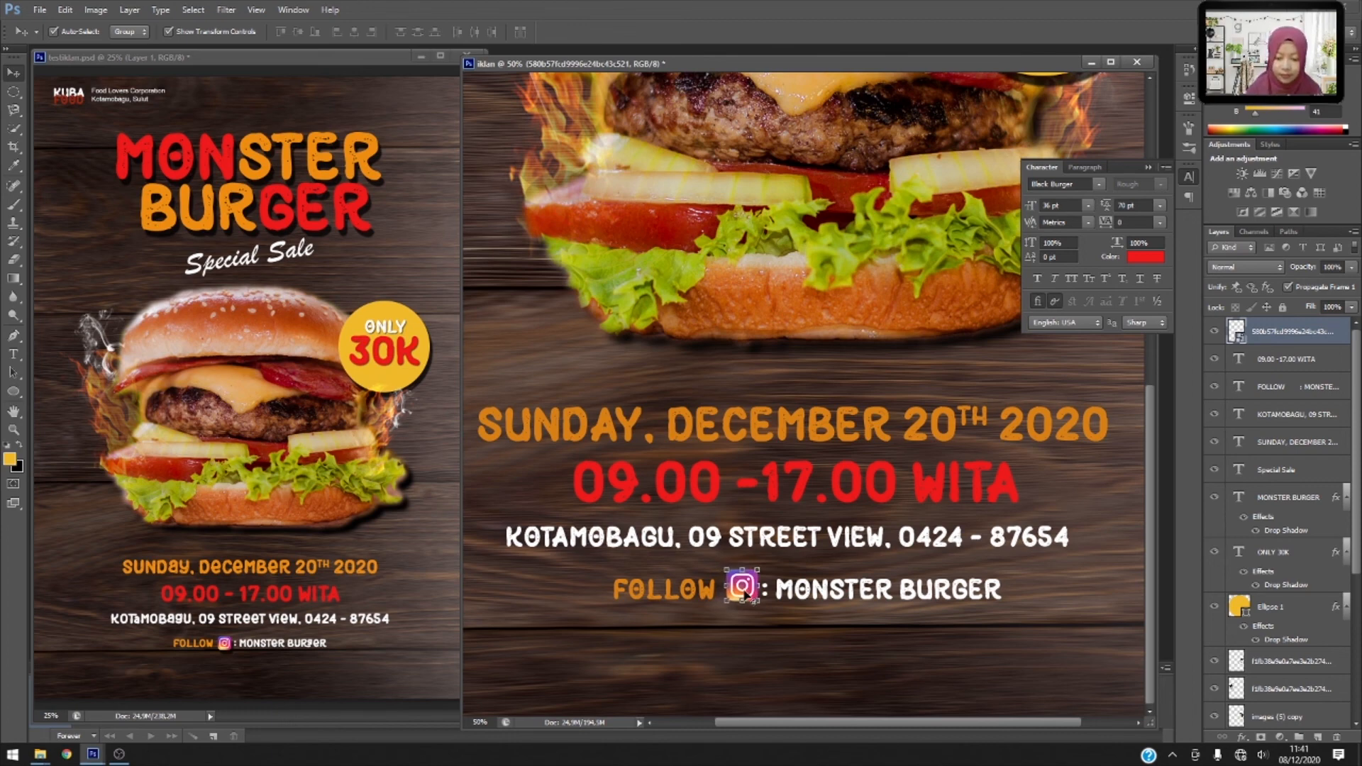
{"action": "key", "text": "ctrl+minus"}
{"action": "key", "text": "ctrl+minus"}
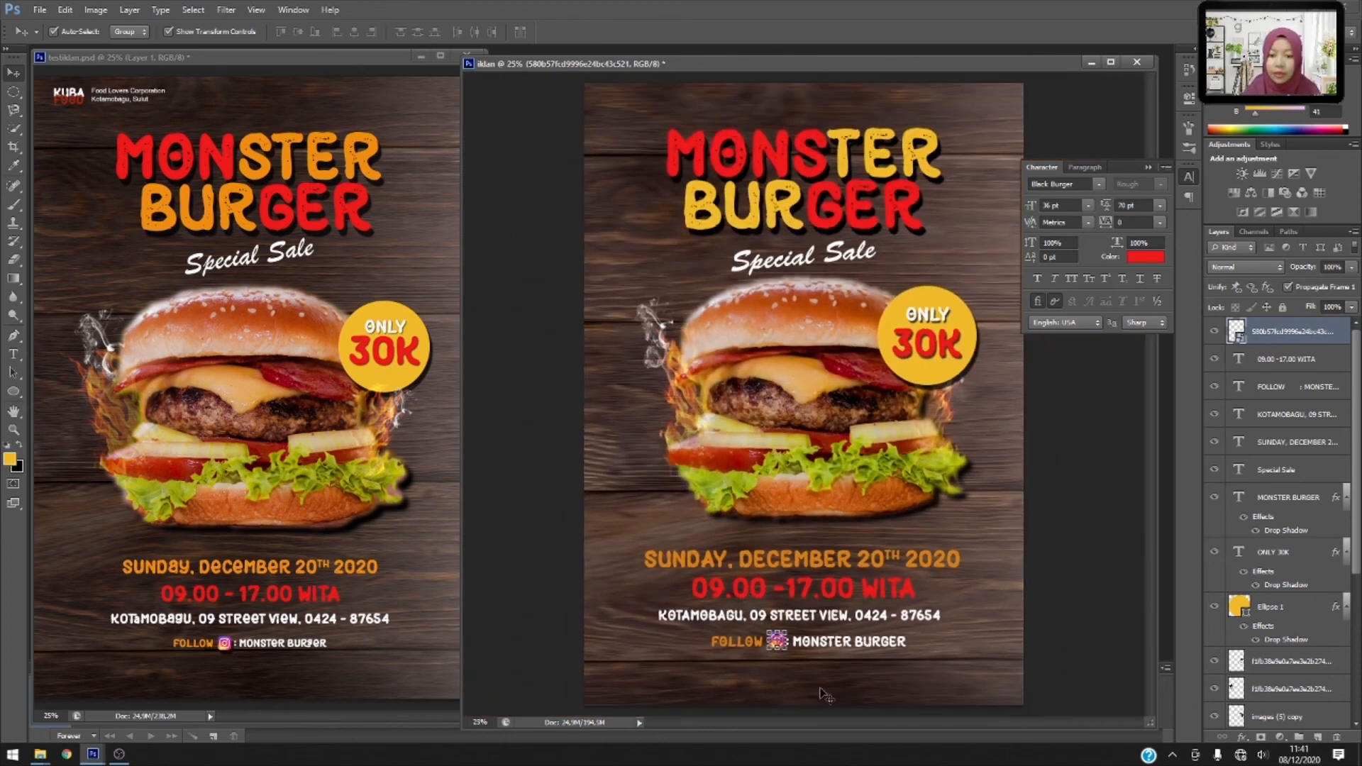
{"action": "key", "text": "Return"}
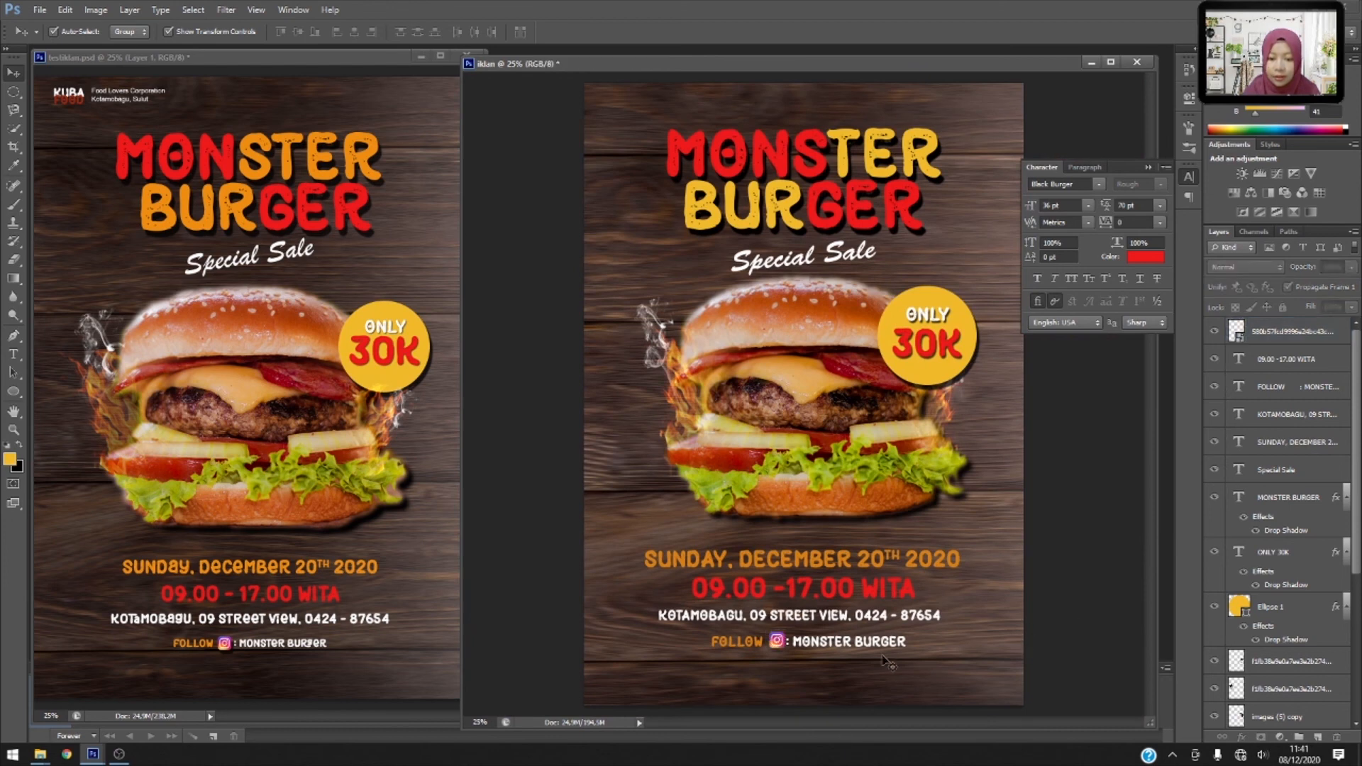
{"action": "left_click", "coordinate": [804, 644]}
{"action": "left_click", "coordinate": [839, 619], "text": "shift"}
{"action": "key", "text": "ctrl+t"}
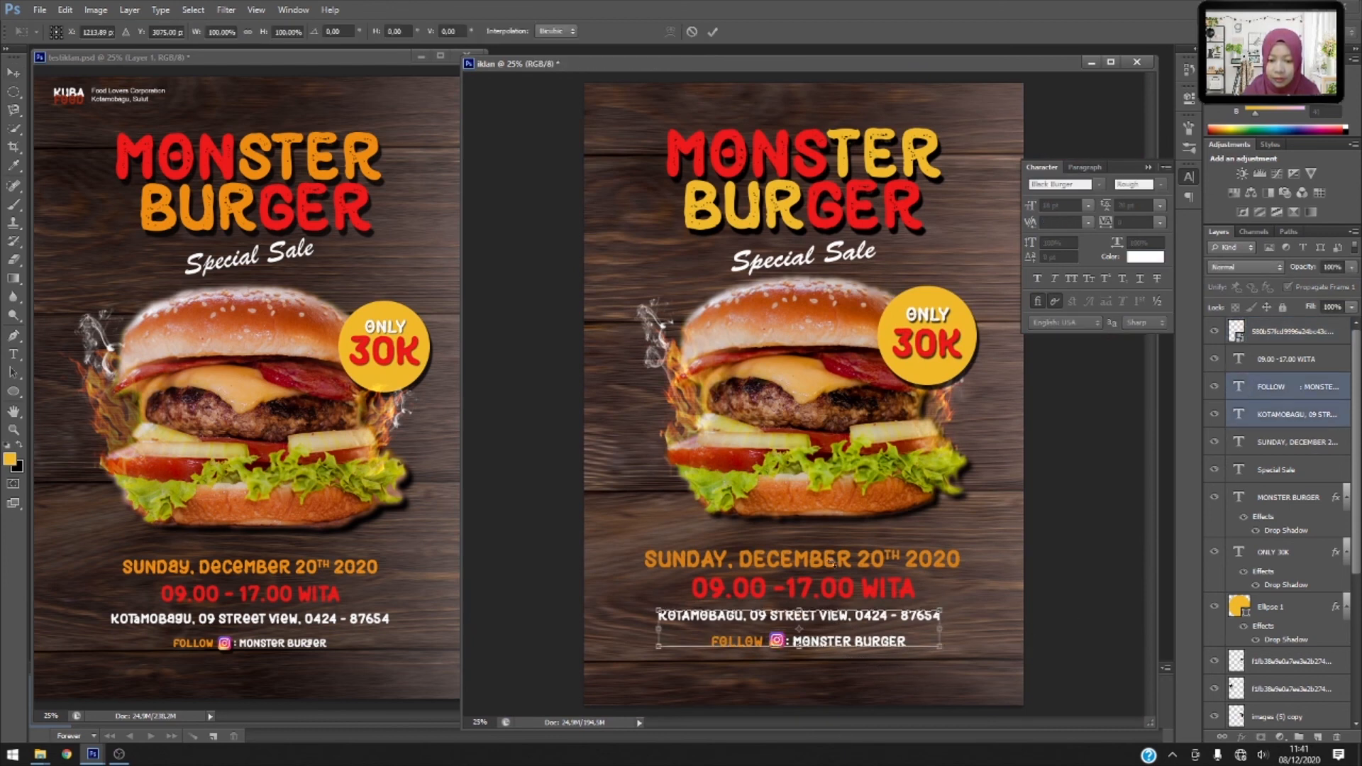
{"action": "key", "text": "Return"}
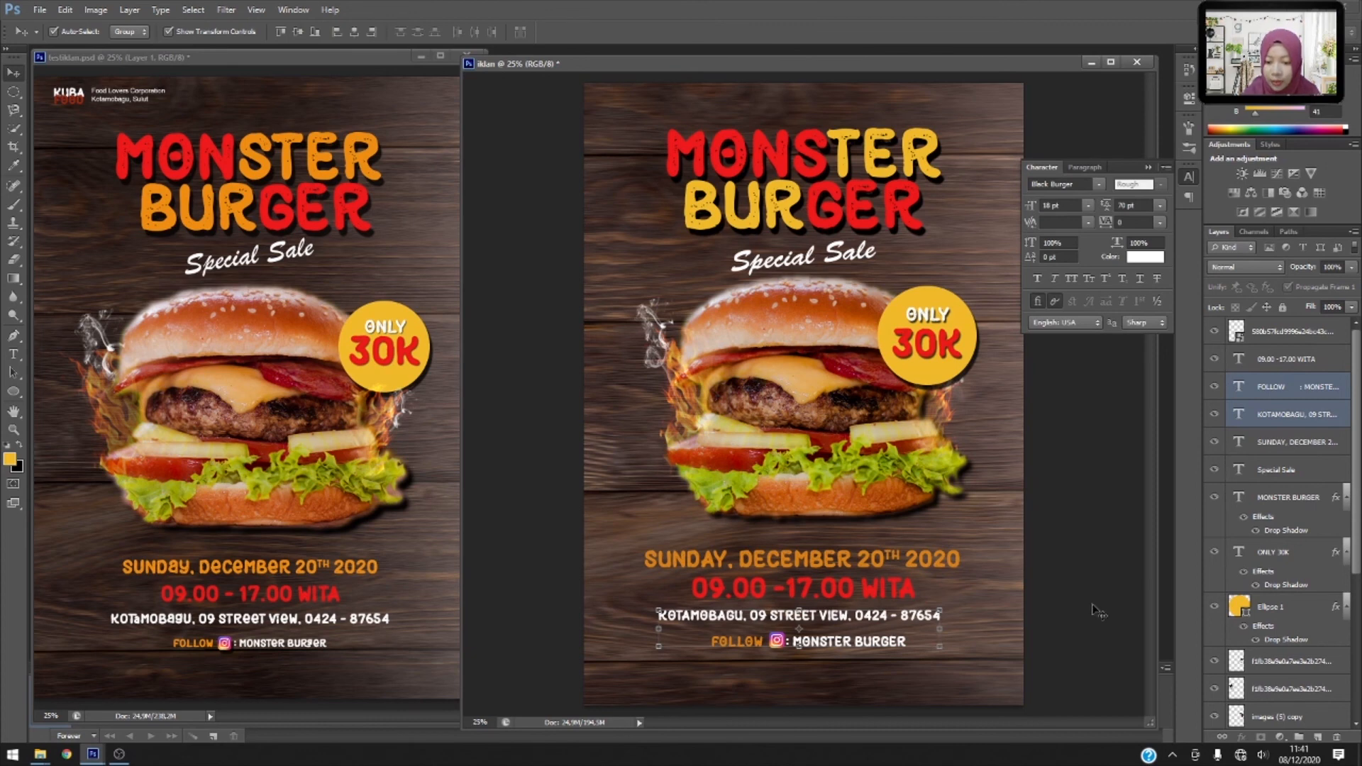
{"action": "left_click", "coordinate": [1028, 663]}
Align the horizontal centres of the date, time, address and follow lines with one another and with the poster background.
{"action": "left_click", "coordinate": [903, 639]}
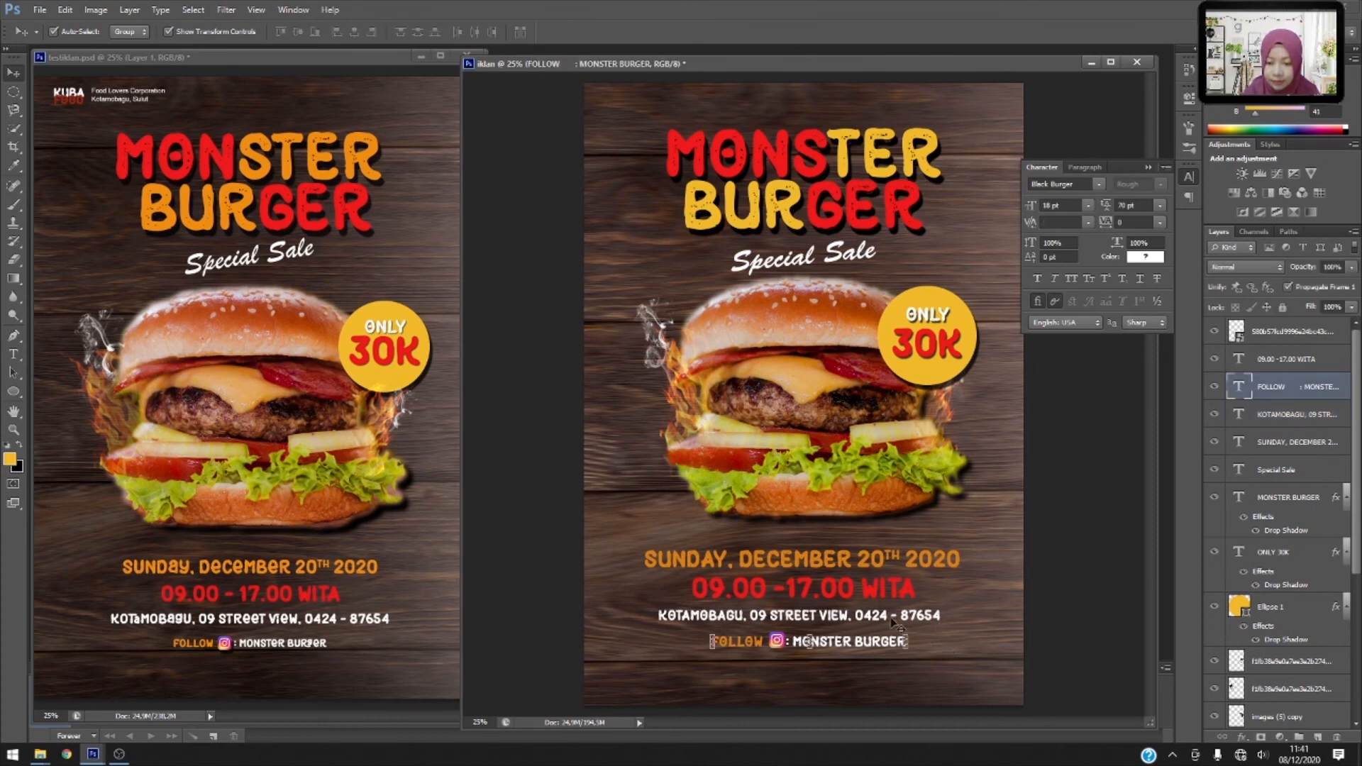
{"action": "left_click", "coordinate": [917, 618], "text": "shift"}
{"action": "key", "text": "ctrl+t"}
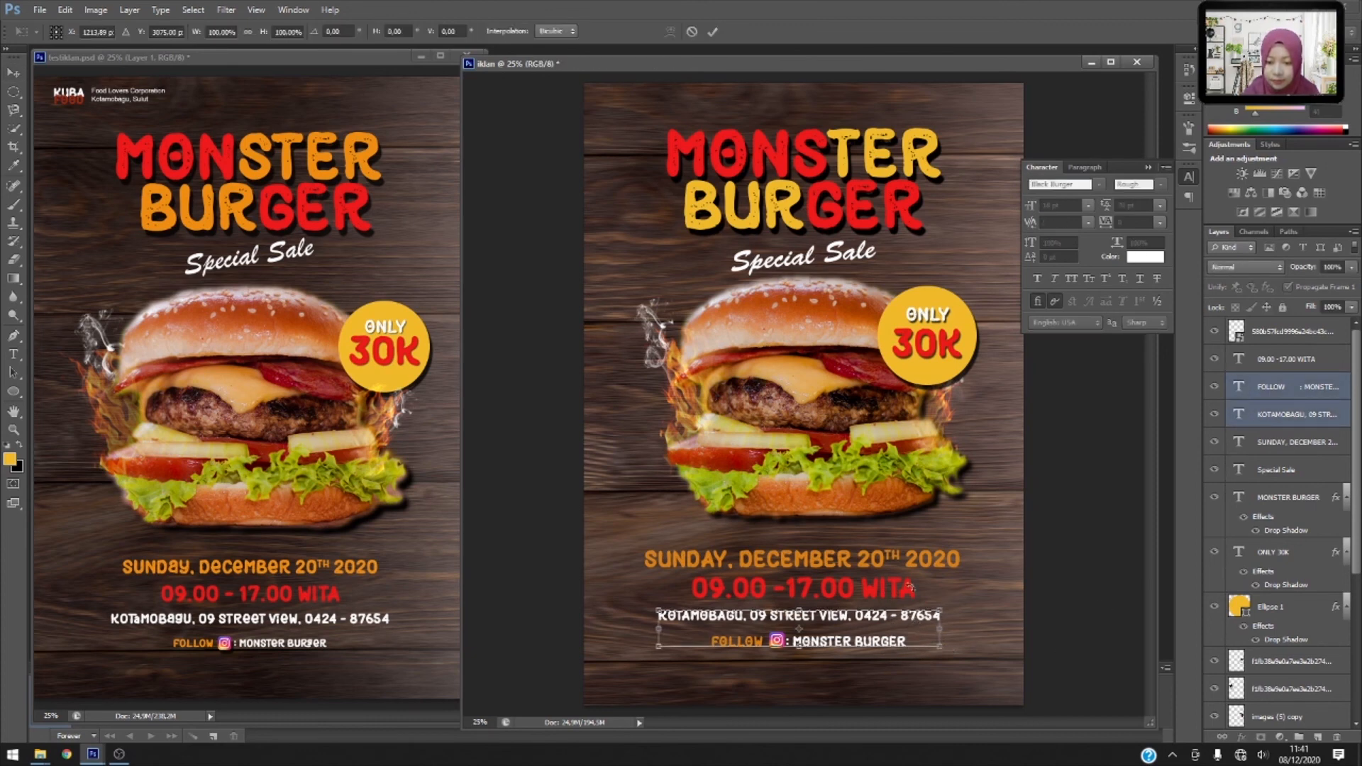
{"action": "key", "text": "Return"}
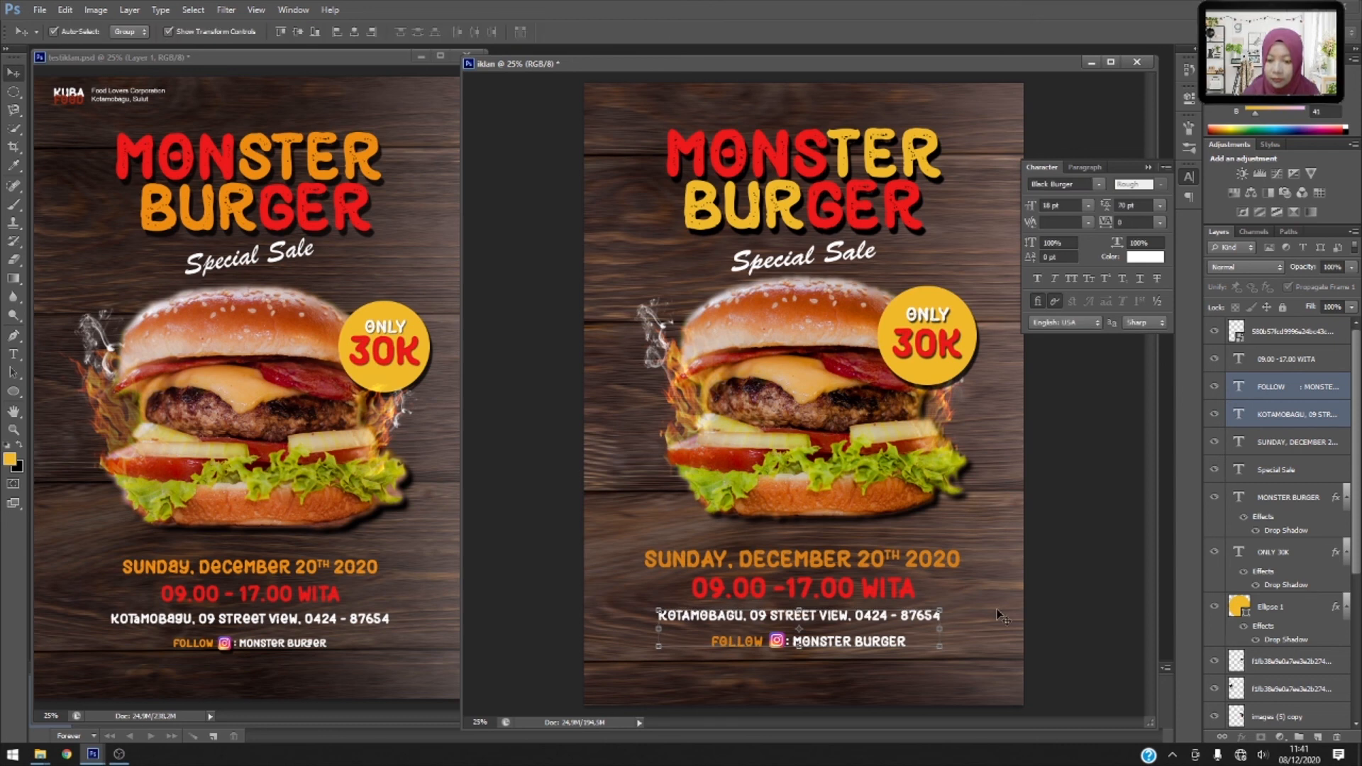
{"action": "left_click", "coordinate": [902, 586], "text": "shift"}
{"action": "left_click", "coordinate": [885, 563], "text": "shift"}
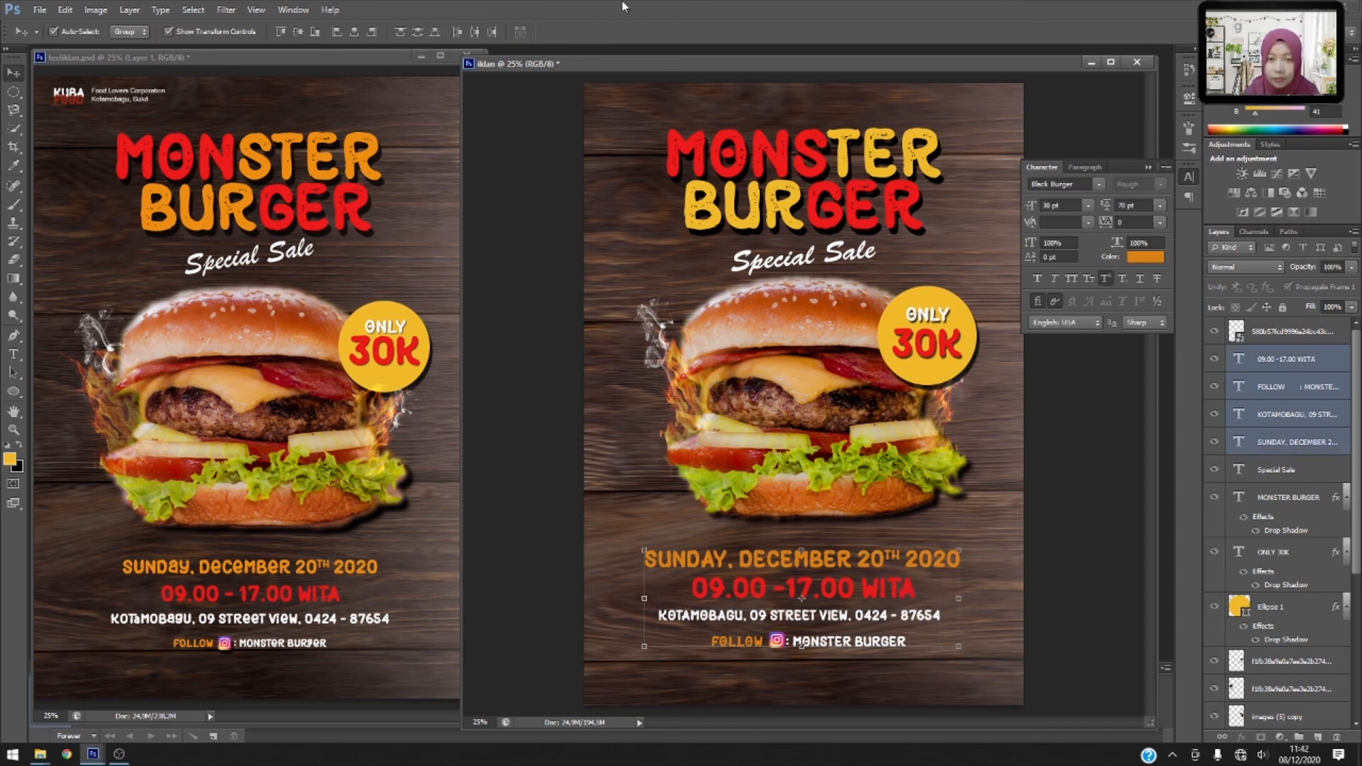
{"action": "left_click", "coordinate": [354, 32]}
{"action": "left_click", "coordinate": [995, 523]}
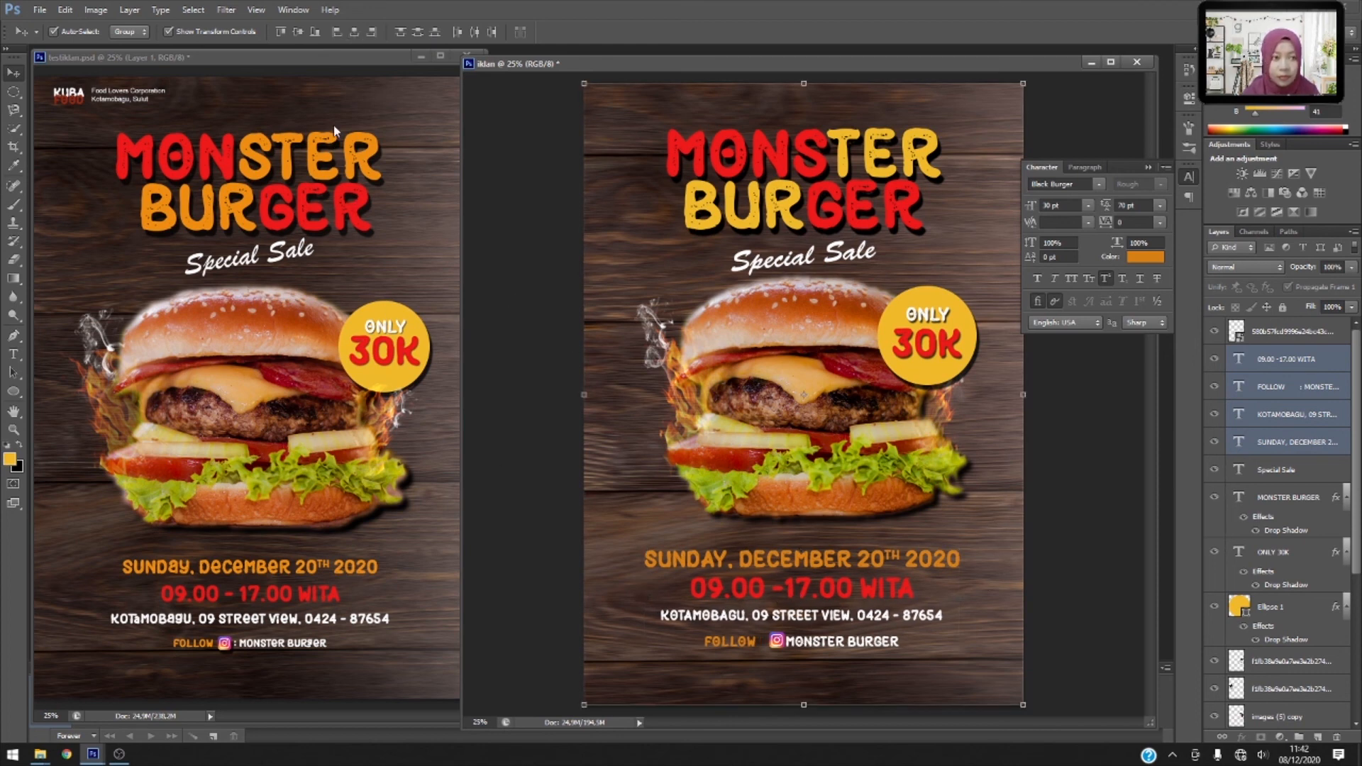
{"action": "left_click", "coordinate": [354, 32]}
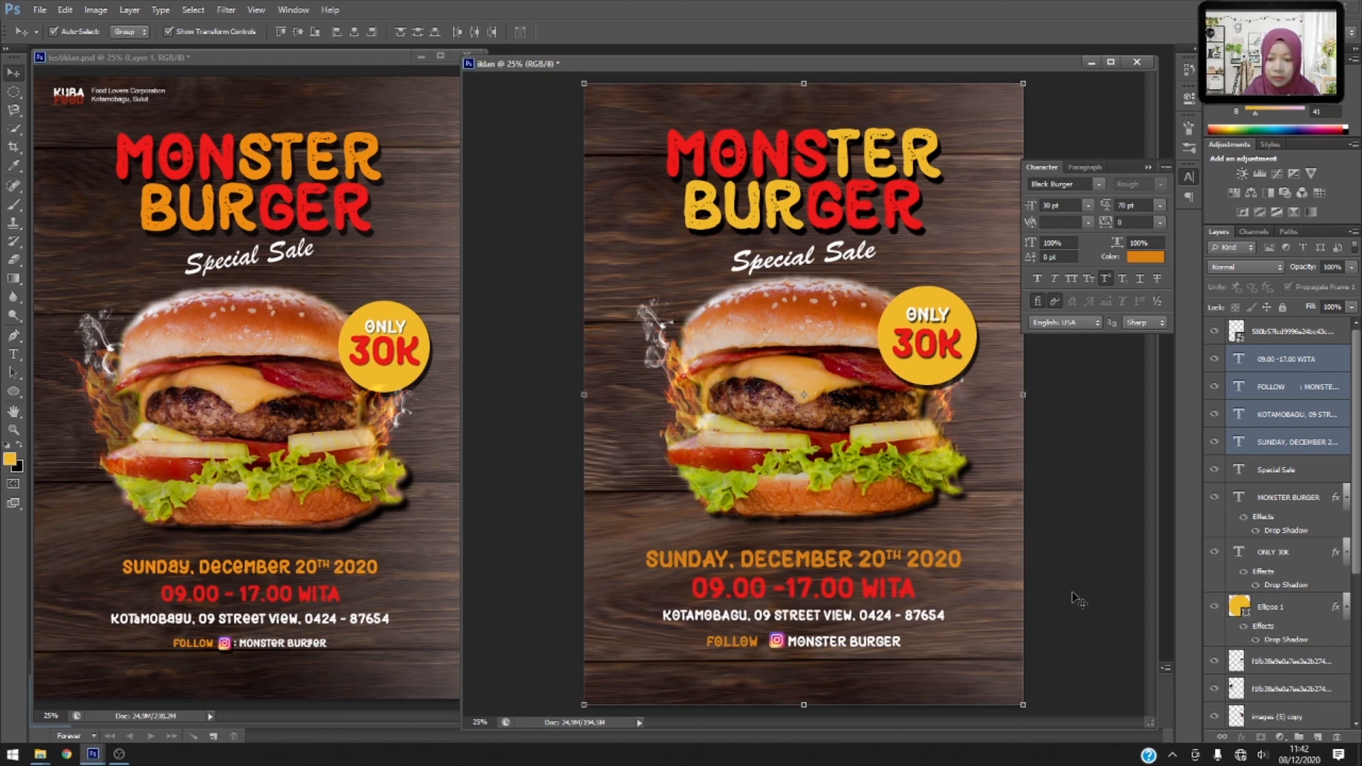
Add a two-line text reading KUBA and FOOD above the date line and select all of it.
{"action": "key", "text": "t"}
{"action": "left_click", "coordinate": [642, 512]}
{"action": "type", "text": "KUBA"}
{"action": "key", "text": "Return"}
{"action": "type", "text": "FOOD"}
{"action": "key", "text": "ctrl+a"}
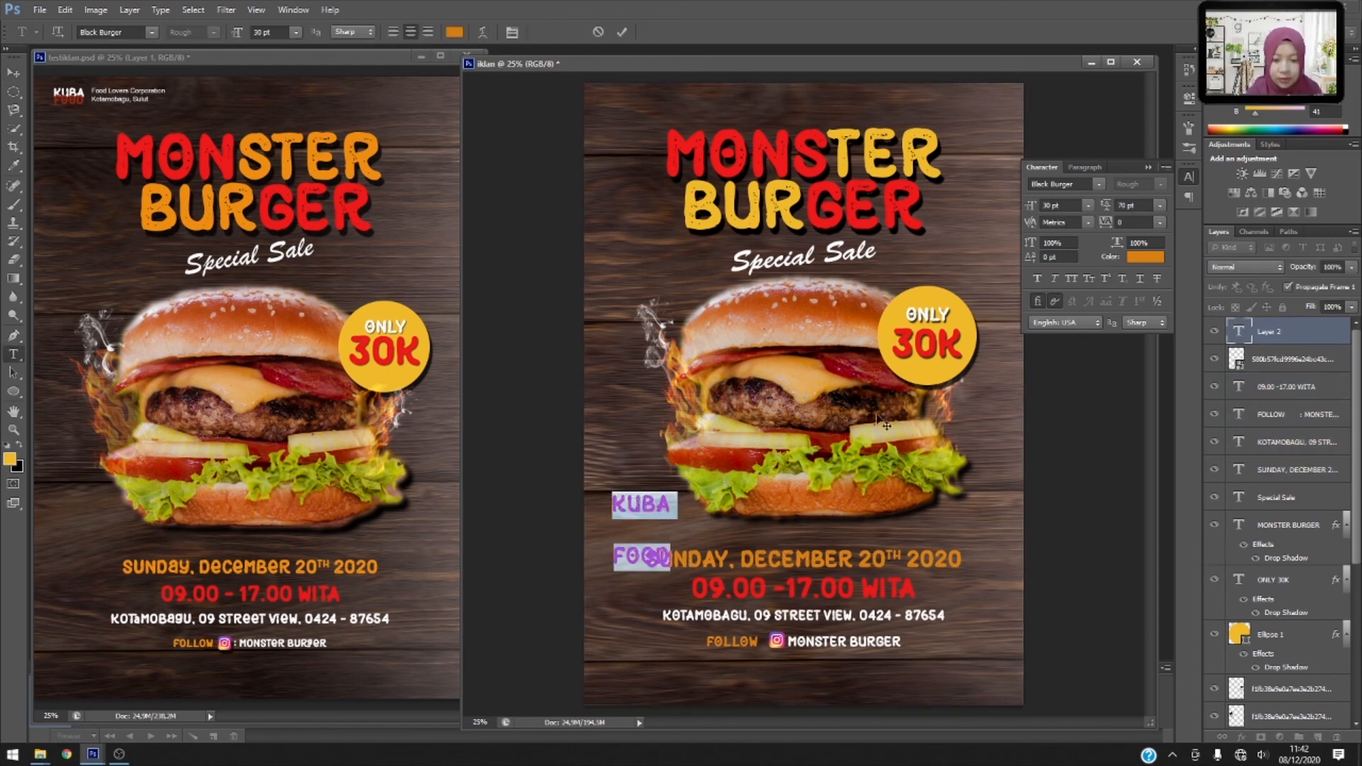
Tighten the line spacing of the KUBA FOOD text to 18 pt.
{"action": "left_click", "coordinate": [1162, 209]}
{"action": "left_click", "coordinate": [1155, 328]}
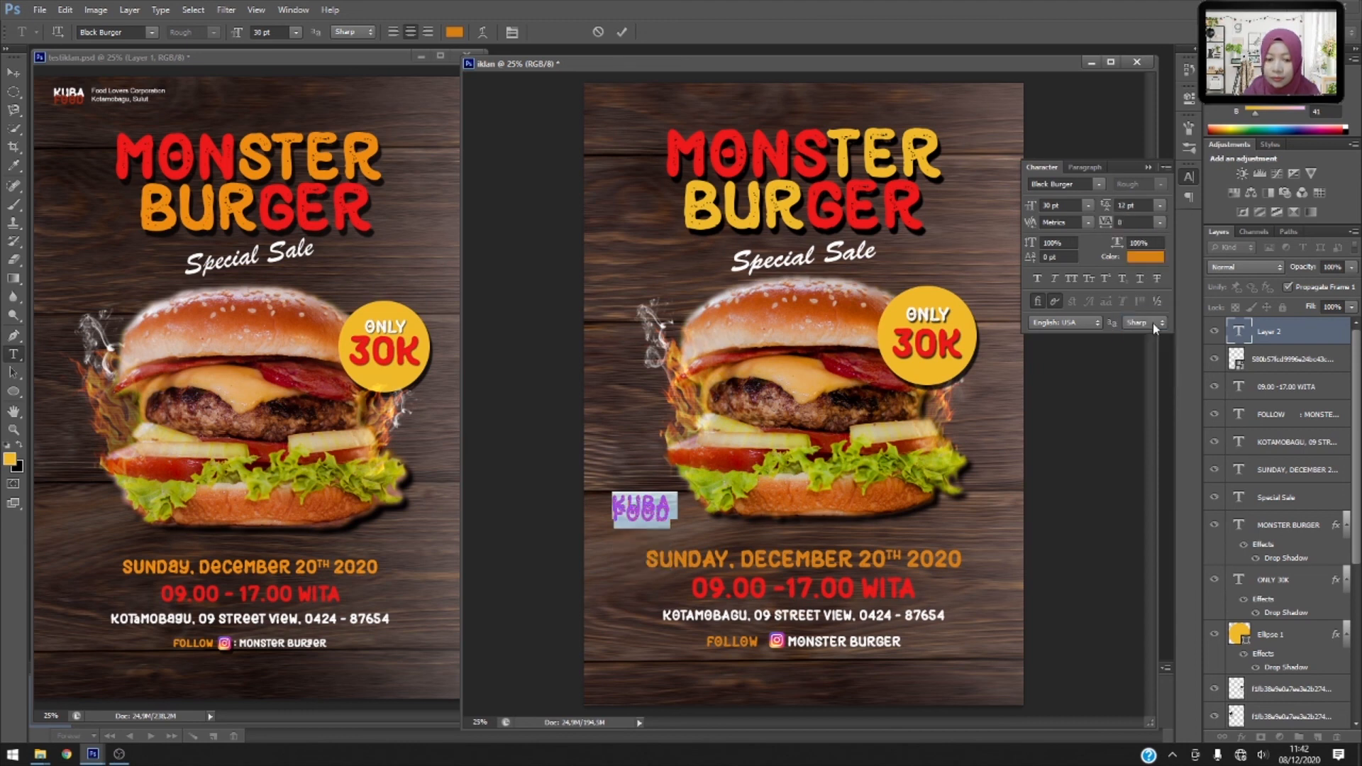
{"action": "left_click", "coordinate": [626, 508]}
{"action": "mouse_move", "coordinate": [616, 499]}
{"action": "left_mouse_down"}
{"action": "mouse_move", "coordinate": [700, 496]}
{"action": "mouse_move", "coordinate": [638, 498]}
{"action": "left_mouse_up"}
{"action": "left_click", "coordinate": [629, 511]}
{"action": "key", "text": "ctrl+a"}
{"action": "left_click", "coordinate": [1160, 205]}
{"action": "left_click", "coordinate": [1154, 341]}
{"action": "left_click", "coordinate": [1160, 205]}
{"action": "left_click", "coordinate": [1154, 352]}
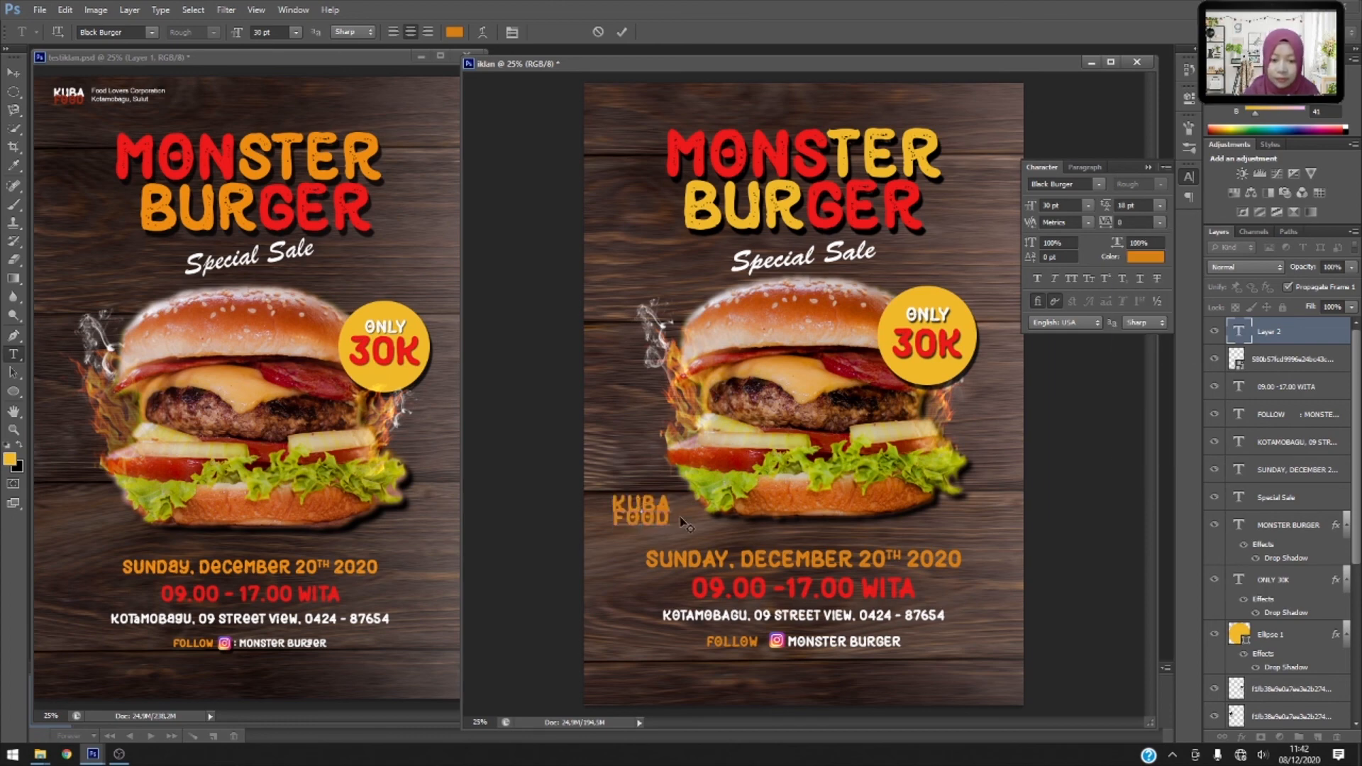
Color the KUBA FOOD text with the red sampled from the poster title, then make the word KUBA white.
{"action": "left_click", "coordinate": [1151, 258]}
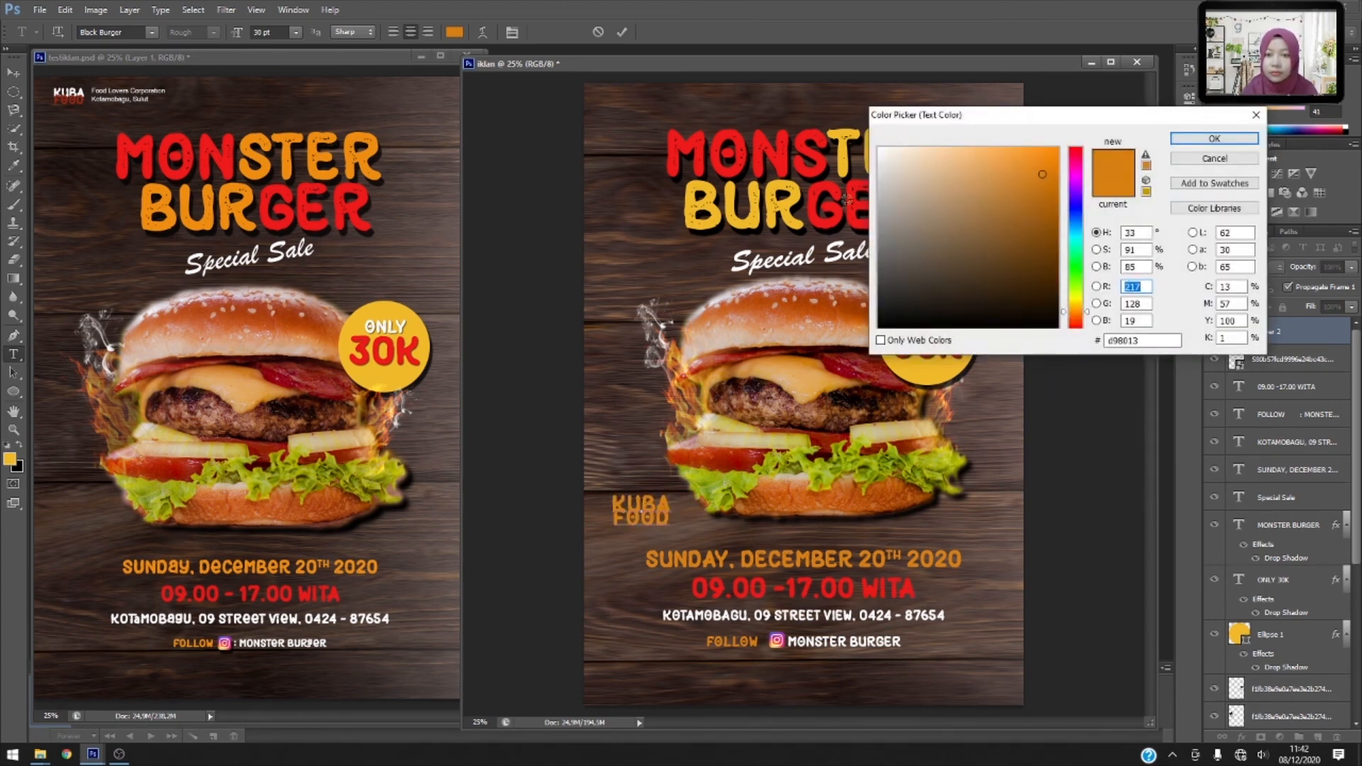
{"action": "left_click", "coordinate": [833, 183]}
{"action": "left_click", "coordinate": [1214, 139]}
{"action": "left_click_drag", "start_coordinate": [671, 498], "coordinate": [613, 492]}
{"action": "left_click", "coordinate": [1142, 258]}
{"action": "left_click_drag", "start_coordinate": [893, 159], "coordinate": [877, 144]}
{"action": "left_click", "coordinate": [1244, 139]}
Scale the KUBA FOOD text down to about 14.3 pt and place it in the poster's upper-left corner.
{"action": "left_click", "coordinate": [14, 73]}
{"action": "key", "text": "ctrl+t"}
{"action": "left_click_drag", "start_coordinate": [671, 530], "coordinate": [629, 113]}
{"action": "key", "text": "Return"}
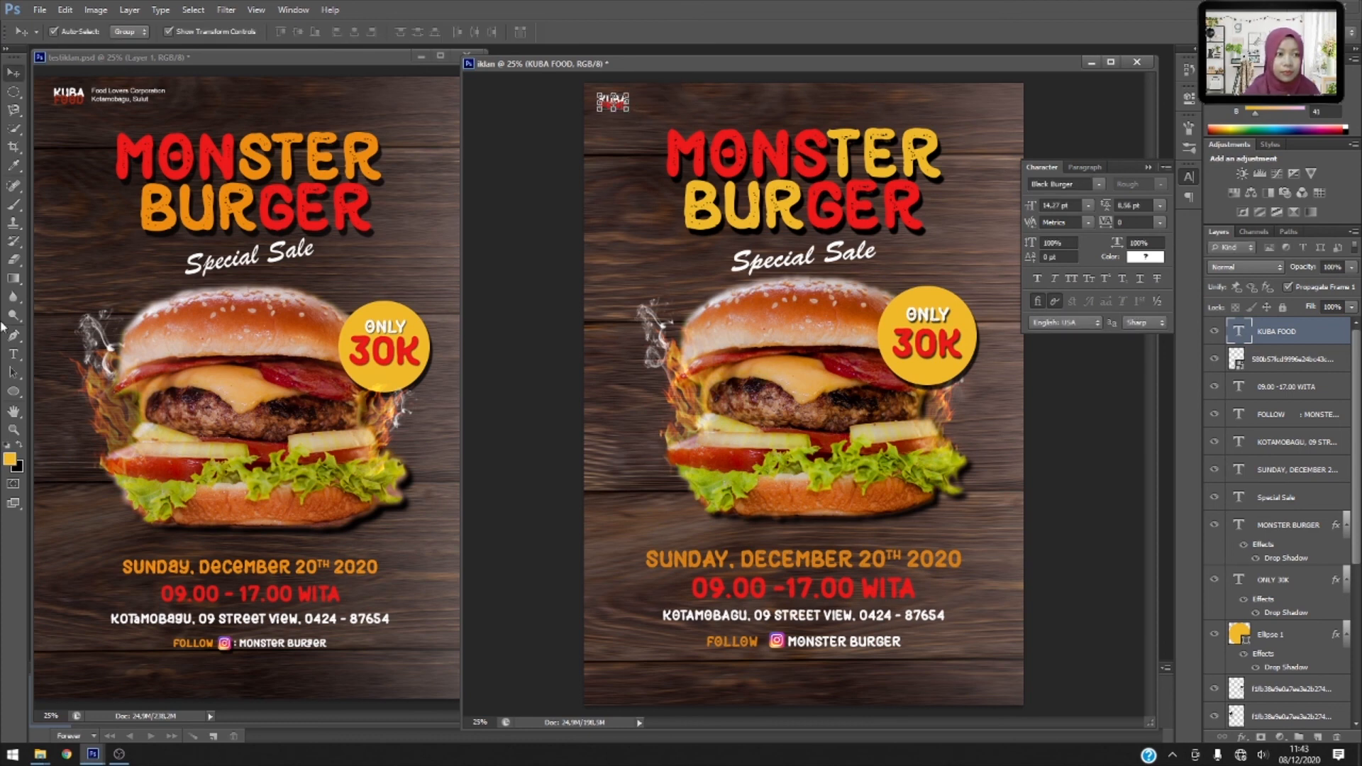
Add a new text line reading "Food Lovers Corporation" above the date line.
{"action": "left_click", "coordinate": [14, 355]}
{"action": "left_click", "coordinate": [676, 527]}
{"action": "type", "text": "FOOD"}
{"action": "key", "text": "BackSpace"}
{"action": "key", "text": "BackSpace"}
{"action": "key", "text": "BackSpace"}
{"action": "key", "text": "BackSpace"}
{"action": "type", "text": "FOOD LOVERS CORPORATION"}
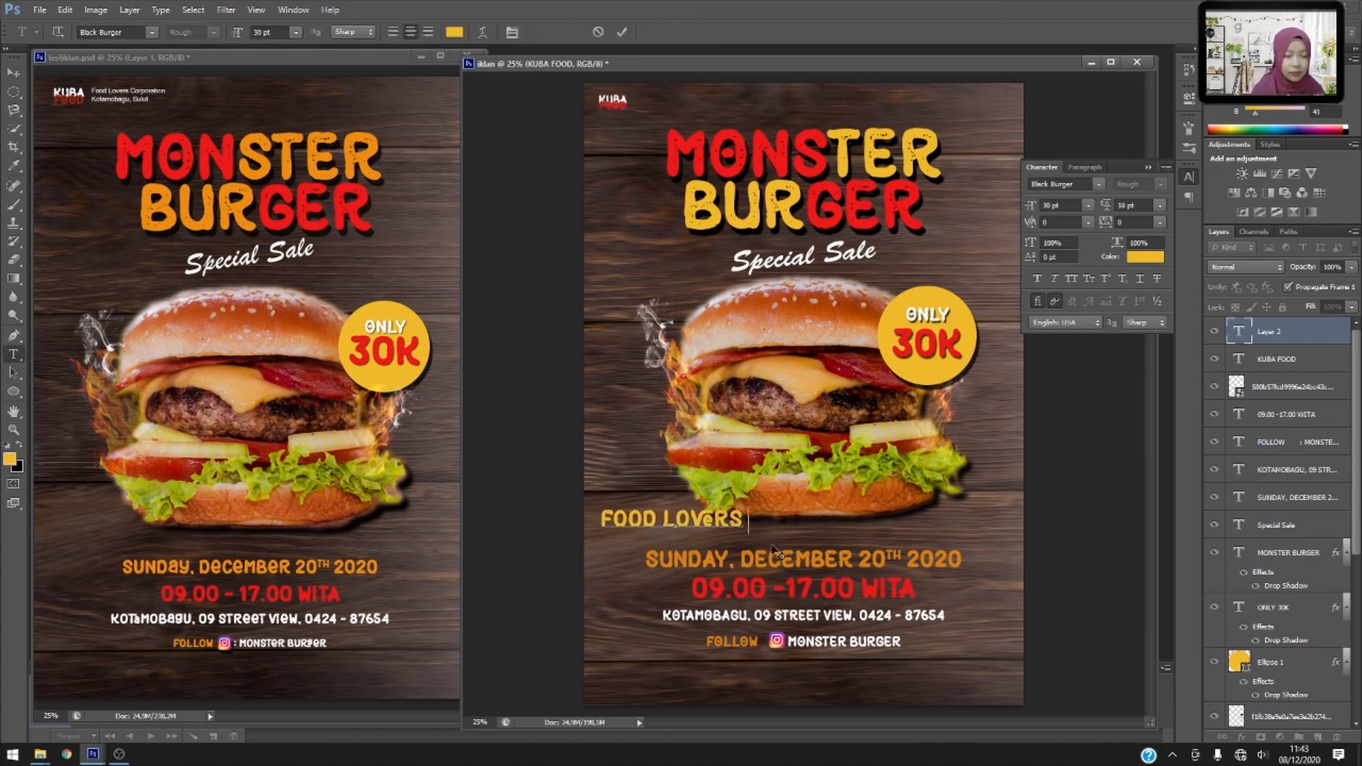
Format the Food Lovers Corporation line in Arial Regular, 10 pt, white.
{"action": "key", "text": "ctrl+a"}
{"action": "left_click", "coordinate": [151, 32]}
{"action": "scroll", "coordinate": [163, 100], "scroll_direction": "up", "scroll_amount": 3}
{"action": "left_click", "coordinate": [149, 73]}
{"action": "left_click", "coordinate": [1088, 205]}
{"action": "left_click", "coordinate": [1058, 280]}
{"action": "left_click", "coordinate": [1151, 260]}
{"action": "left_click", "coordinate": [885, 150]}
{"action": "left_click", "coordinate": [1213, 137]}
Move the Food Lovers Corporation line beside the KUBA FOOD logo and set its font size to 9 pt.
{"action": "left_click", "coordinate": [14, 73]}
{"action": "left_click_drag", "start_coordinate": [699, 529], "coordinate": [700, 98]}
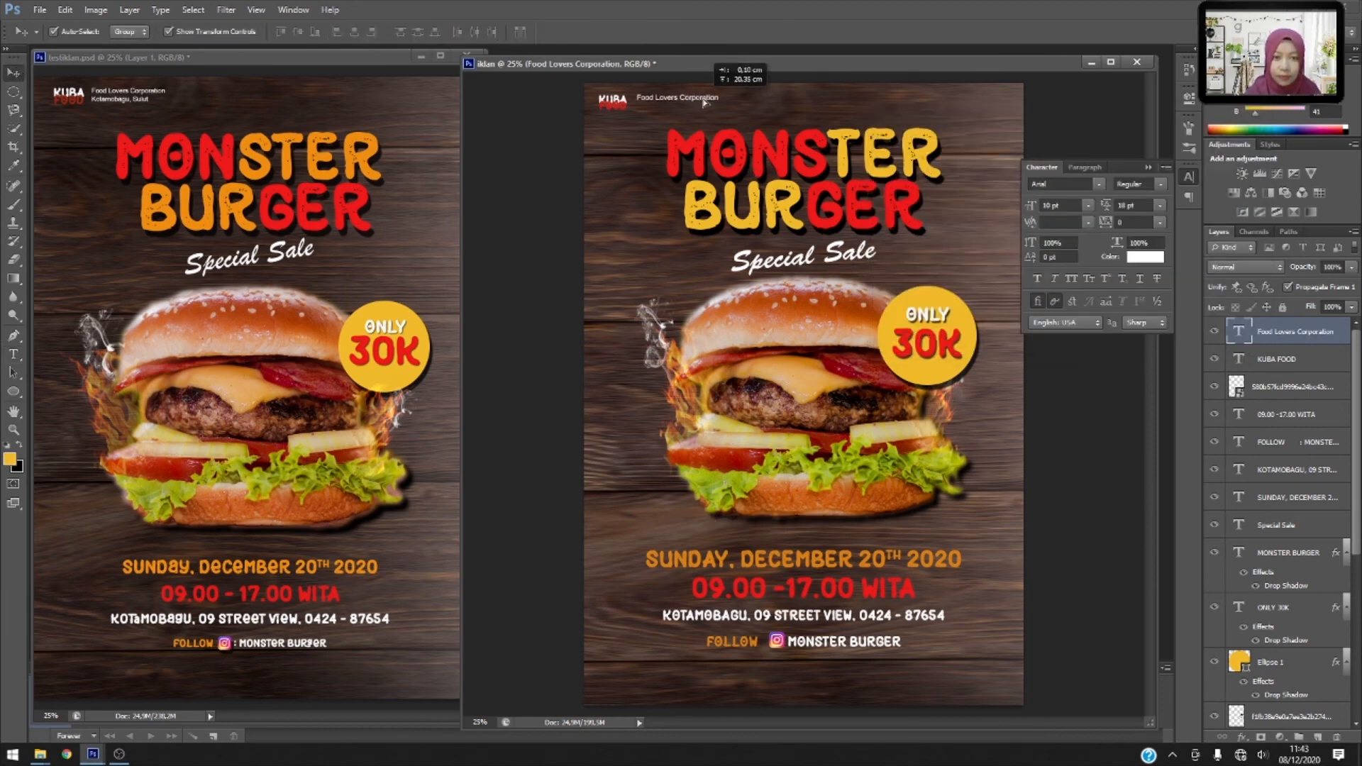
{"action": "left_click", "coordinate": [1088, 206]}
{"action": "left_click", "coordinate": [1077, 243]}
{"action": "left_click", "coordinate": [1089, 206]}
{"action": "left_click", "coordinate": [1077, 274]}
Duplicate the Food Lovers Corporation line and place the copy directly below the original.
{"action": "key", "text": "ctrl+j"}
{"action": "key", "text": "shift+Down"}
{"action": "key", "text": "shift+Down"}
{"action": "key", "text": "shift+Down"}
{"action": "key", "text": "shift+Down"}
{"action": "key", "text": "t"}
{"action": "left_click", "coordinate": [660, 107]}
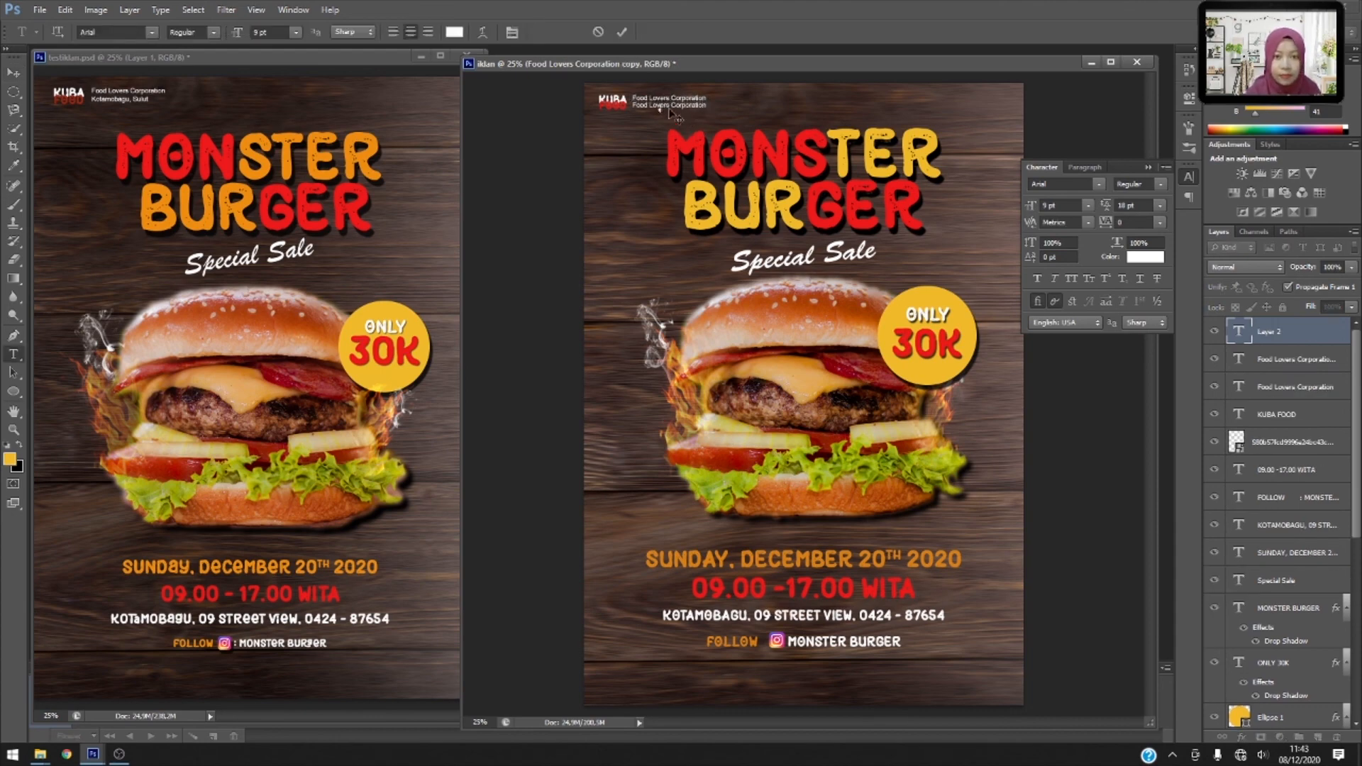
{"action": "left_click", "coordinate": [14, 73]}
Change the duplicated line's text to "Kotamobagu, Sulut" and align it under the start of the company line.
{"action": "left_click", "coordinate": [494, 146]}
{"action": "key", "text": "ctrl+plus"}
{"action": "scroll", "coordinate": [647, 135], "scroll_direction": "up", "scroll_amount": 3}
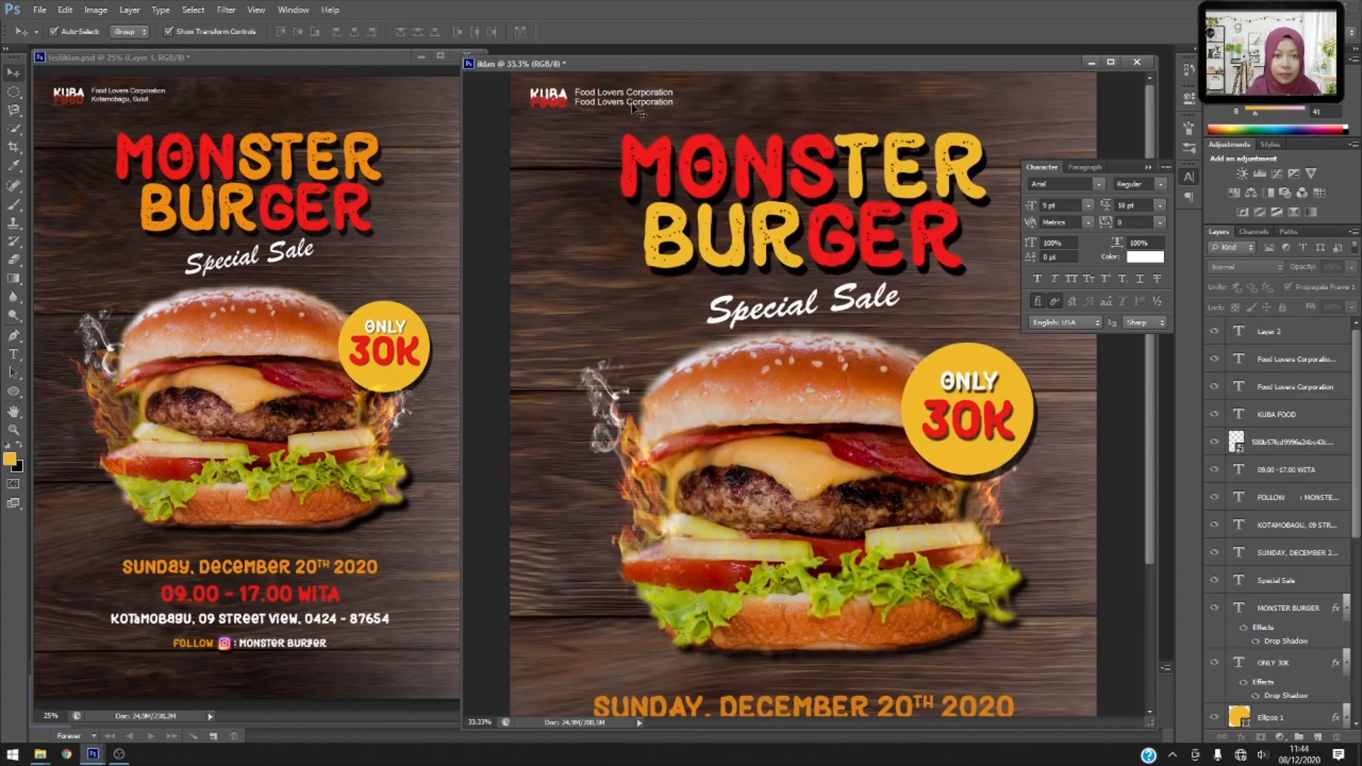
{"action": "double_click", "coordinate": [1239, 359]}
{"action": "type", "text": "Kotamobagu, Sulut"}
{"action": "left_click", "coordinate": [14, 73]}
{"action": "left_click_drag", "start_coordinate": [639, 105], "coordinate": [566, 108]}
{"action": "left_click", "coordinate": [552, 98]}
{"action": "key", "text": "Return"}
{"action": "left_click", "coordinate": [491, 150]}
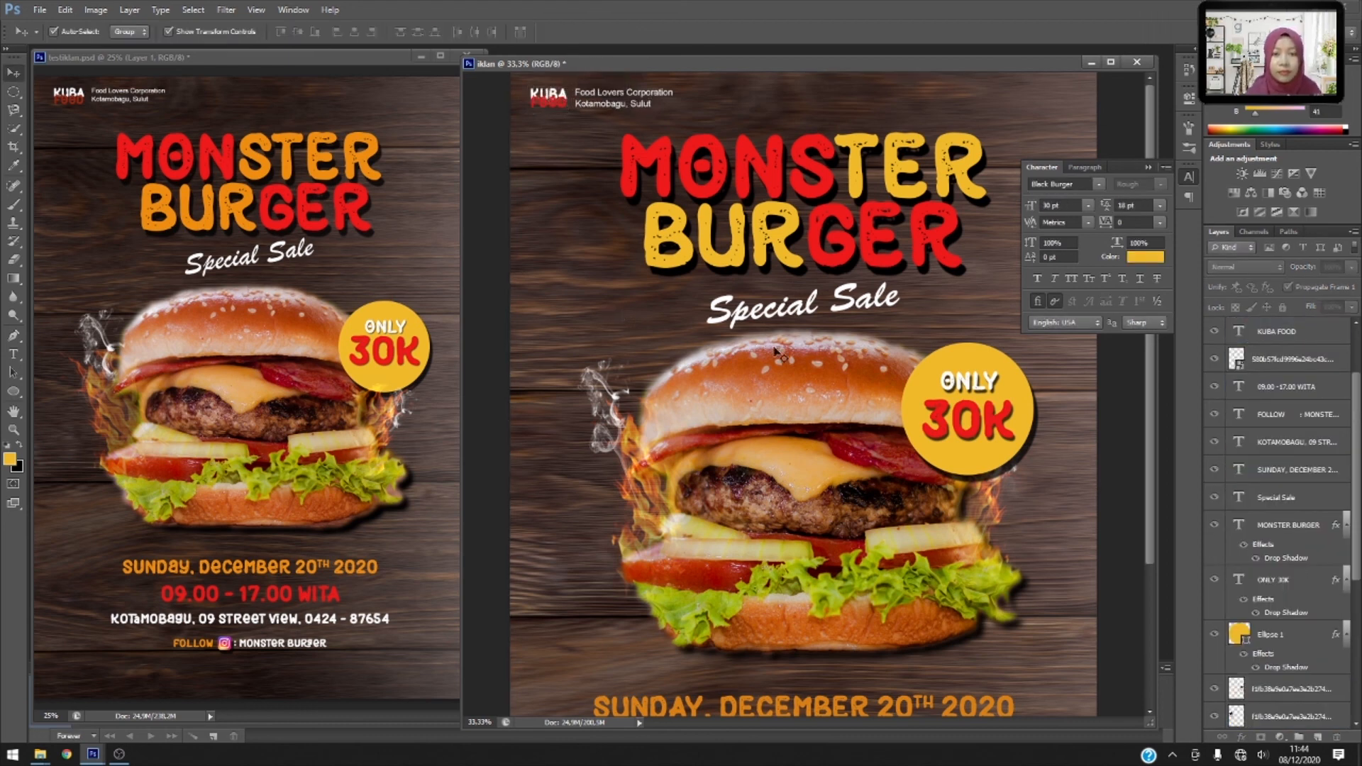
Collapse the Character panel and bring the whole poster into view.
{"action": "key", "text": "ctrl+minus"}
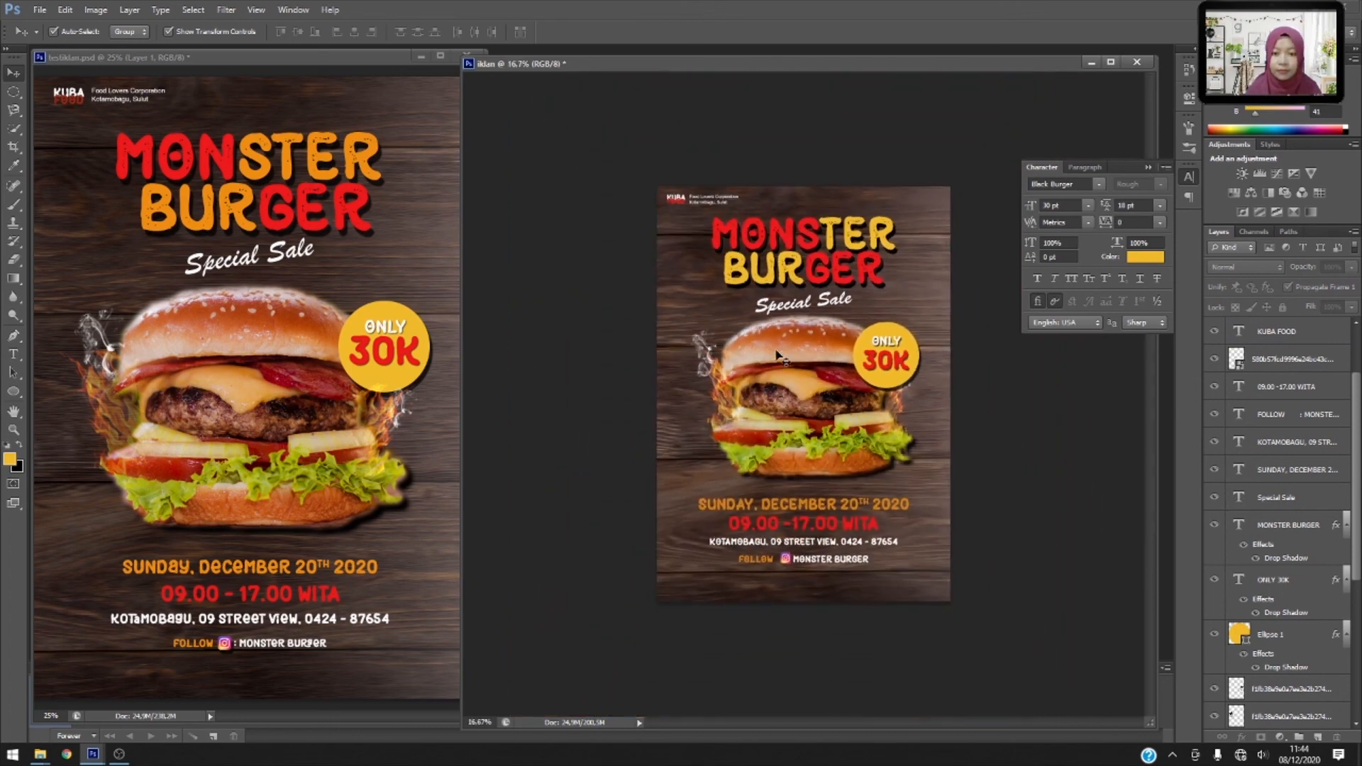
{"action": "left_click", "coordinate": [1146, 169]}
{"action": "left_click_drag", "start_coordinate": [1036, 63], "coordinate": [1039, 62]}
Select the burger2 shadow layer behind the burger, nudge it slightly right and down, and deselect it.
{"action": "left_click", "coordinate": [849, 481]}
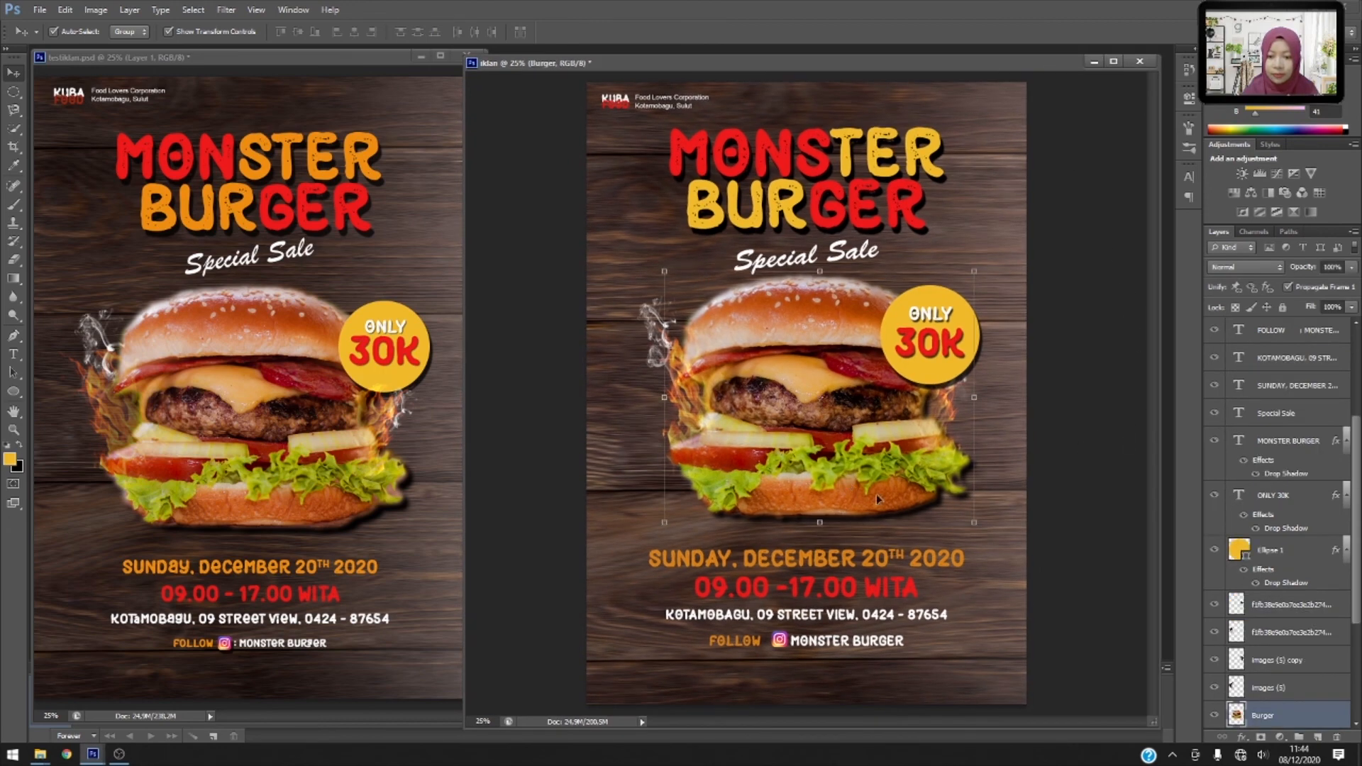
{"action": "left_click", "coordinate": [1073, 503]}
{"action": "left_click", "coordinate": [833, 472]}
{"action": "right_click", "coordinate": [1275, 604]}
{"action": "left_click", "coordinate": [1073, 544]}
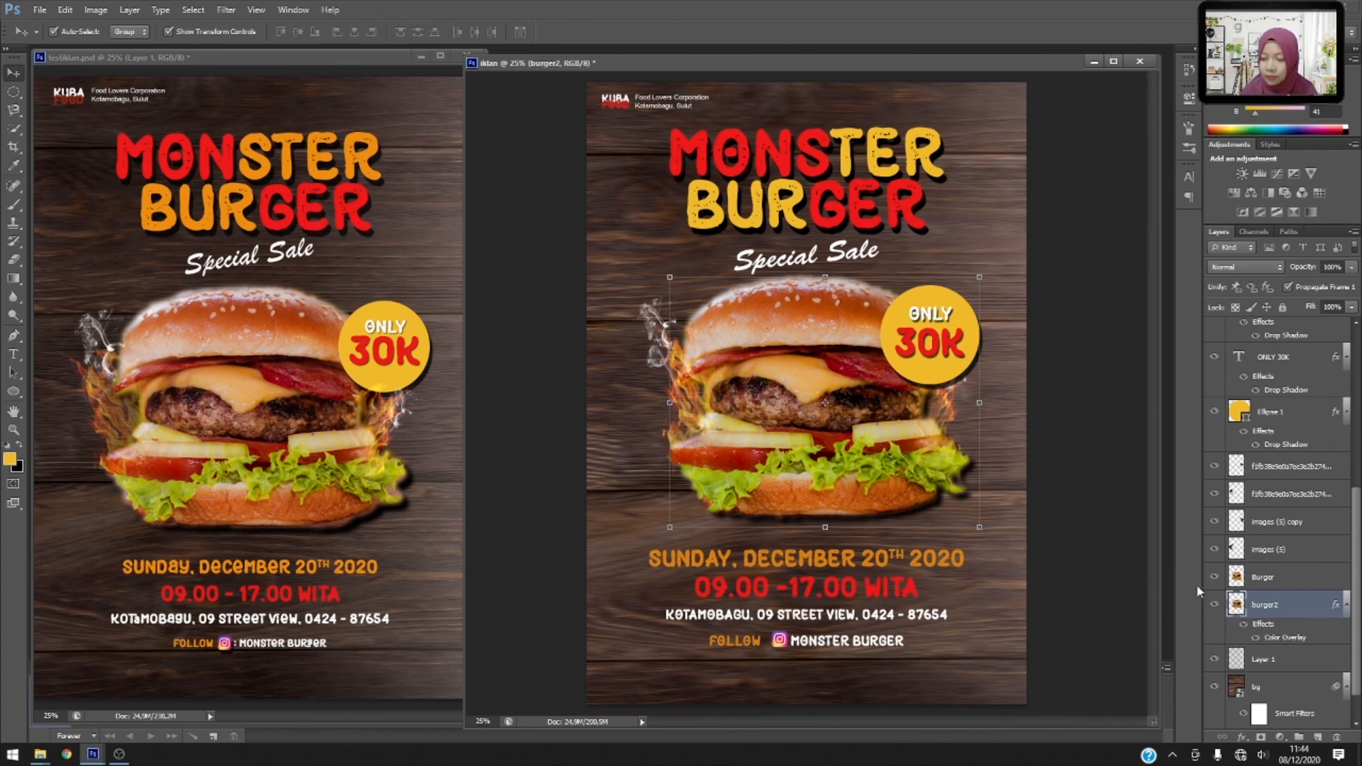
{"action": "key", "text": "Right"}
{"action": "key", "text": "Right"}
{"action": "key", "text": "Down"}
{"action": "key", "text": "Down"}
{"action": "key", "text": "Down"}
{"action": "key", "text": "Right"}
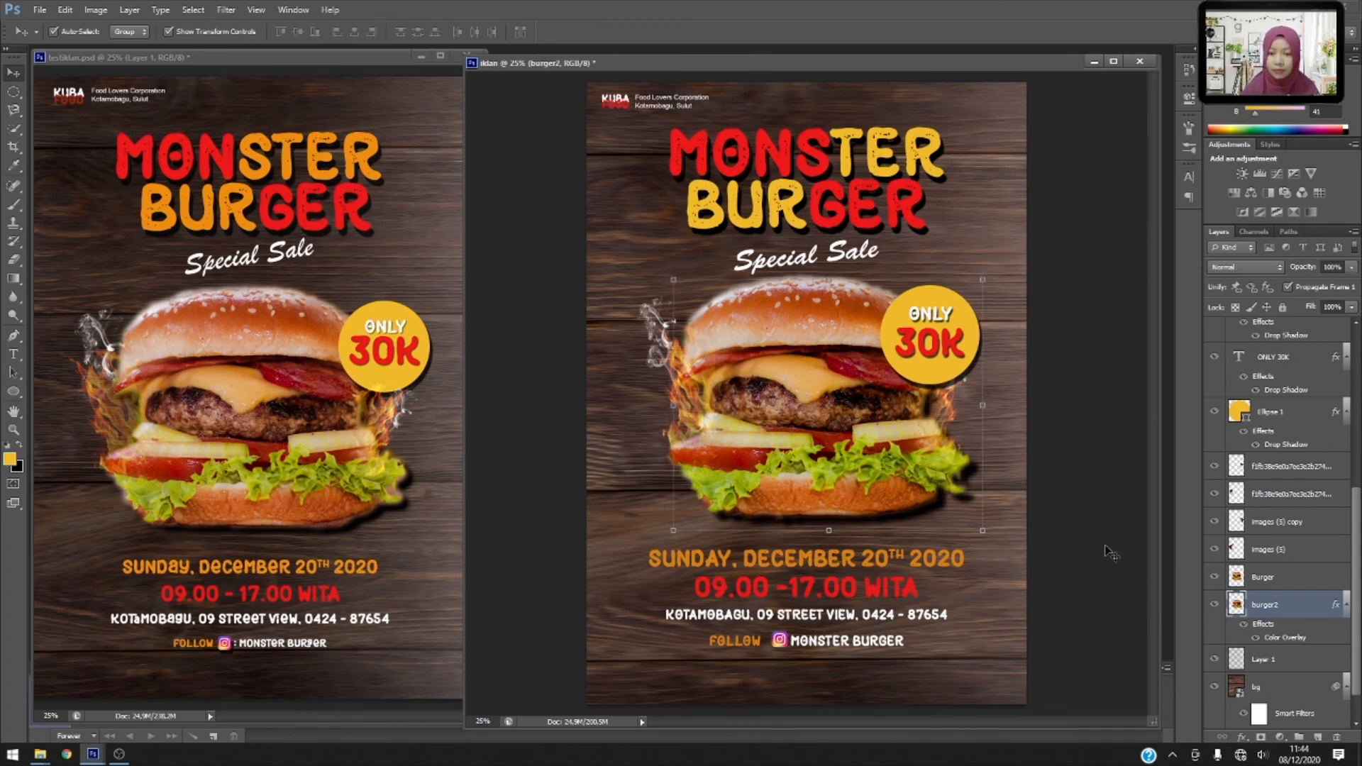
{"action": "left_click", "coordinate": [1109, 554]}
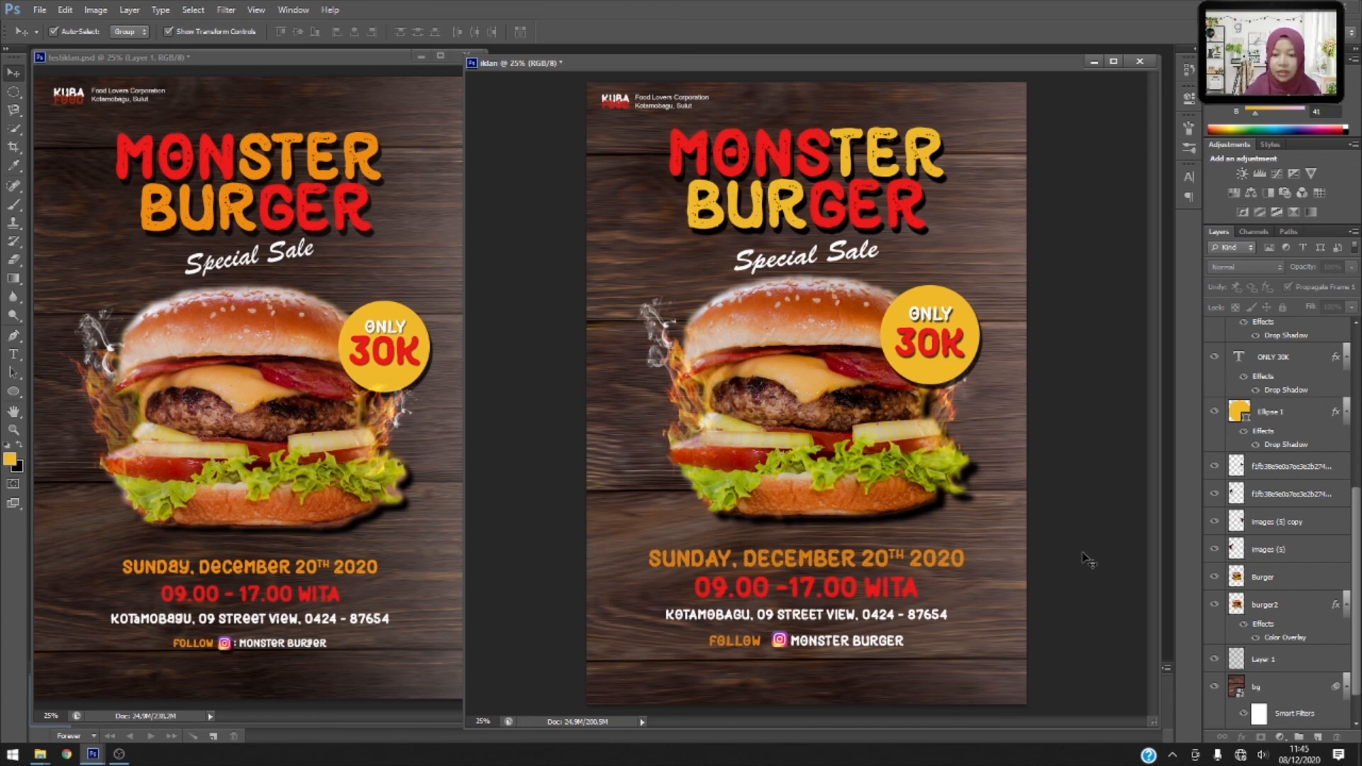
Save a copy of the poster as iklan.jpg in JPEG format in the aset folder, with High quality and Baseline Standard.
{"action": "key", "text": "ctrl+shift+s"}
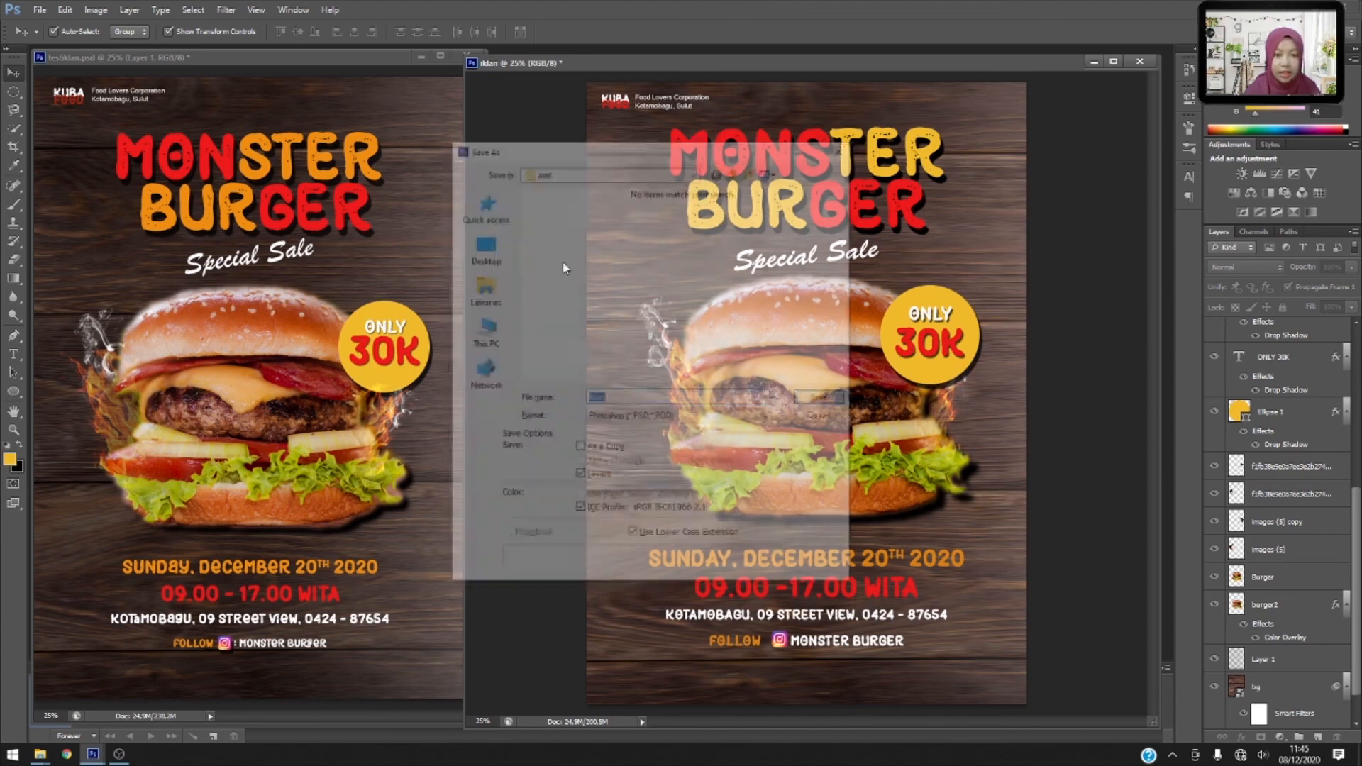
{"action": "left_click", "coordinate": [733, 419]}
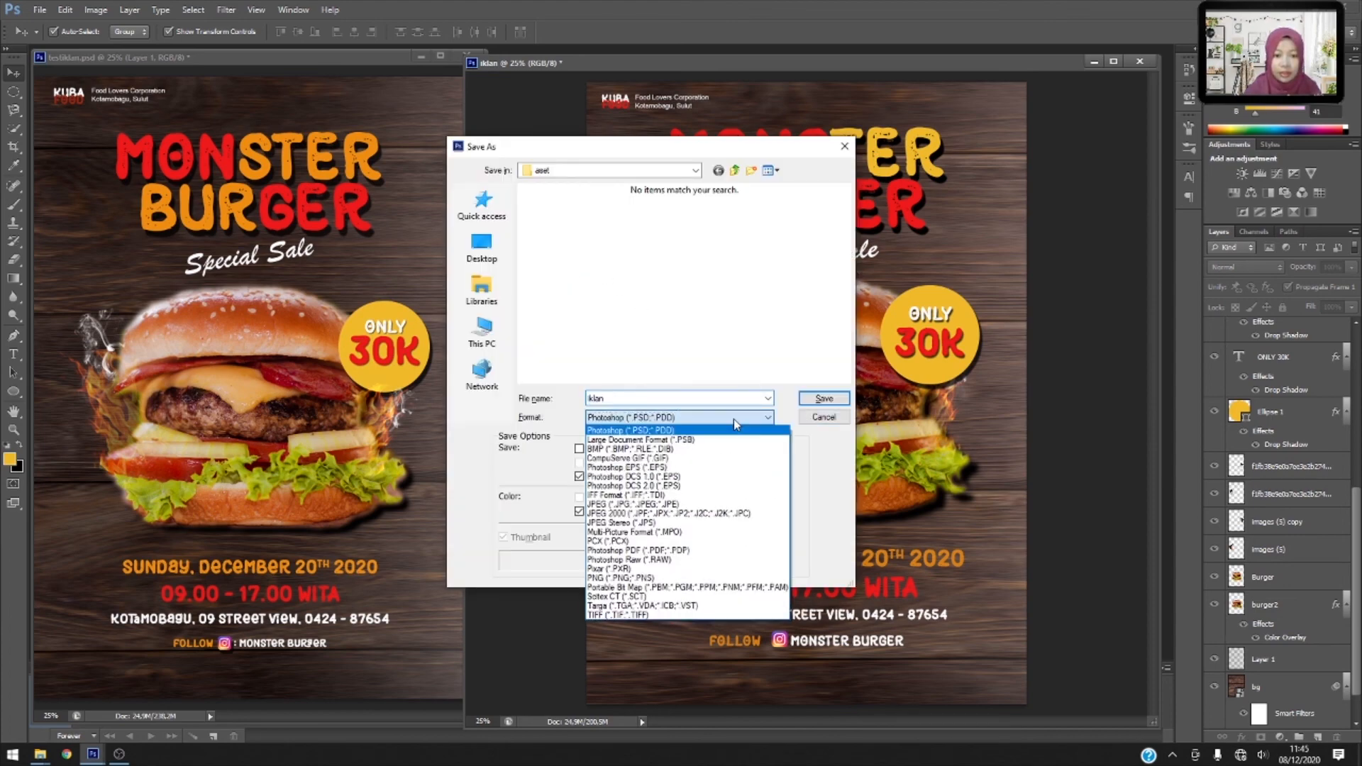
{"action": "left_click", "coordinate": [676, 505]}
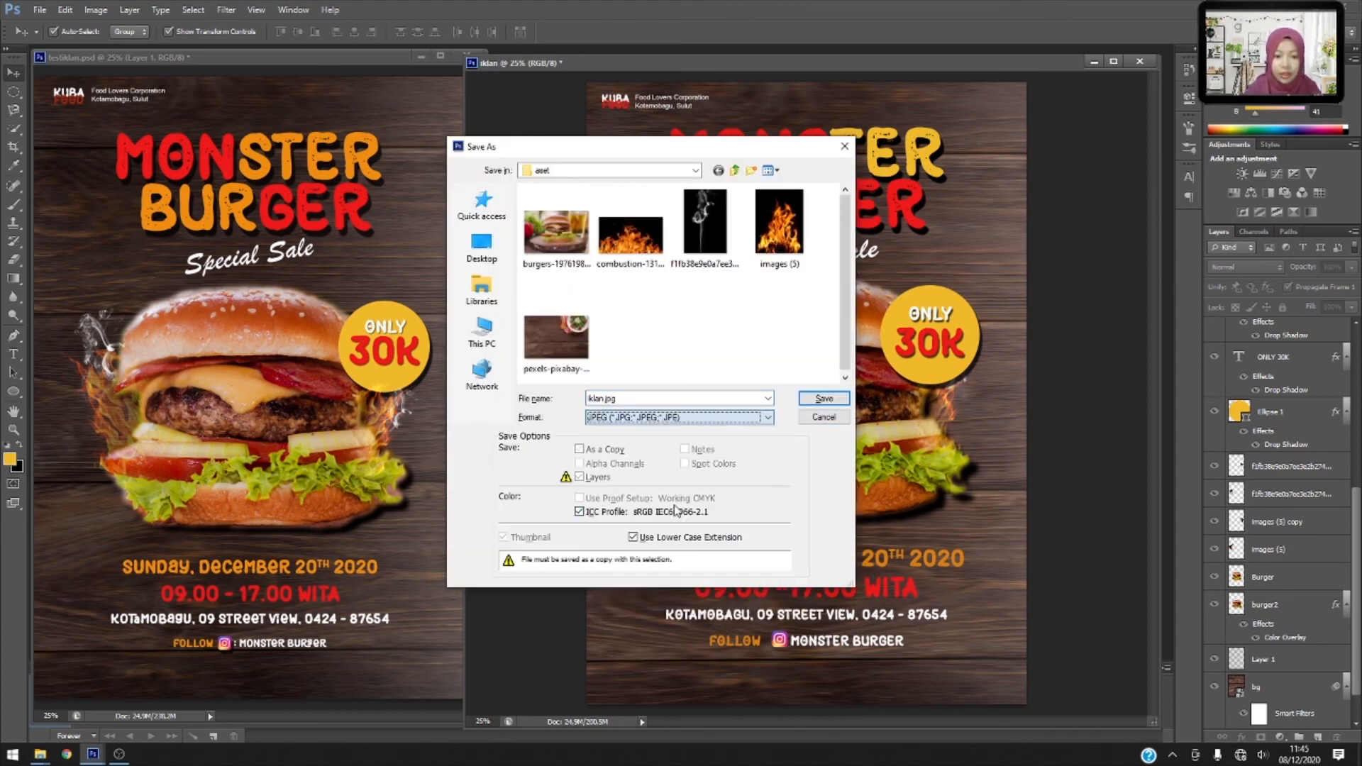
{"action": "double_click", "coordinate": [631, 399]}
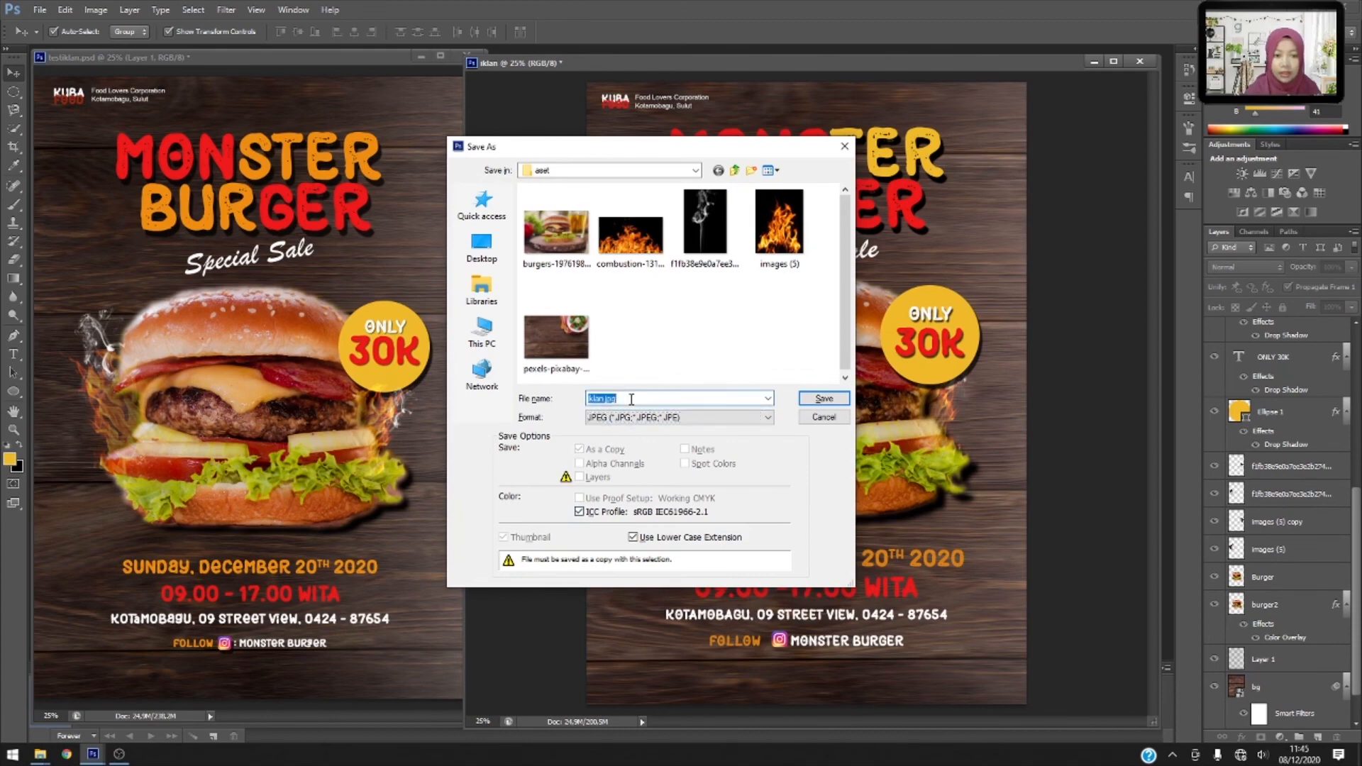
{"action": "left_click", "coordinate": [840, 400]}
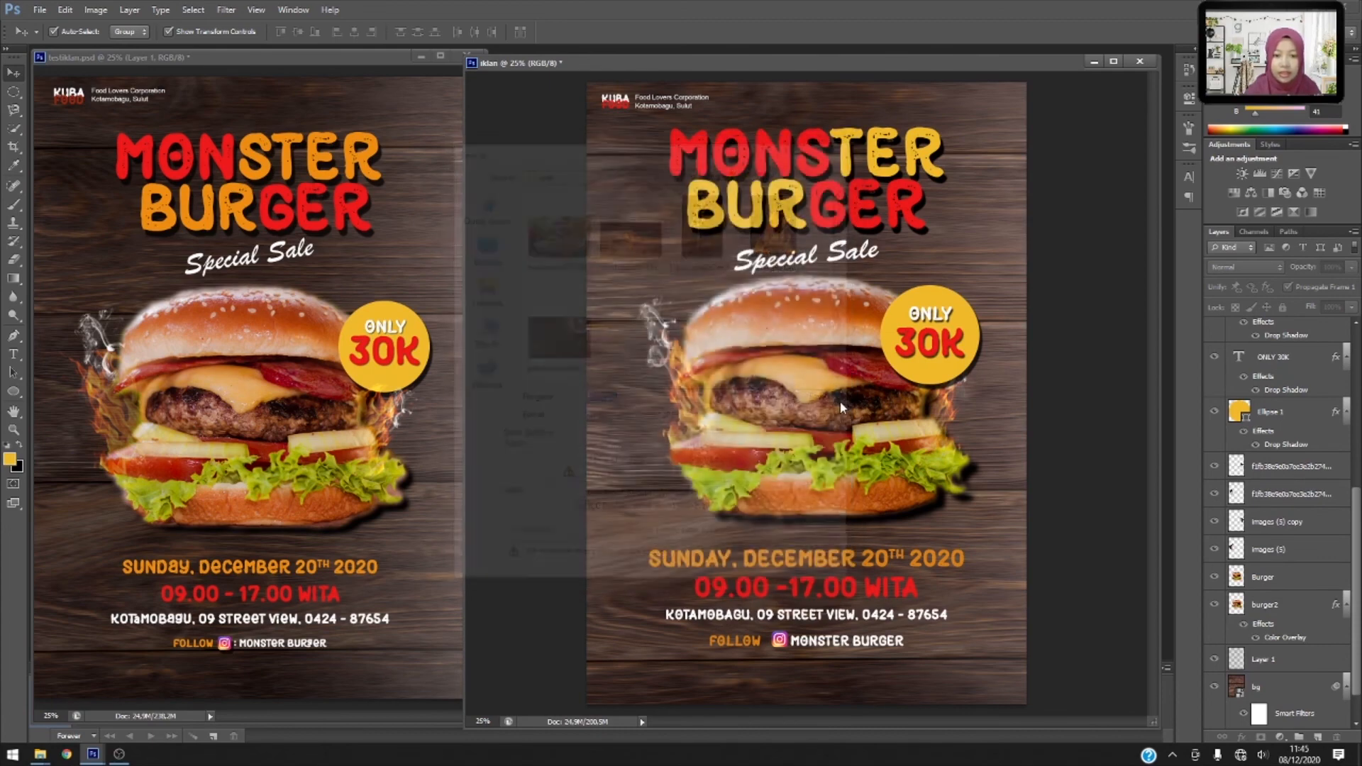
{"action": "left_click", "coordinate": [678, 244]}
{"action": "left_click", "coordinate": [678, 245]}
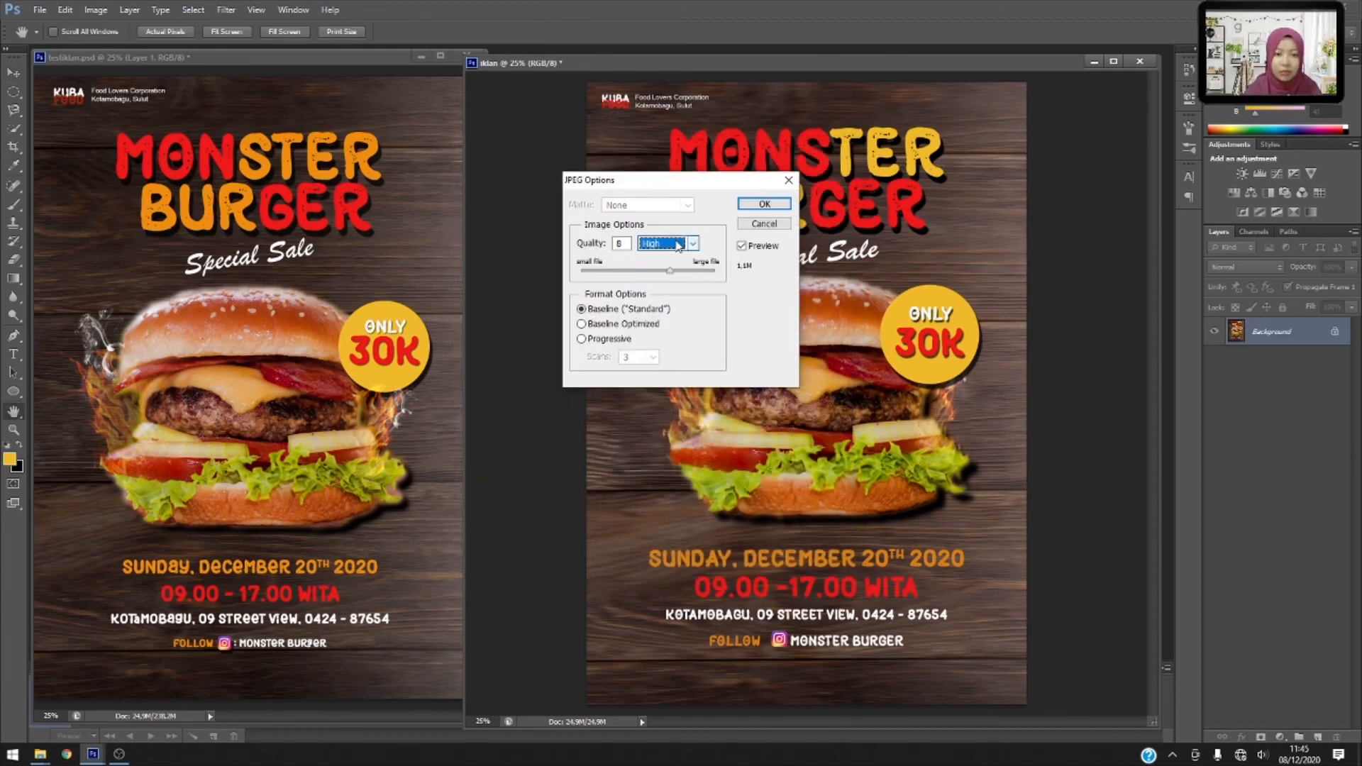
{"action": "left_click", "coordinate": [750, 207]}
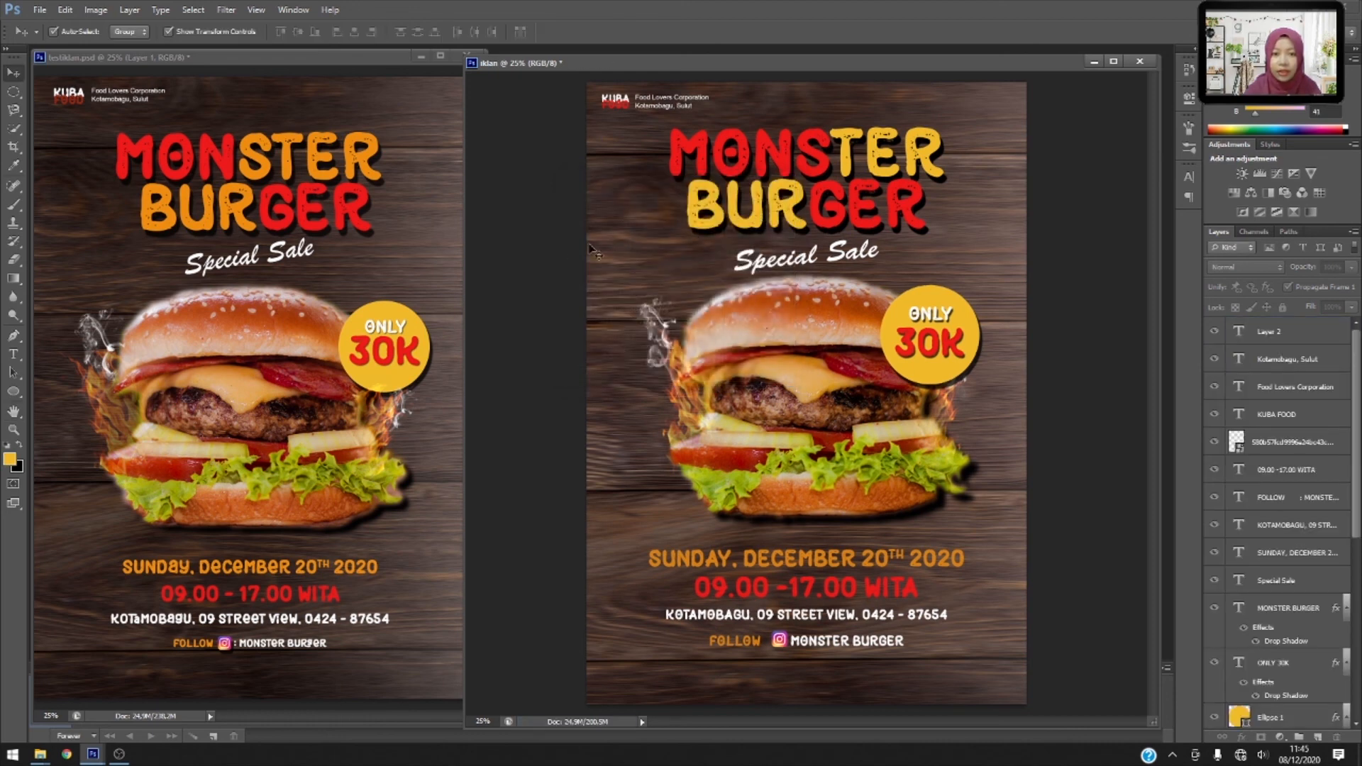